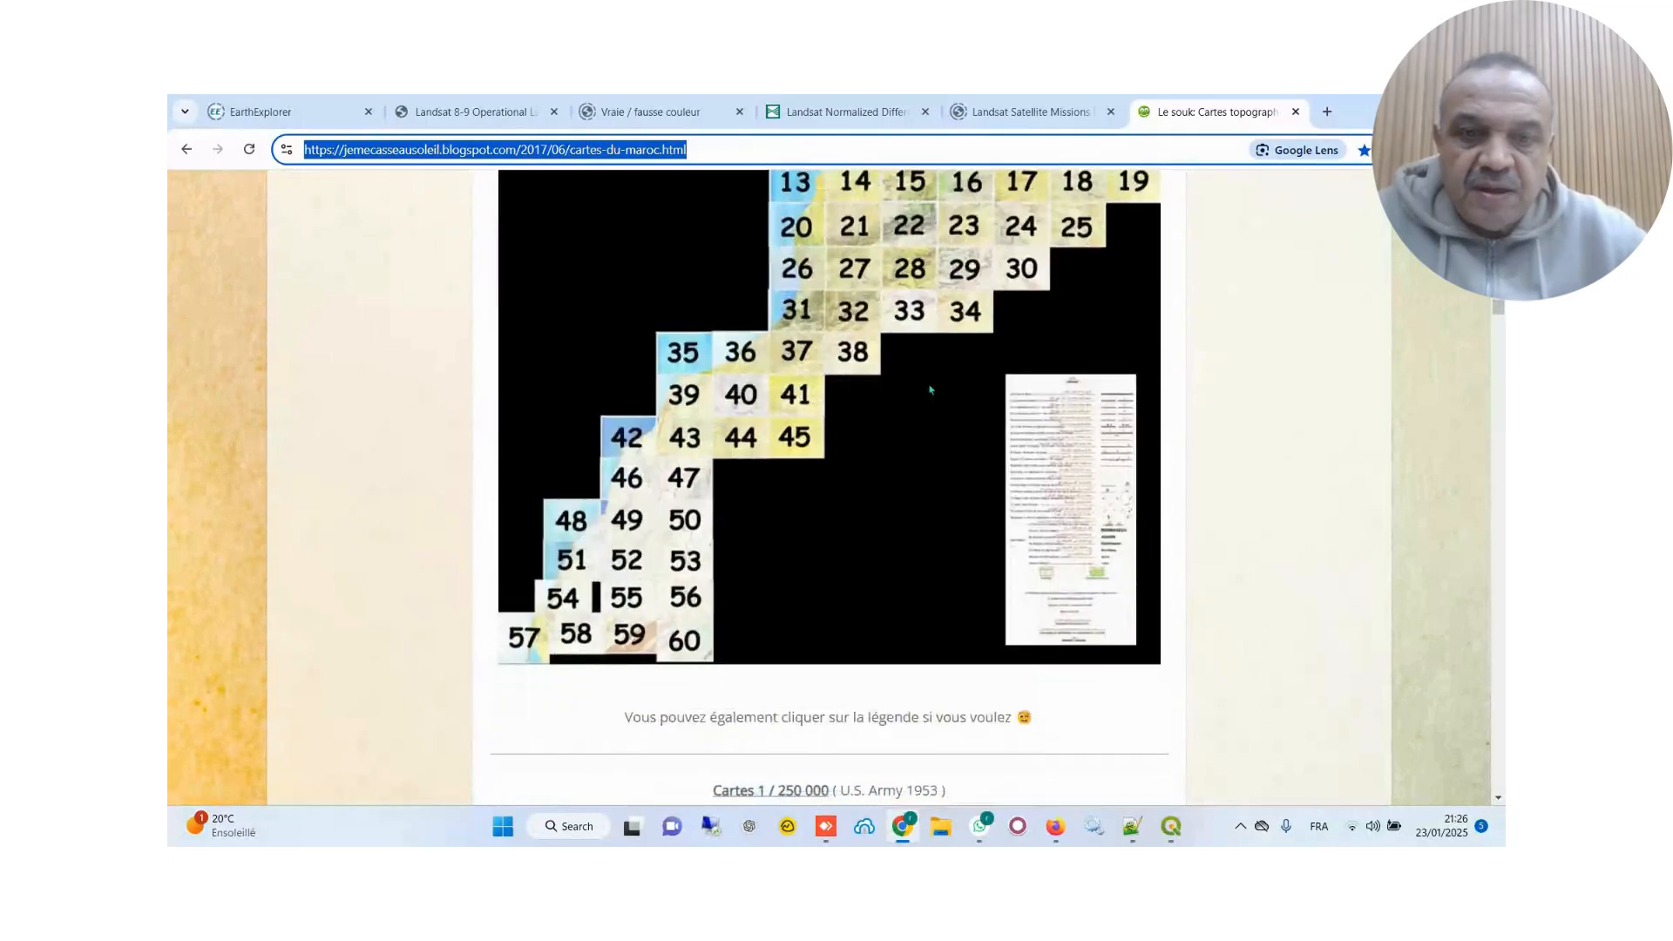
Read the projection, ellipsoid and scale notes in the legend of the 1/250 000 Morocco maps, and close the legend
scroll(930, 390, down, 1)
scroll(927, 393, up, 7)
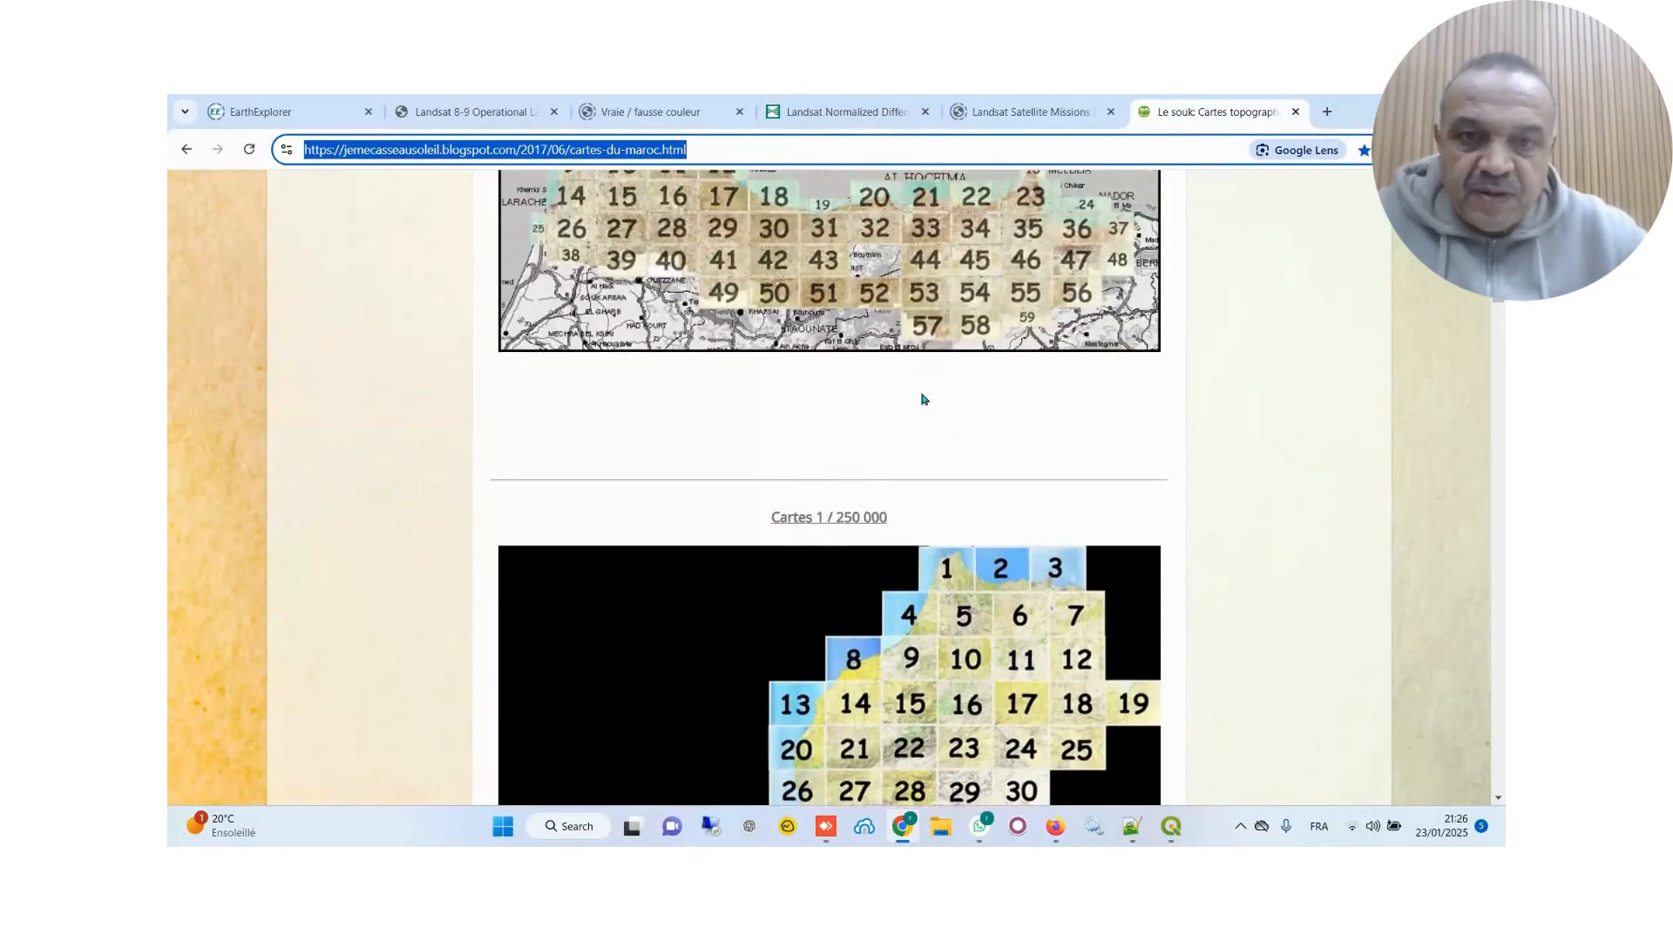
scroll(868, 562, down, 5)
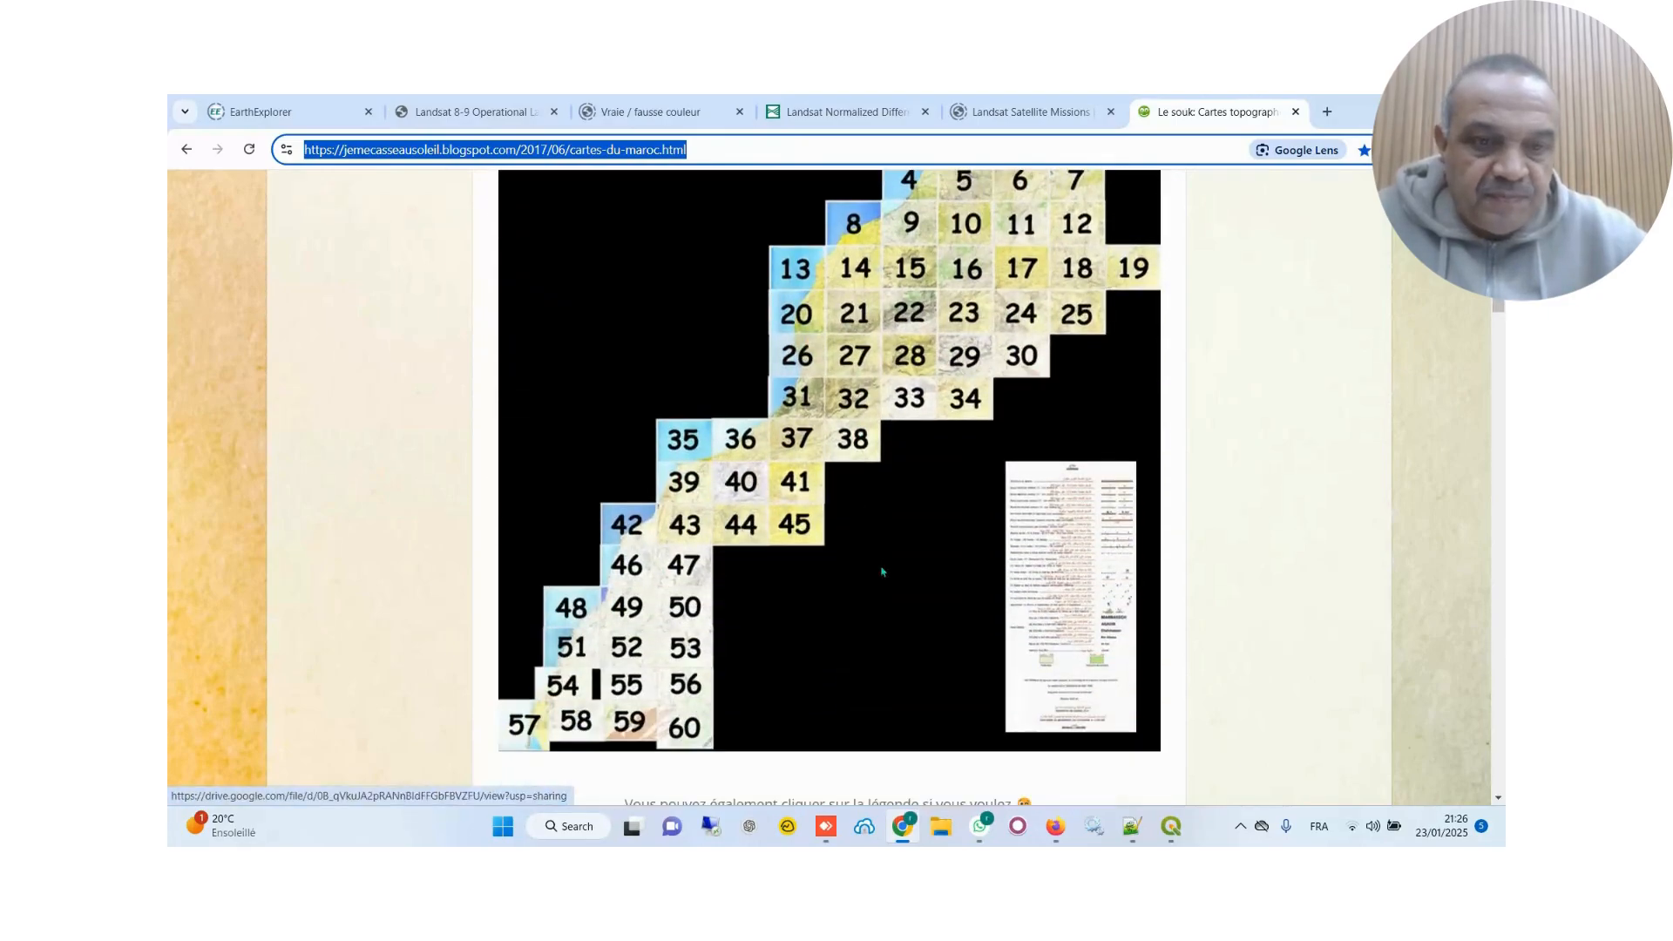
click(1073, 683)
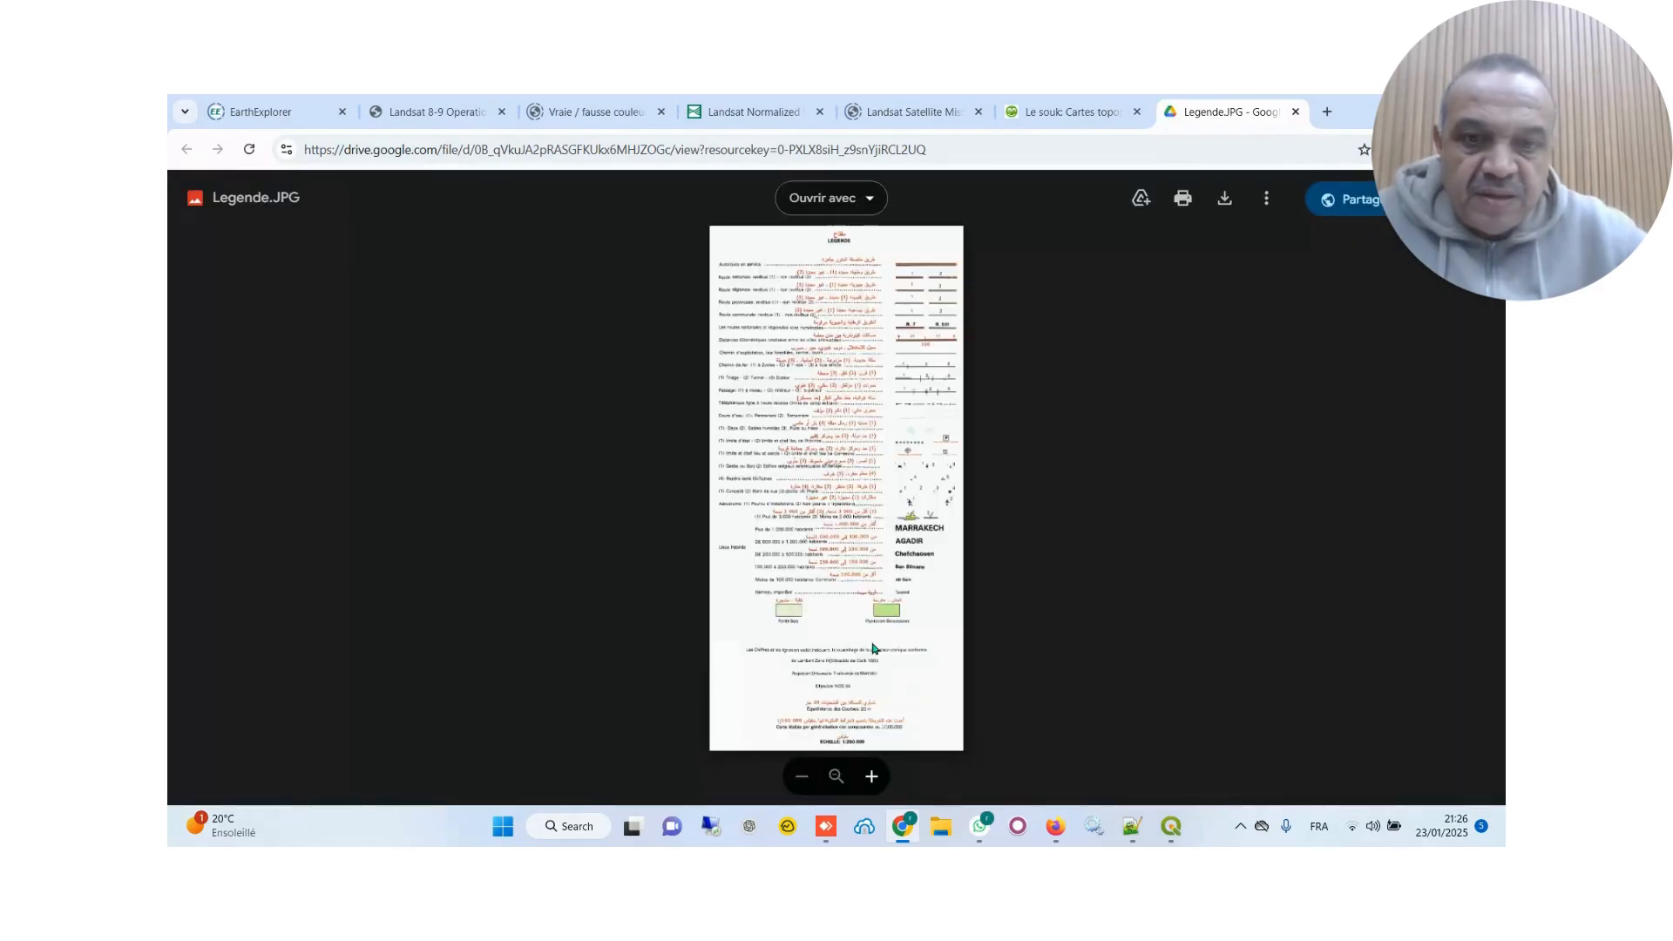
click(873, 648)
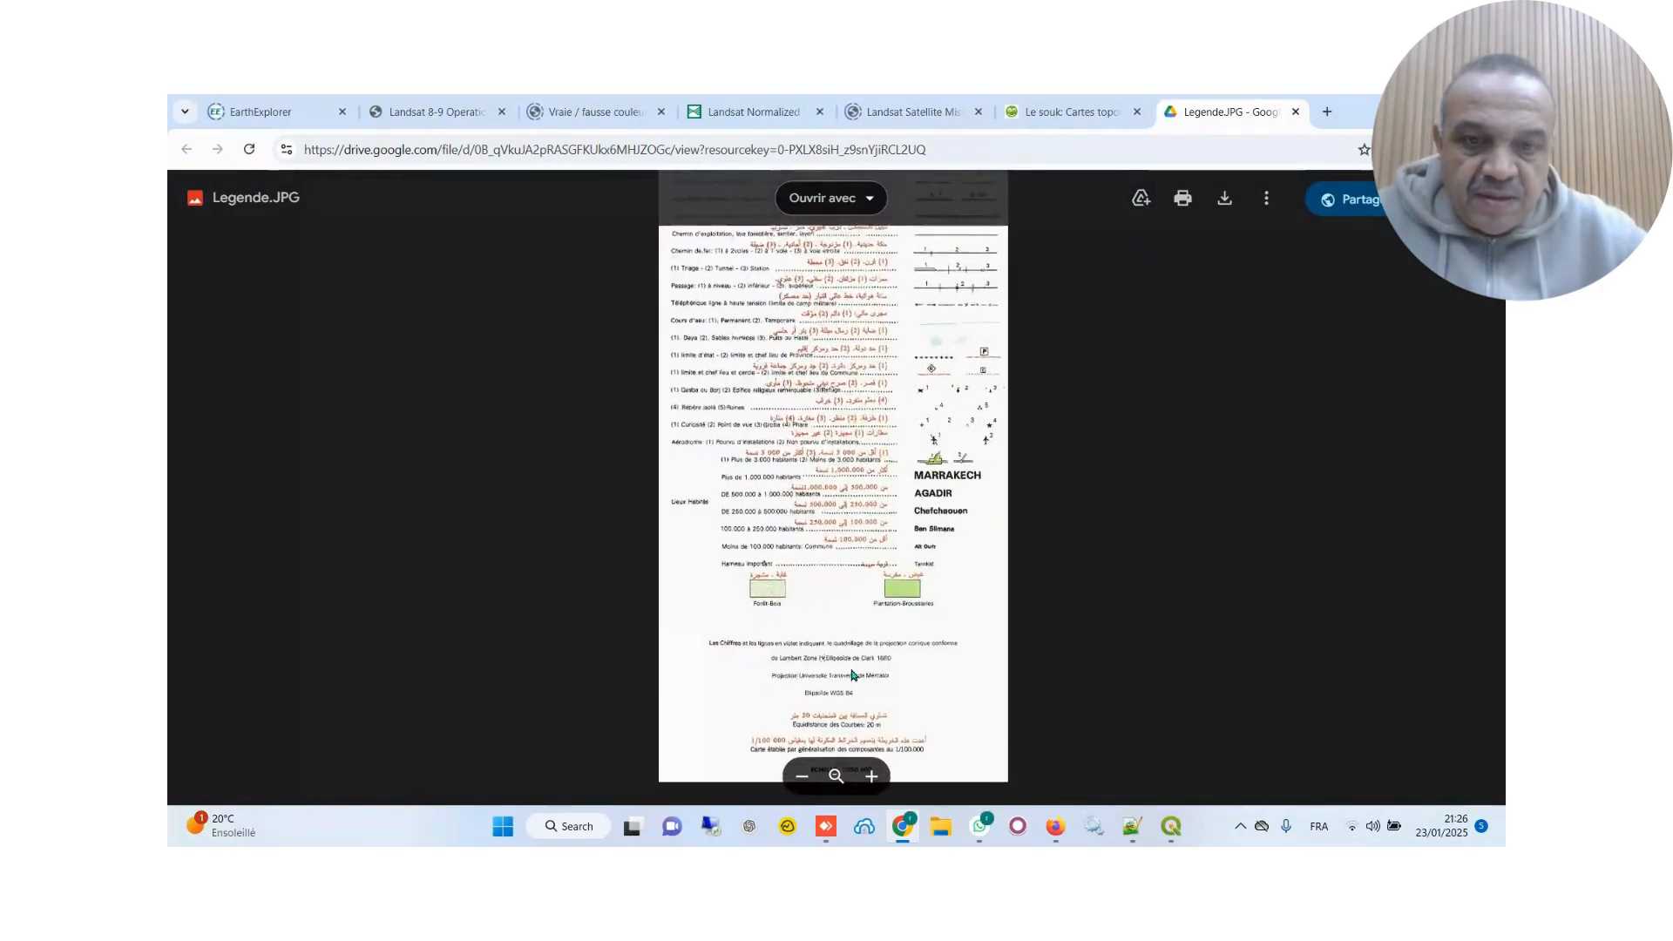
scroll(851, 534, down, 5)
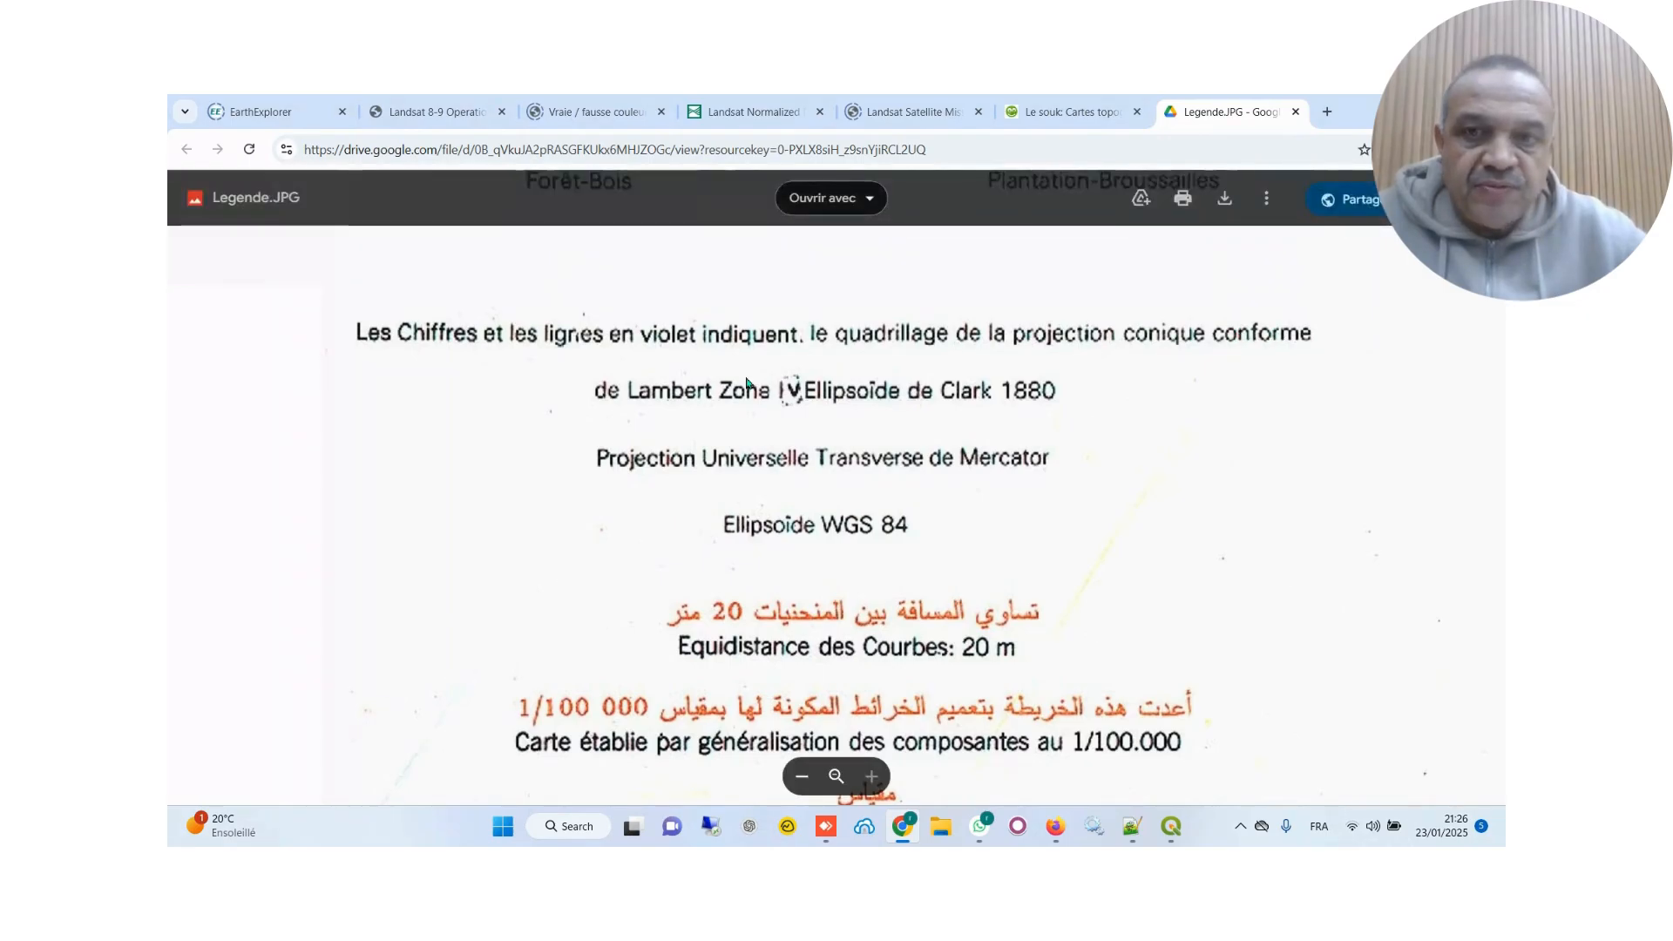
scroll(902, 449, down, 5)
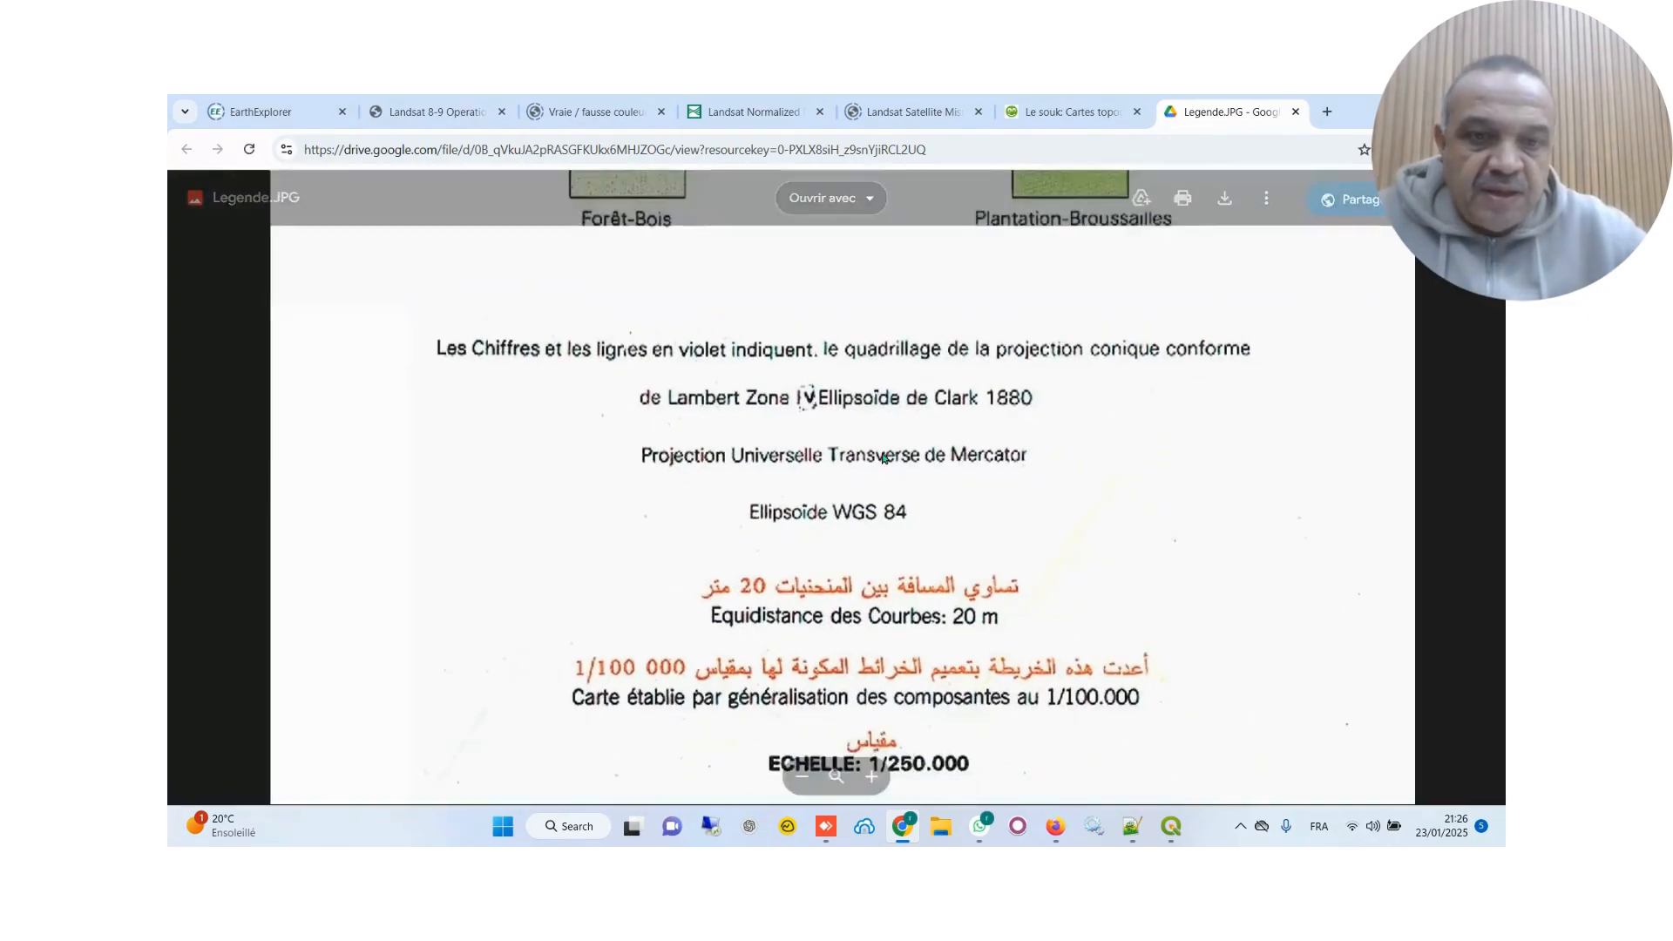
scroll(867, 512, down, 5)
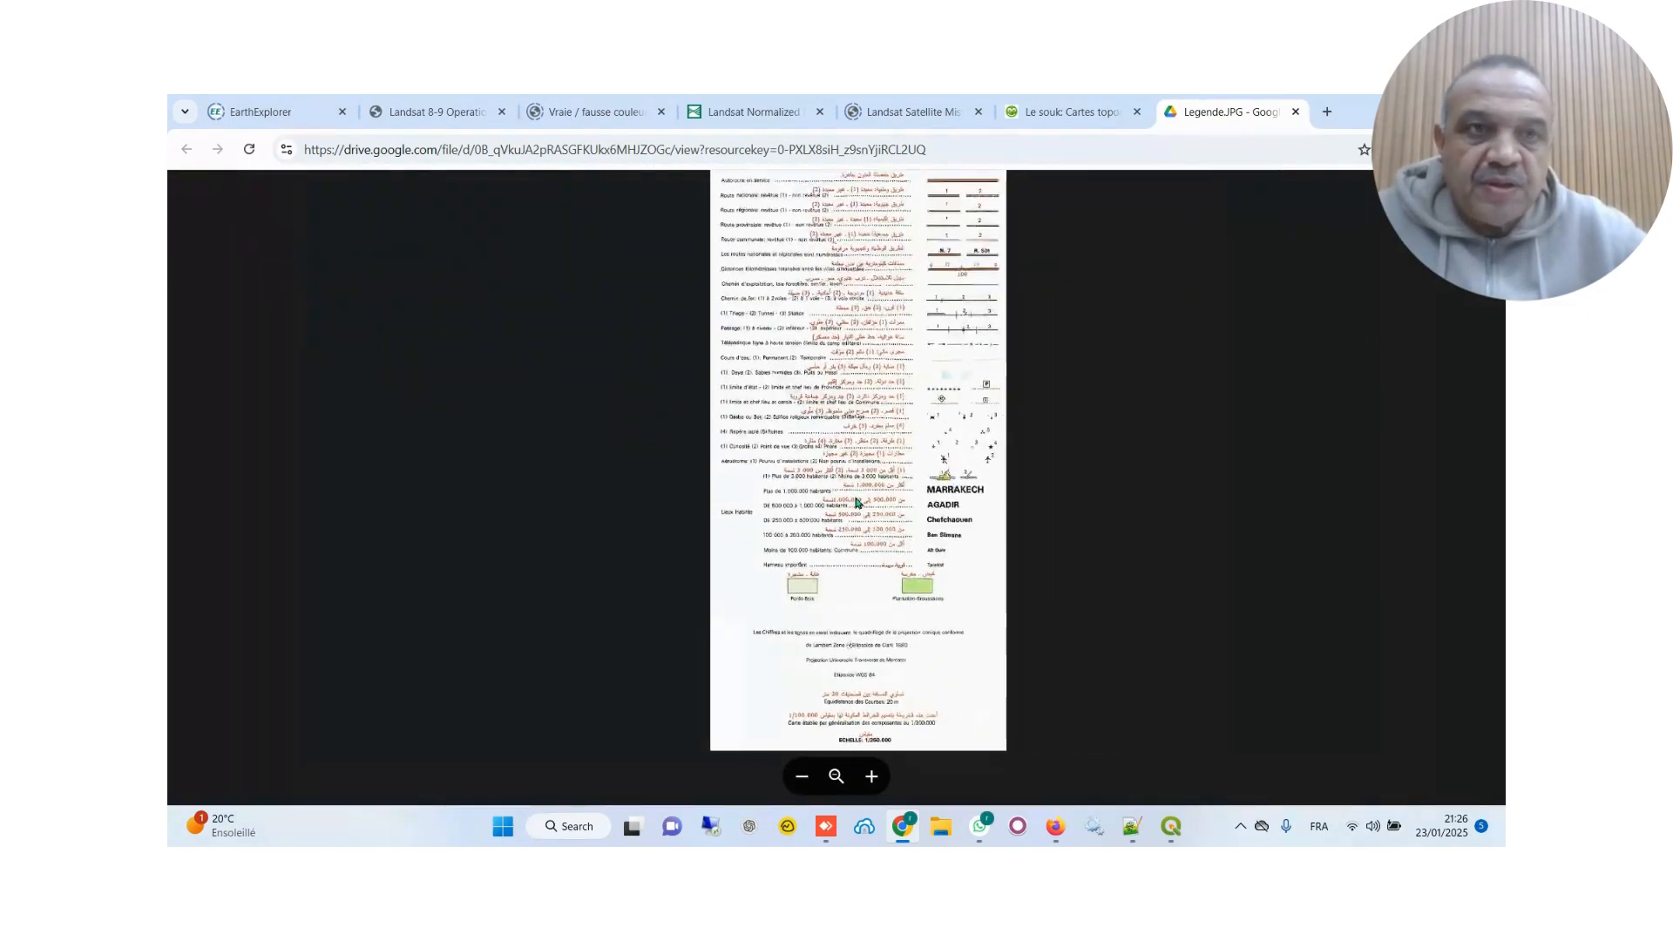
click(1295, 113)
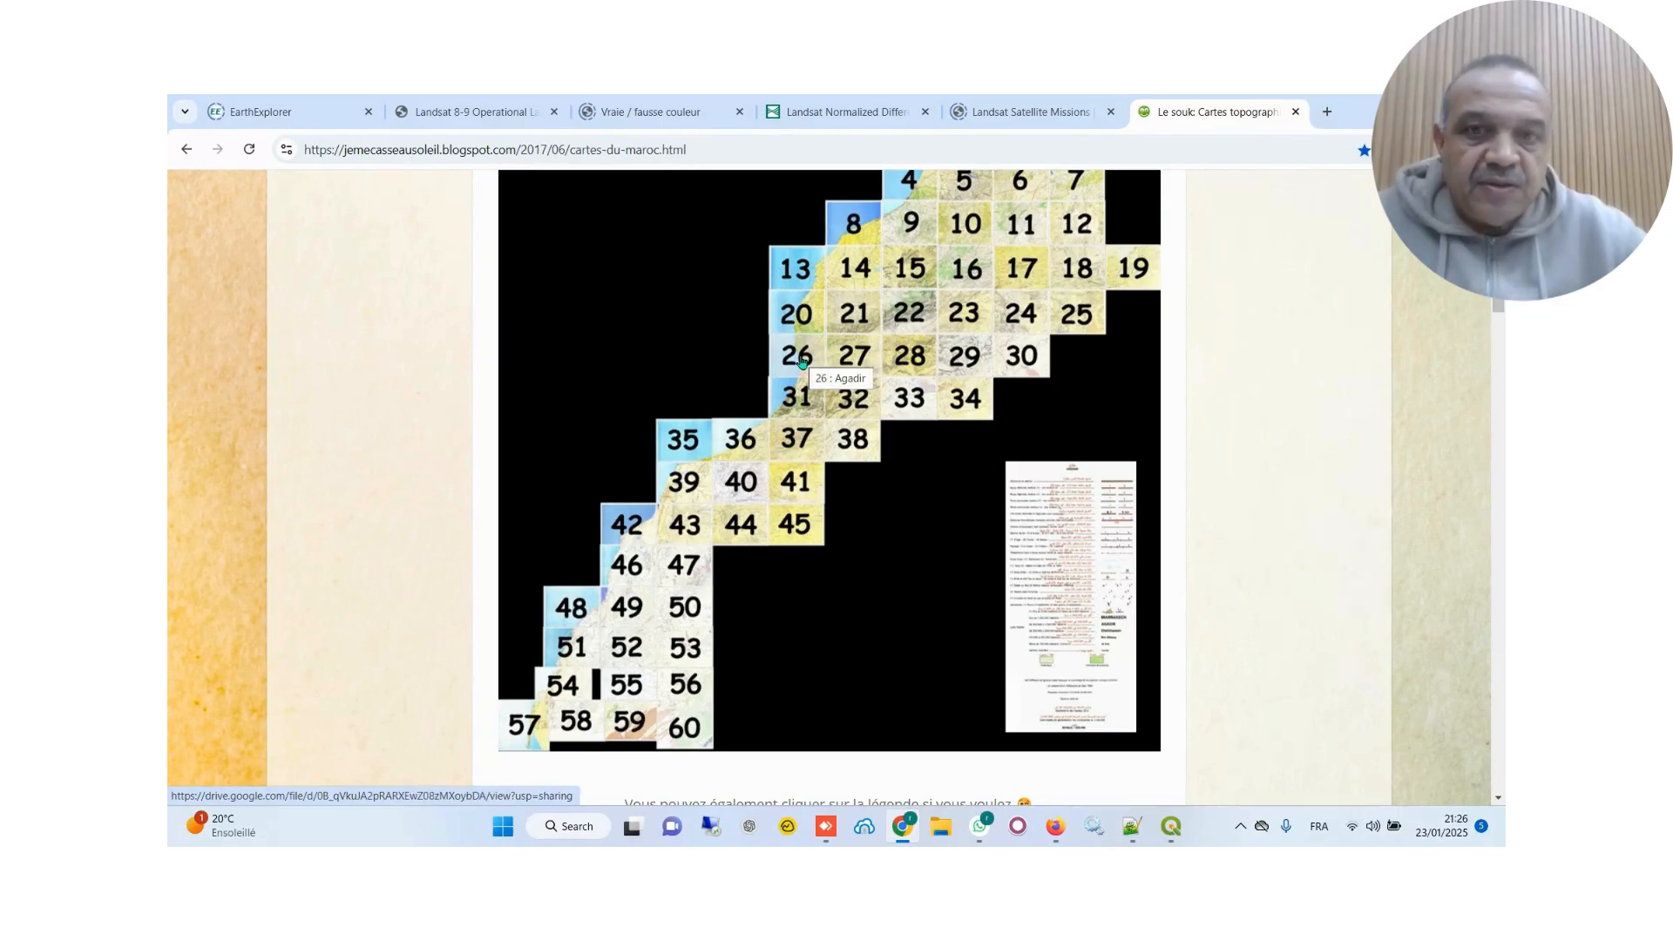
Download sheet 26 (Agadir) of the 1/250 000 maps into the georef folder as the JPG file Agadir
scroll(1015, 375, up, 1)
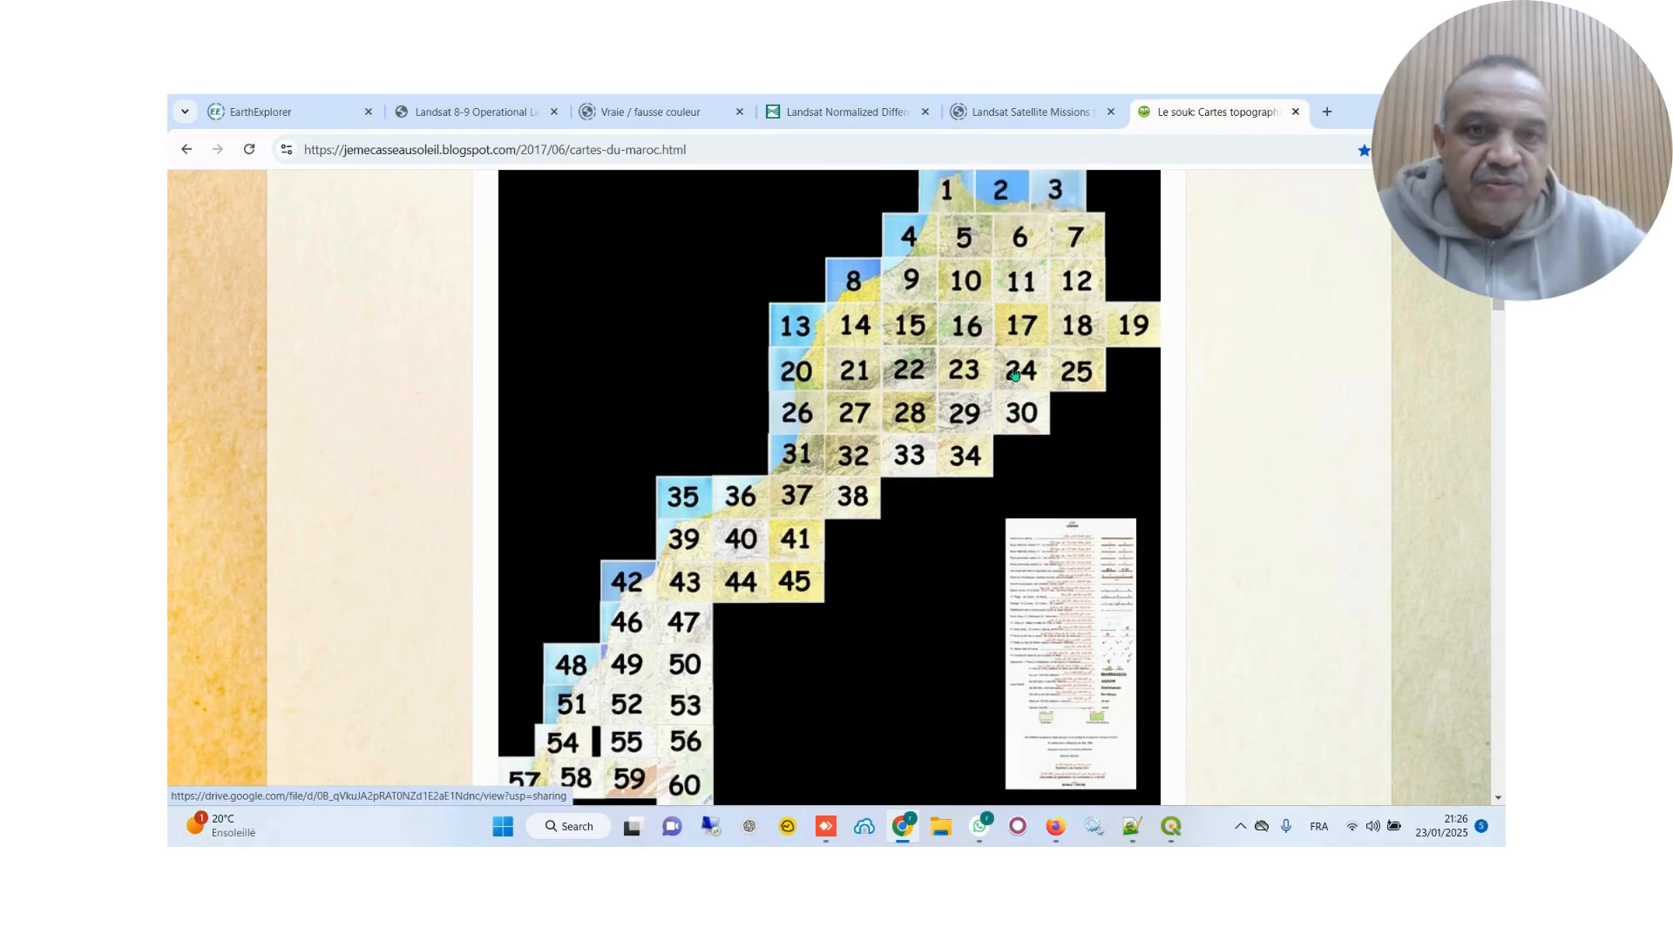
scroll(1015, 375, up, 1)
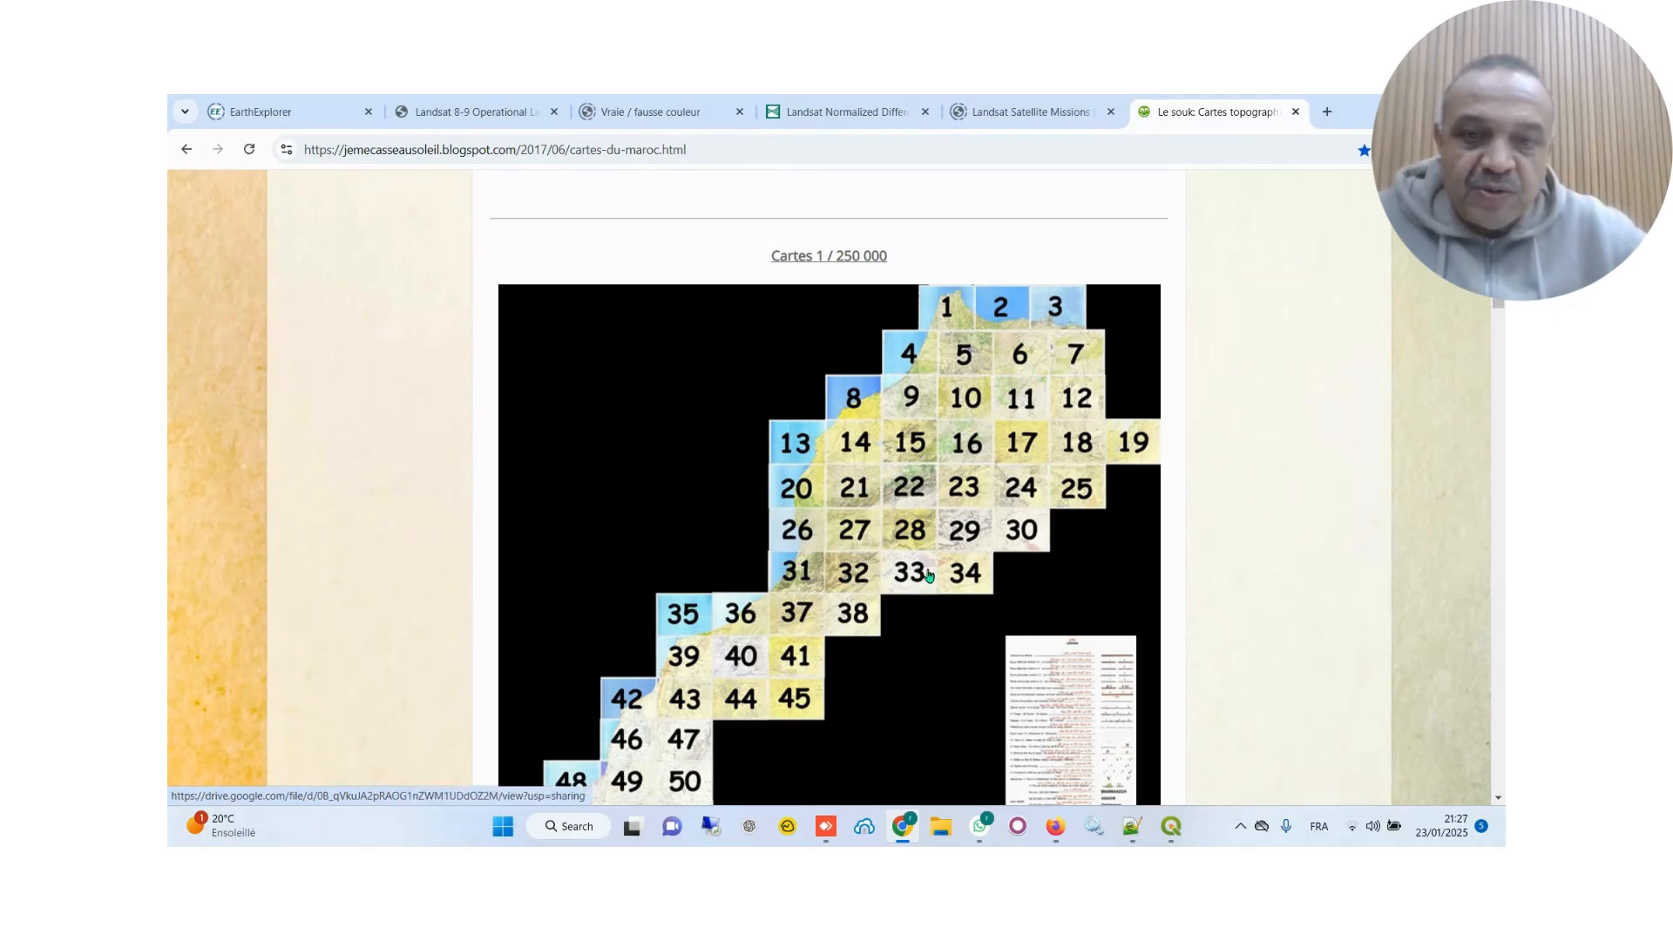
click(785, 533)
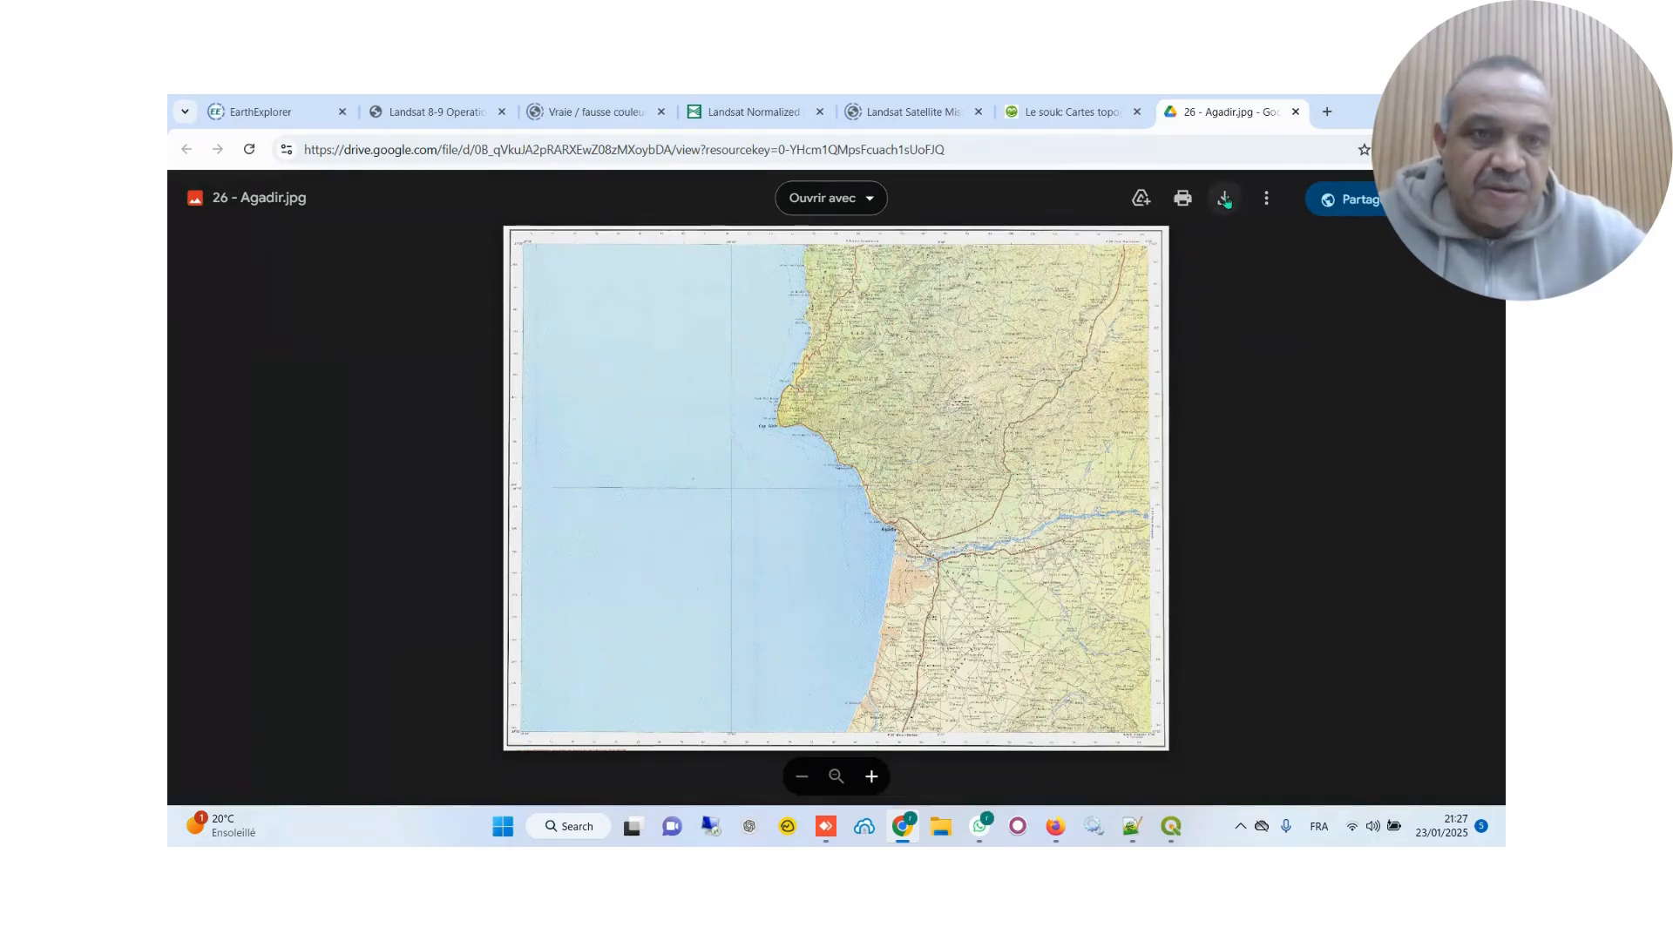
click(1224, 200)
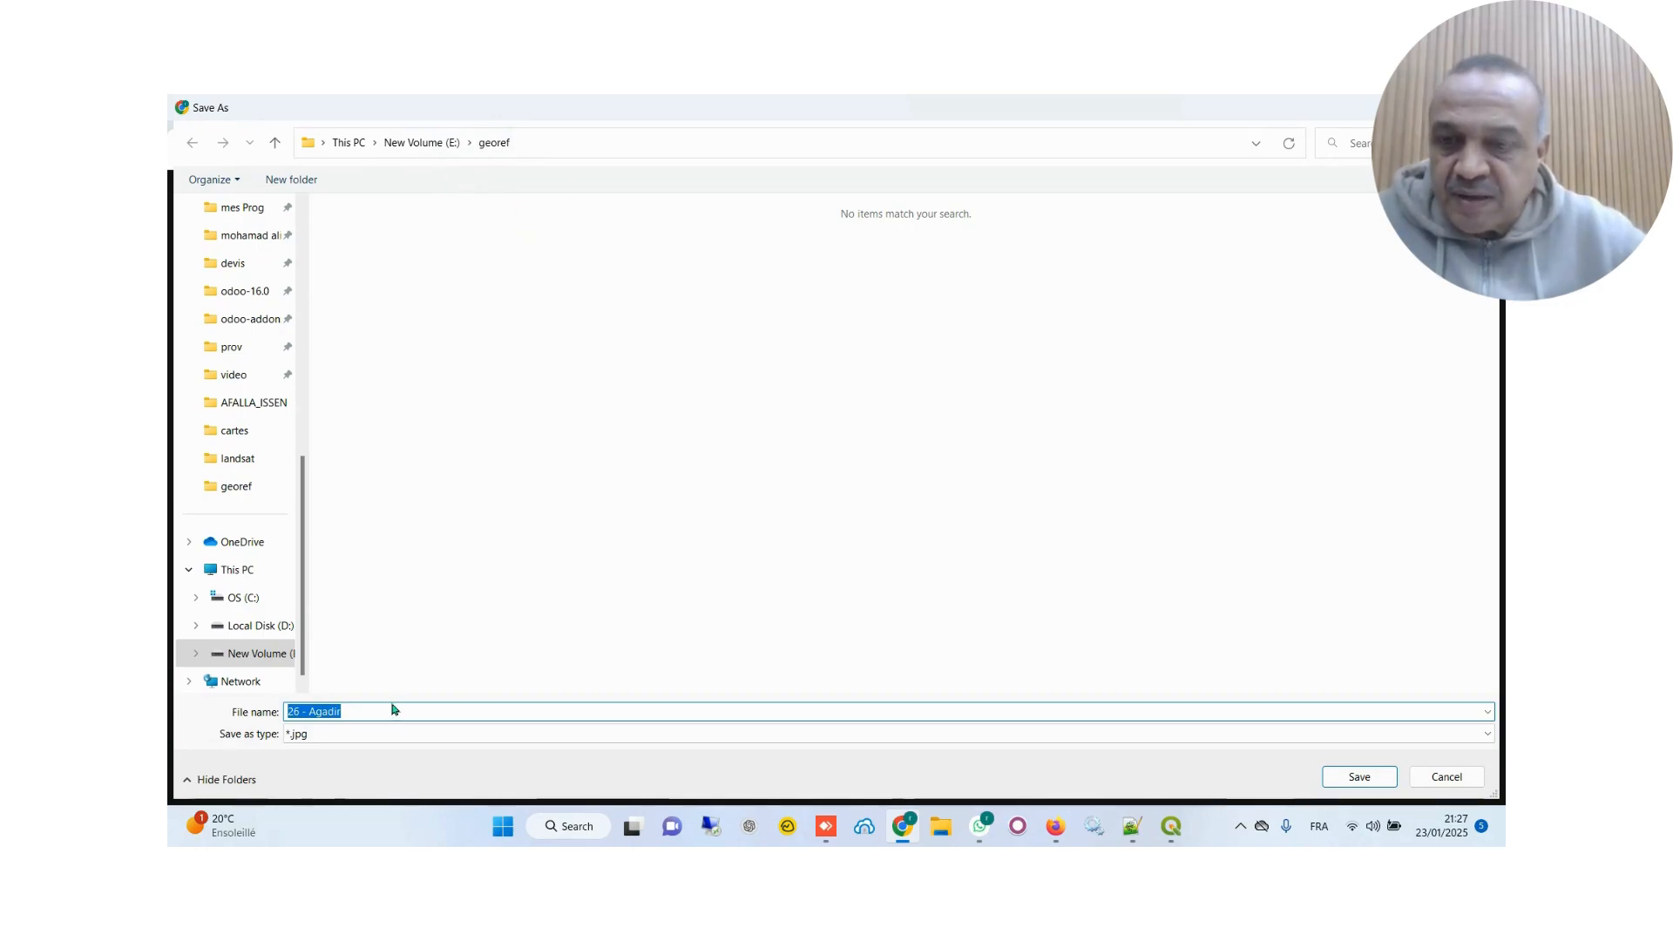
click(311, 711)
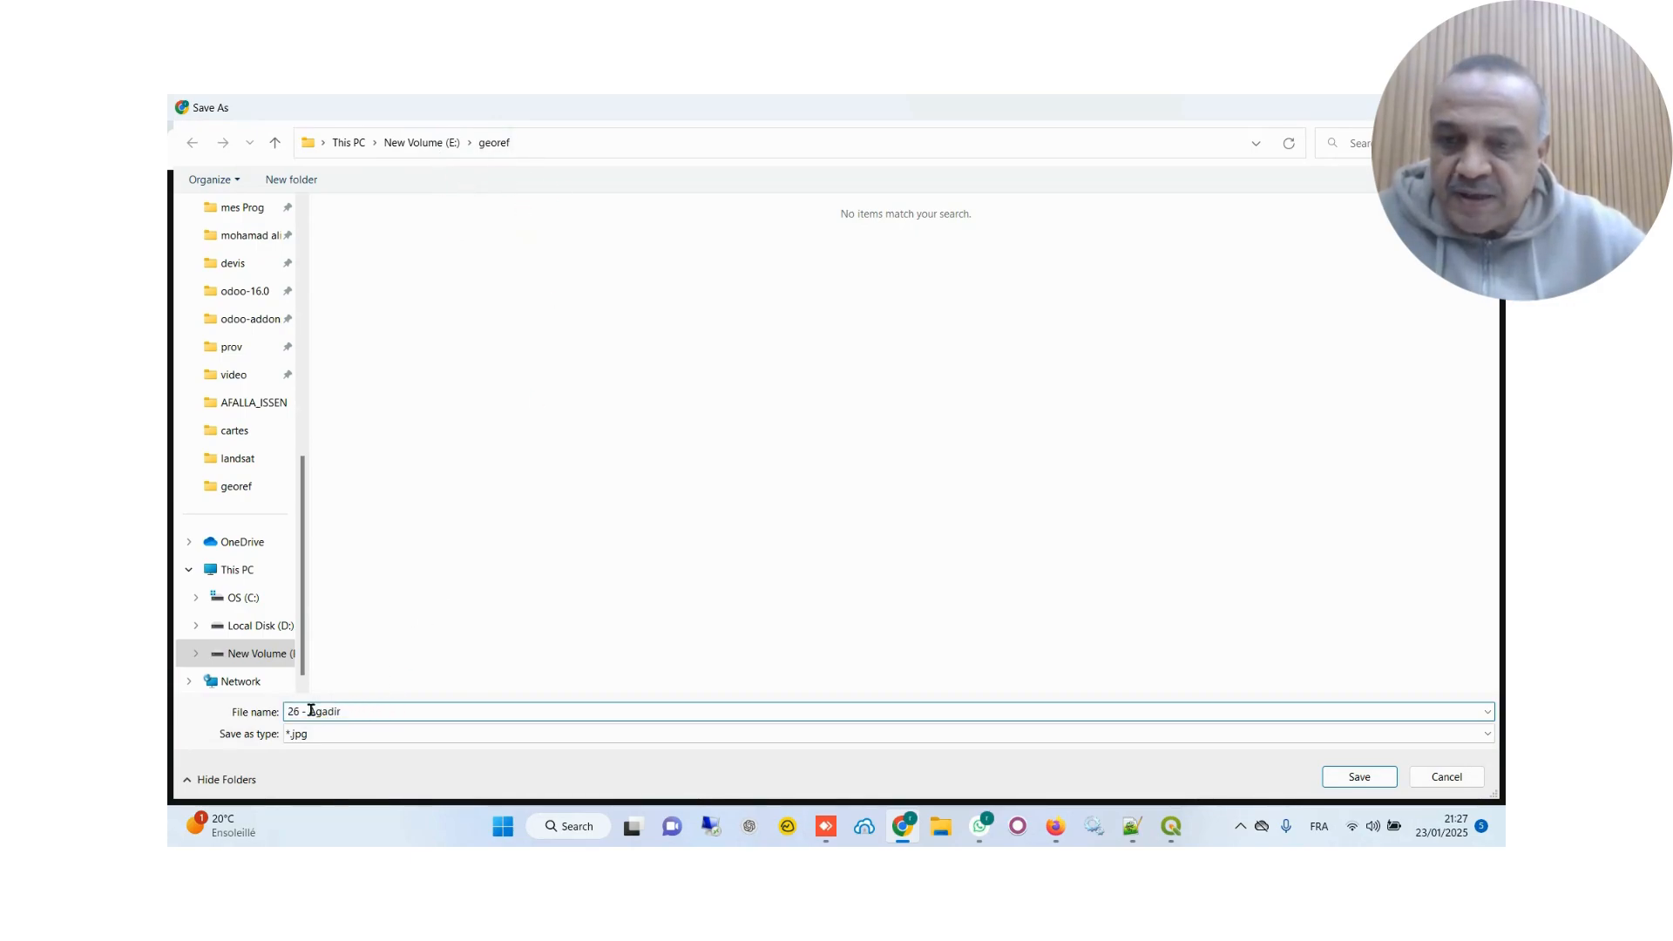
drag(311, 711, 275, 711)
key(BackSpace)
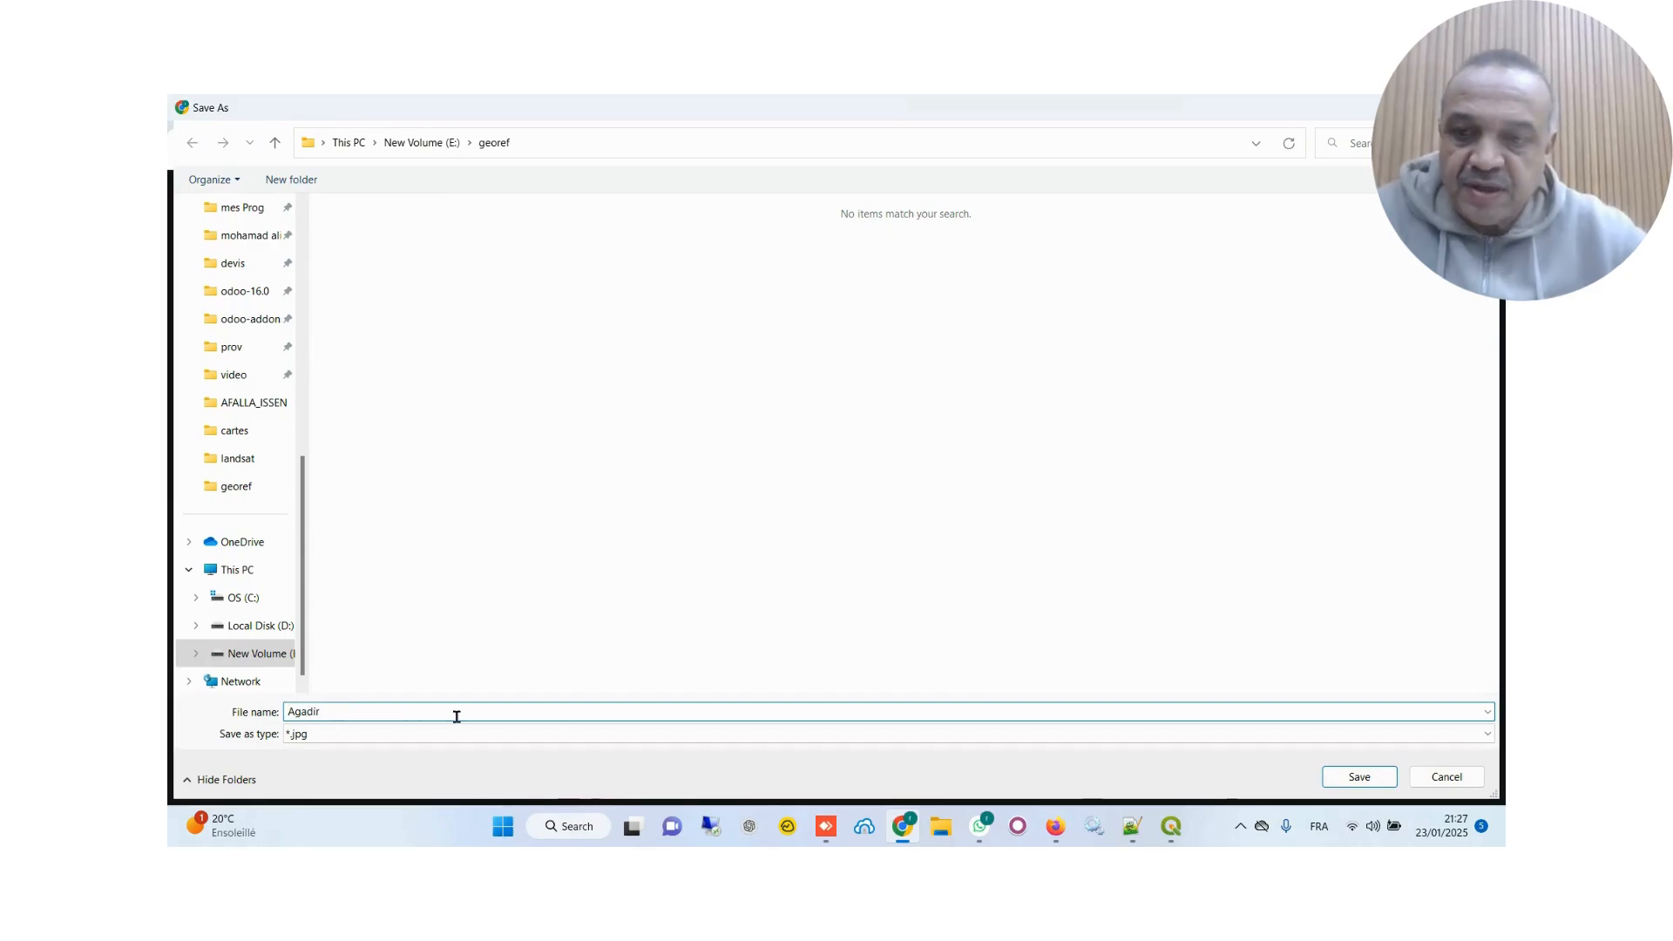
click(1337, 776)
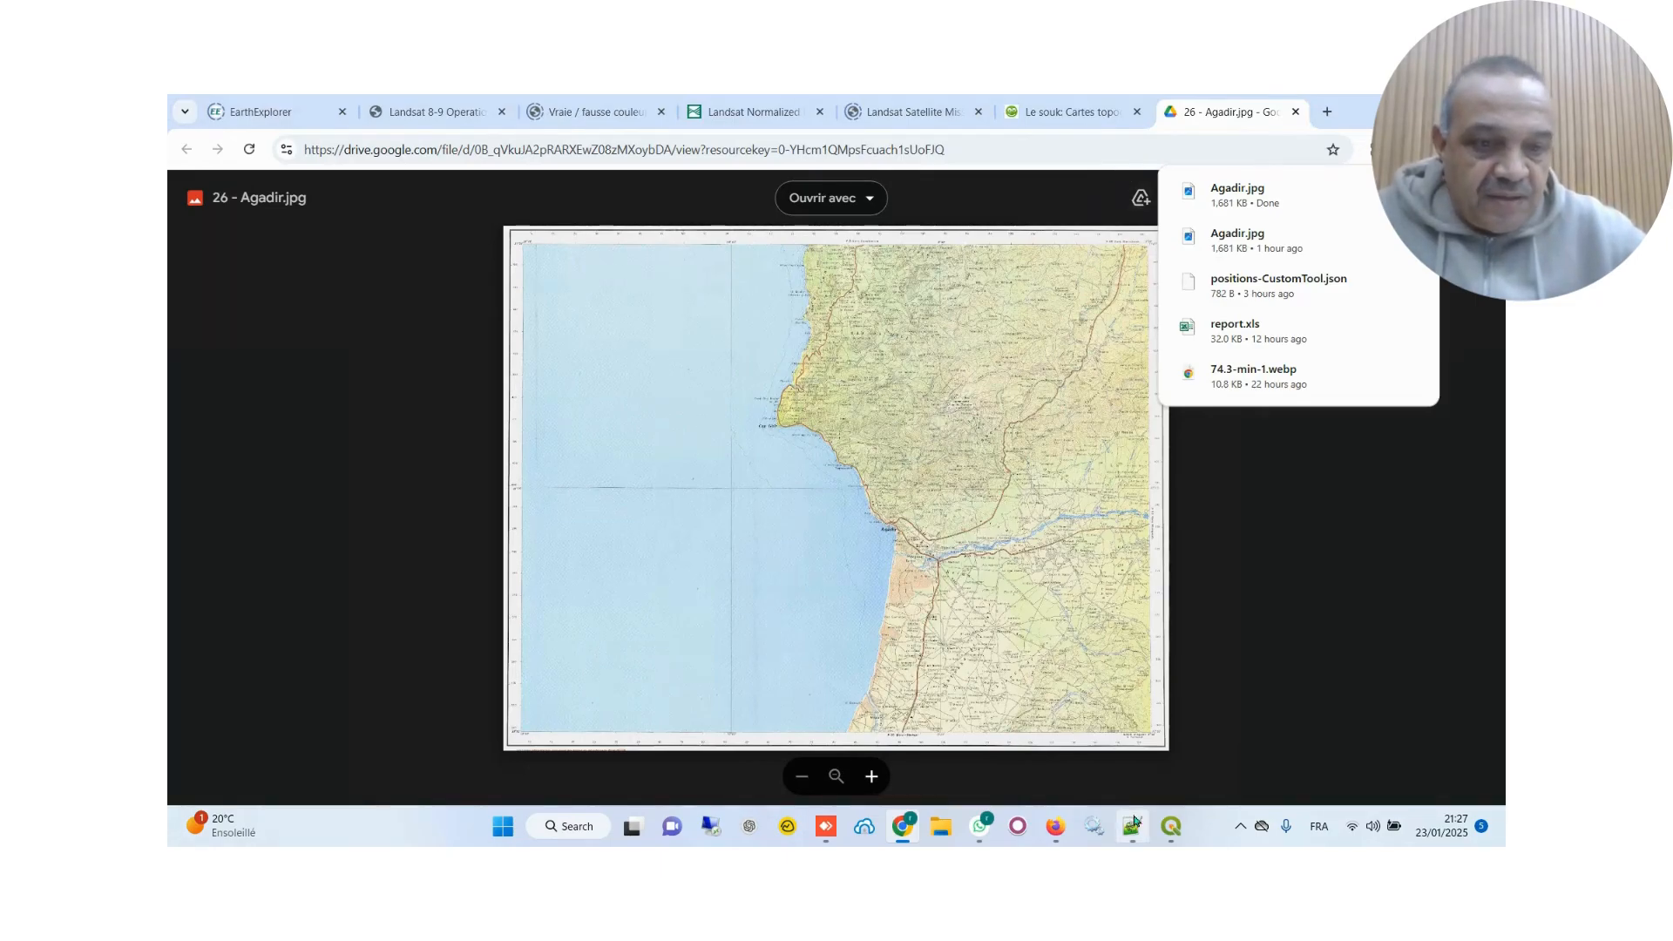
Switch to QGIS and add the OpenStreetMap base layer, framing the map on Morocco
click(1166, 837)
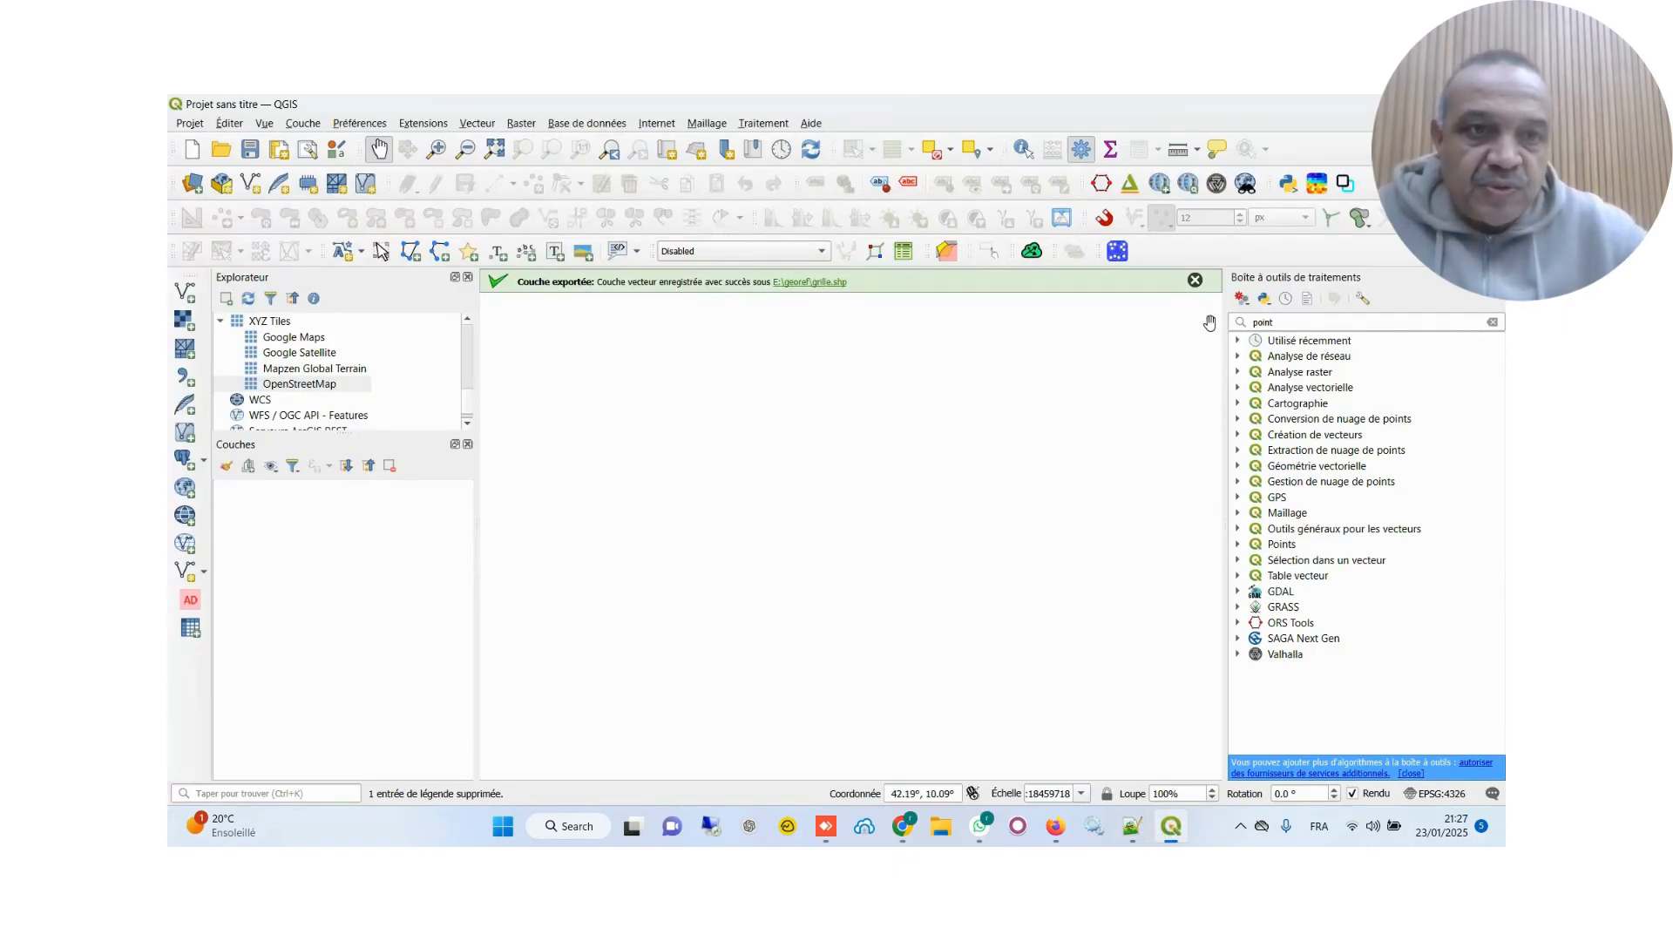
double_click(300, 384)
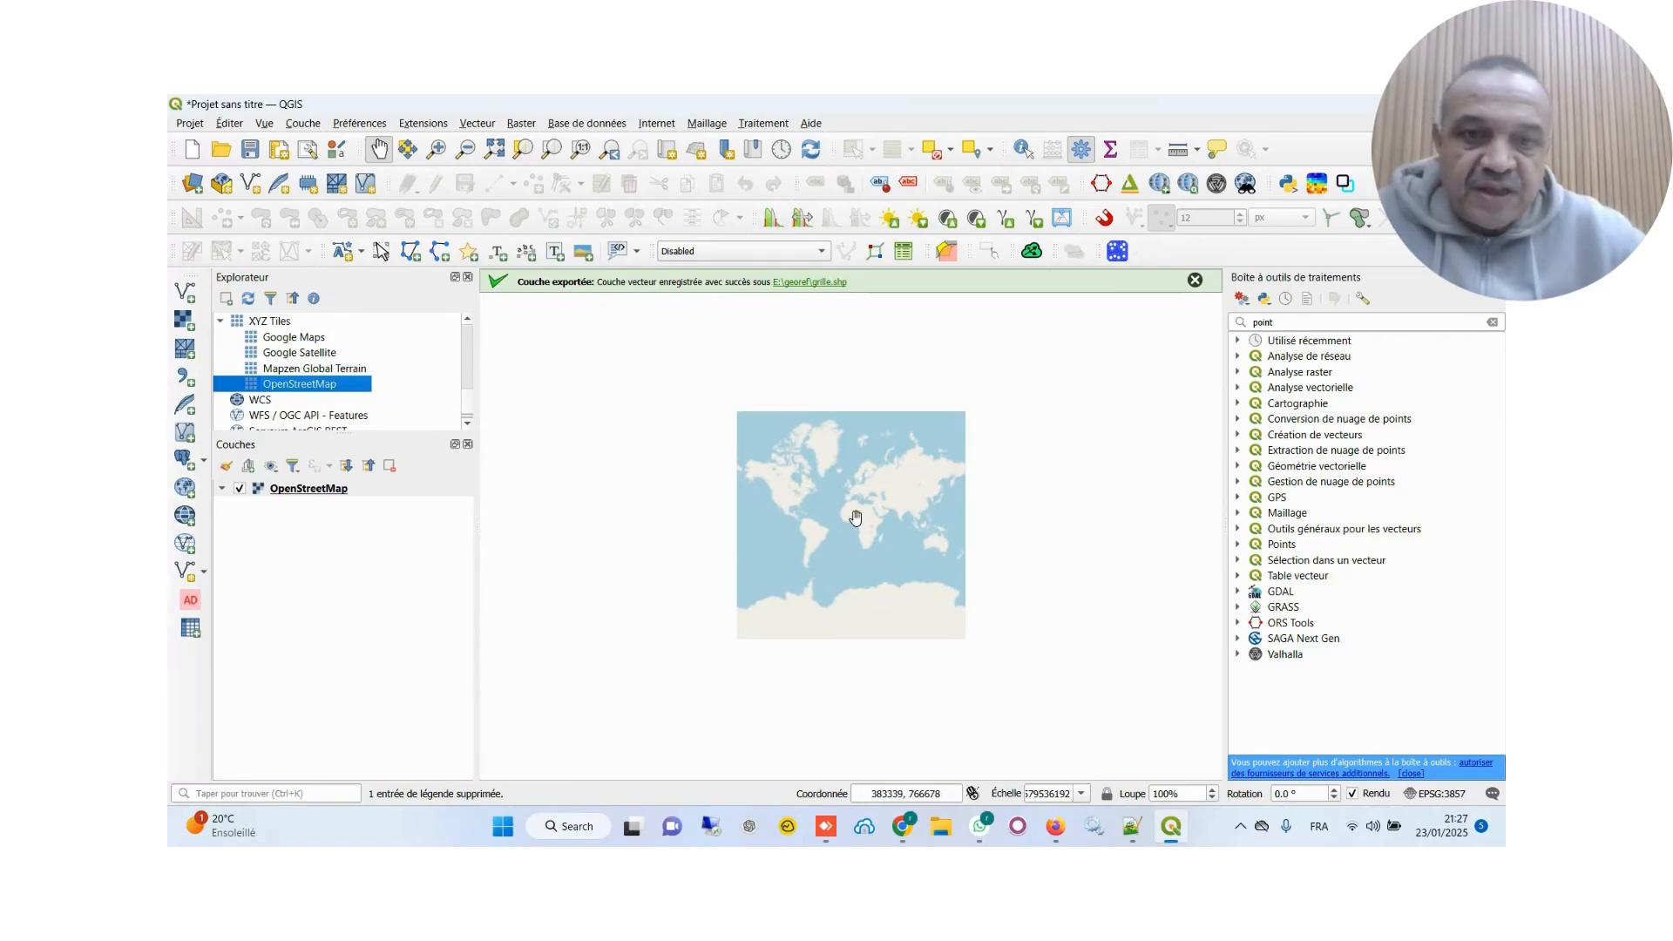
scroll(855, 517, up, 3)
drag(777, 599, 839, 499)
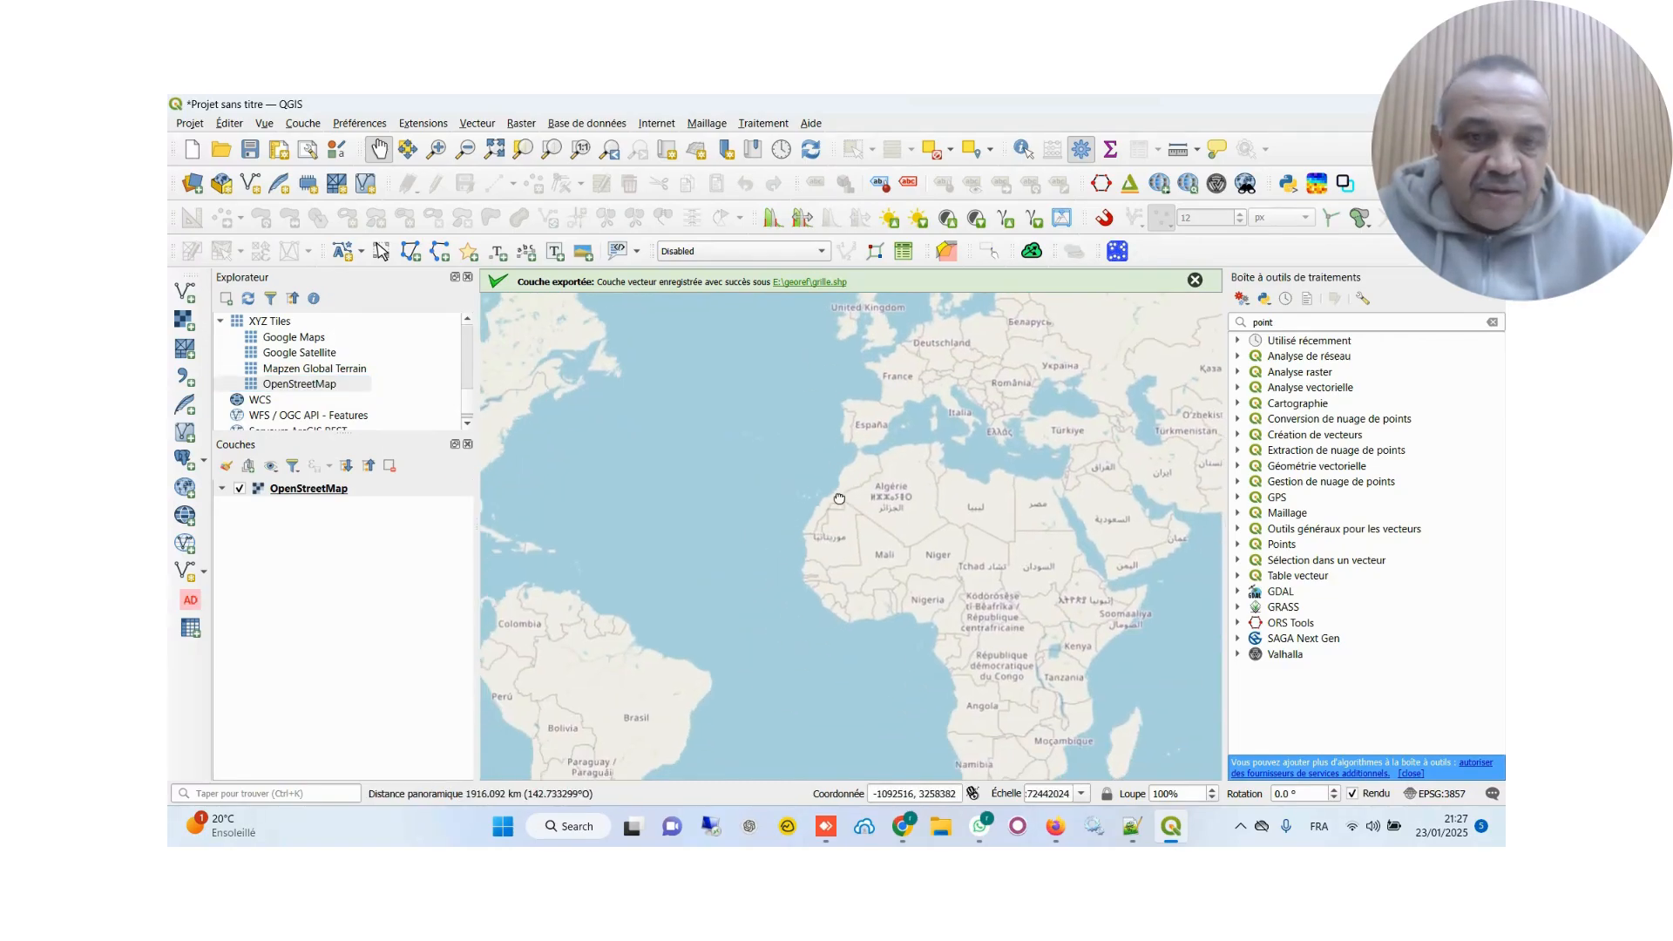
scroll(839, 499, up, 3)
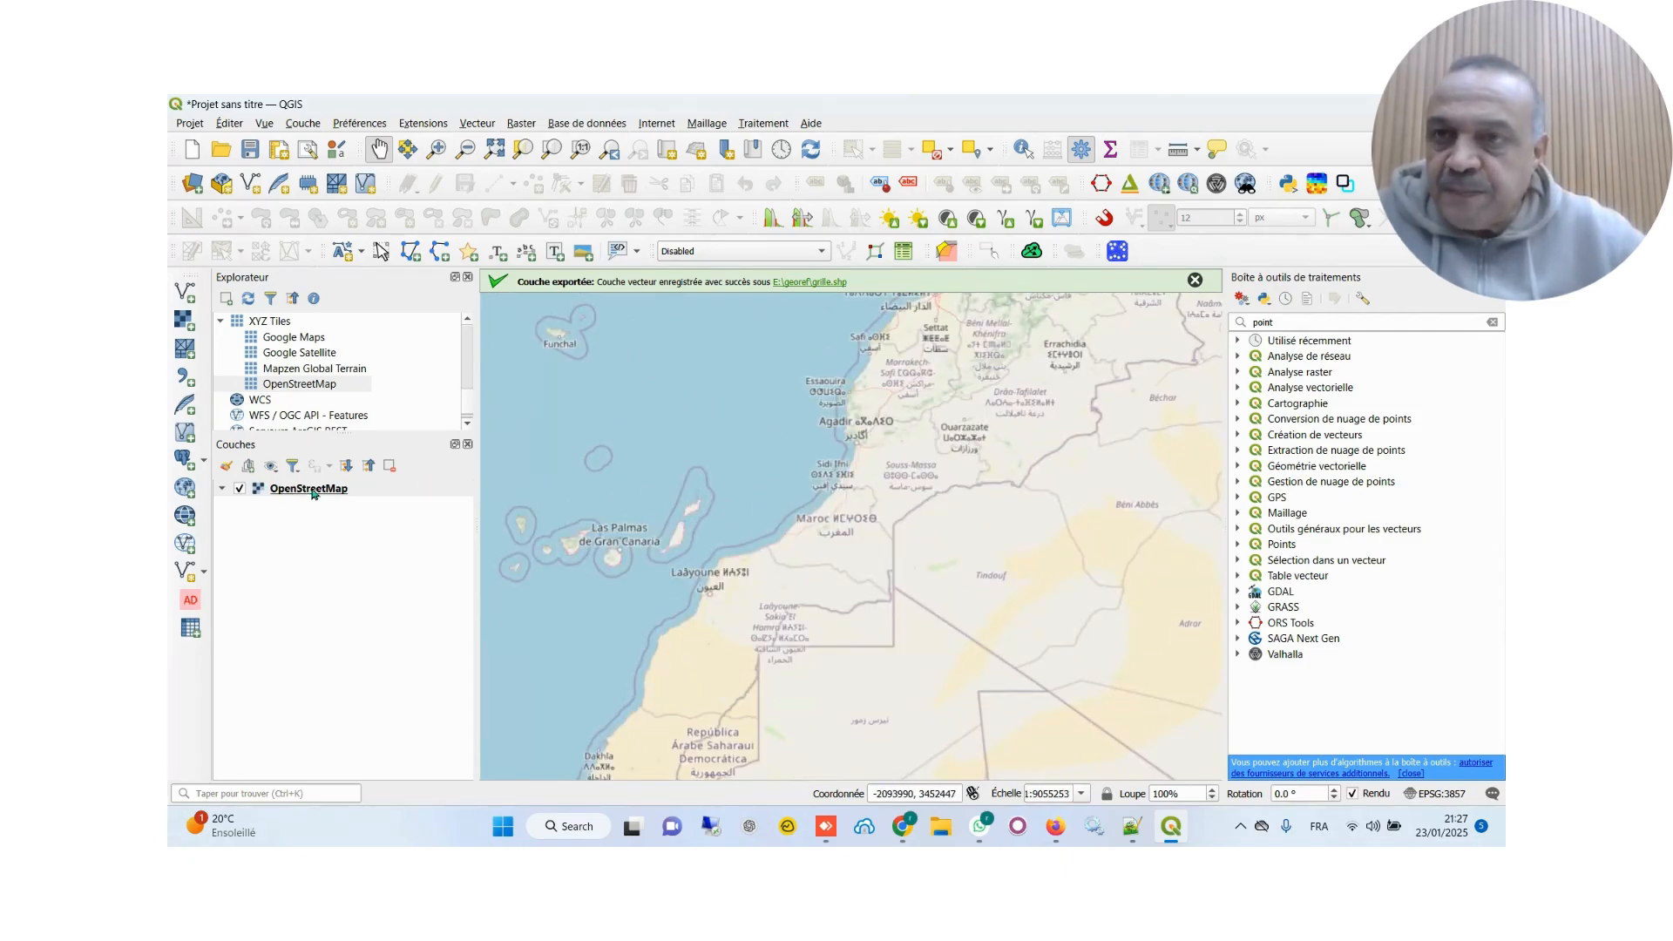
Set the project's coordinate reference system to Merchich / Sud Maroc (EPSG:26192), filtering the list with "merch"
click(190, 122)
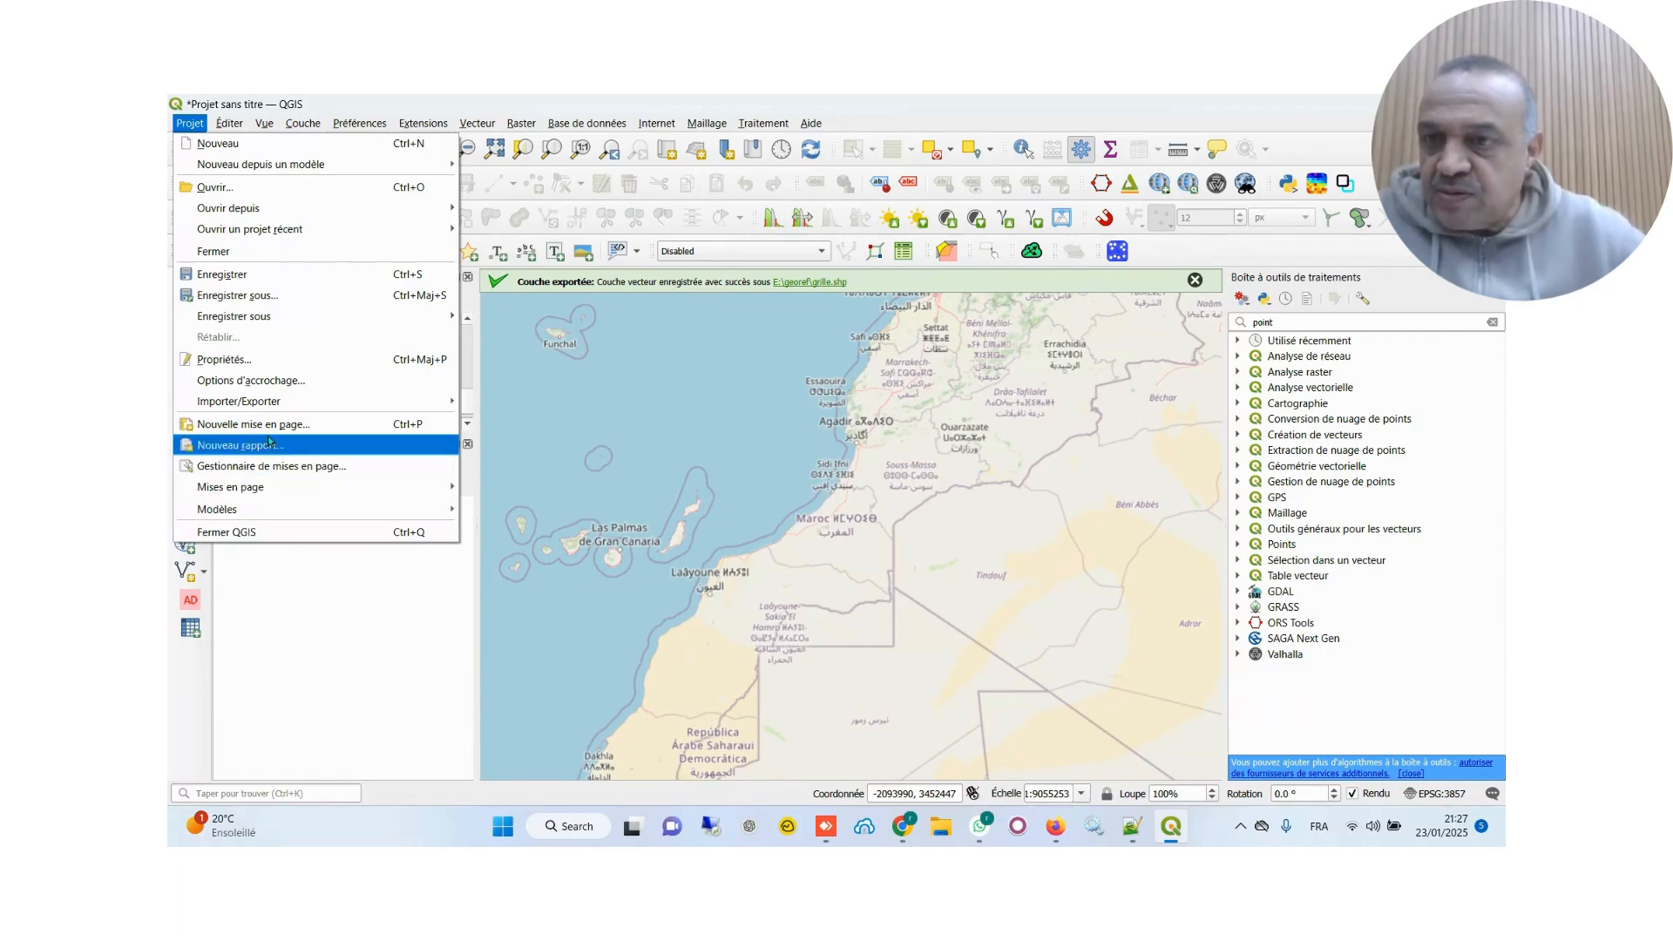
click(262, 358)
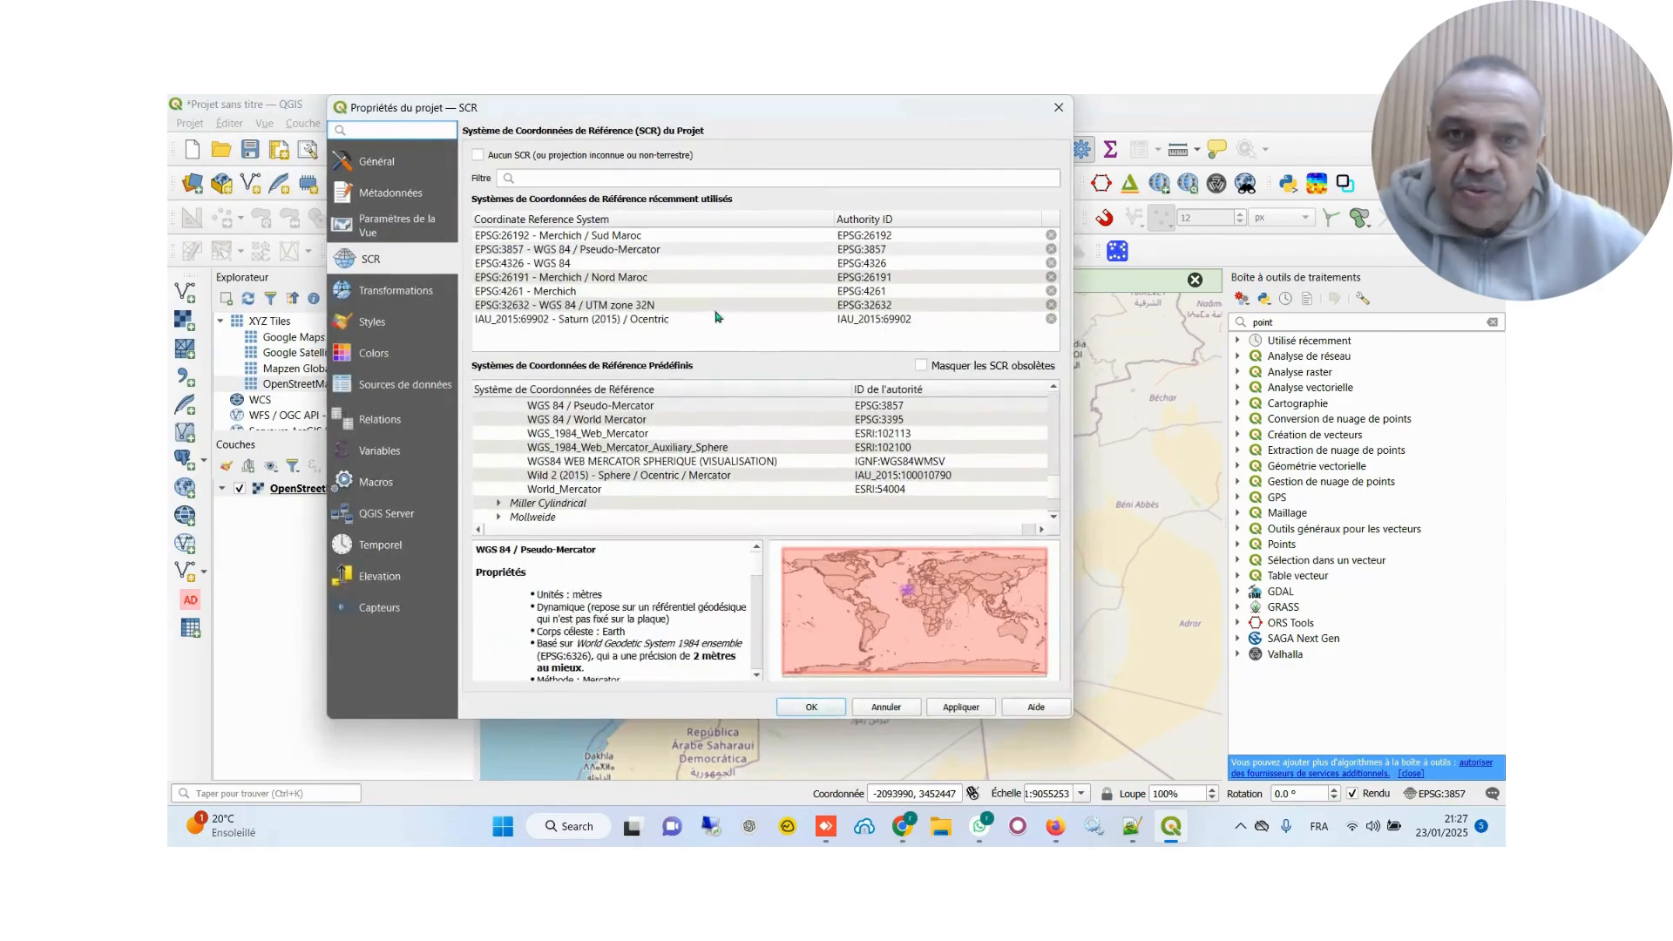
click(623, 175)
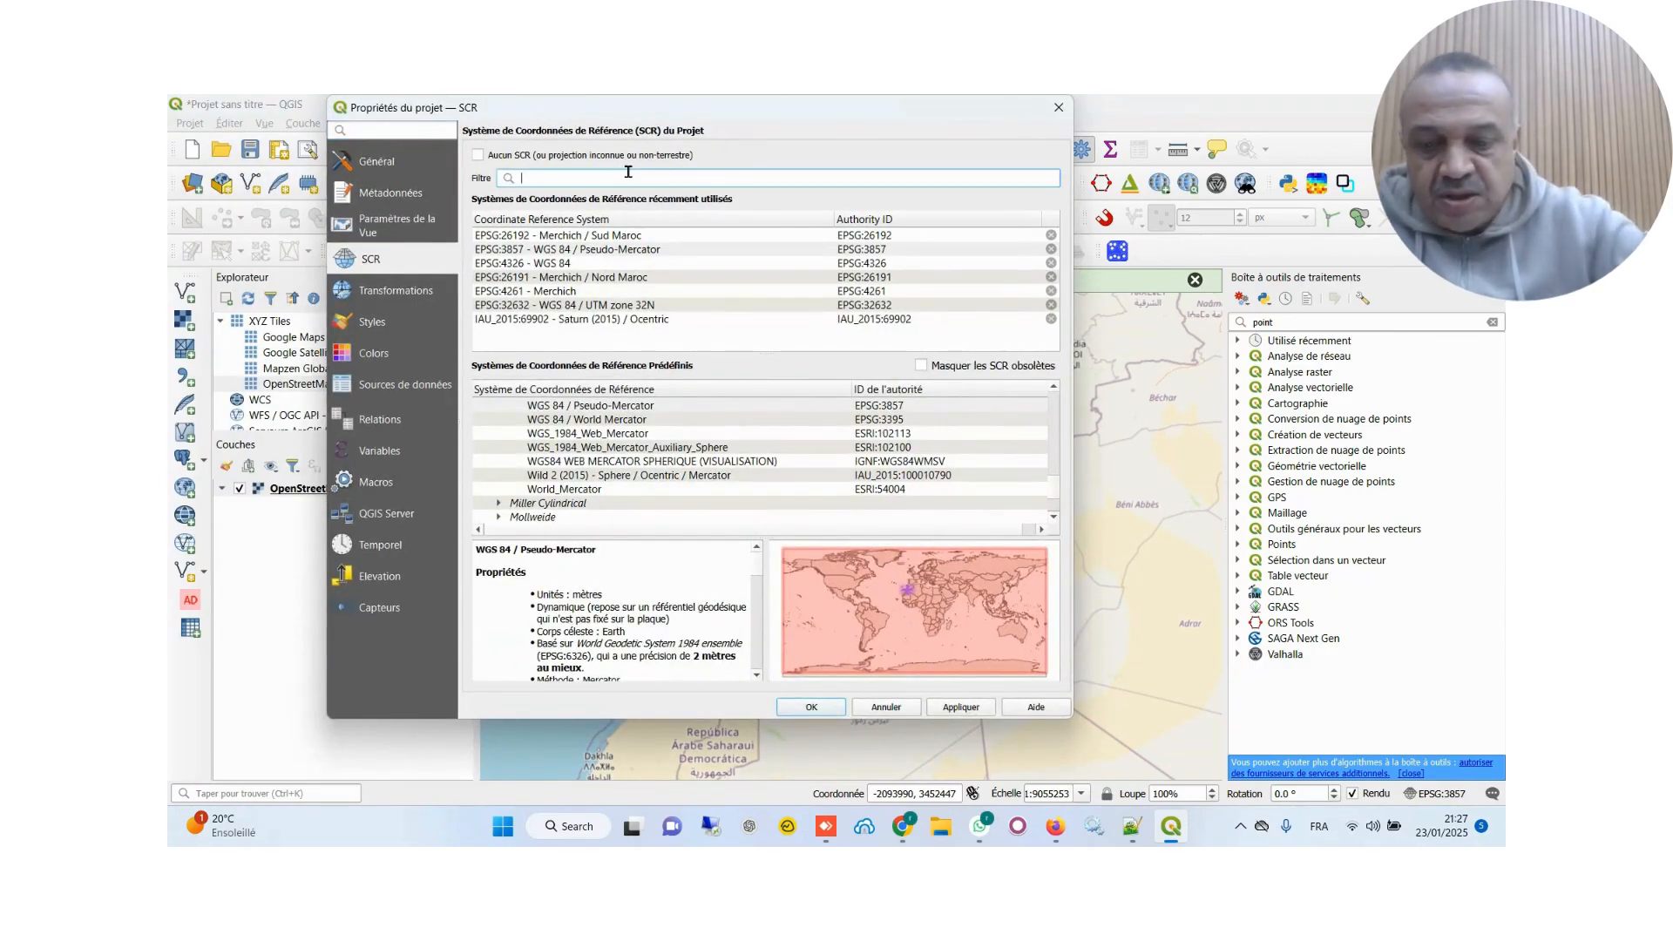
text(merch)
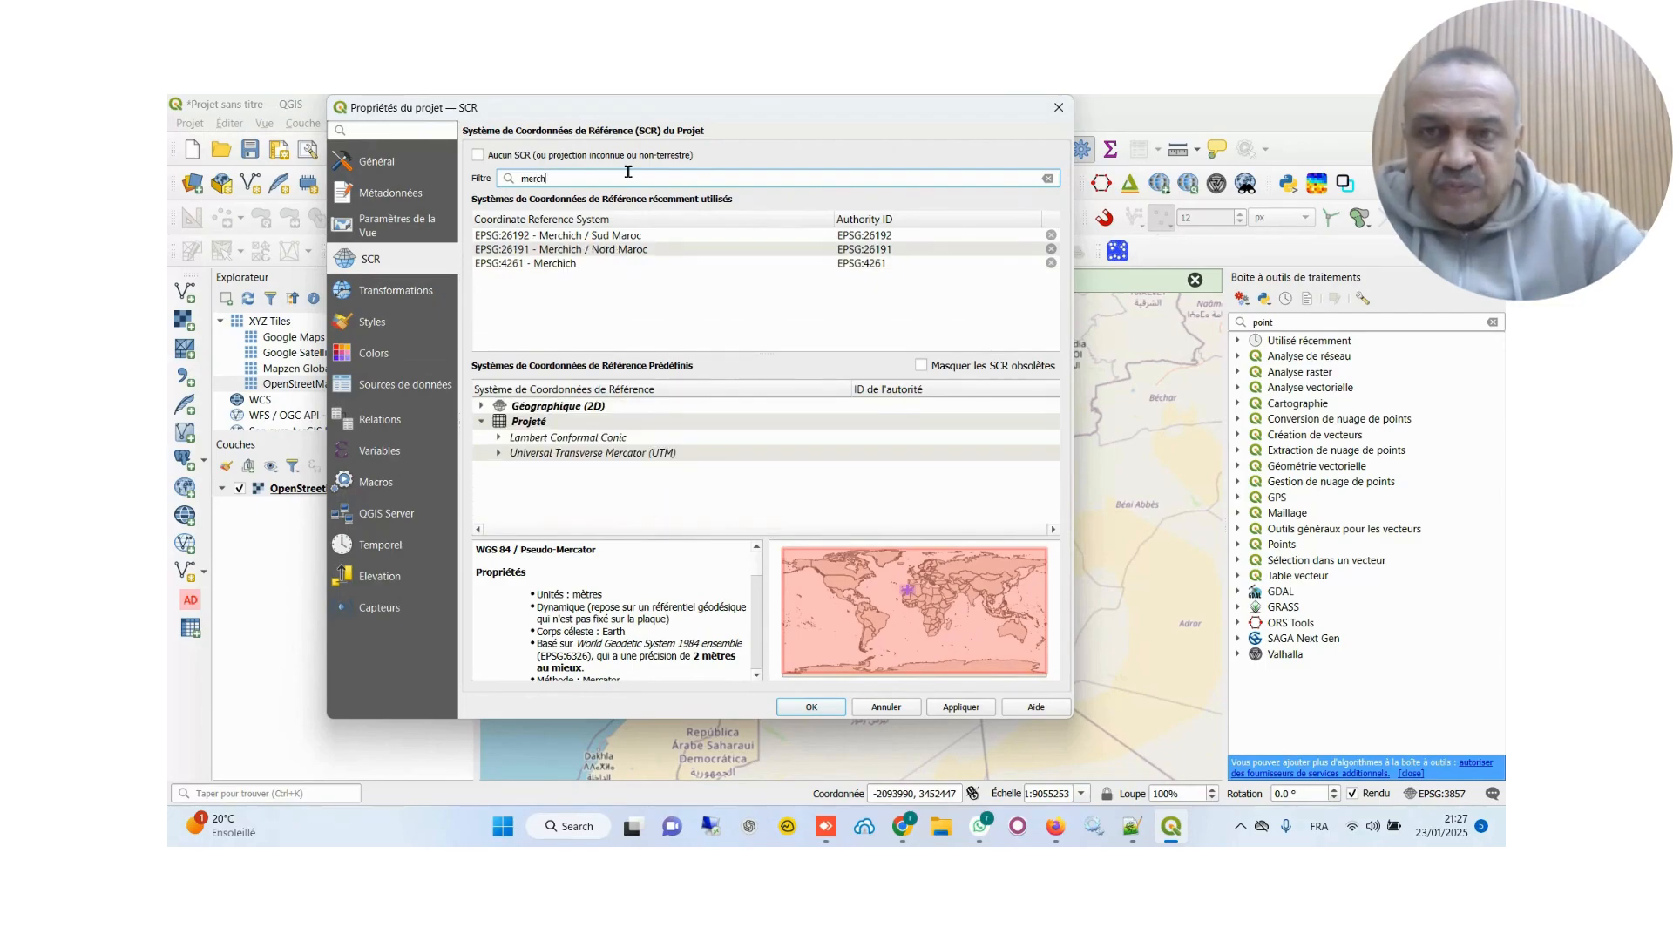
click(499, 438)
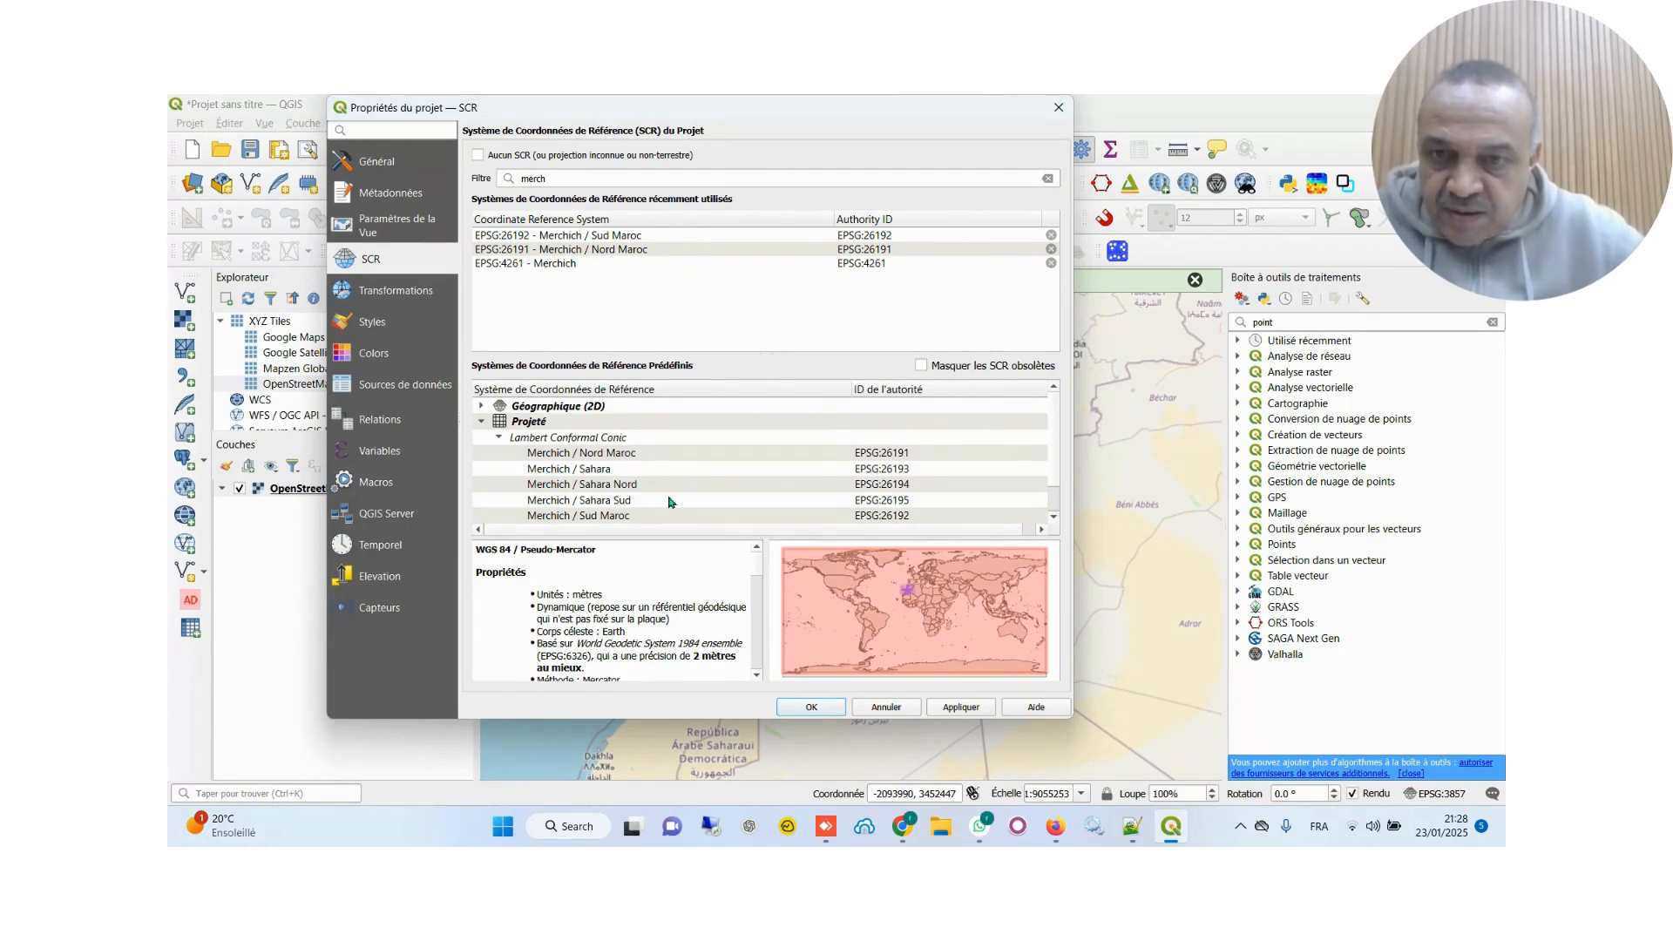
click(643, 518)
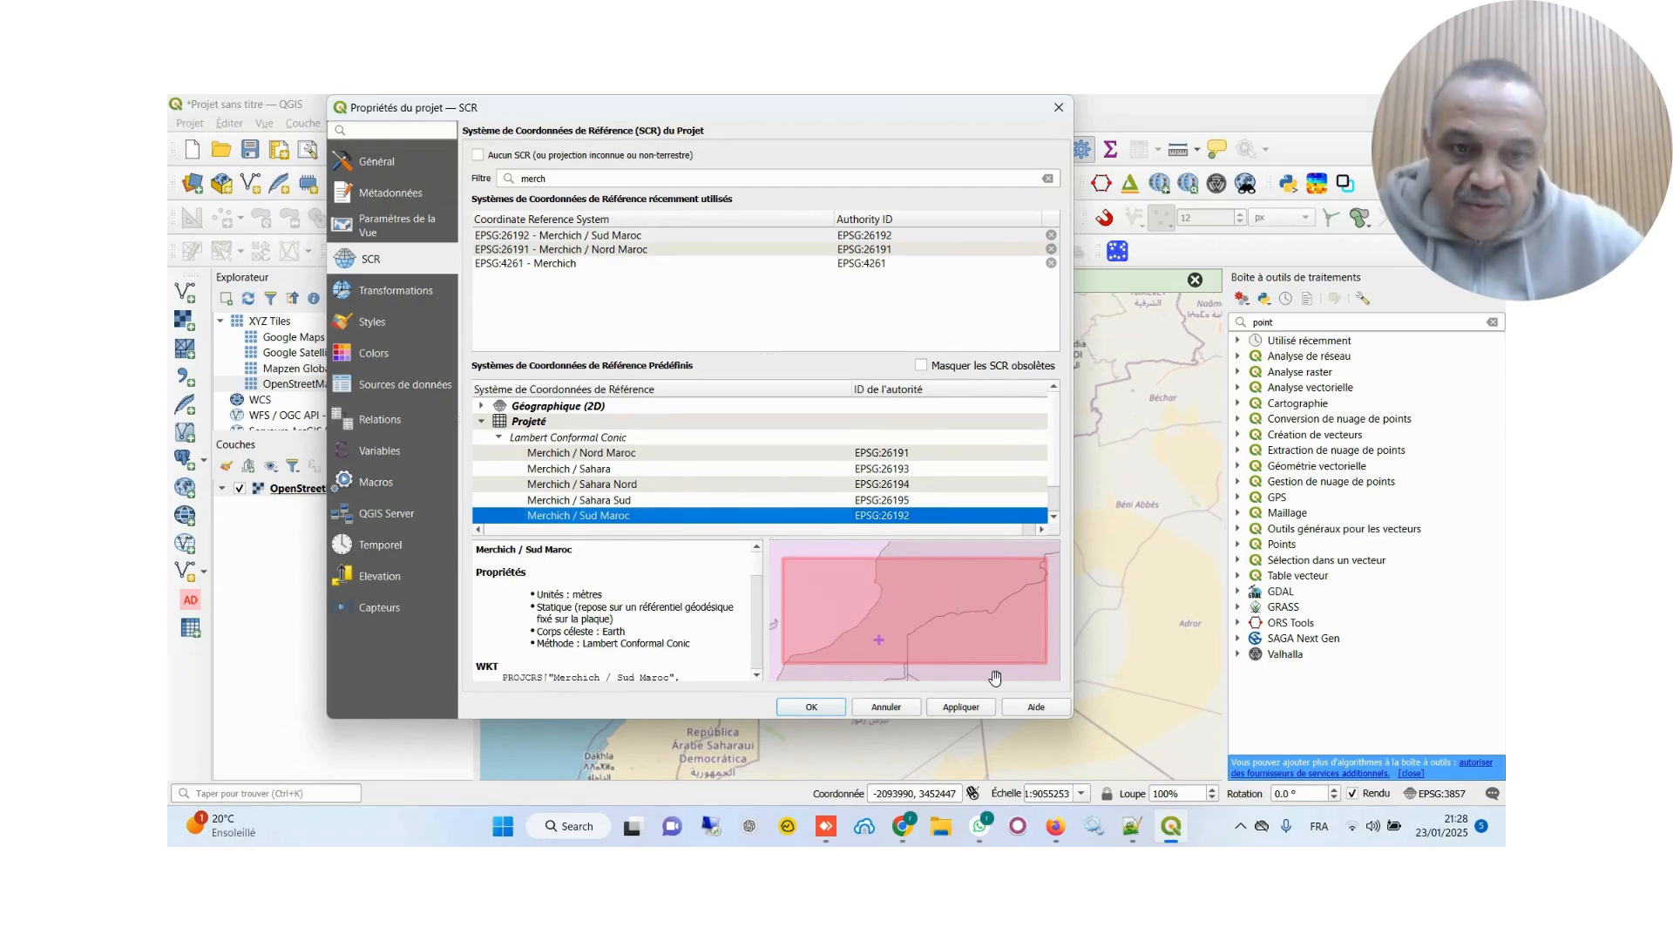
click(978, 708)
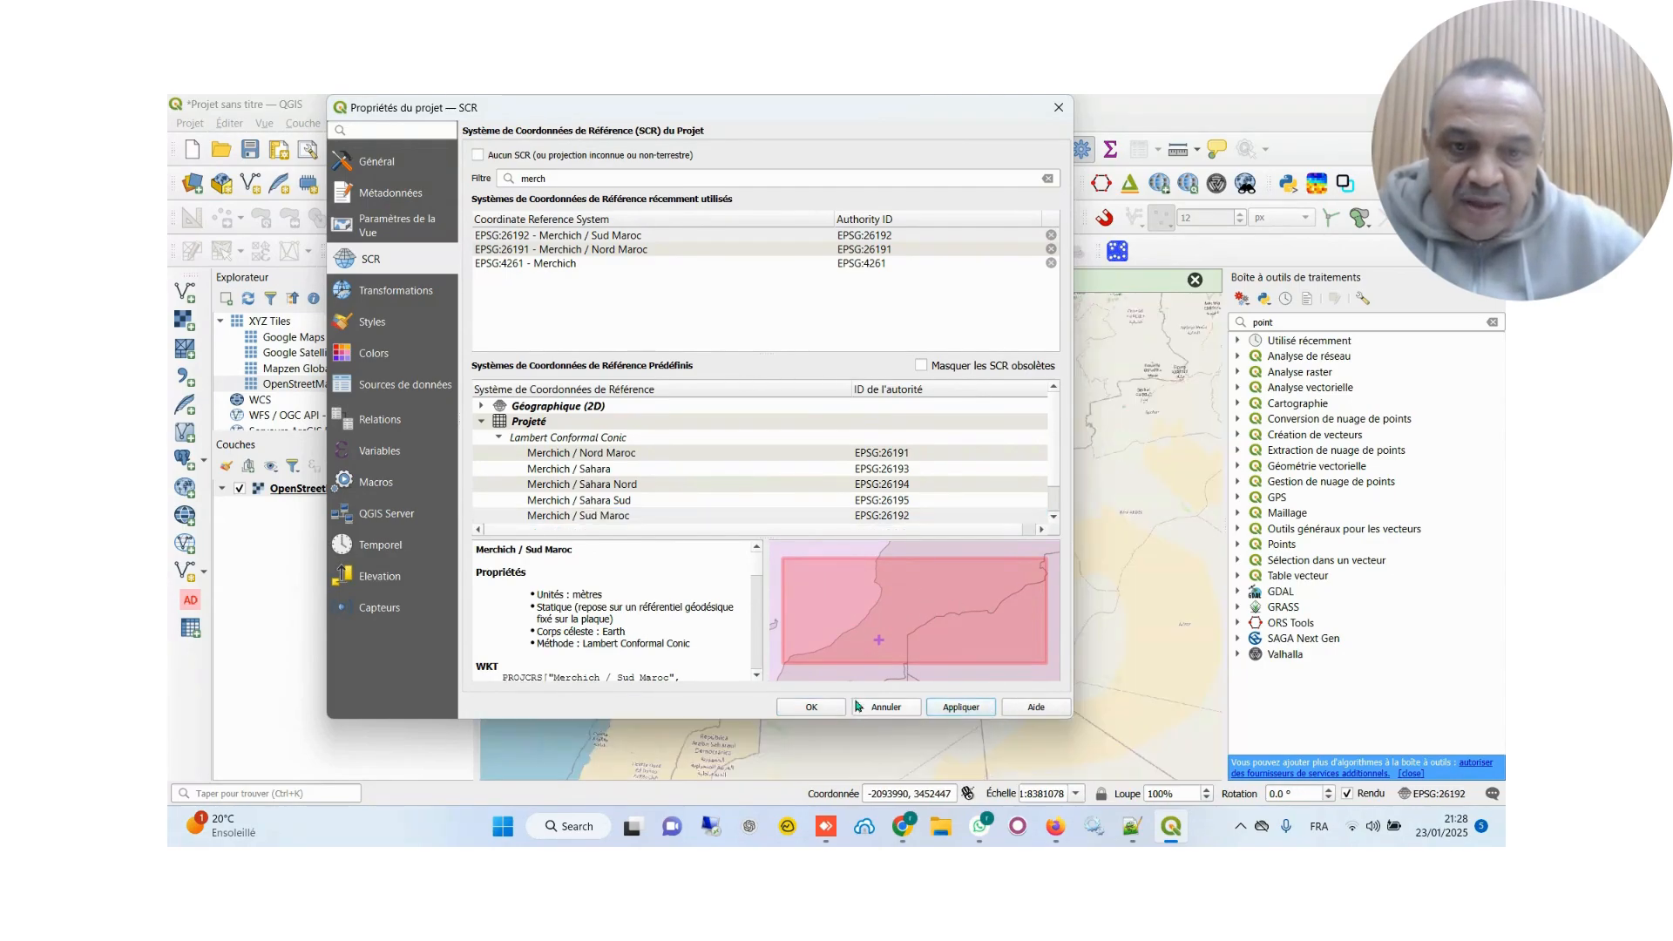
click(811, 707)
Examine how the OpenStreetMap base map is drawn in the project projection, at world scale and around Morocco
scroll(856, 442, down, 1)
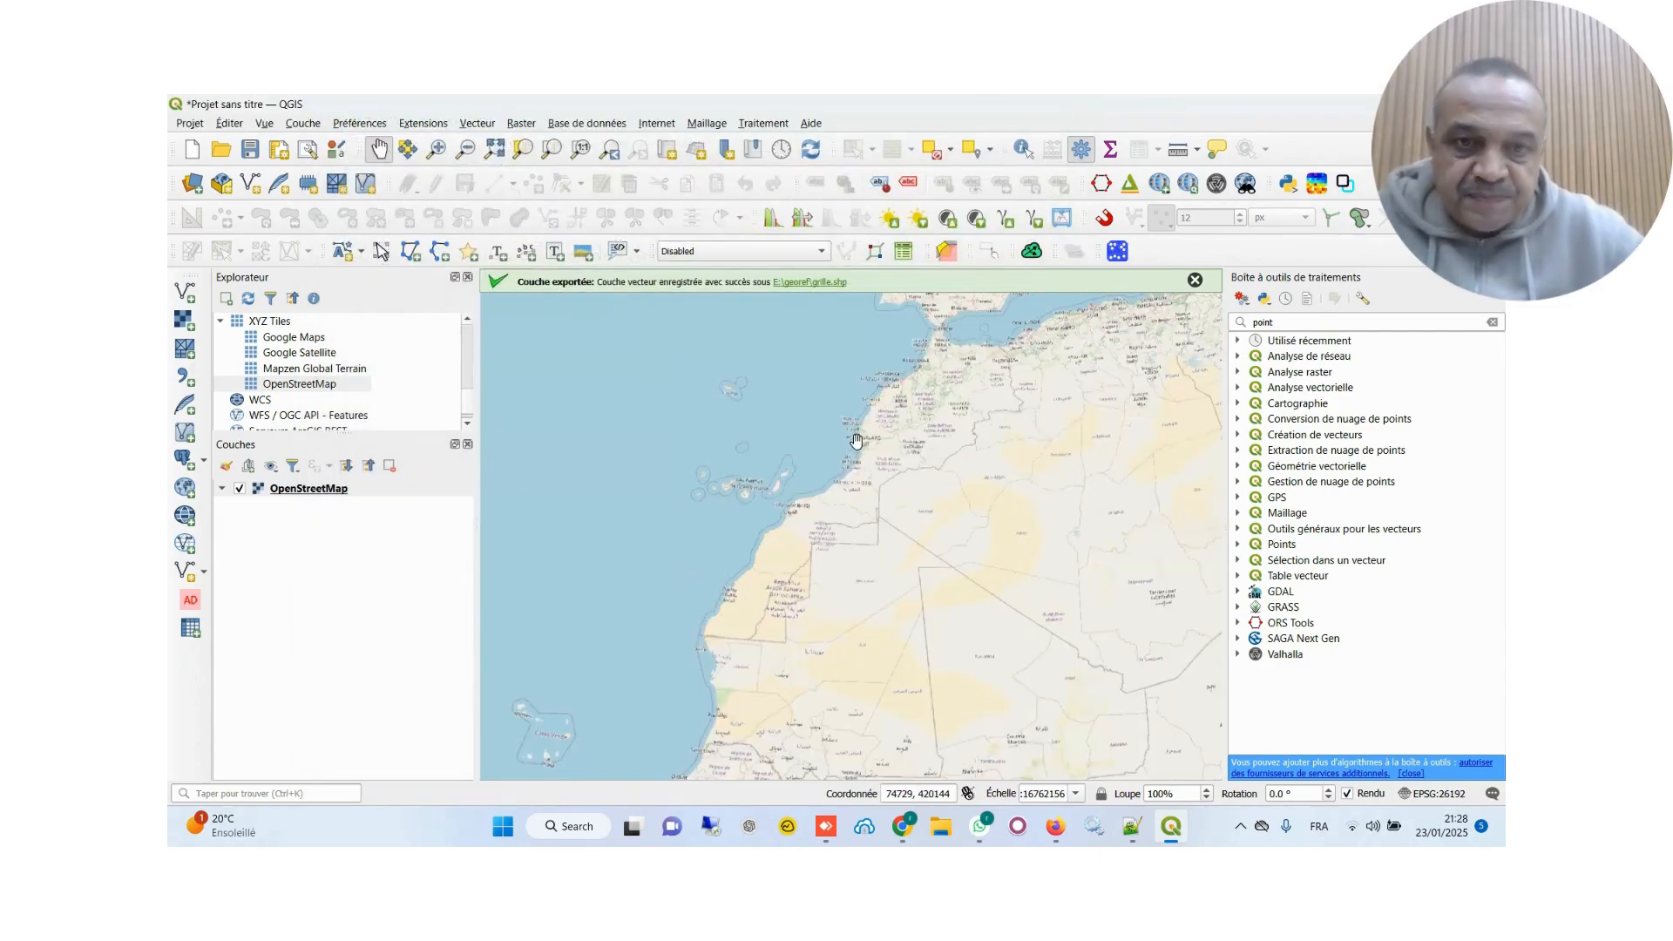
scroll(893, 442, up, 1)
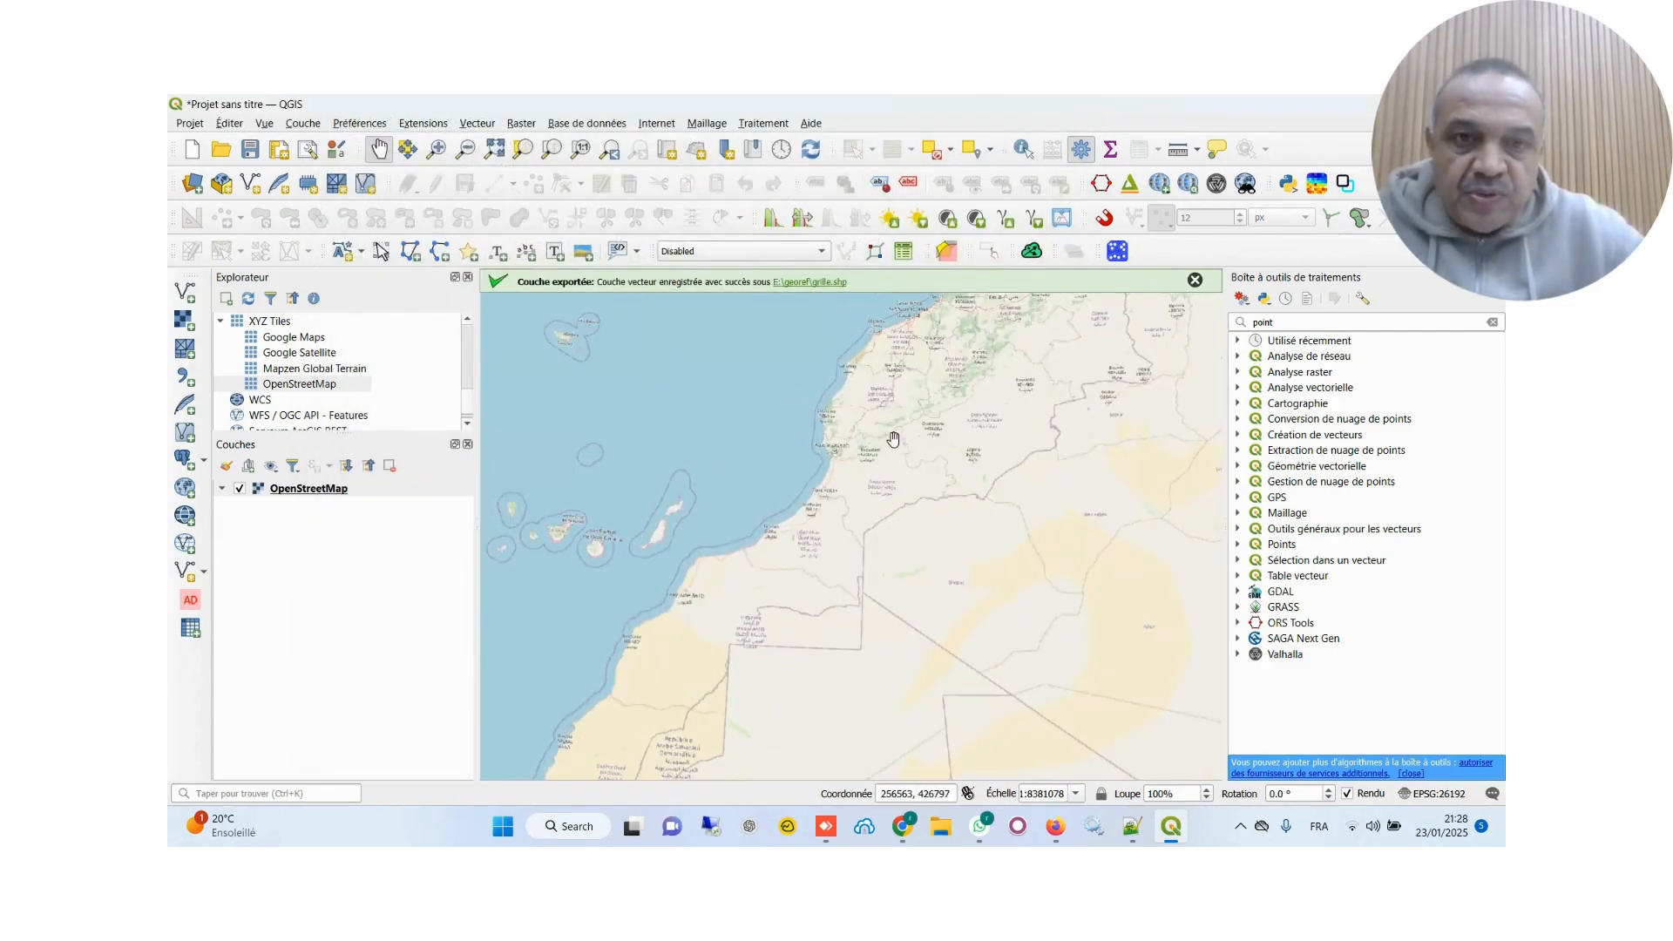
scroll(893, 440, down, 3)
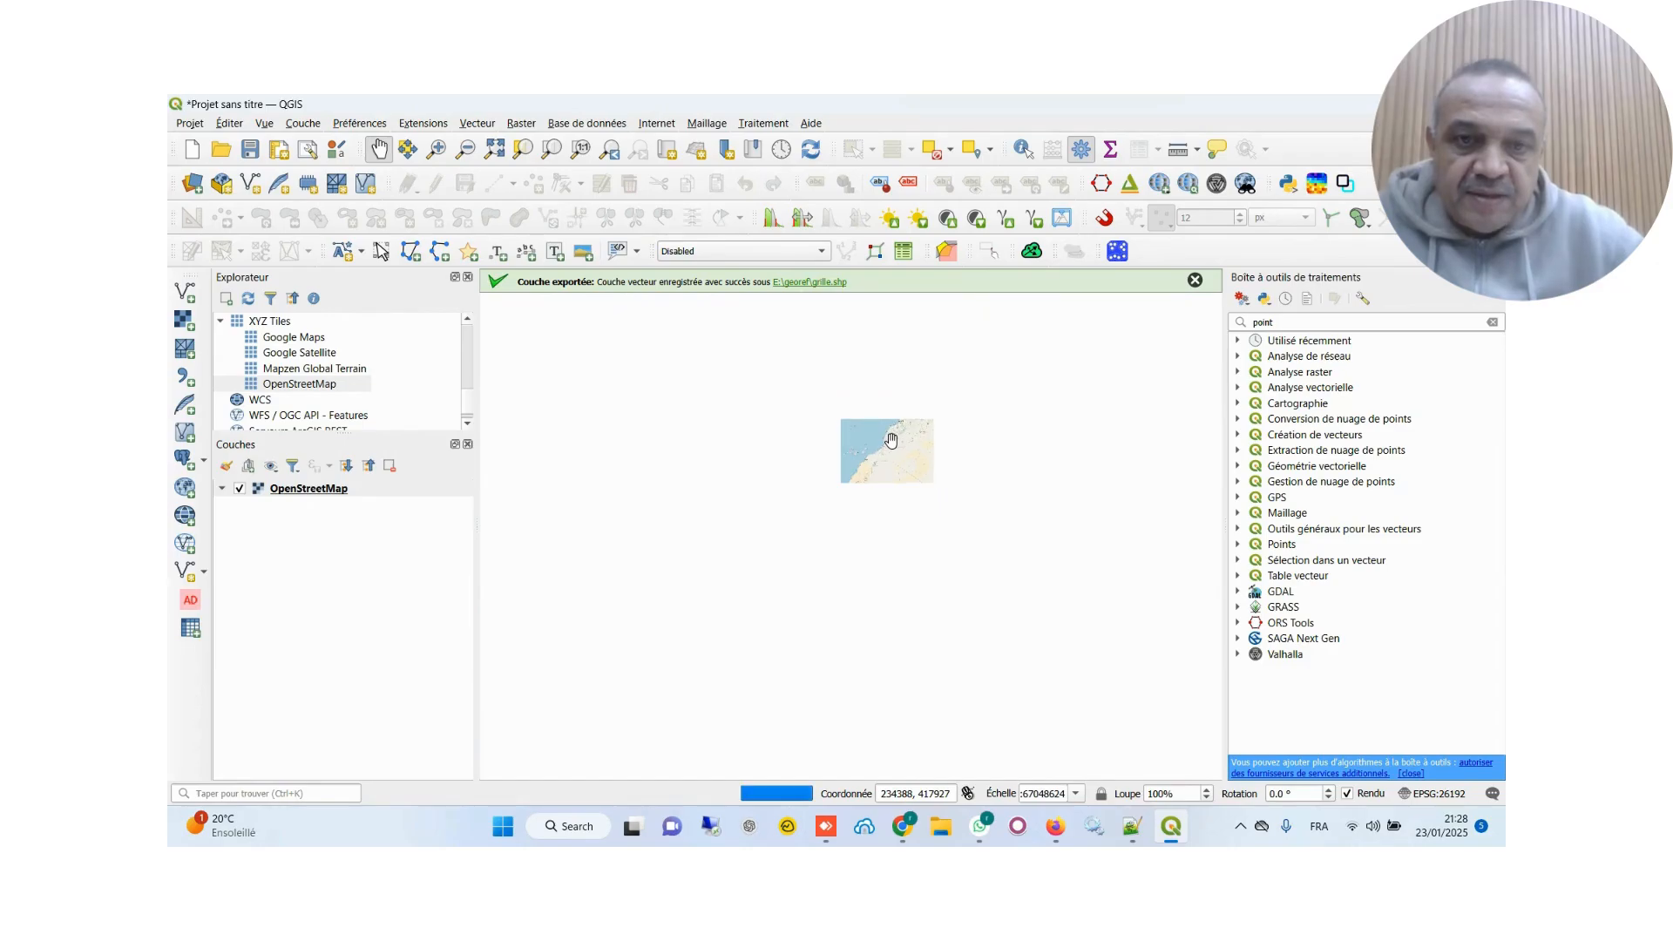
scroll(890, 440, down, 4)
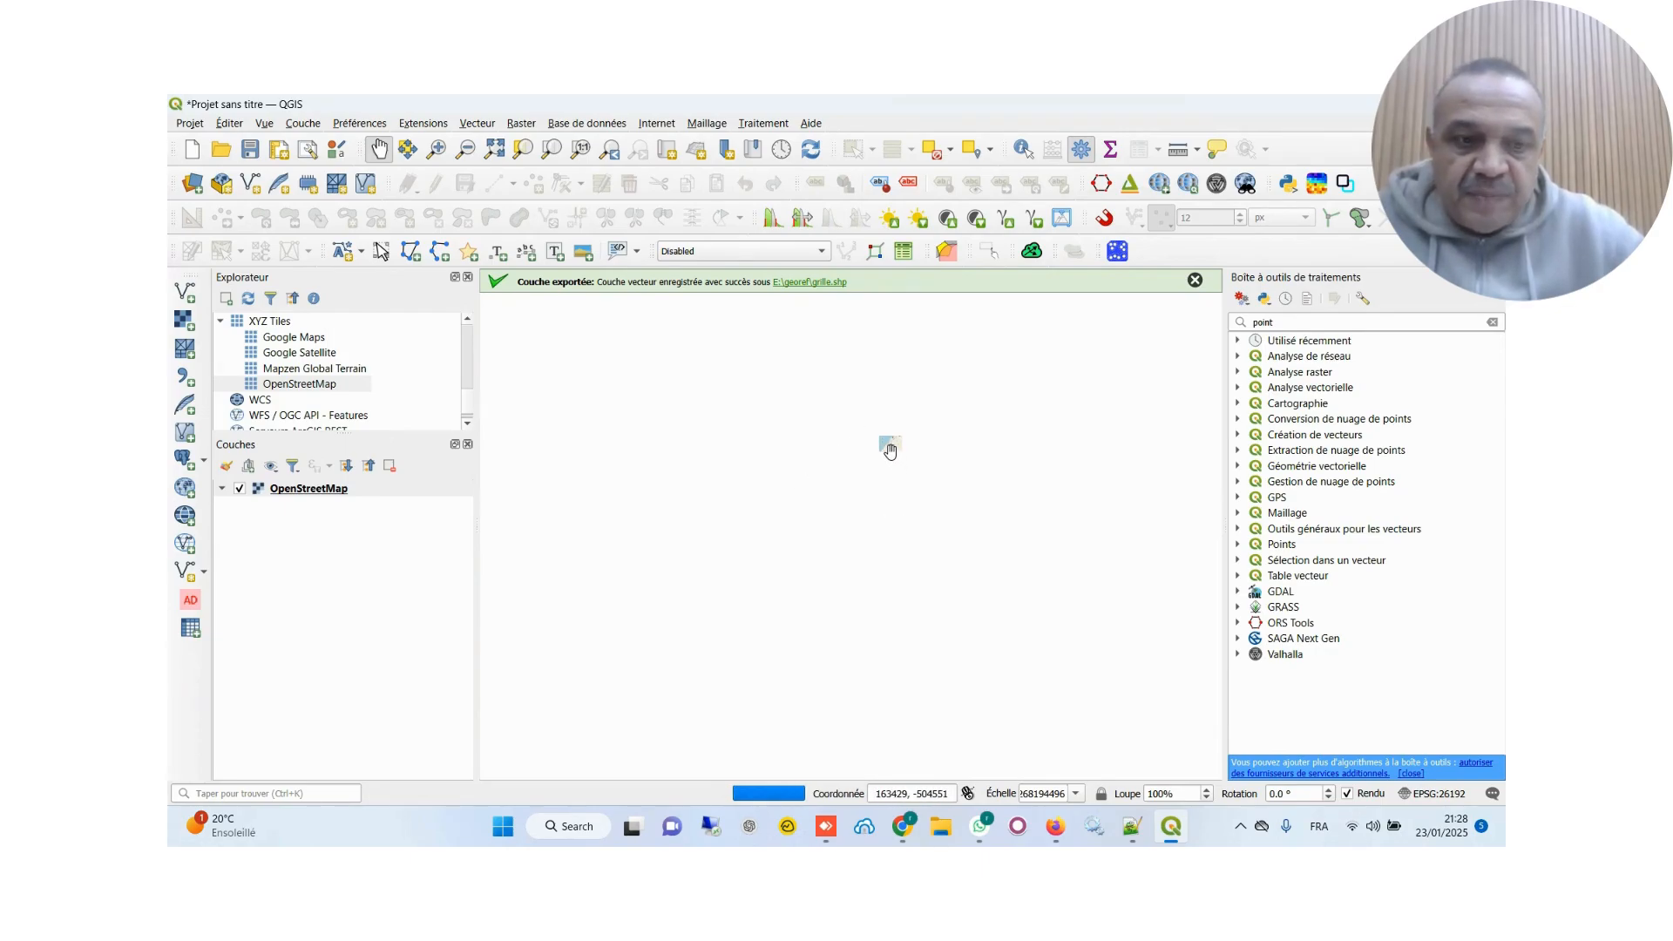
scroll(890, 450, up, 2)
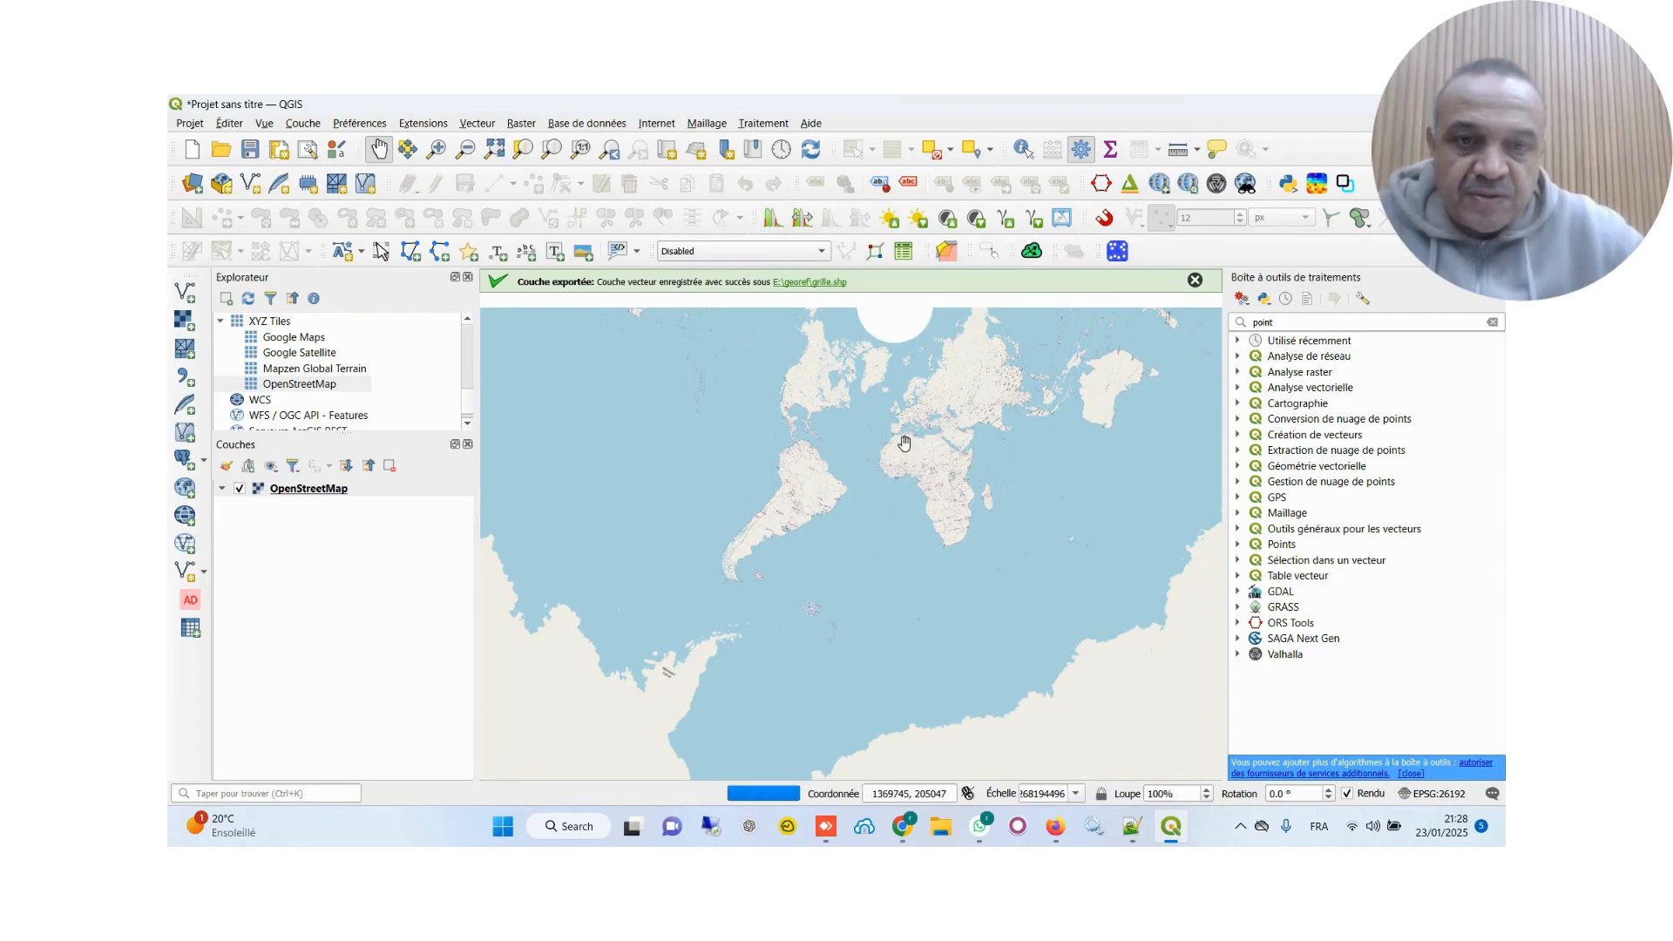
scroll(887, 435, up, 3)
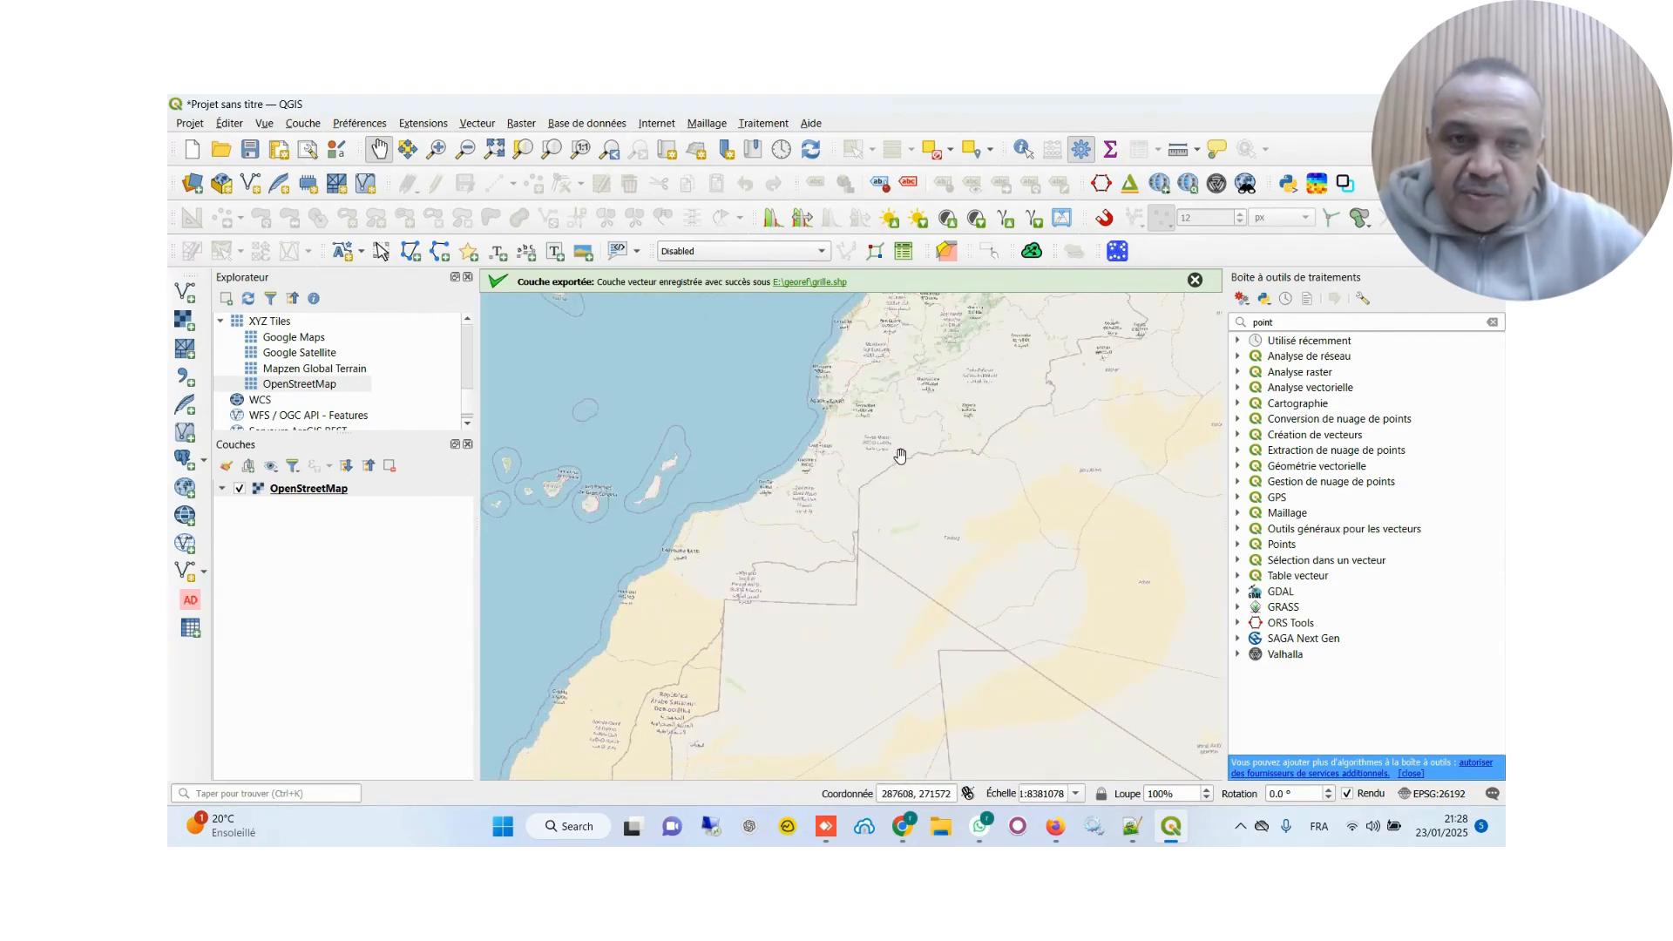
drag(895, 454, 865, 589)
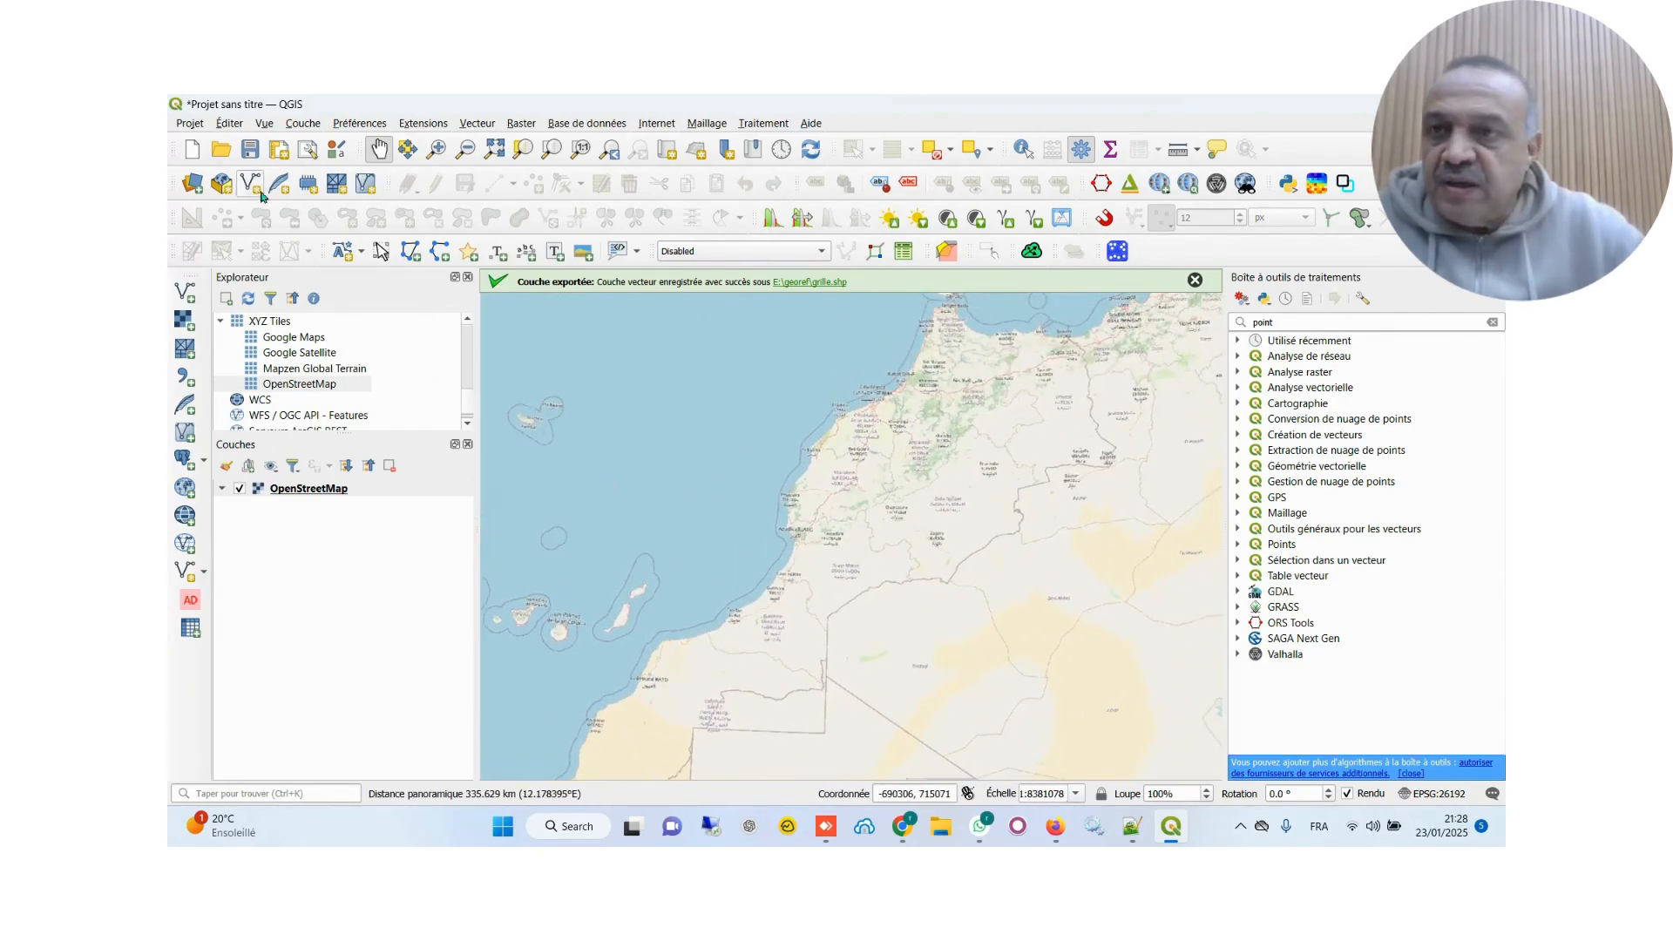
Open the Georeferencer and load the Agadir JPG raster from the georef folder
click(301, 123)
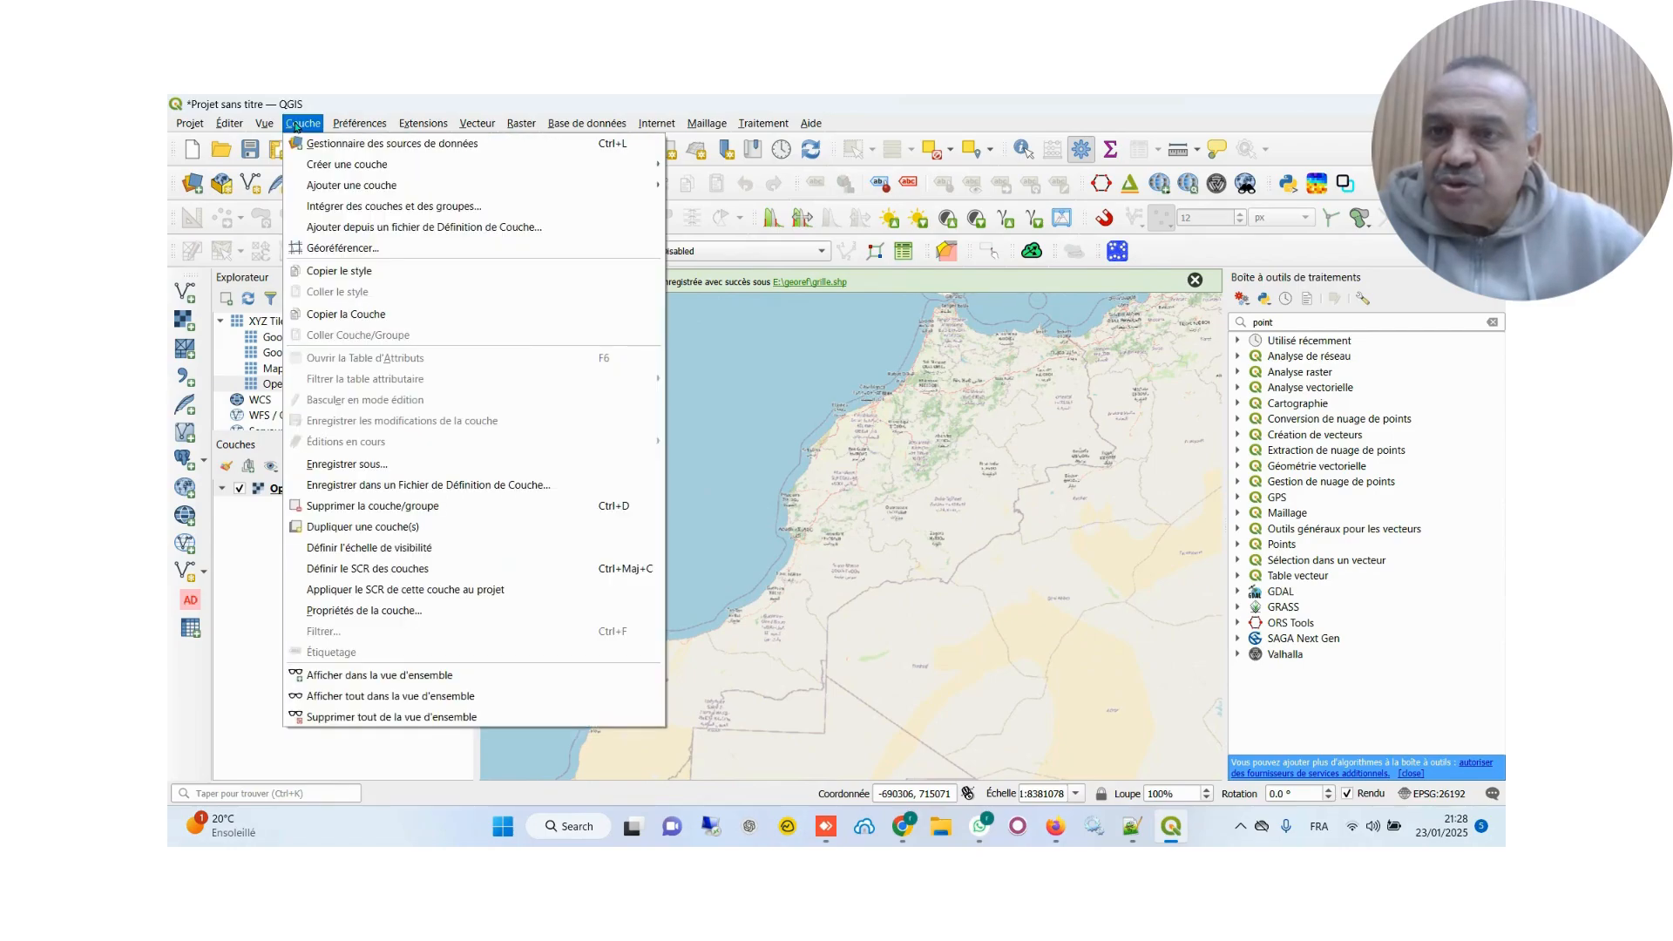
click(348, 247)
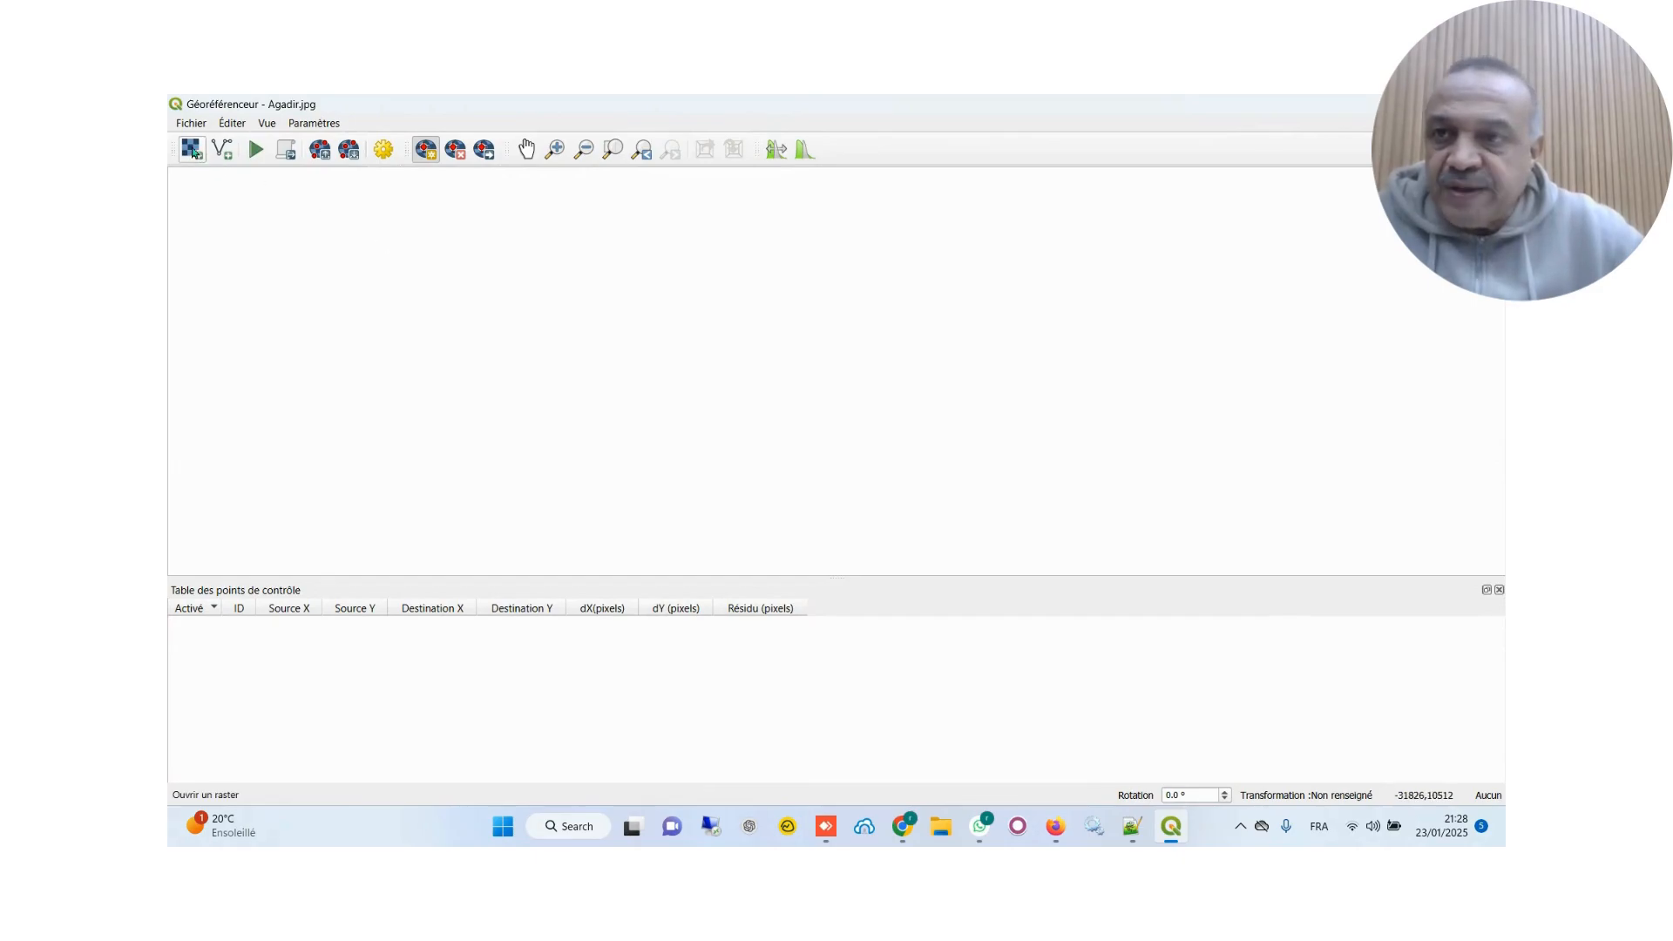
click(193, 151)
click(455, 277)
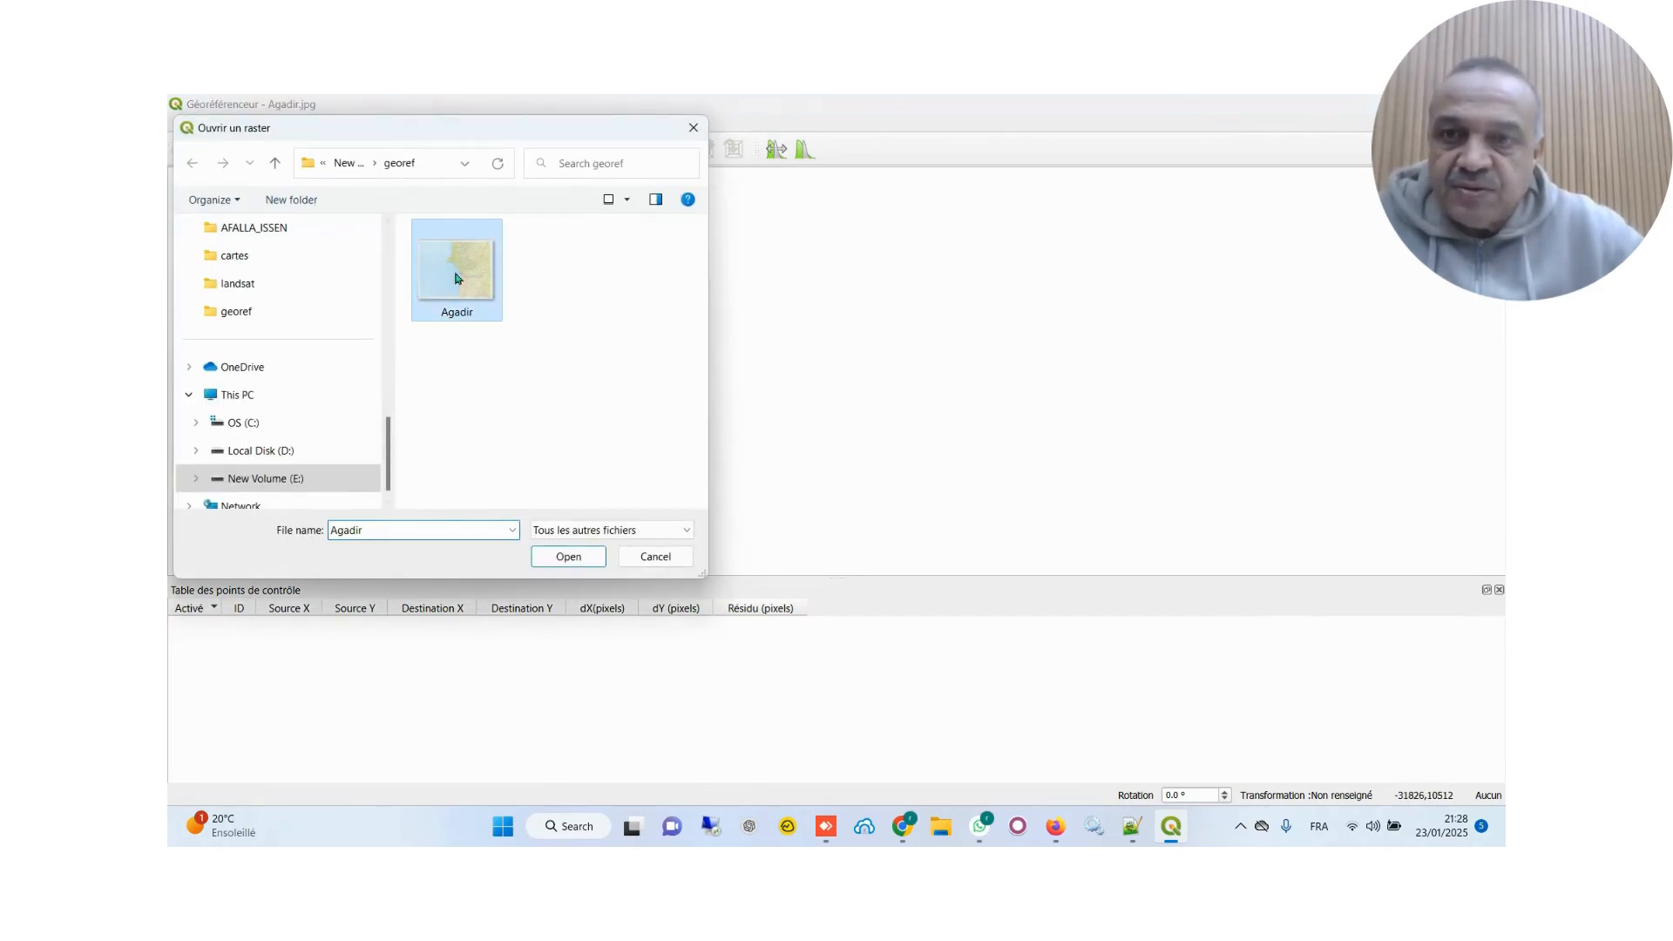
click(585, 557)
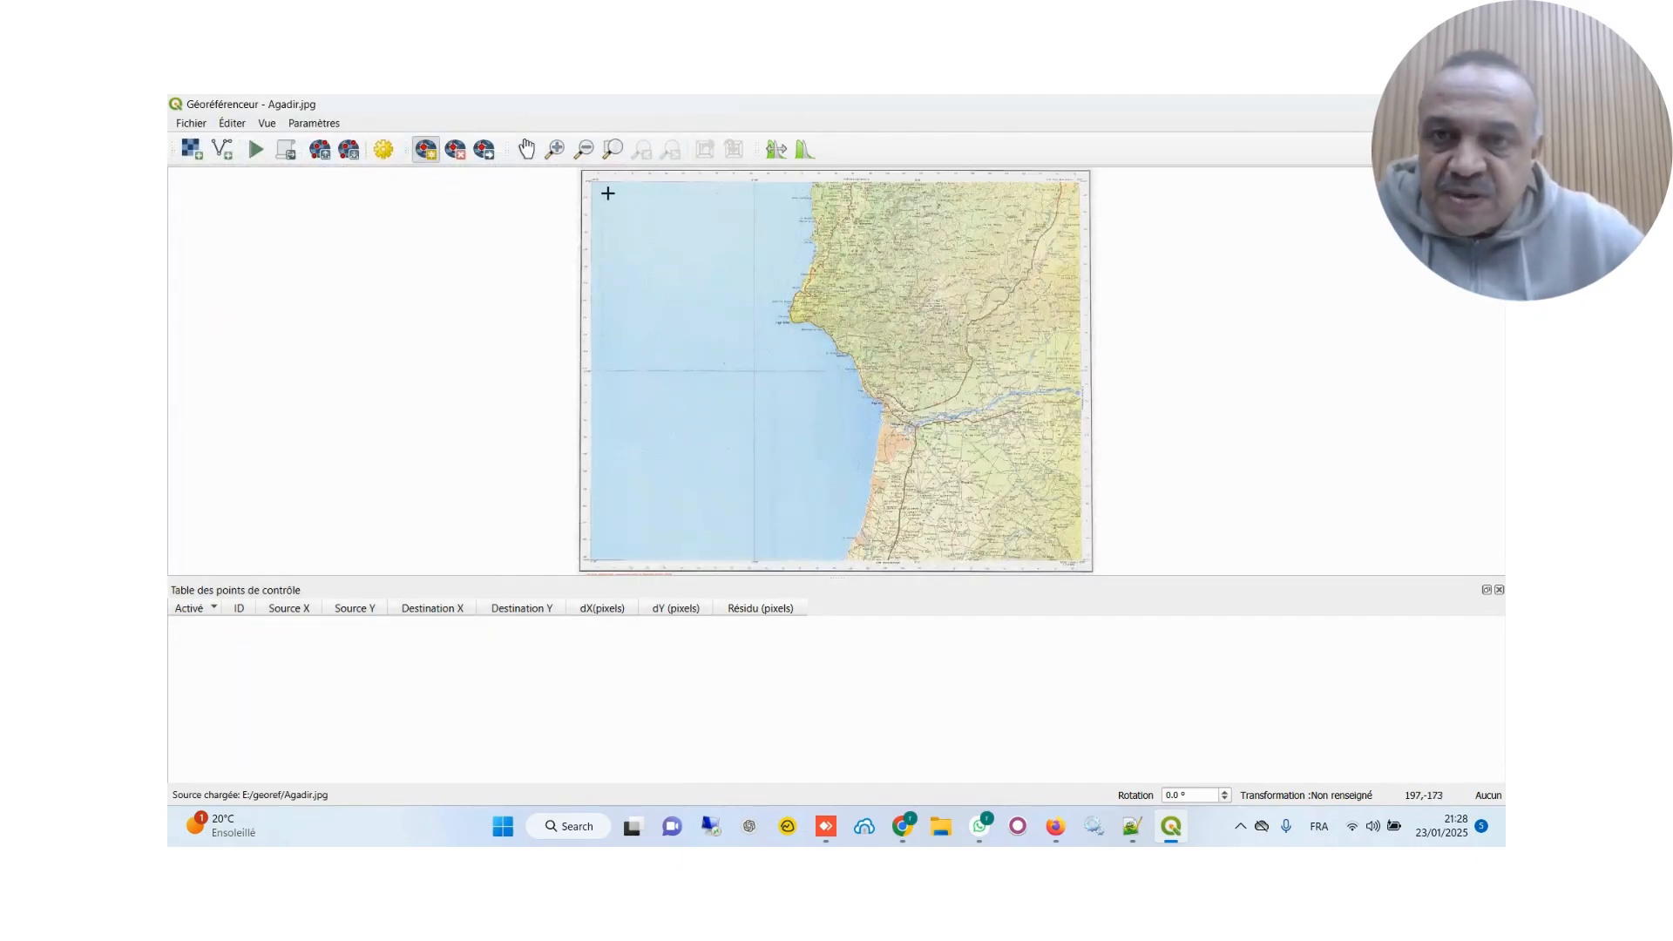
Examine the grid crosses and the coordinate labels along the map's northern edge, from the north-west corner eastwards
scroll(651, 203, up, 2)
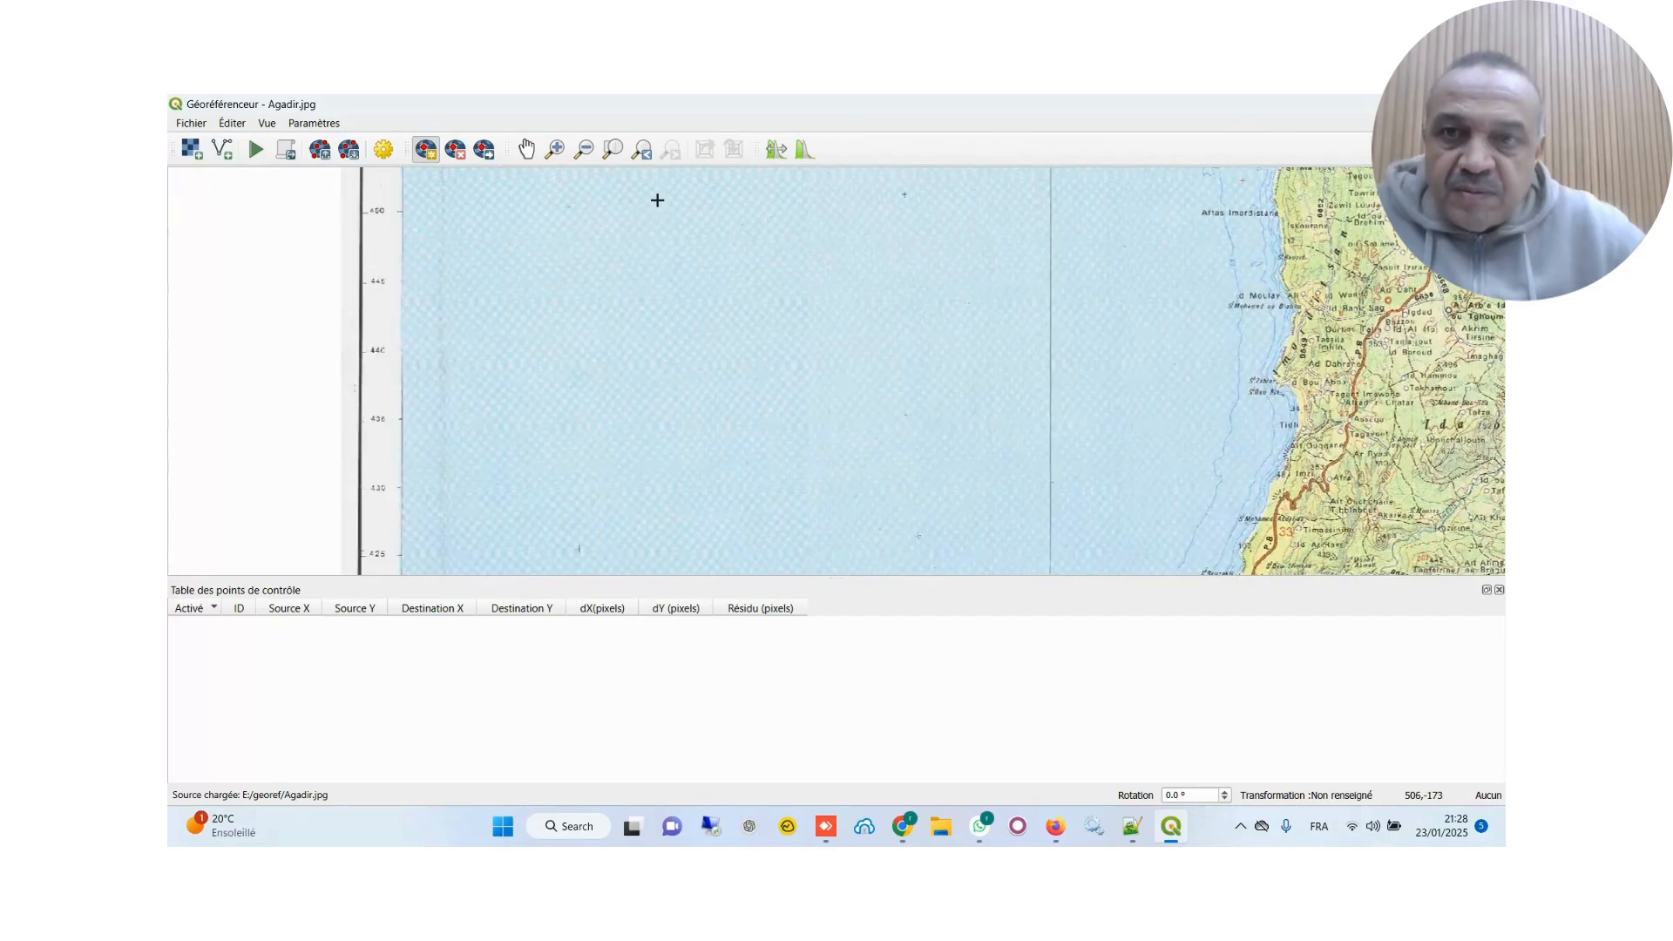
click(527, 149)
drag(656, 231, 683, 410)
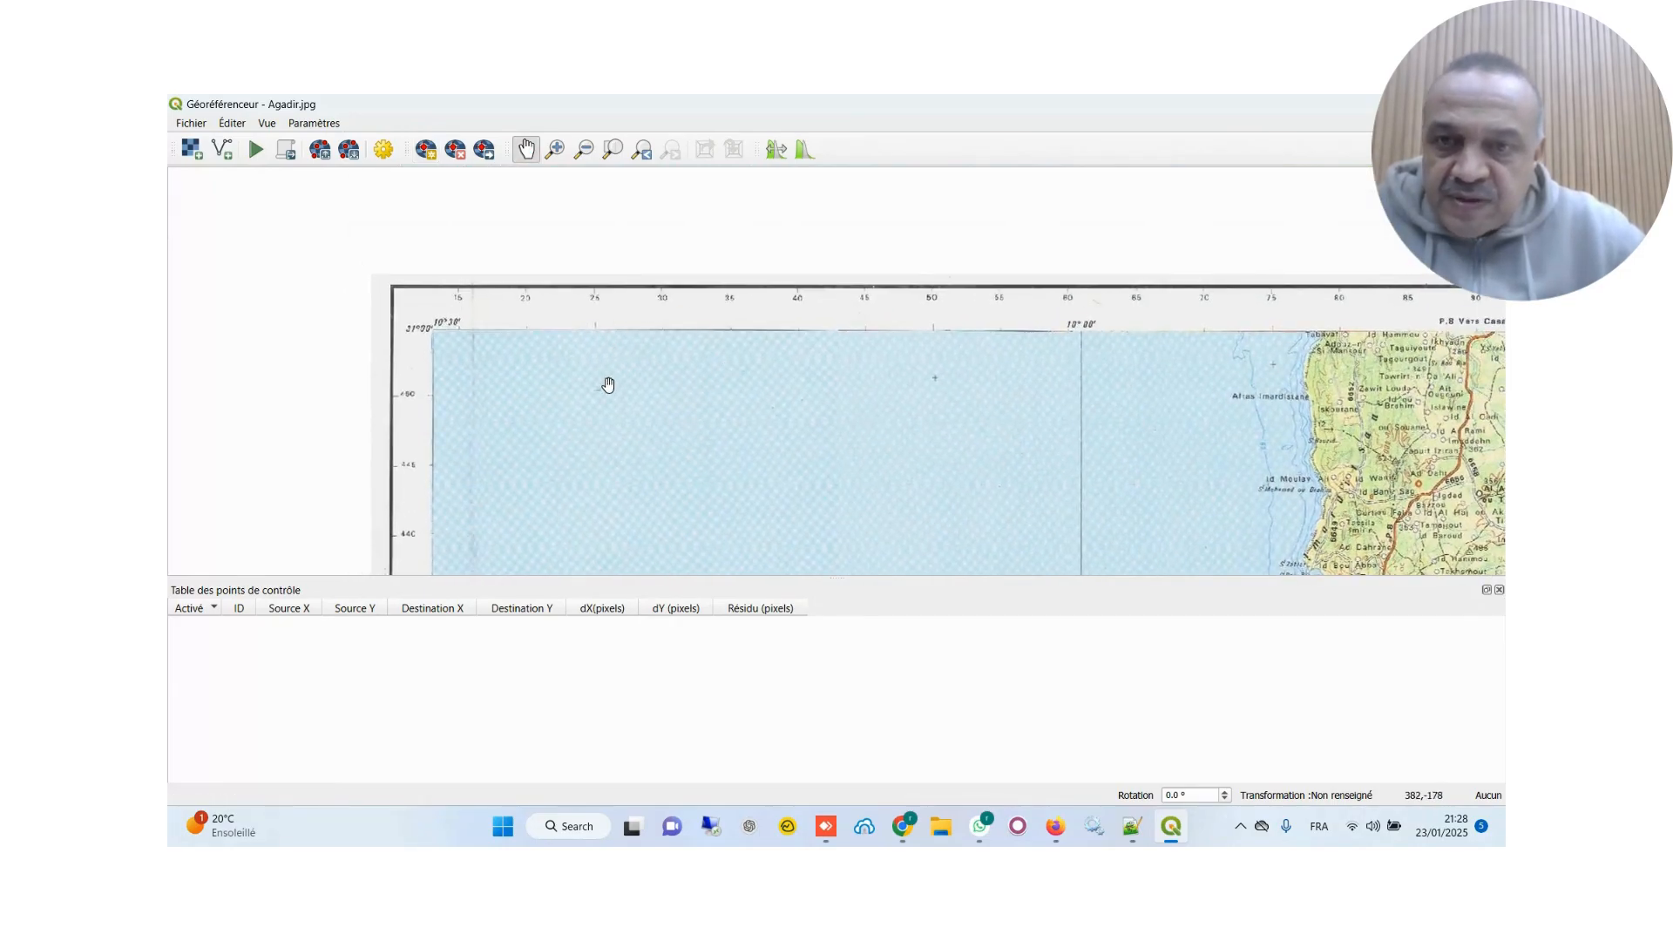
scroll(609, 384, up, 3)
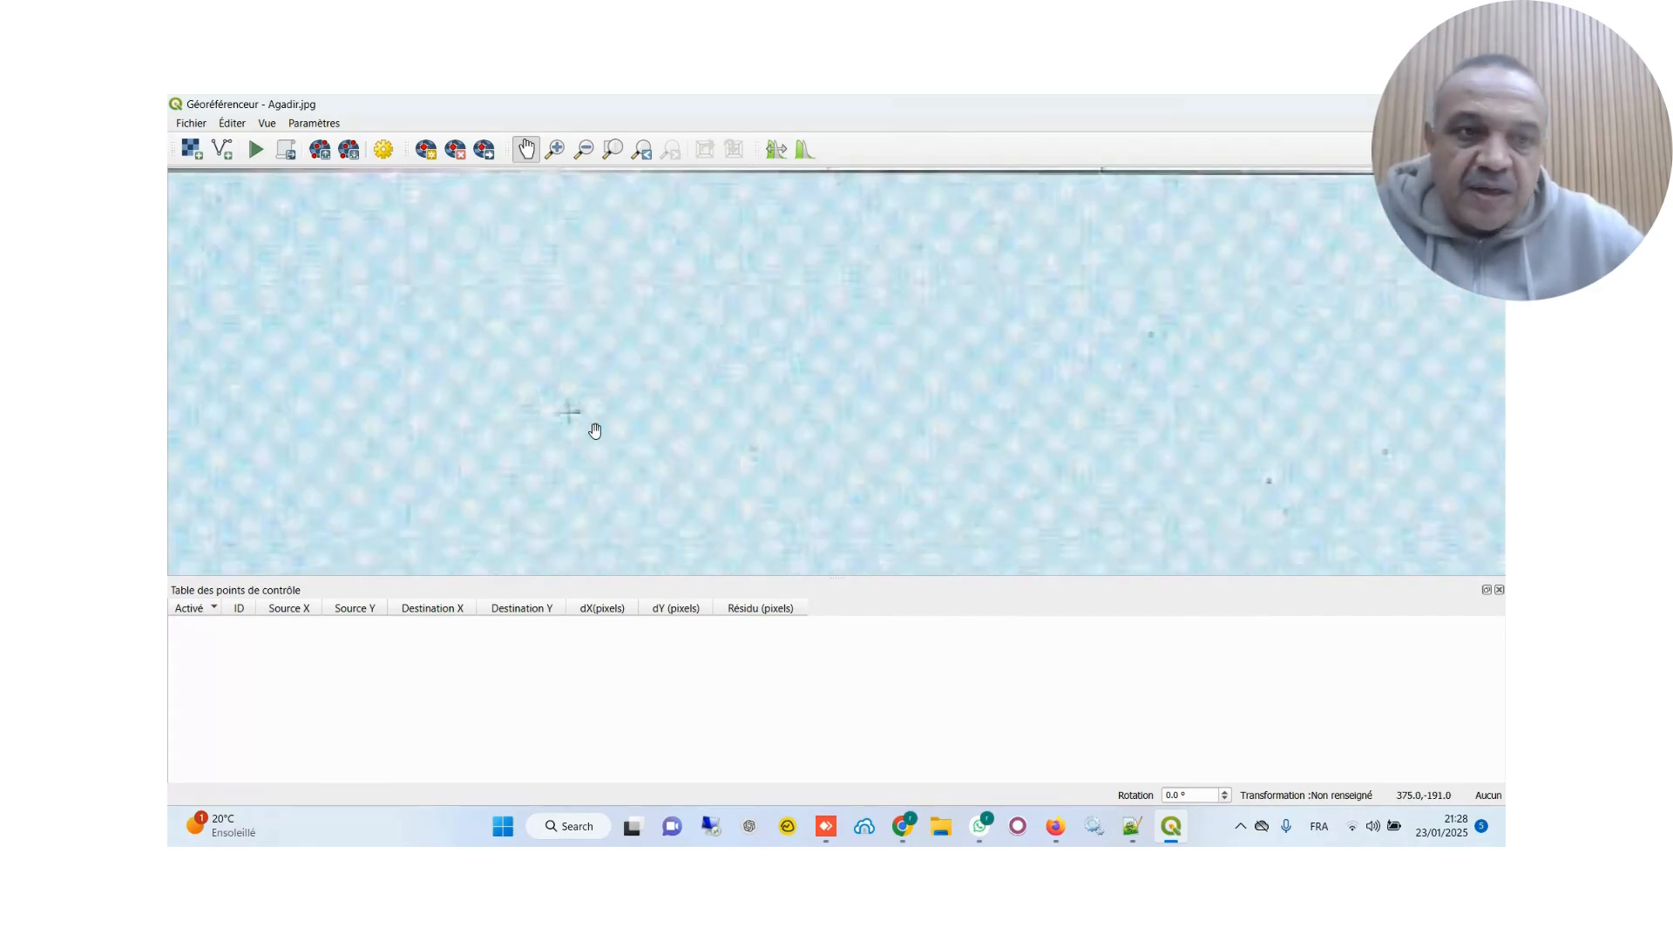
scroll(596, 421, down, 2)
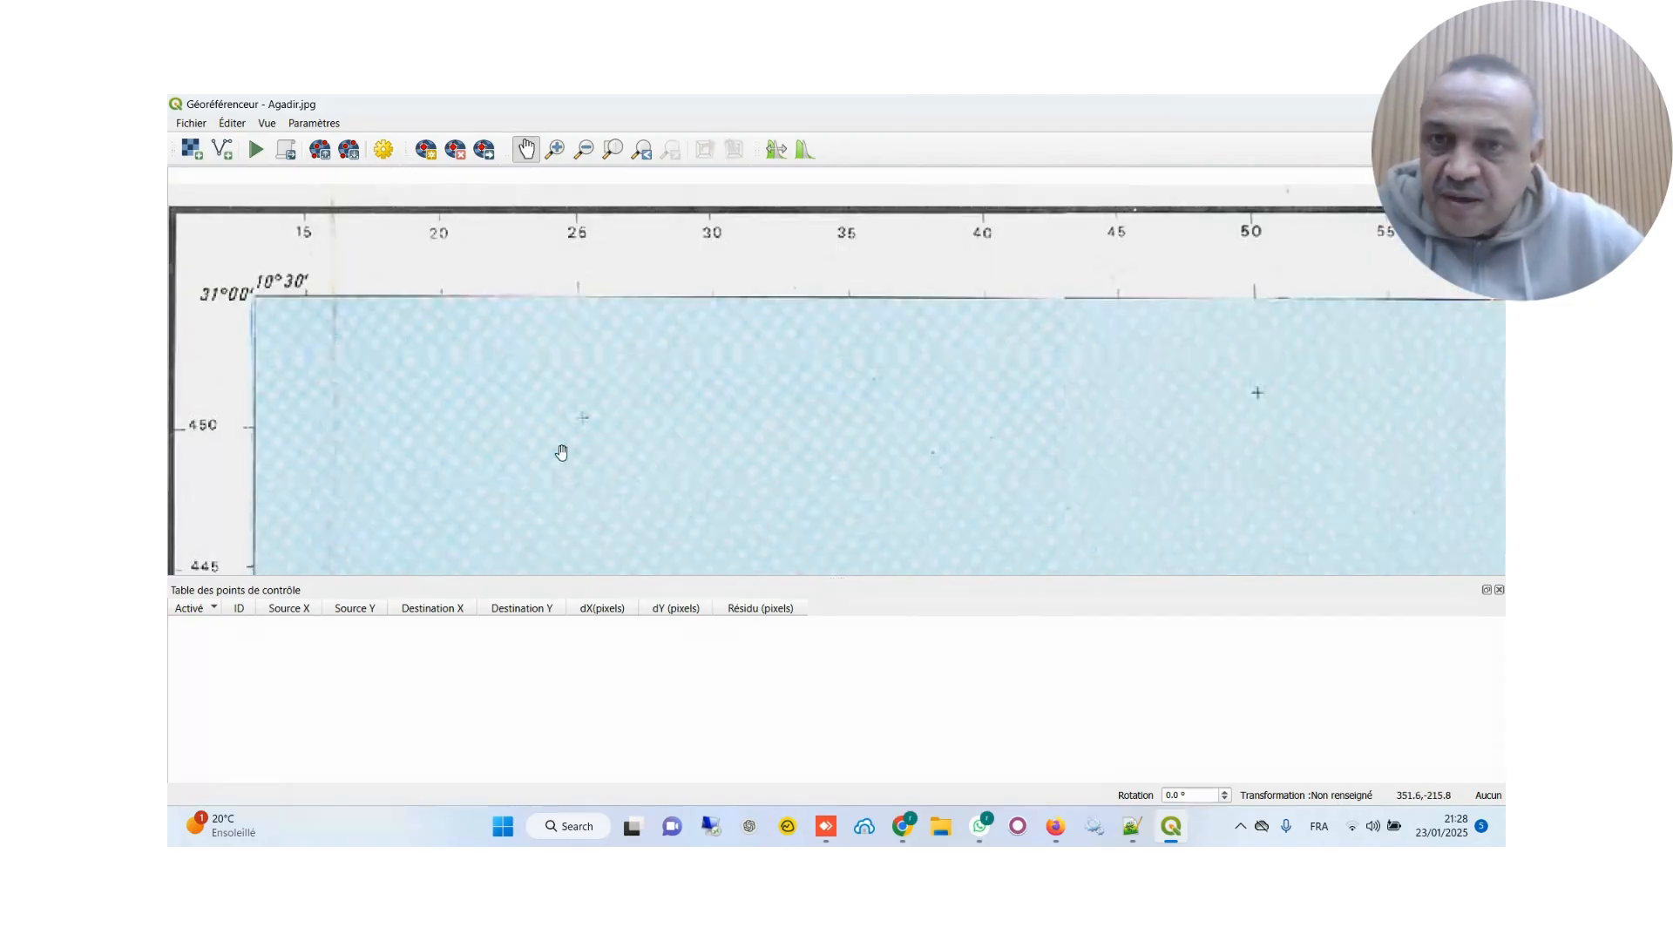
drag(577, 344, 706, 332)
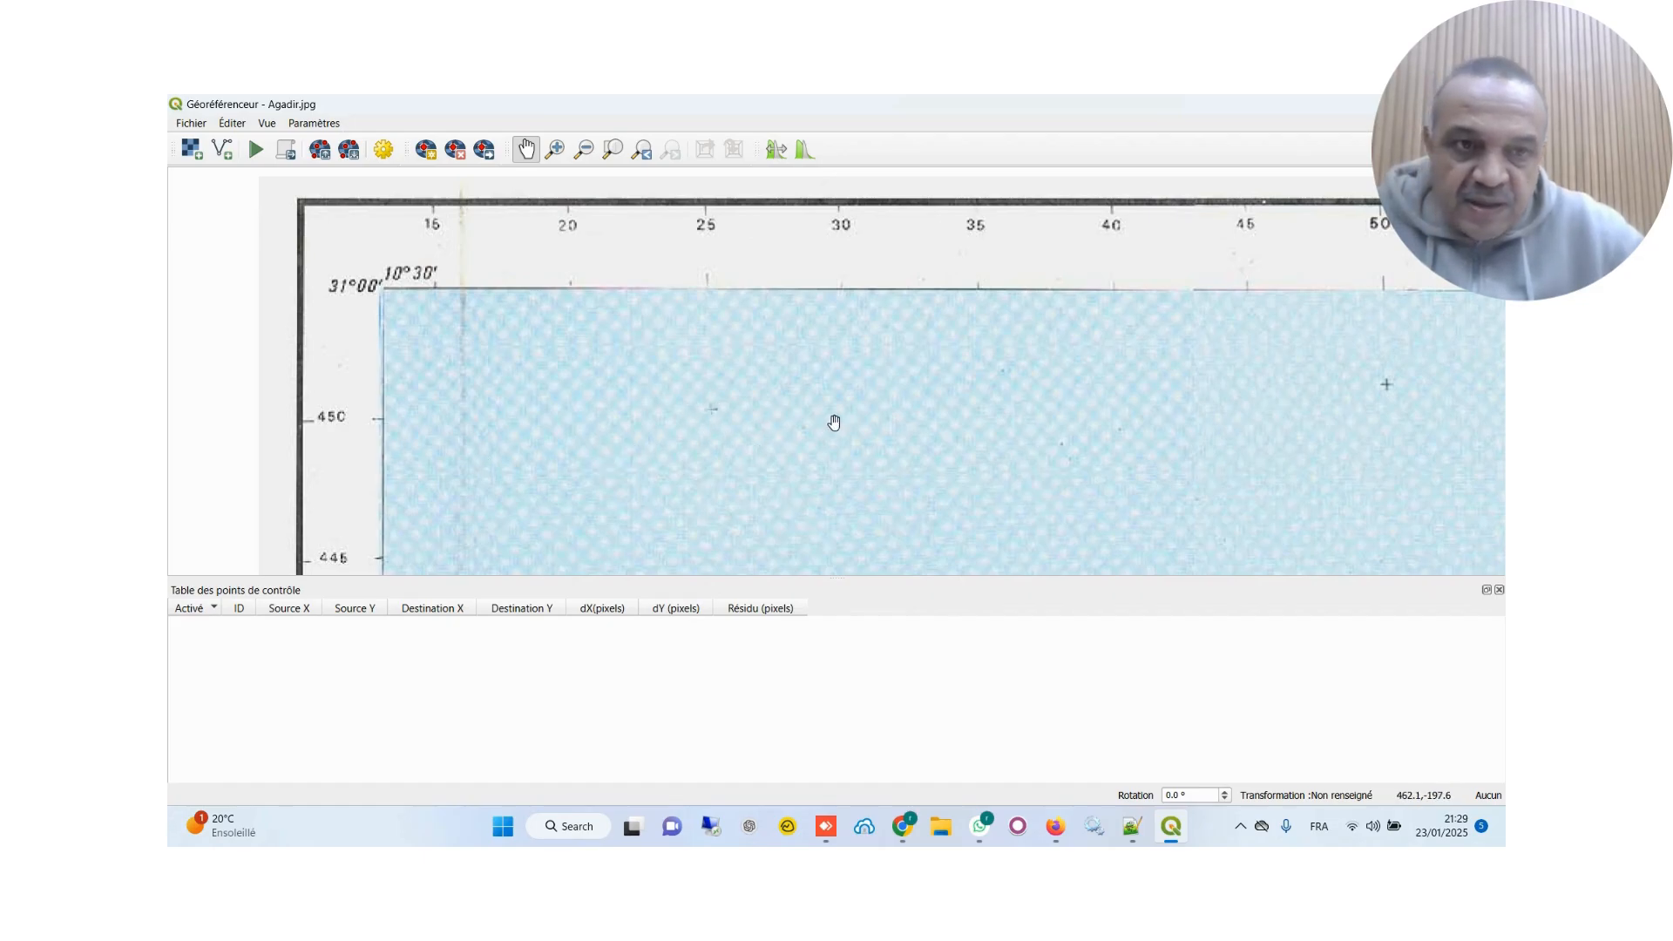
drag(834, 422, 572, 400)
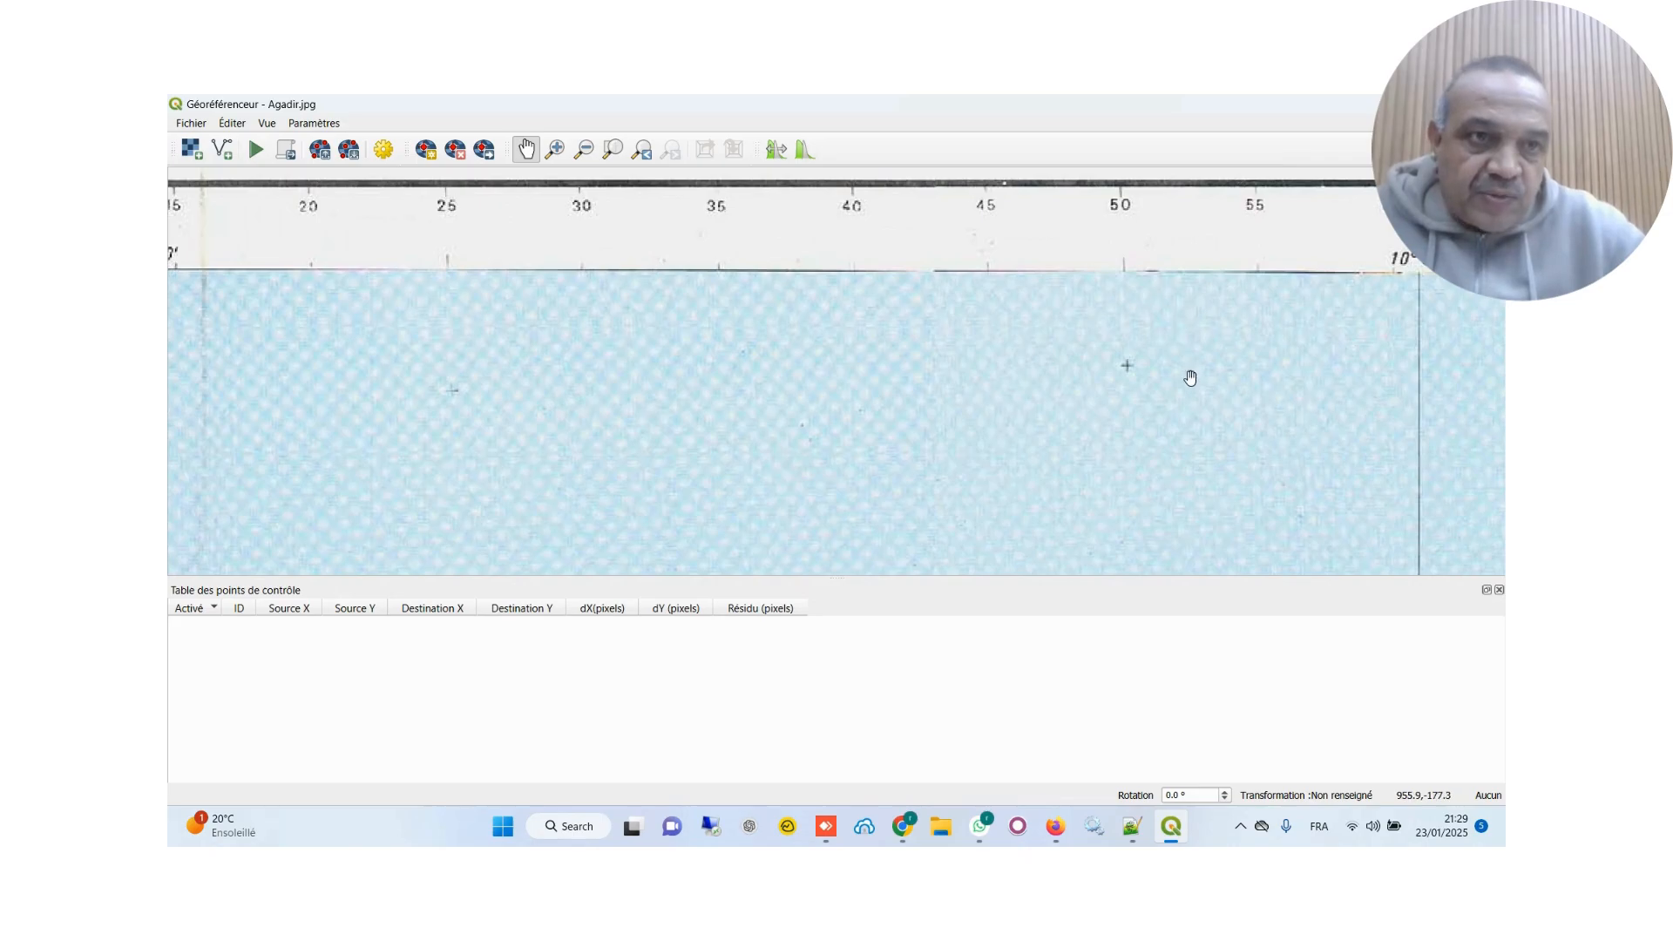
drag(1190, 377, 866, 436)
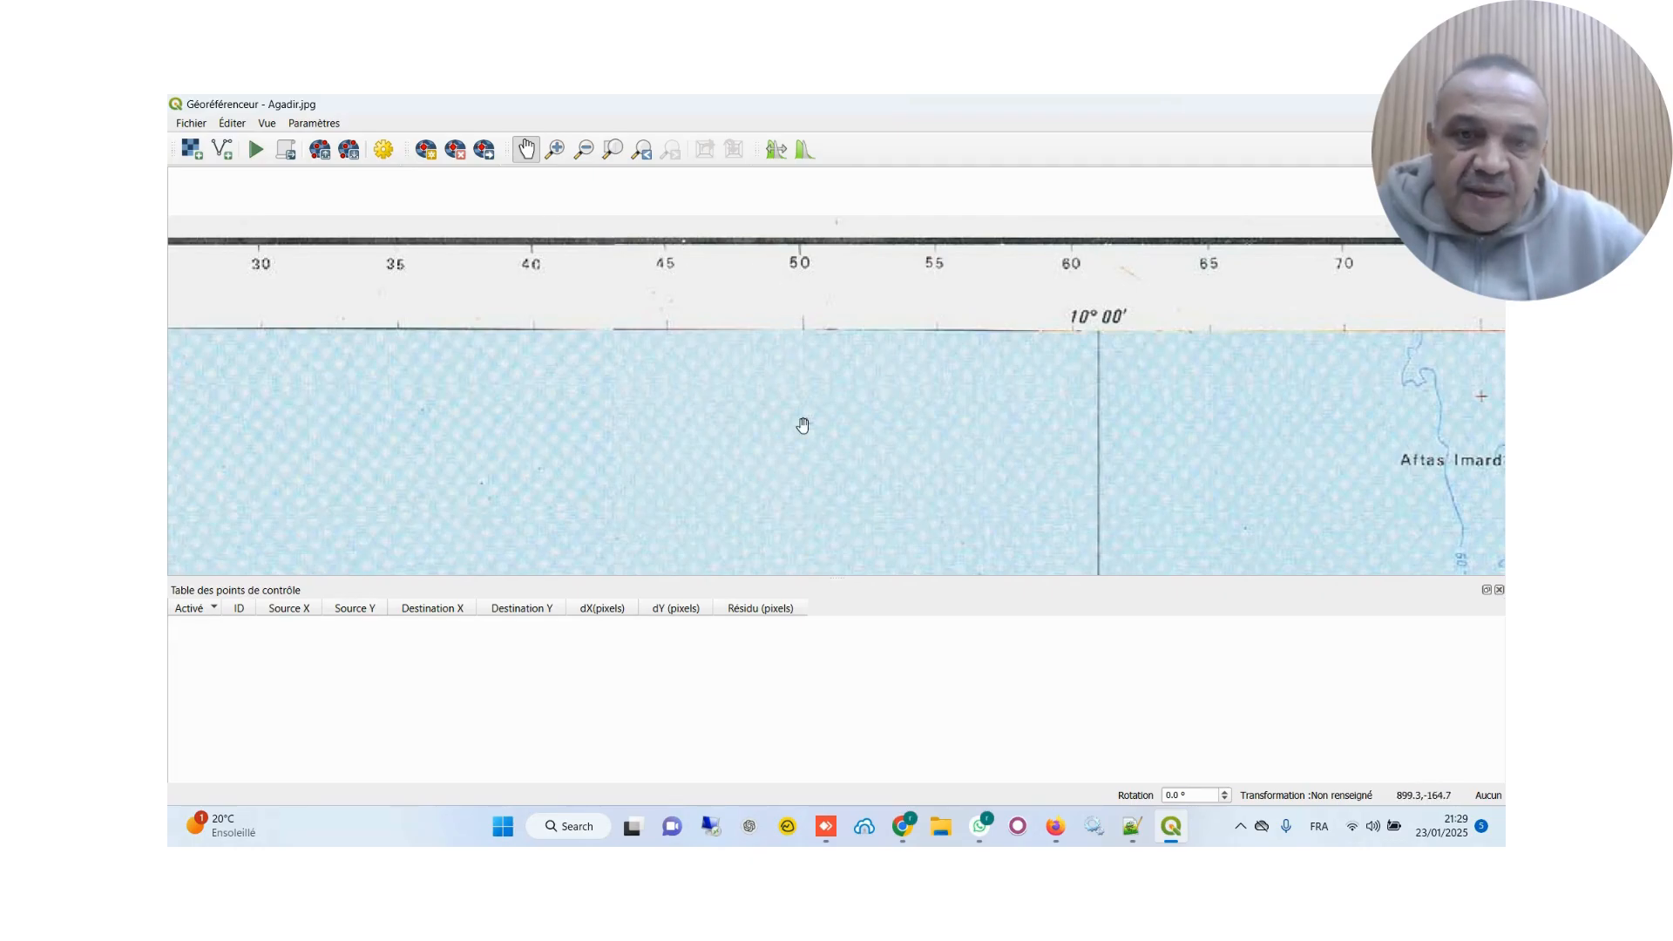
drag(823, 427, 566, 422)
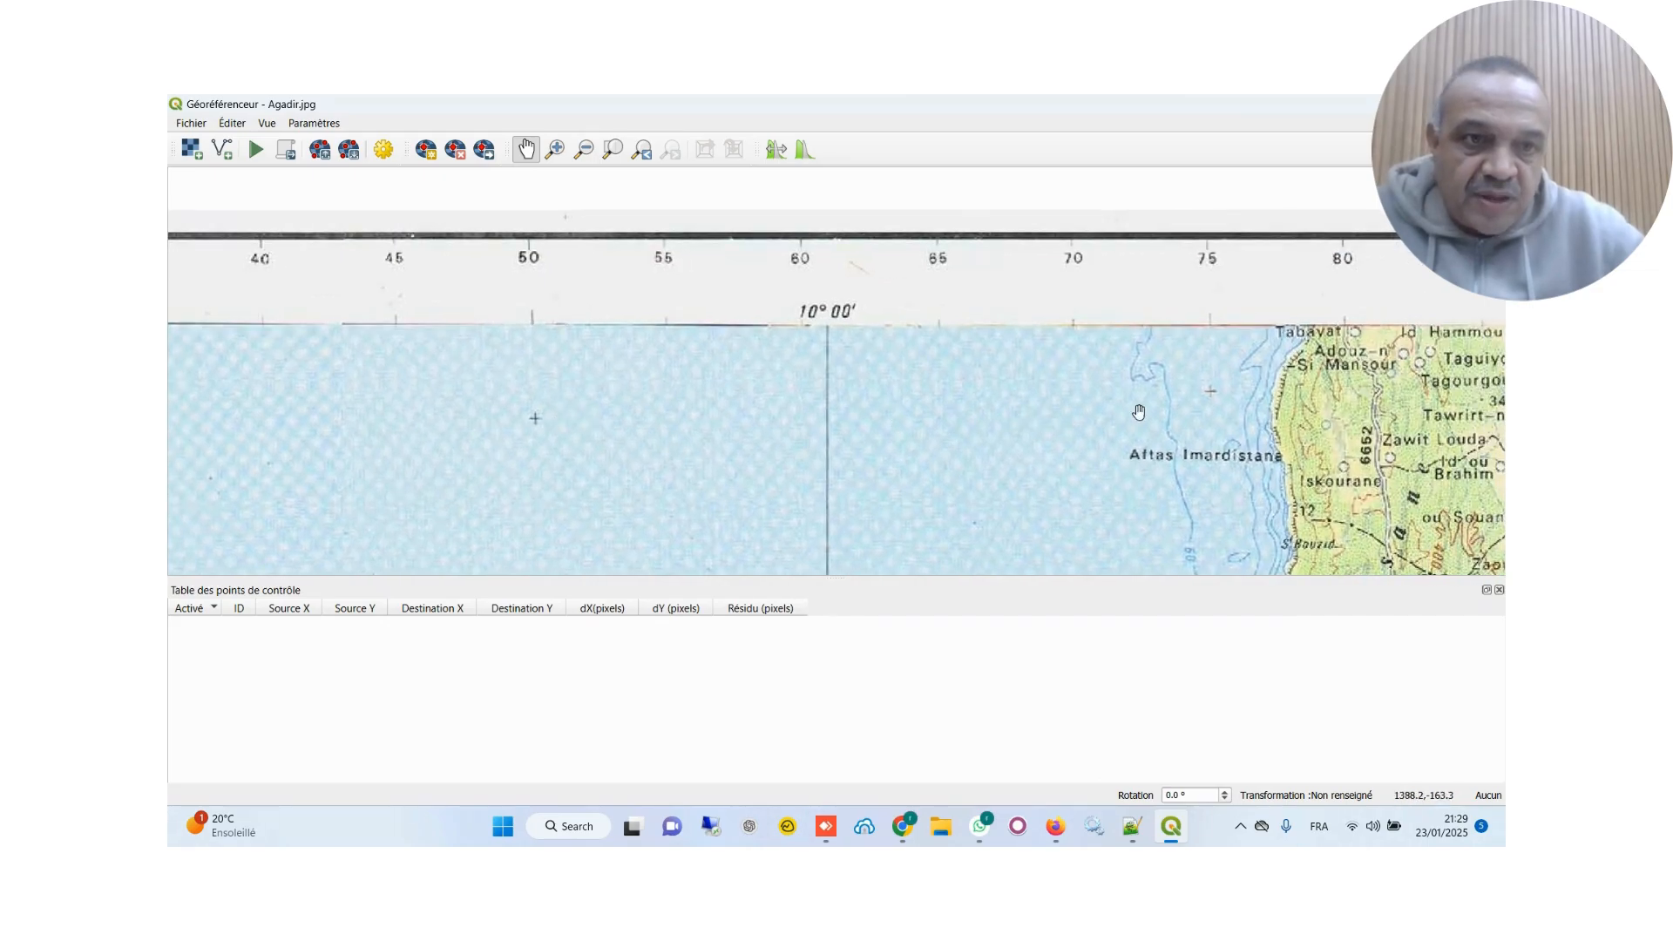
drag(1204, 403, 398, 407)
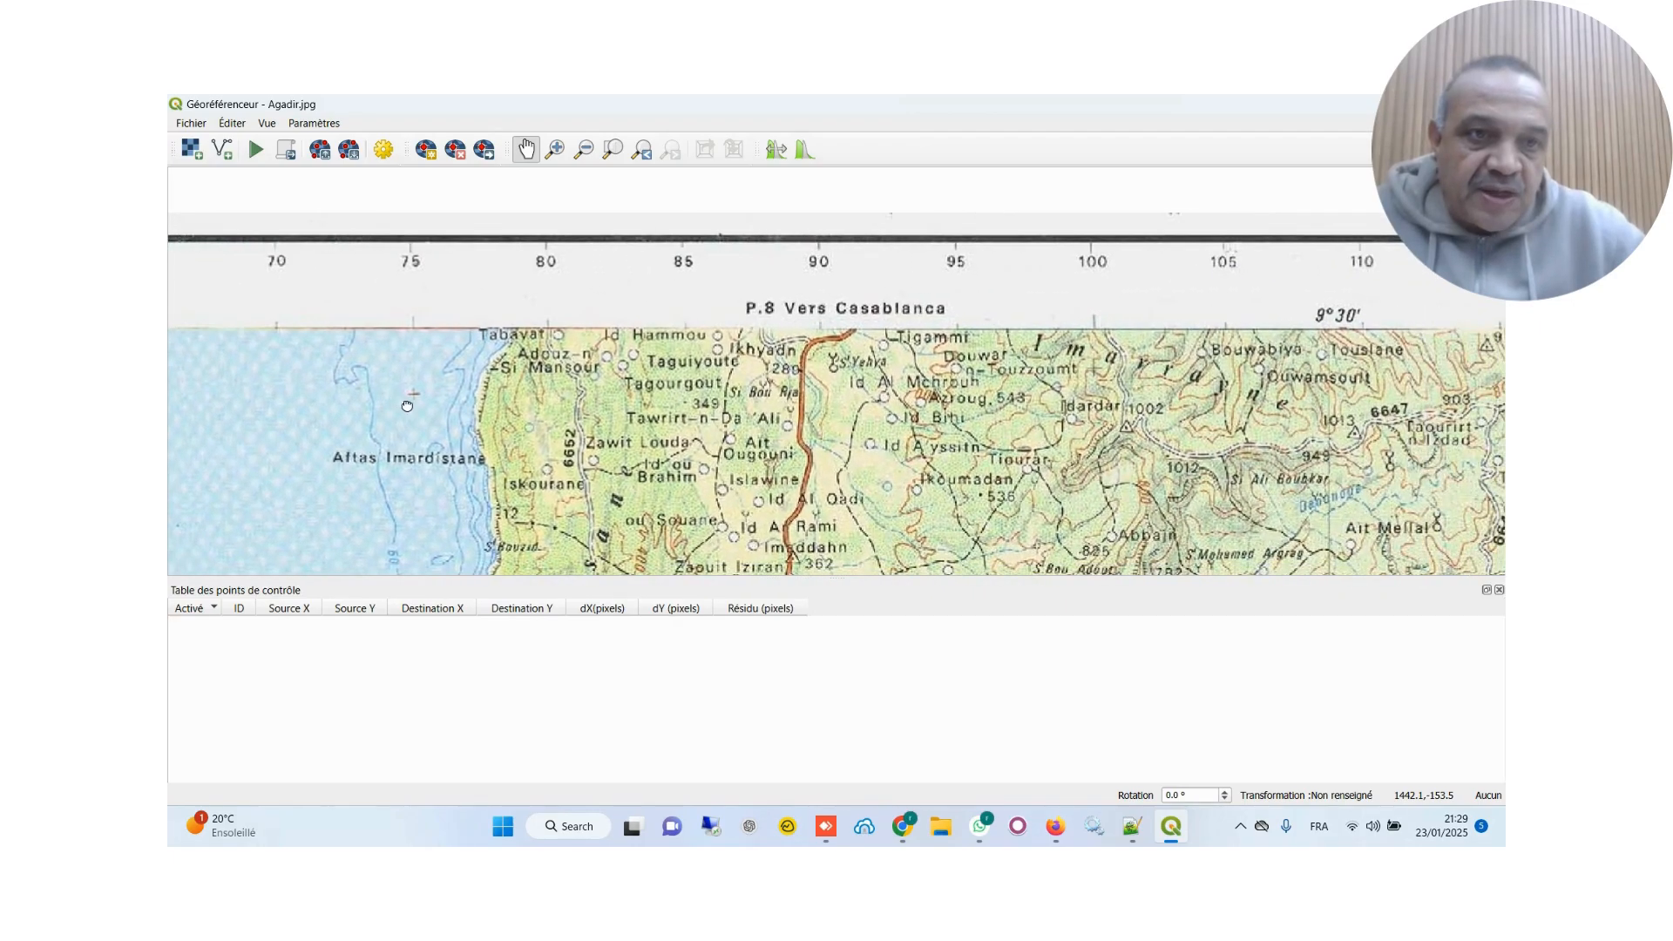
drag(1378, 405, 736, 411)
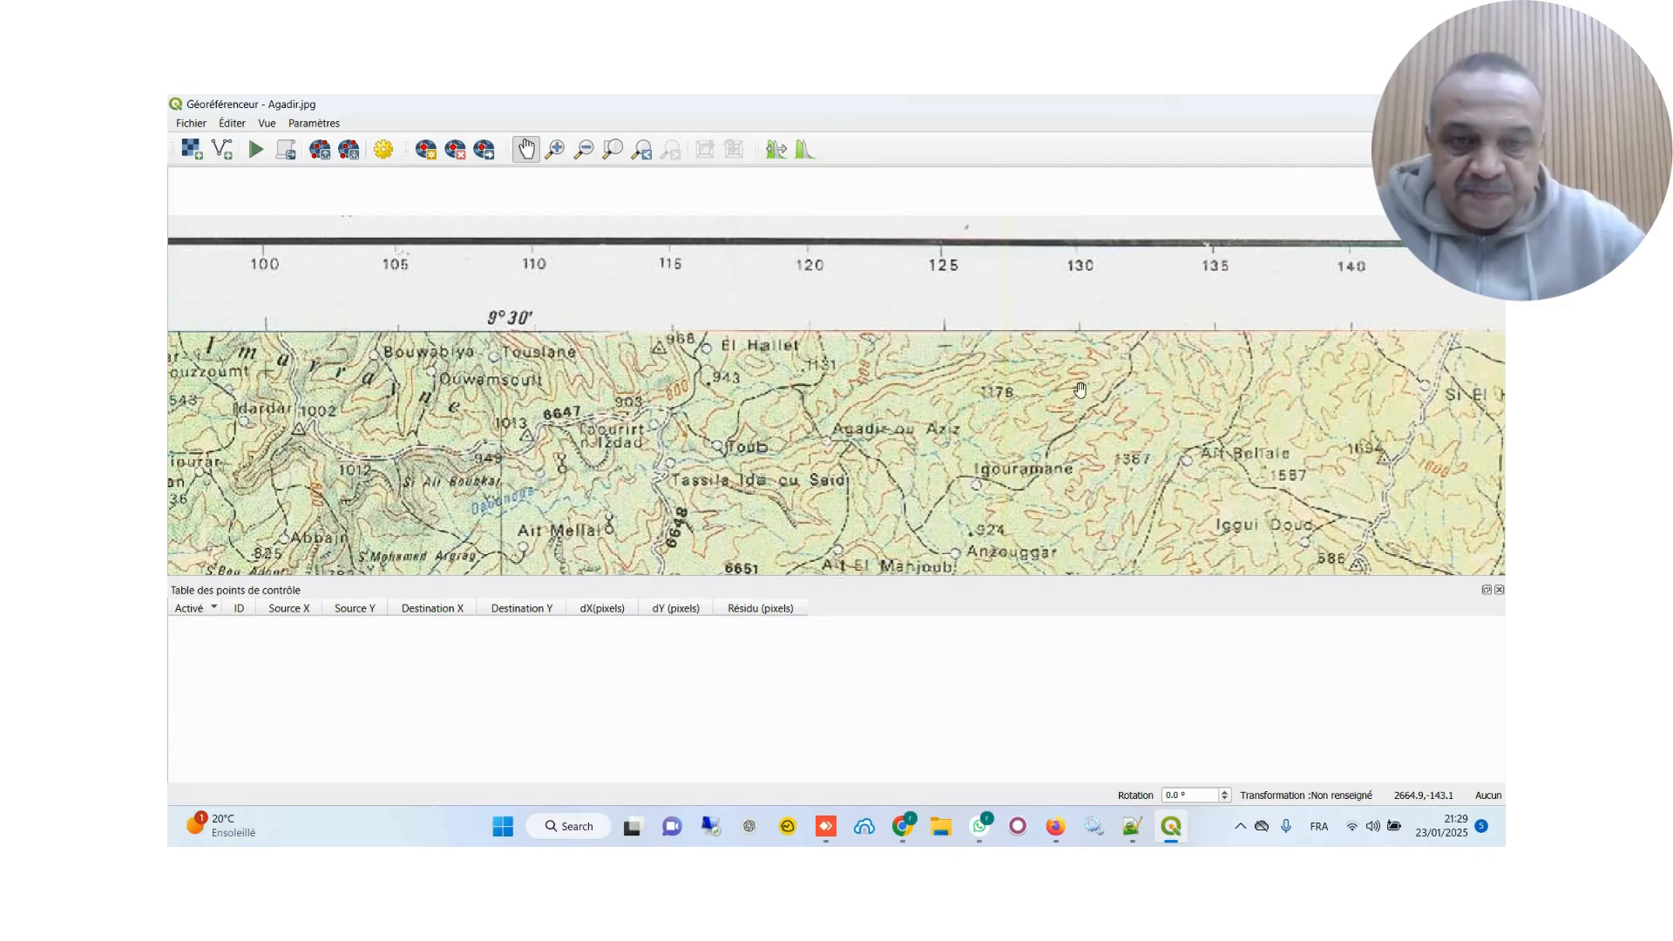
scroll(946, 354, down, 4)
drag(846, 466, 905, 321)
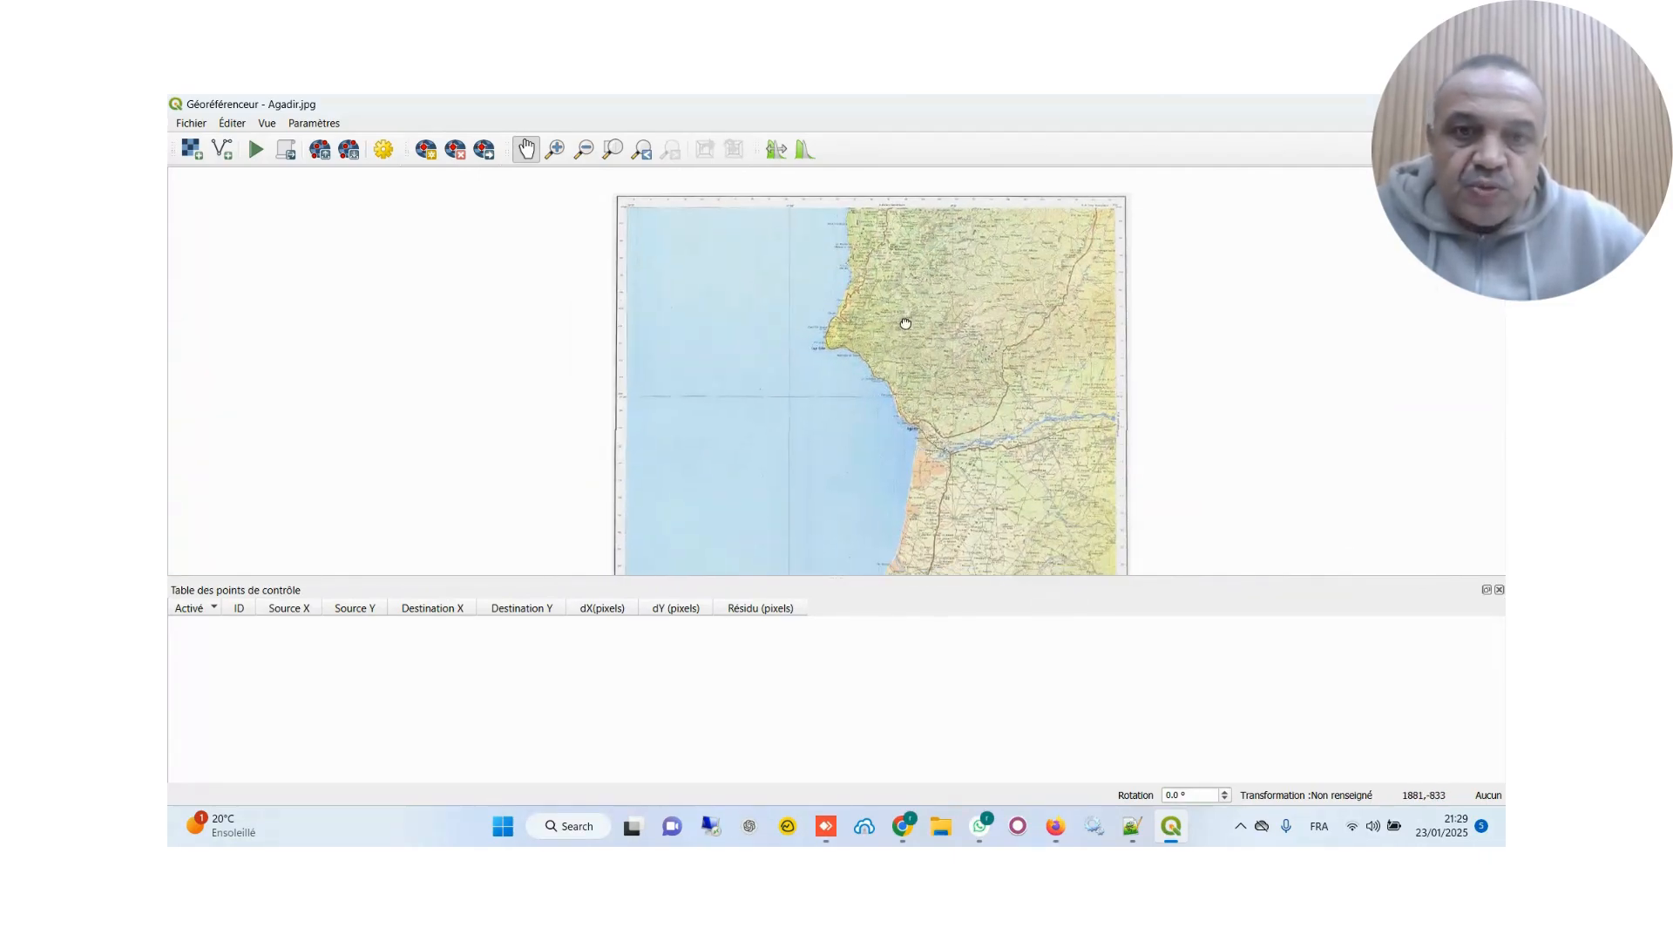
scroll(906, 330, down, 1)
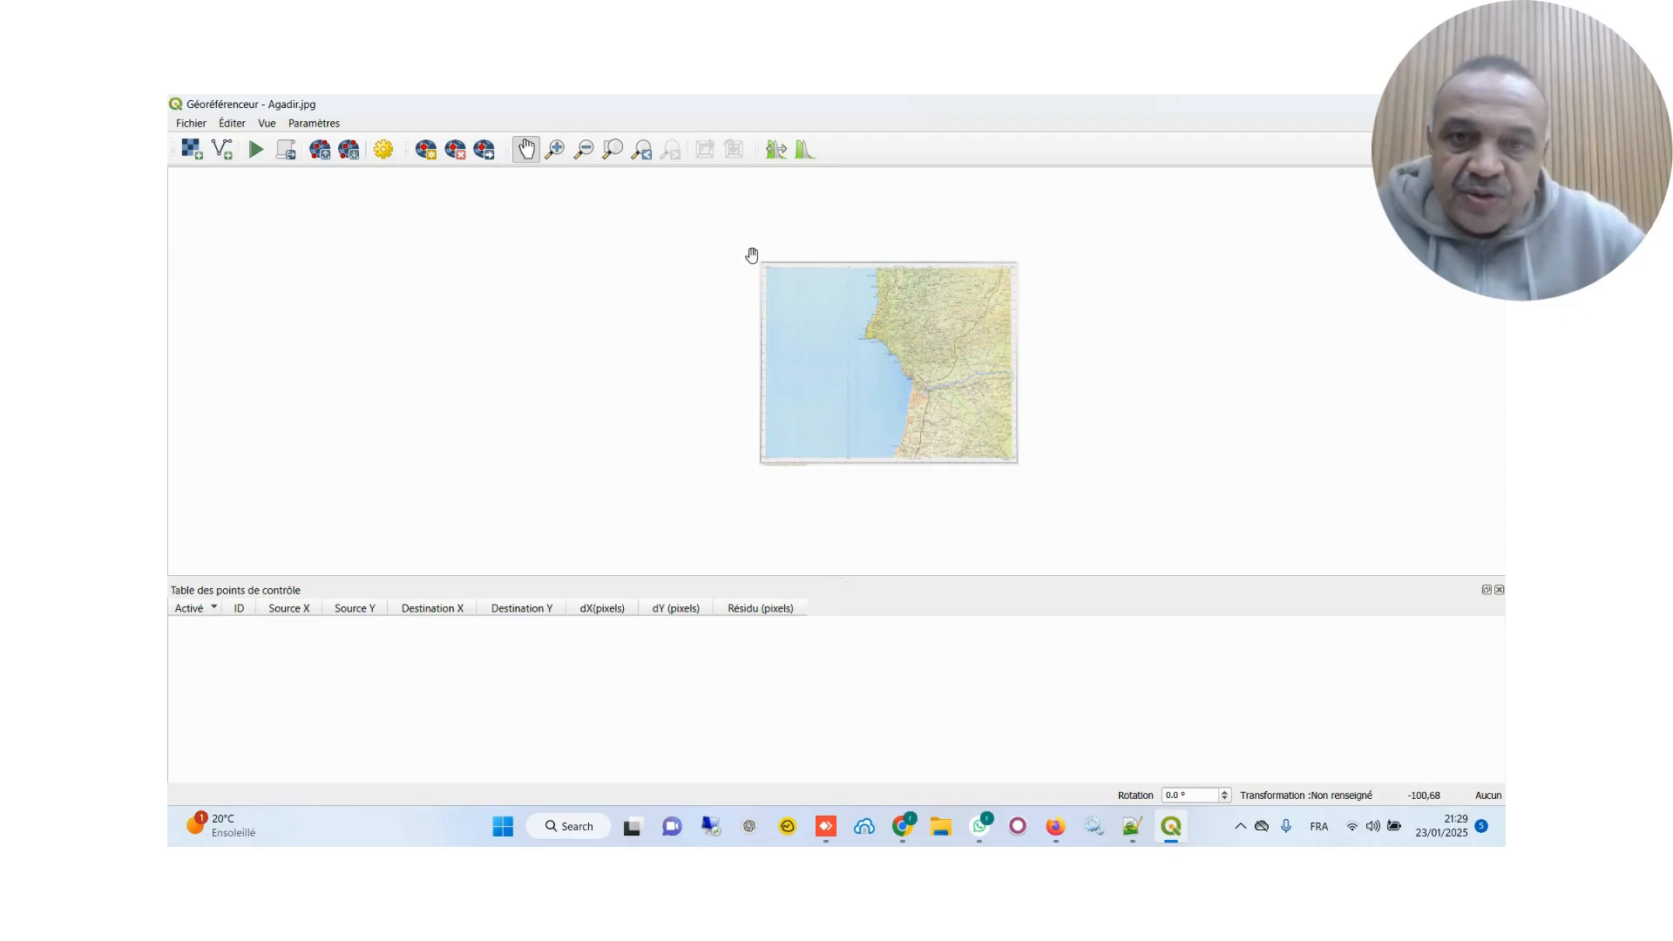
Add a control point on the grid cross near the map's north-west corner, with X 25000 and Y 450000 in EPSG:26192
scroll(775, 279, up, 1)
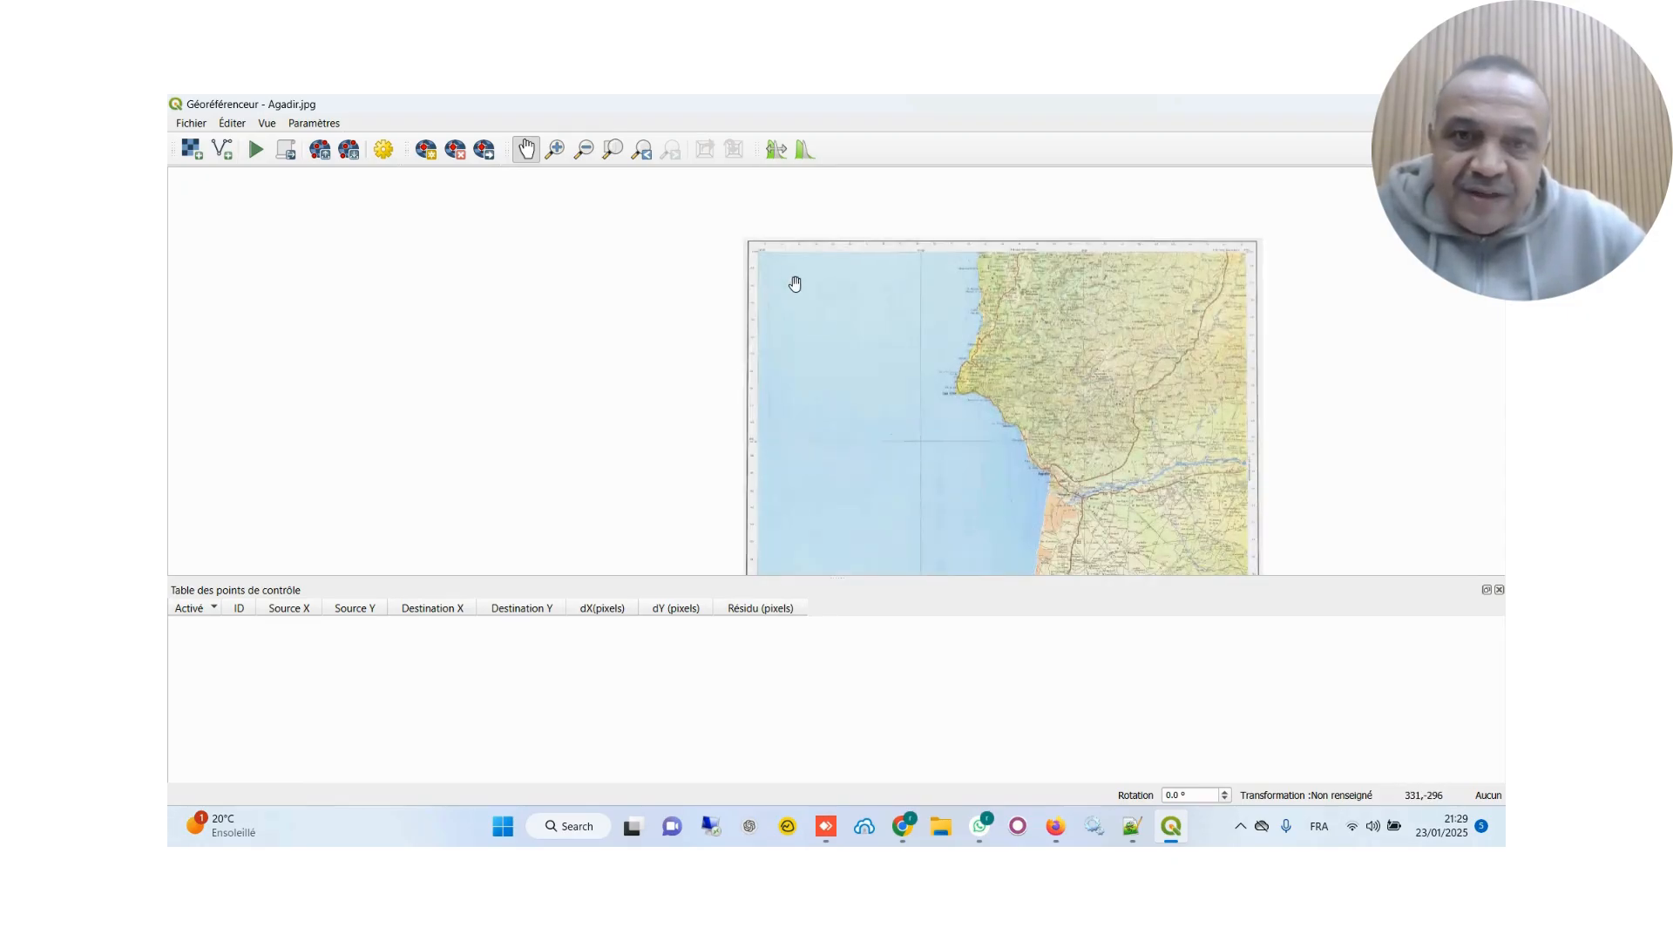
scroll(793, 277, up, 1)
drag(835, 270, 810, 355)
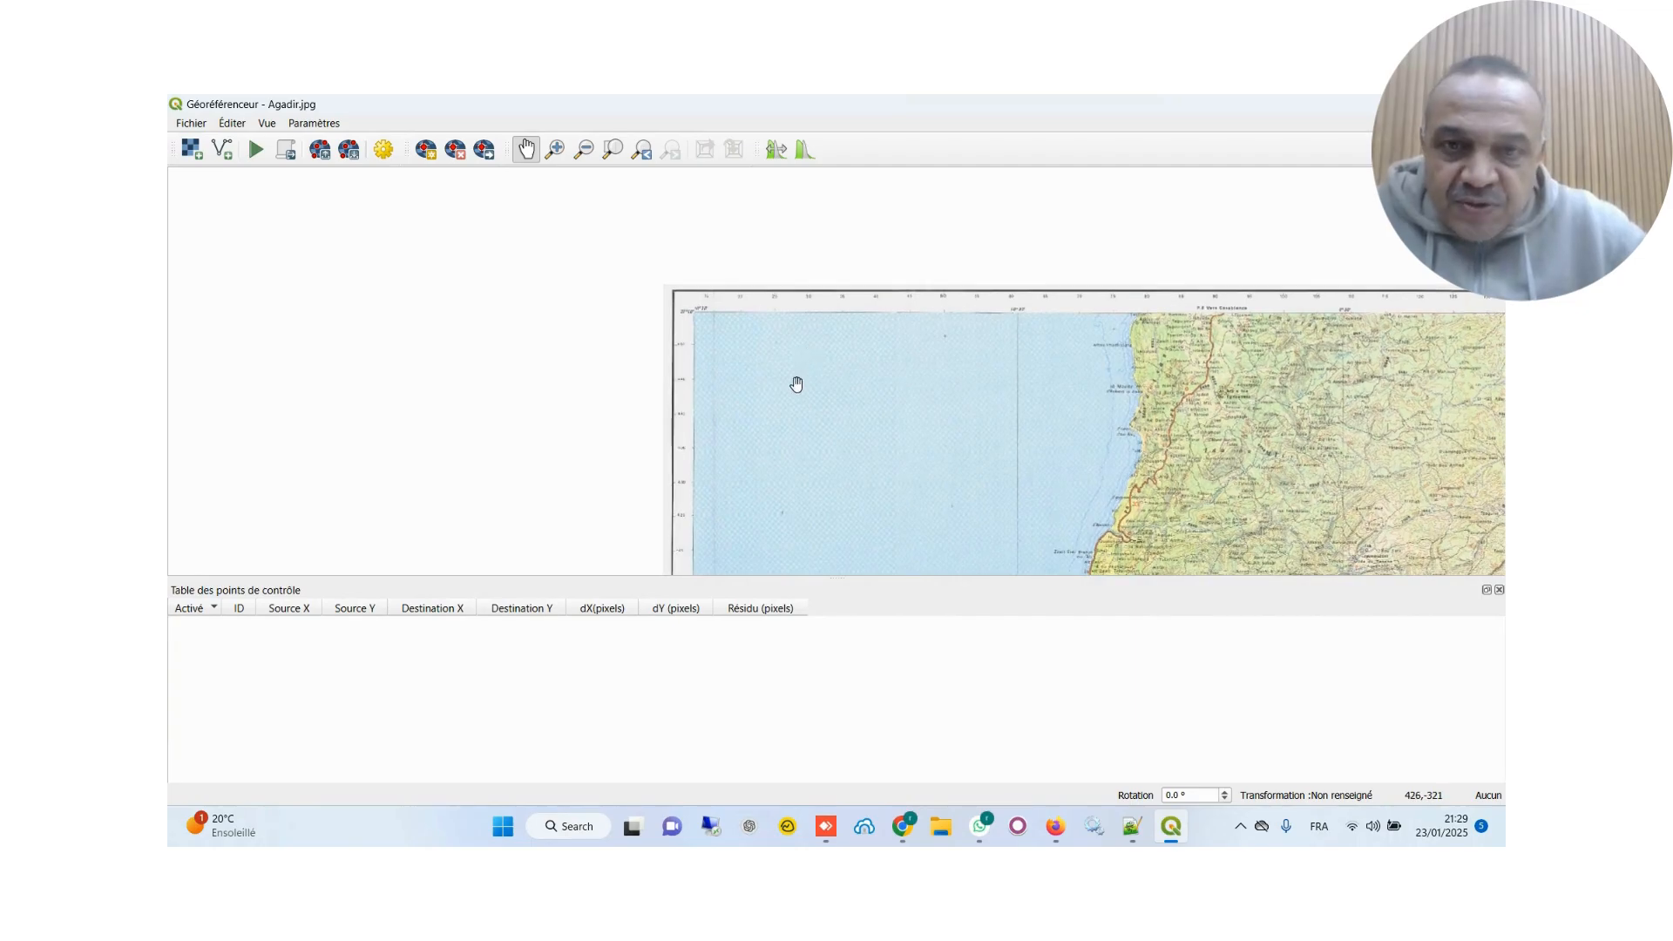
scroll(795, 381, up, 1)
scroll(773, 289, up, 1)
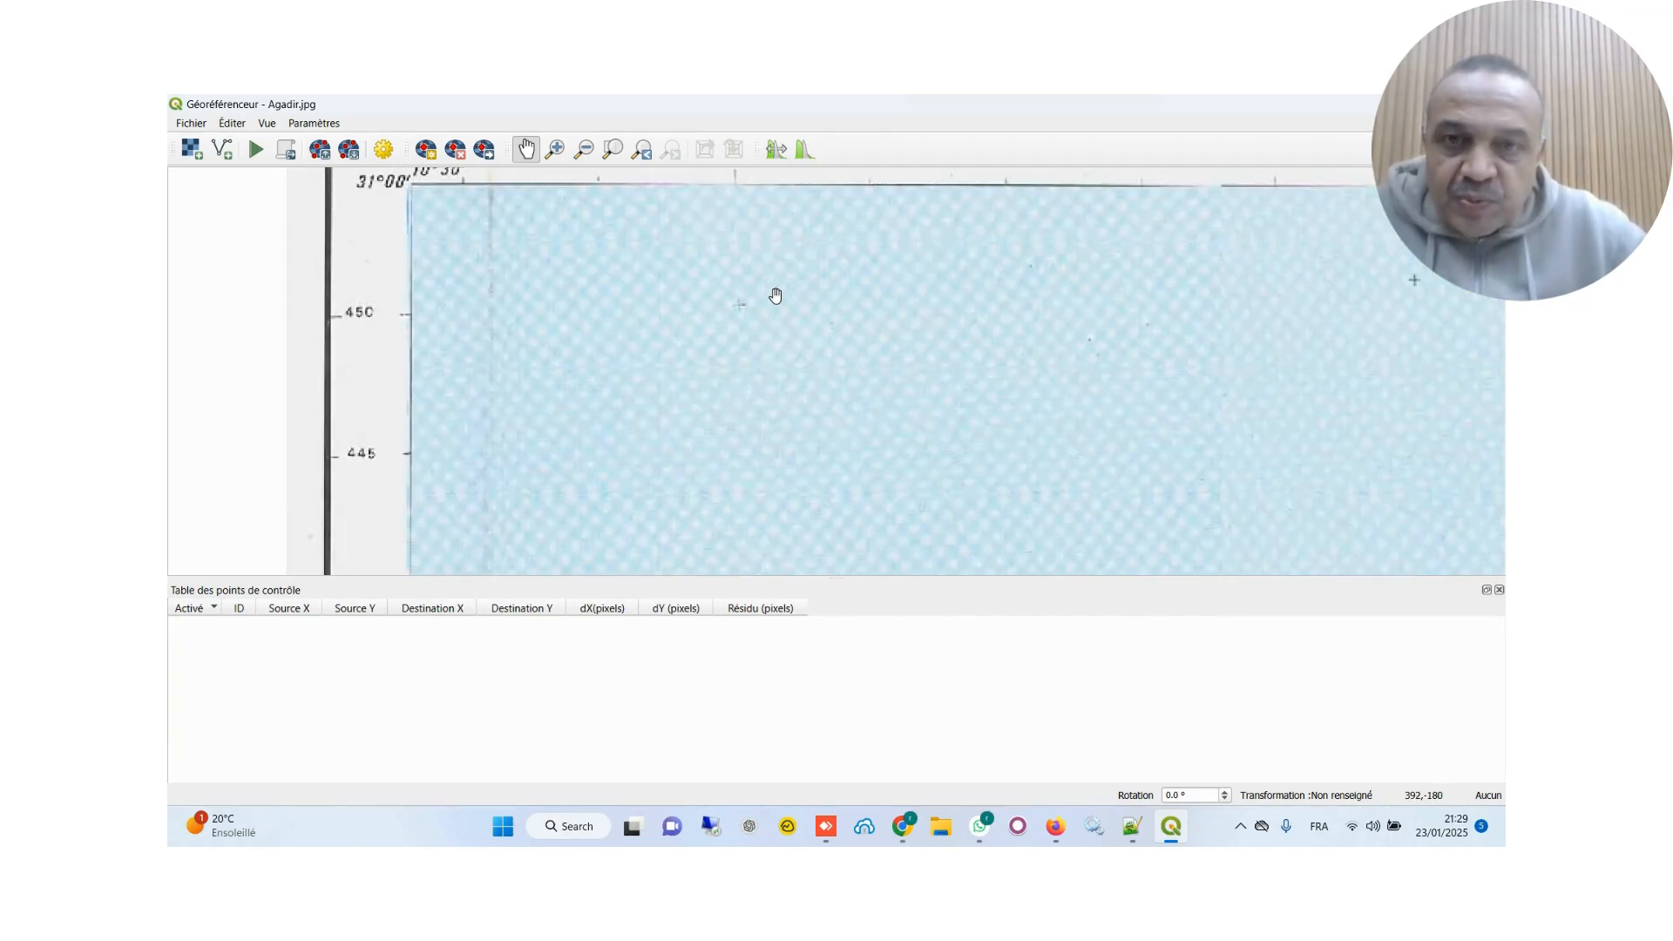
drag(773, 291, 783, 396)
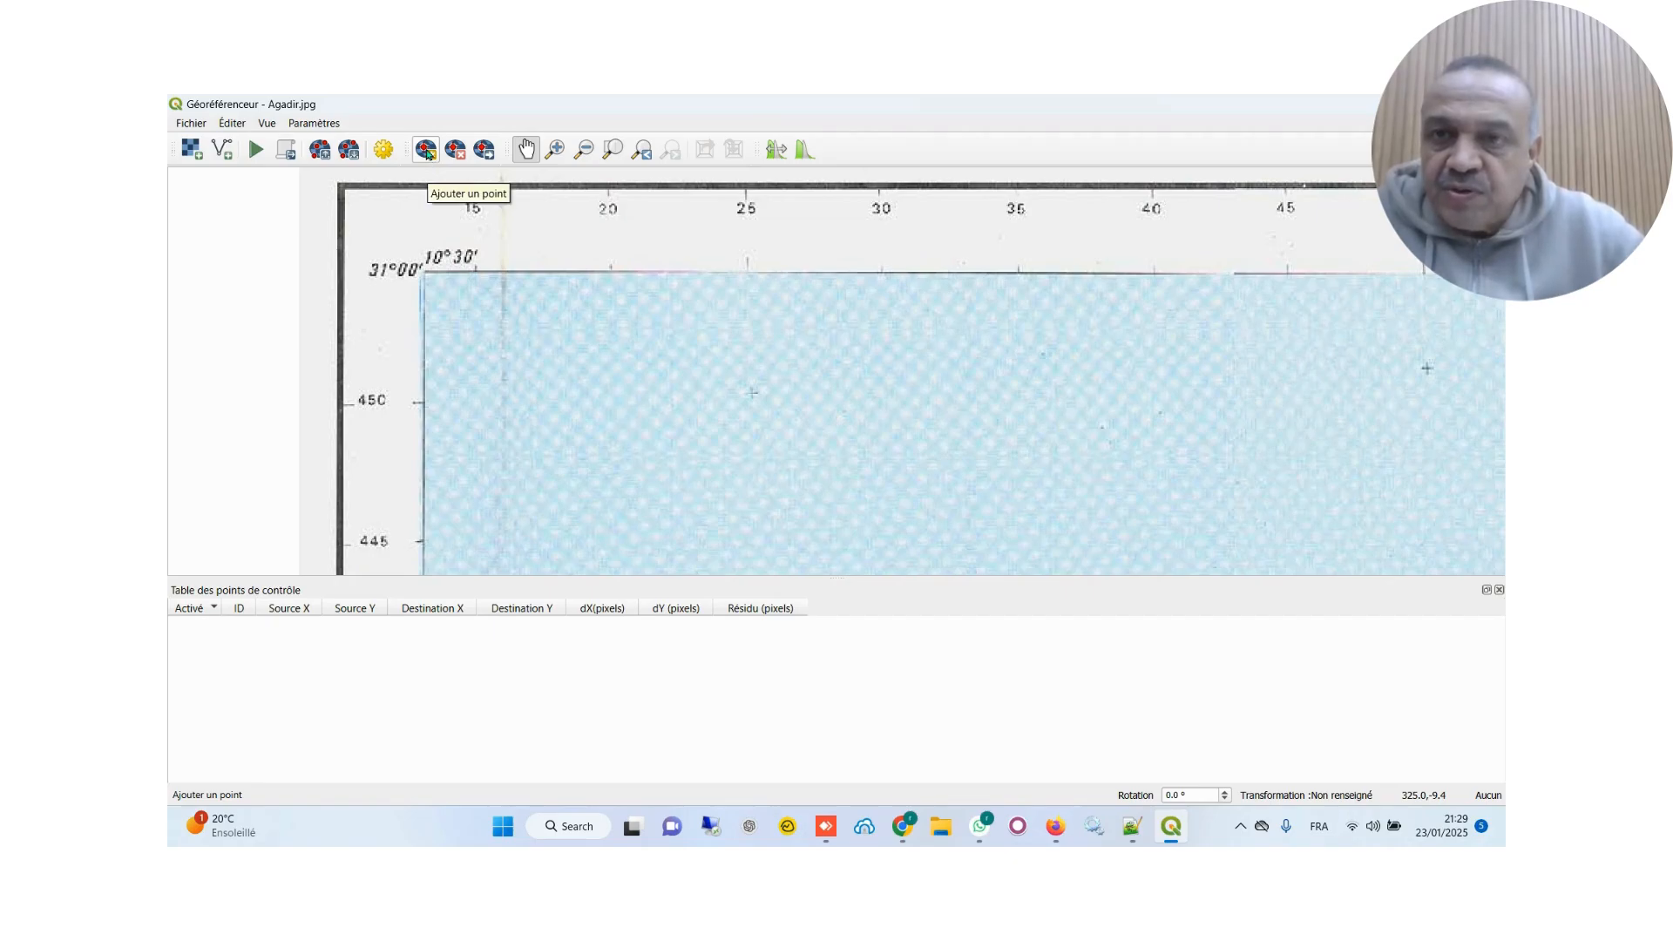
click(427, 153)
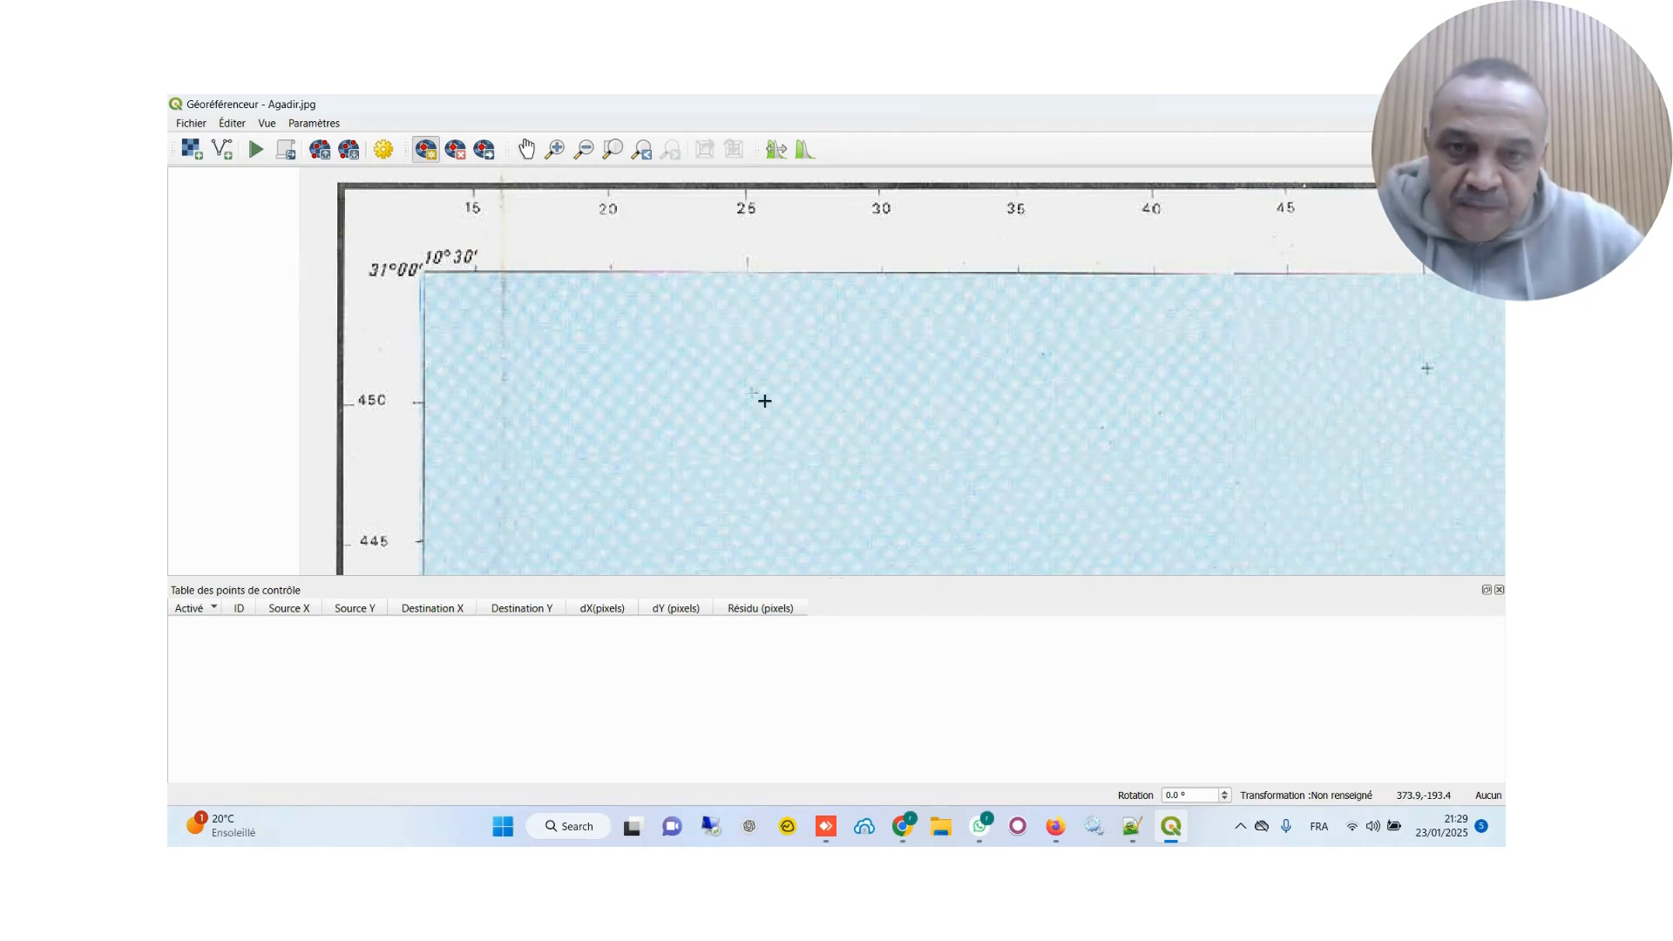
scroll(764, 400, up, 2)
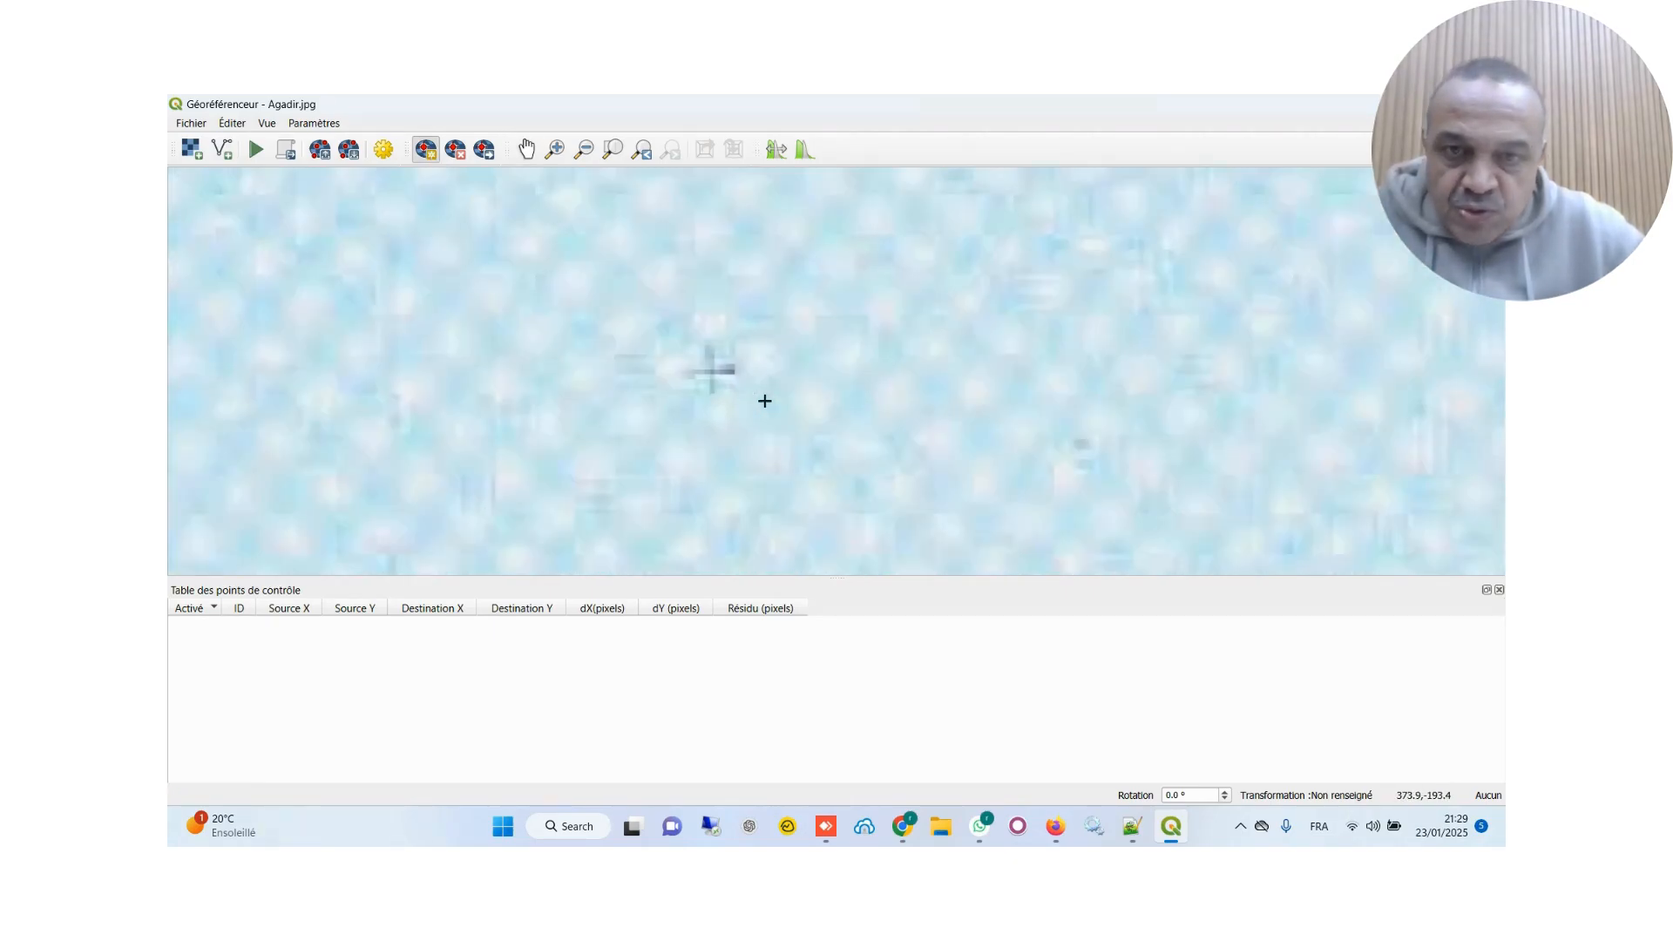
click(708, 371)
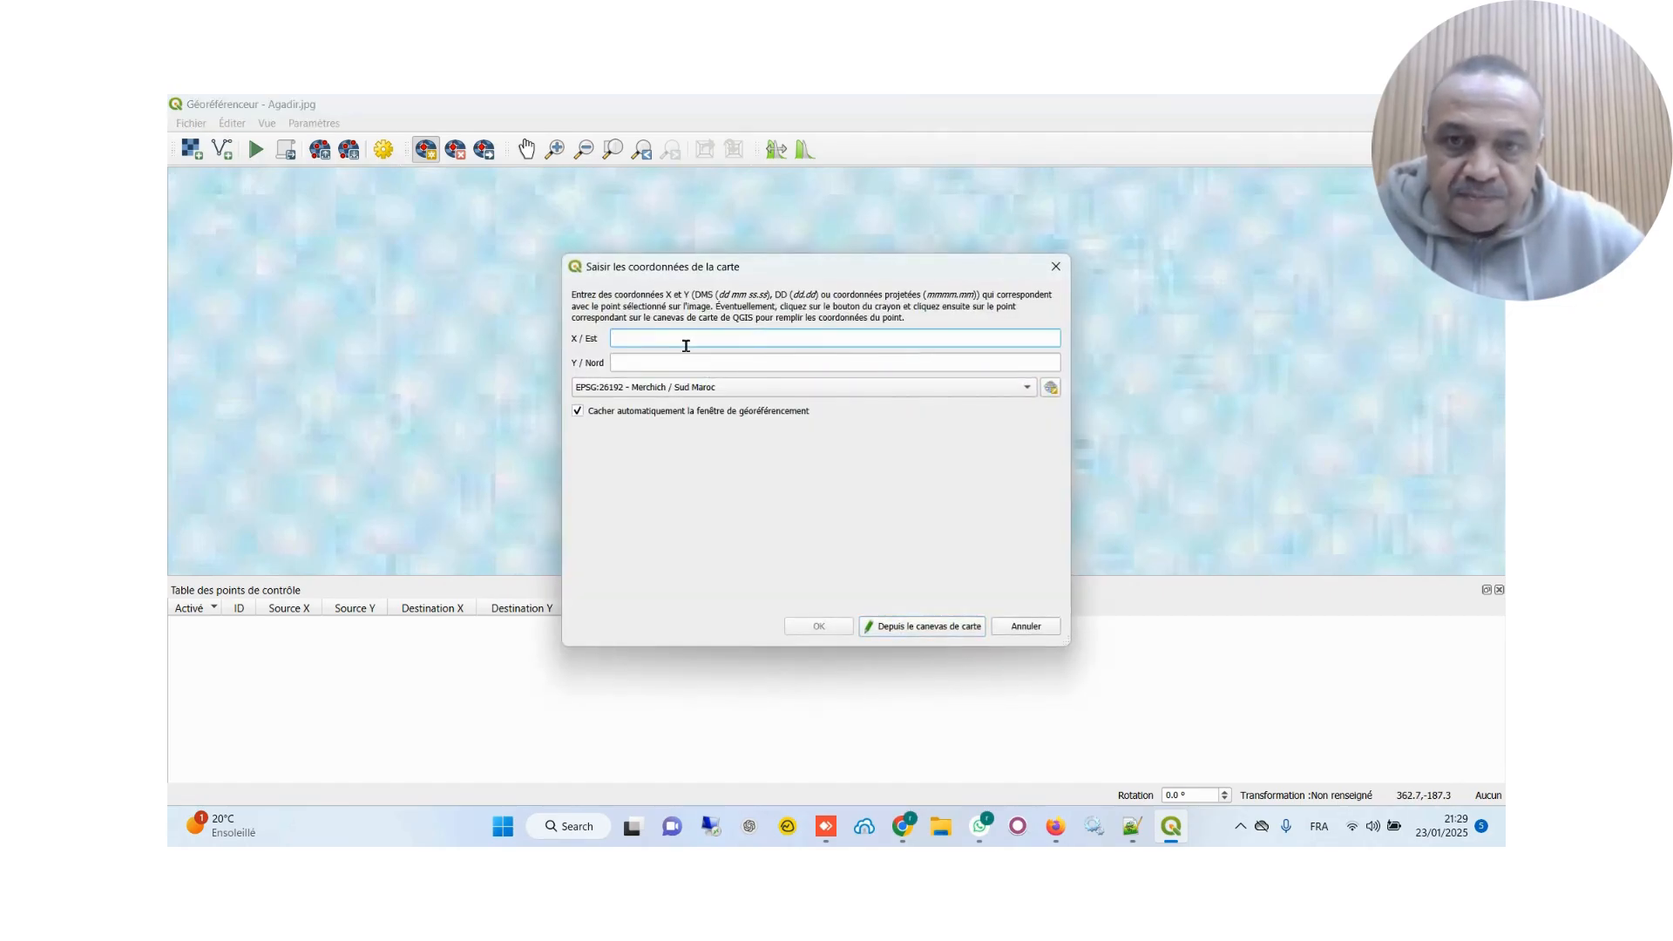
text(25000)
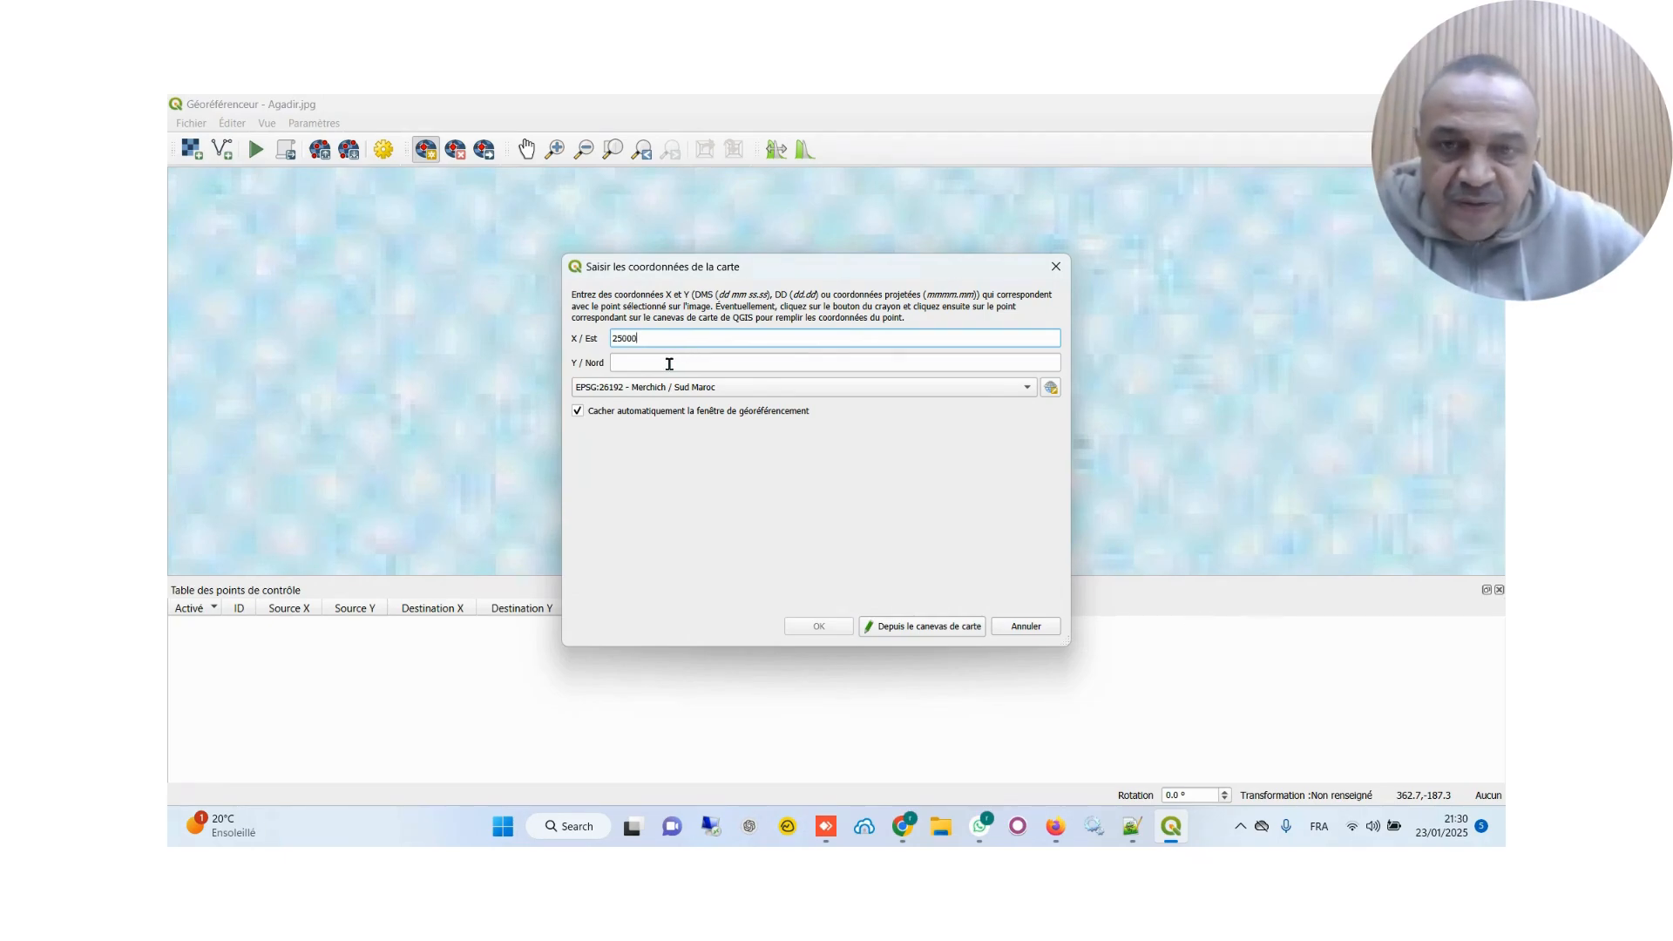
click(668, 363)
text(450000)
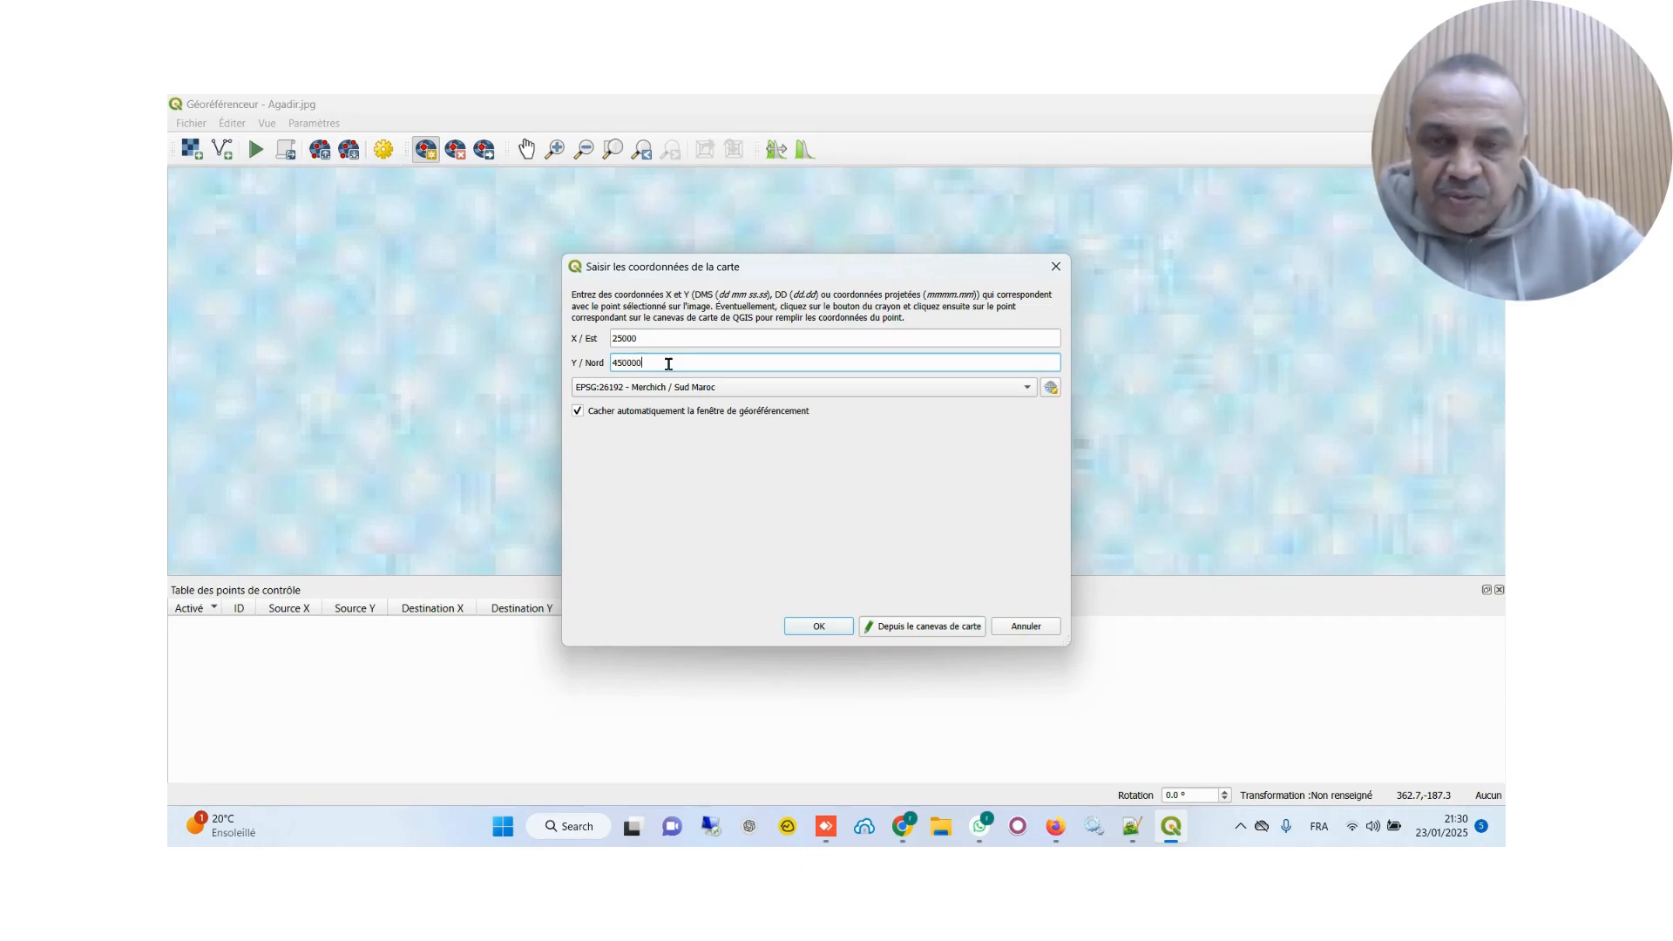
click(818, 628)
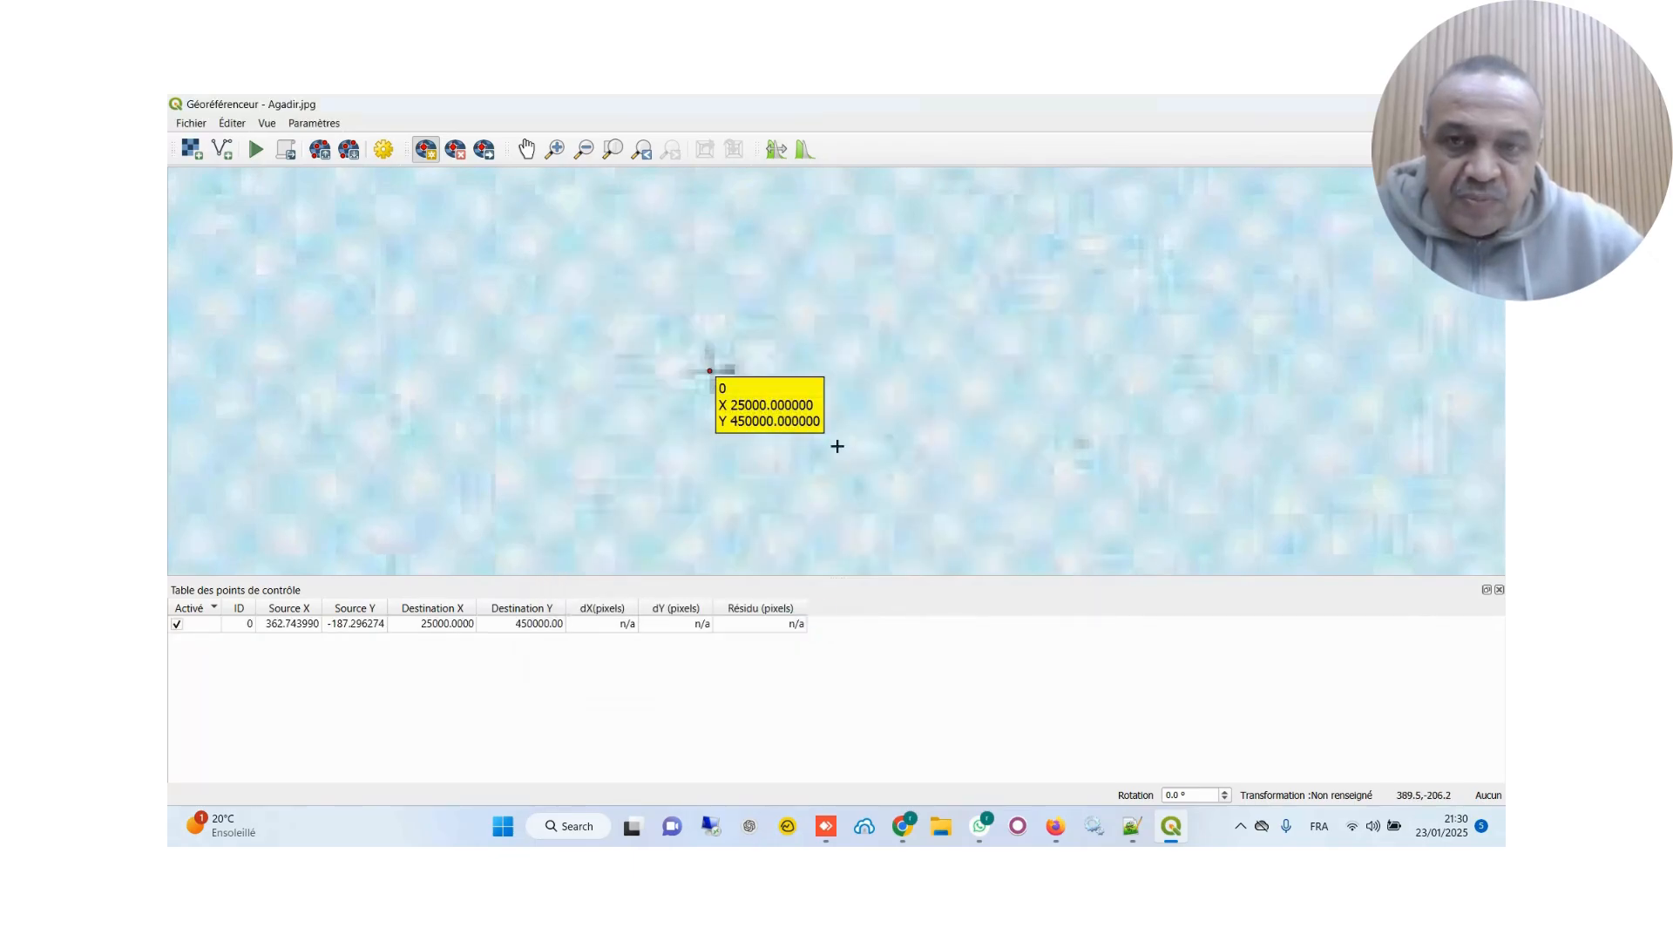
Examine the coordinate labels at the map's north-east corner and down its eastern edge to find the nearest grid cross
scroll(824, 386, down, 8)
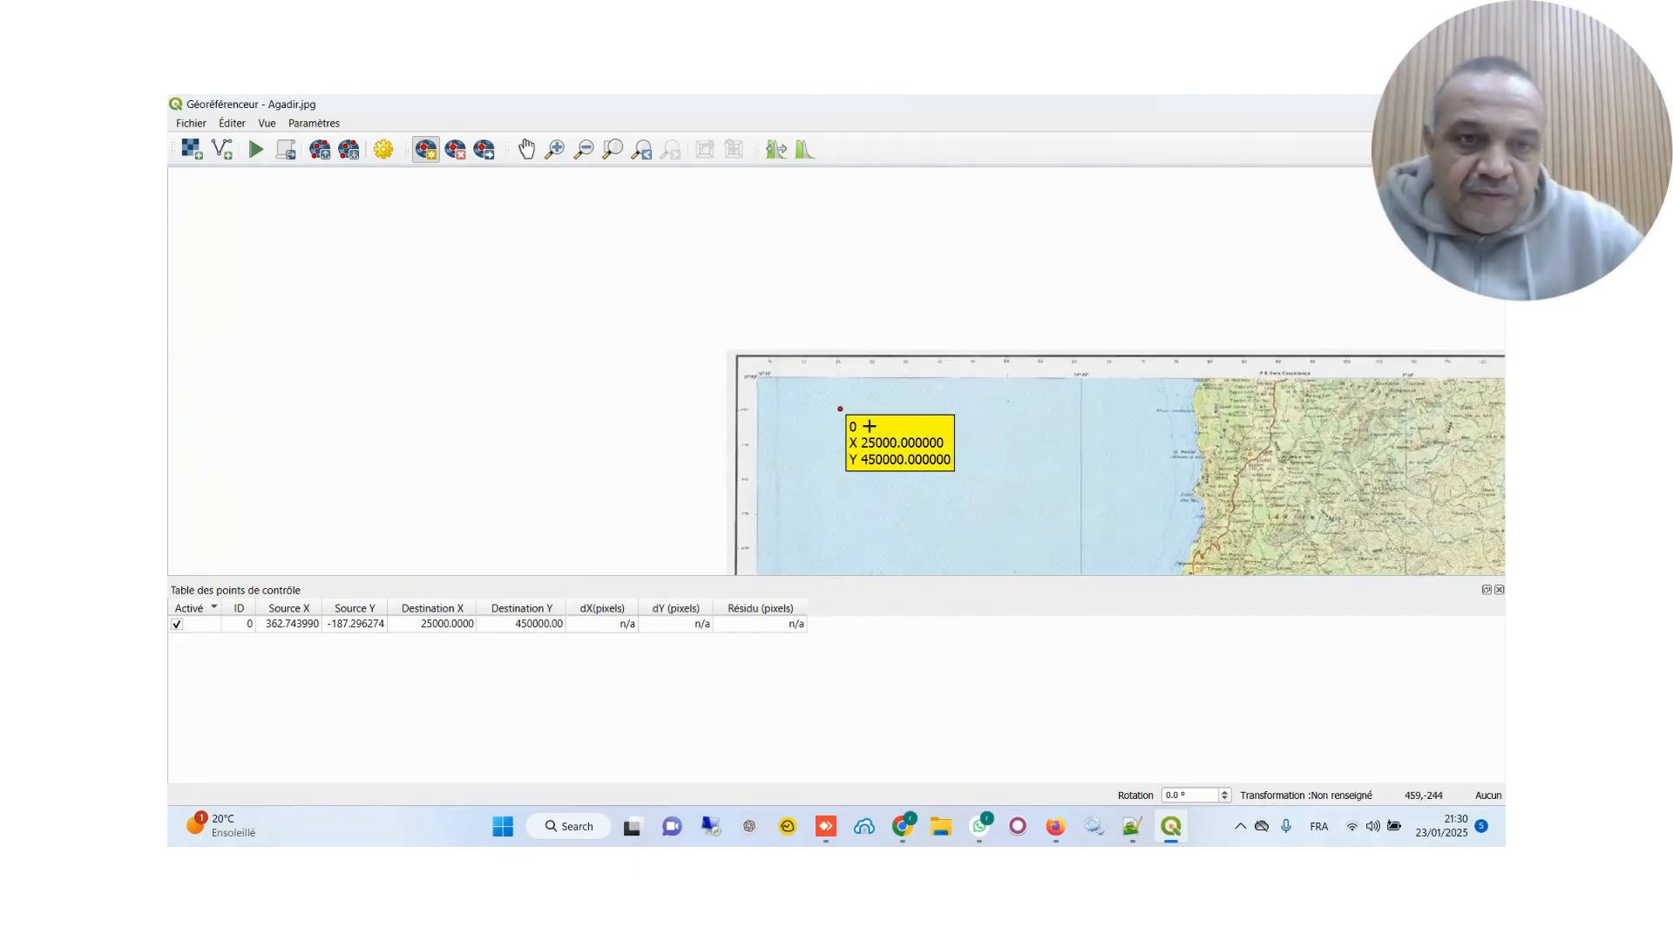
scroll(1080, 410, up, 8)
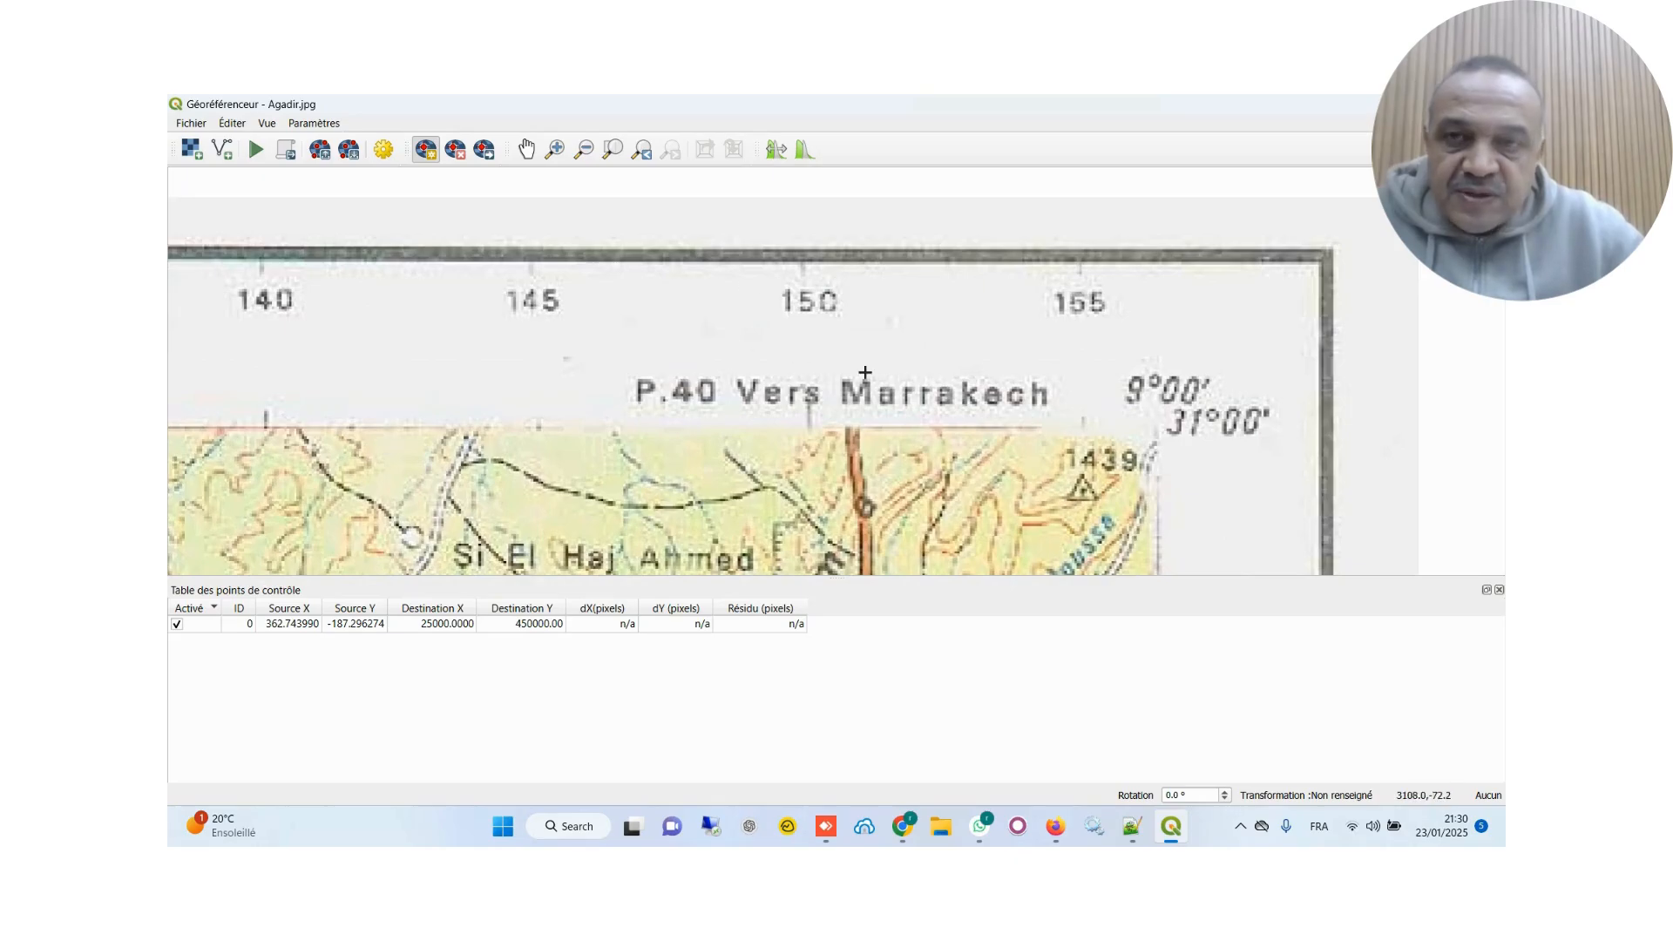
click(526, 149)
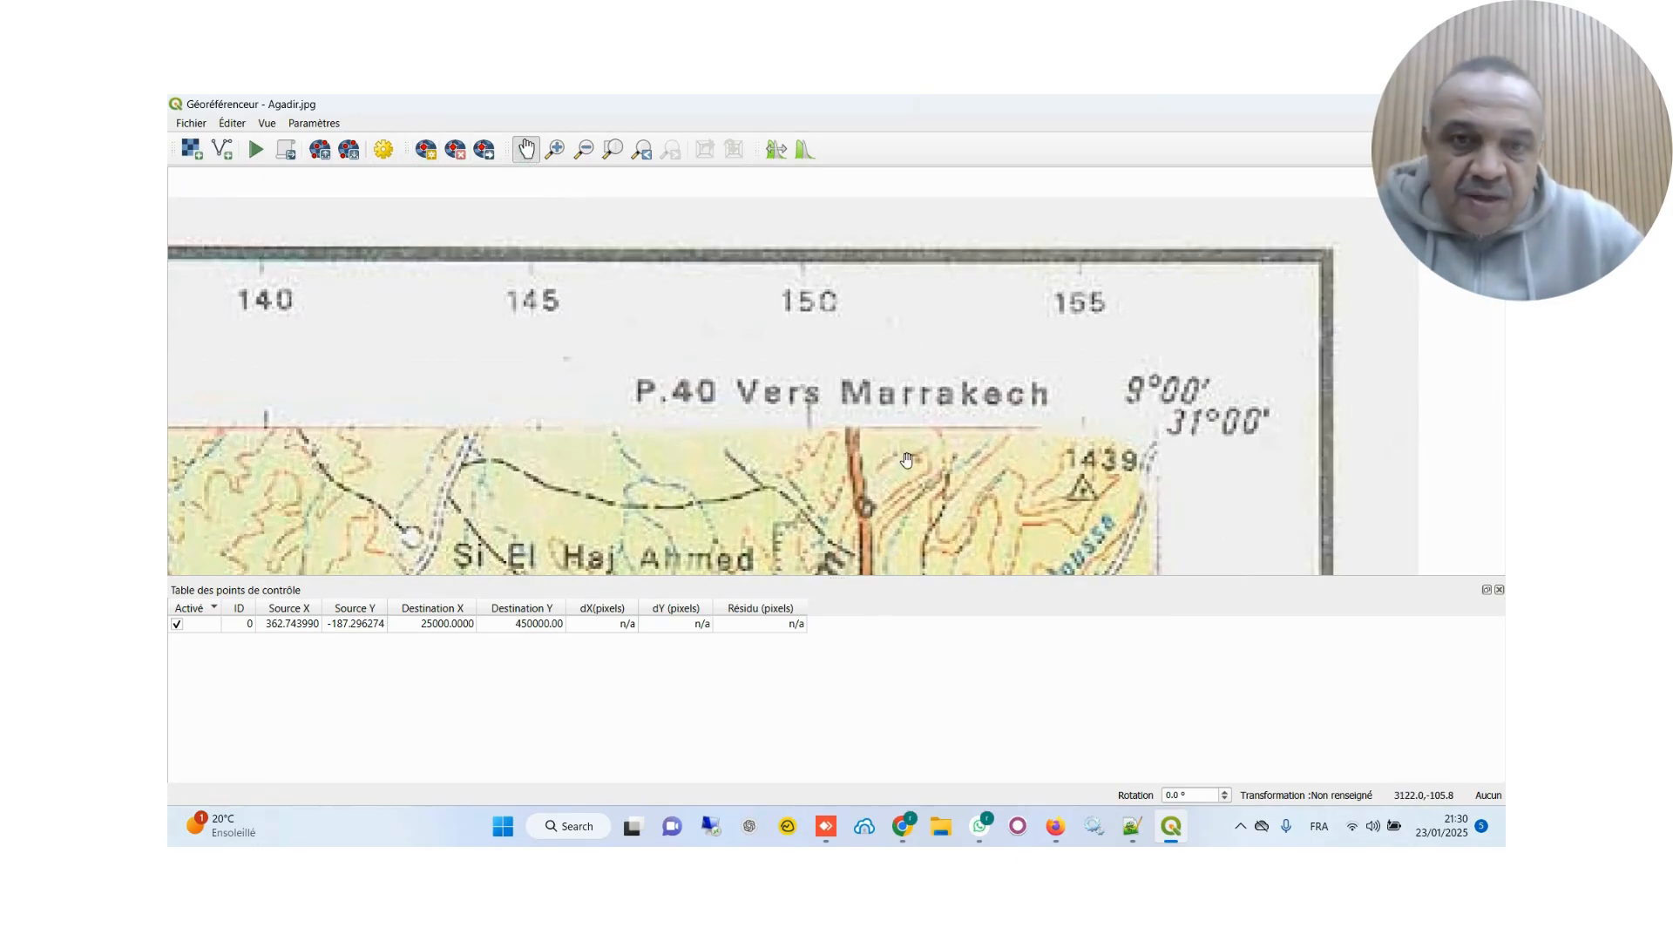
drag(844, 466, 846, 360)
drag(980, 494, 973, 405)
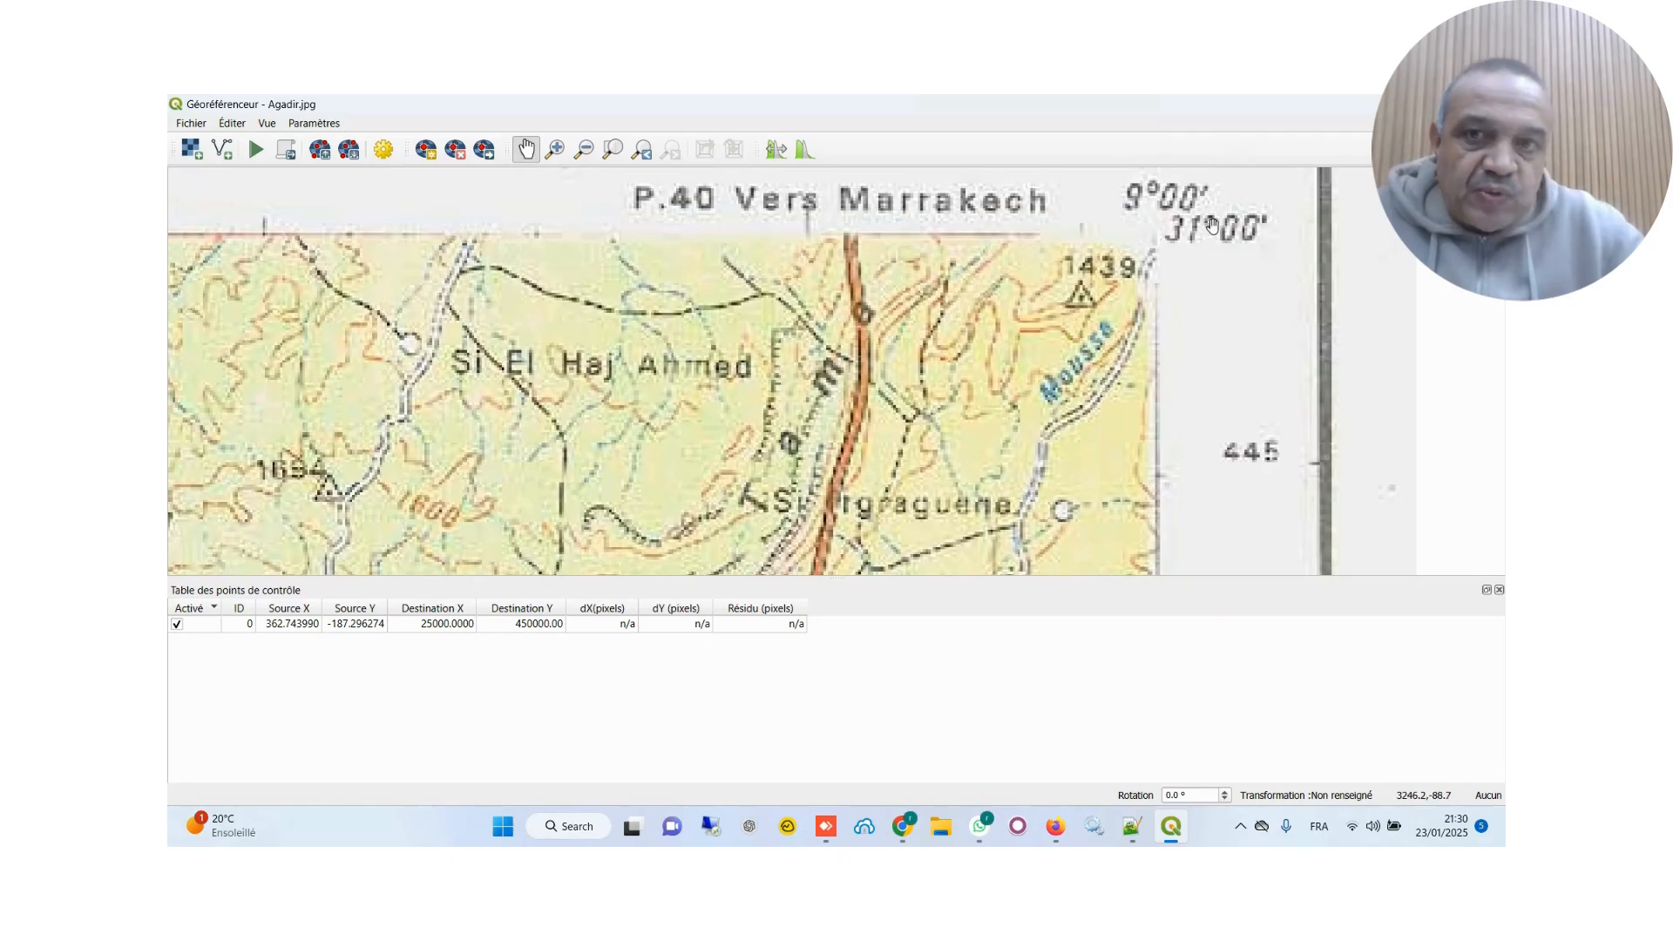
drag(1213, 411, 1188, 231)
drag(1195, 446, 1191, 288)
drag(1205, 478, 1210, 343)
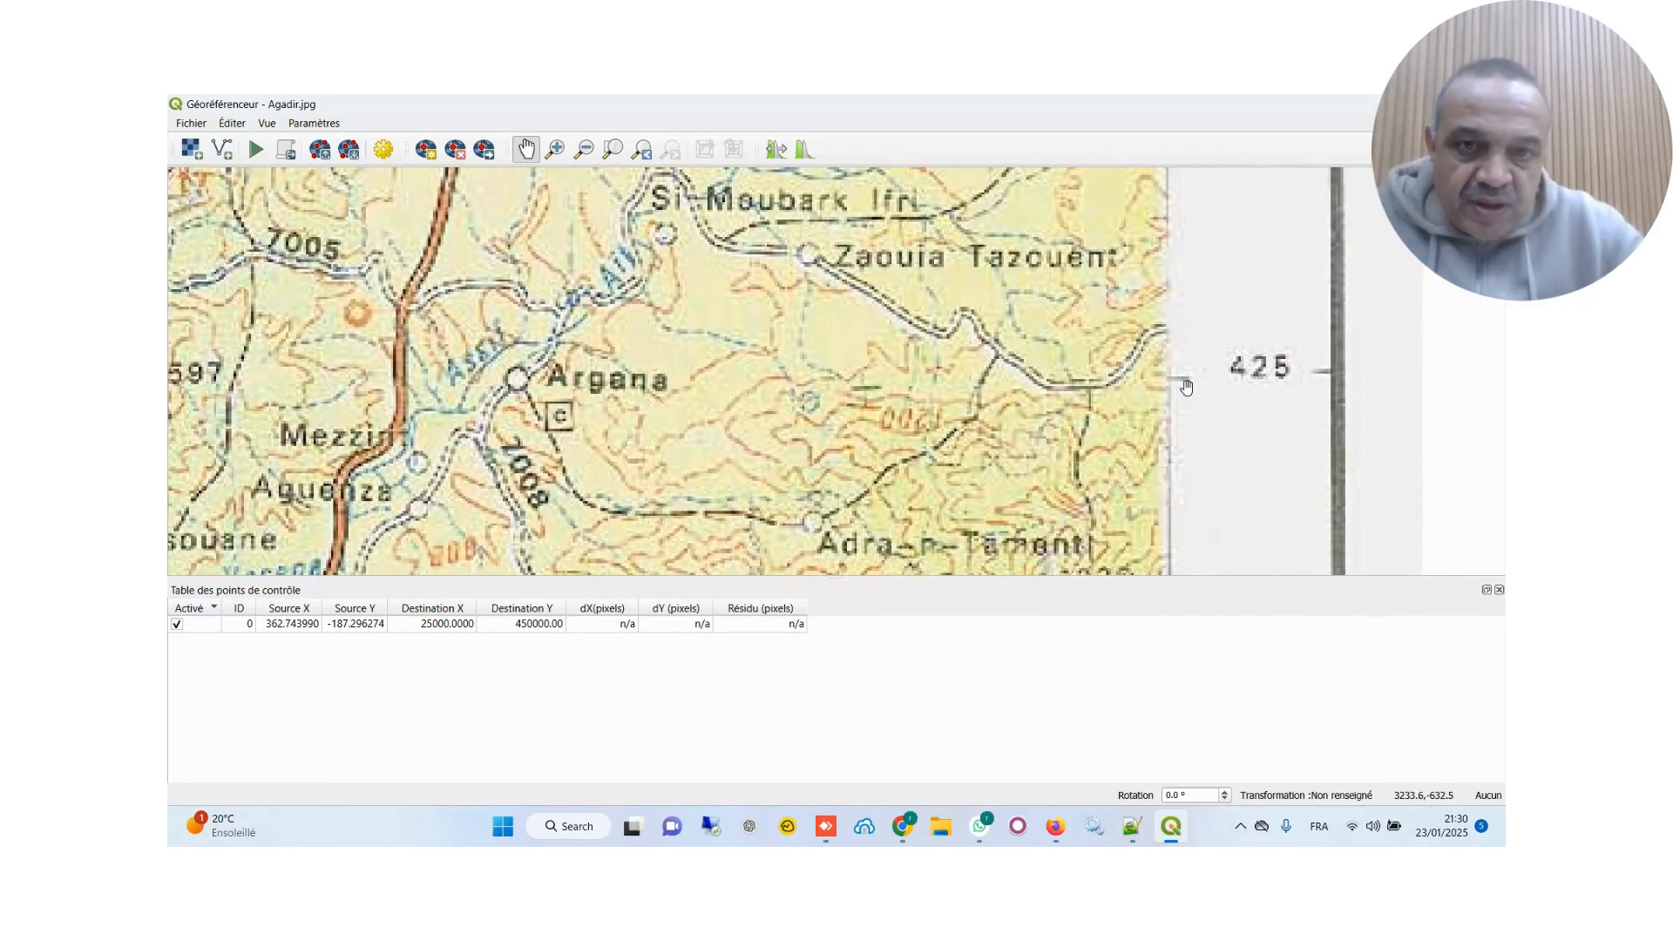
scroll(871, 394, up, 1)
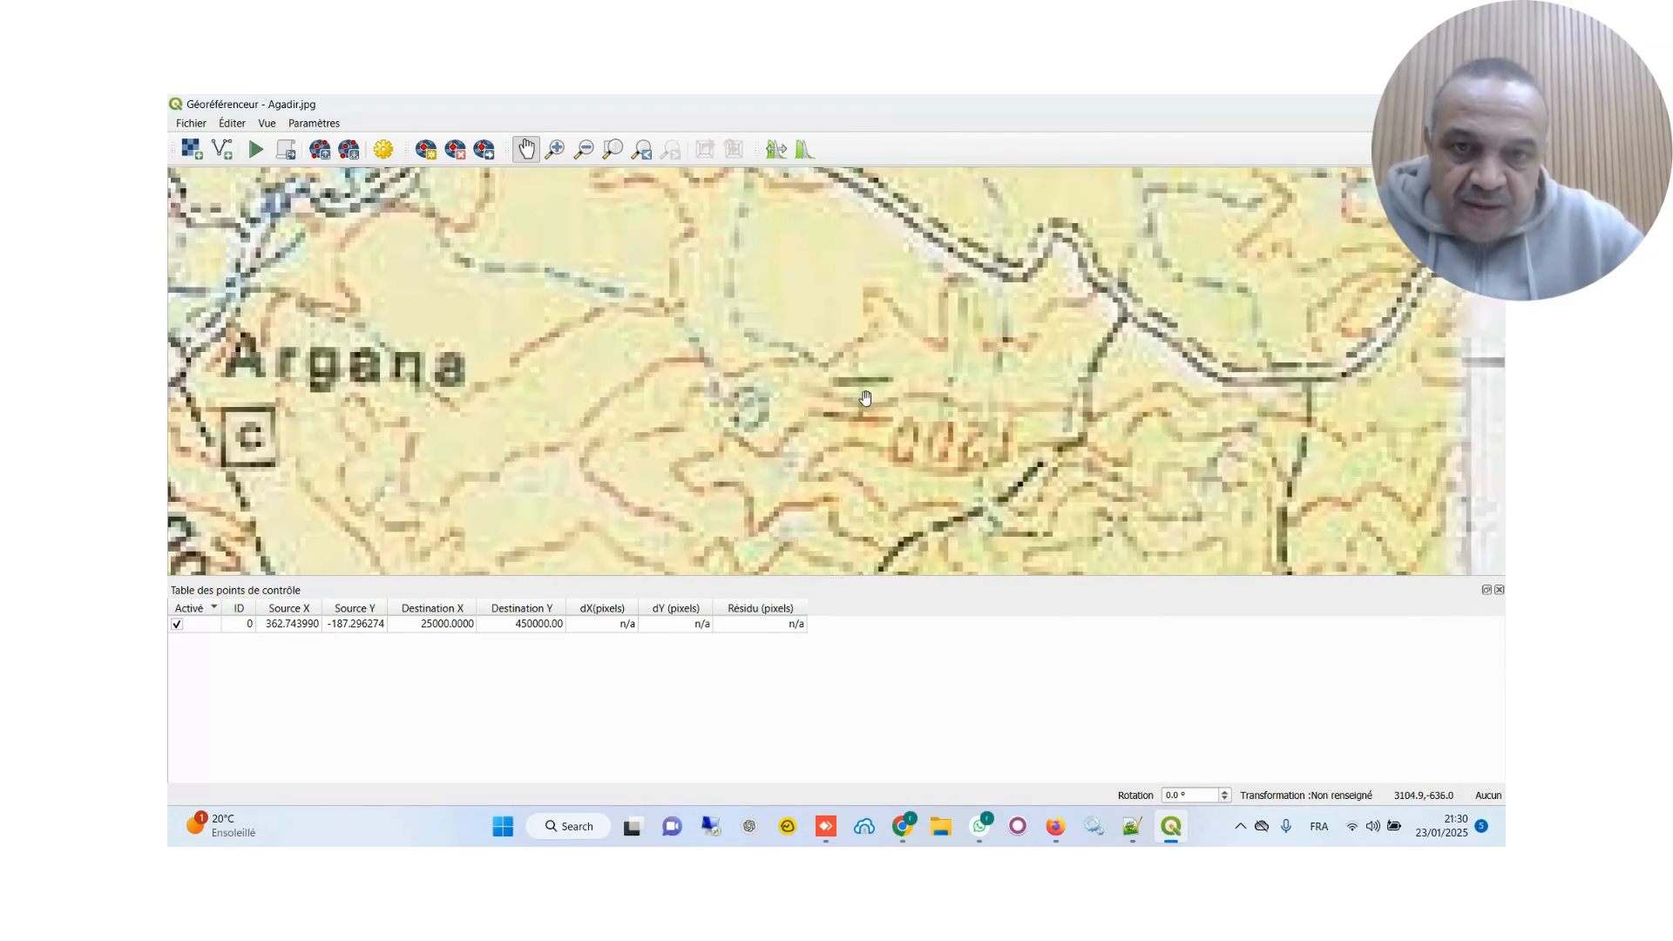
scroll(887, 399, down, 1)
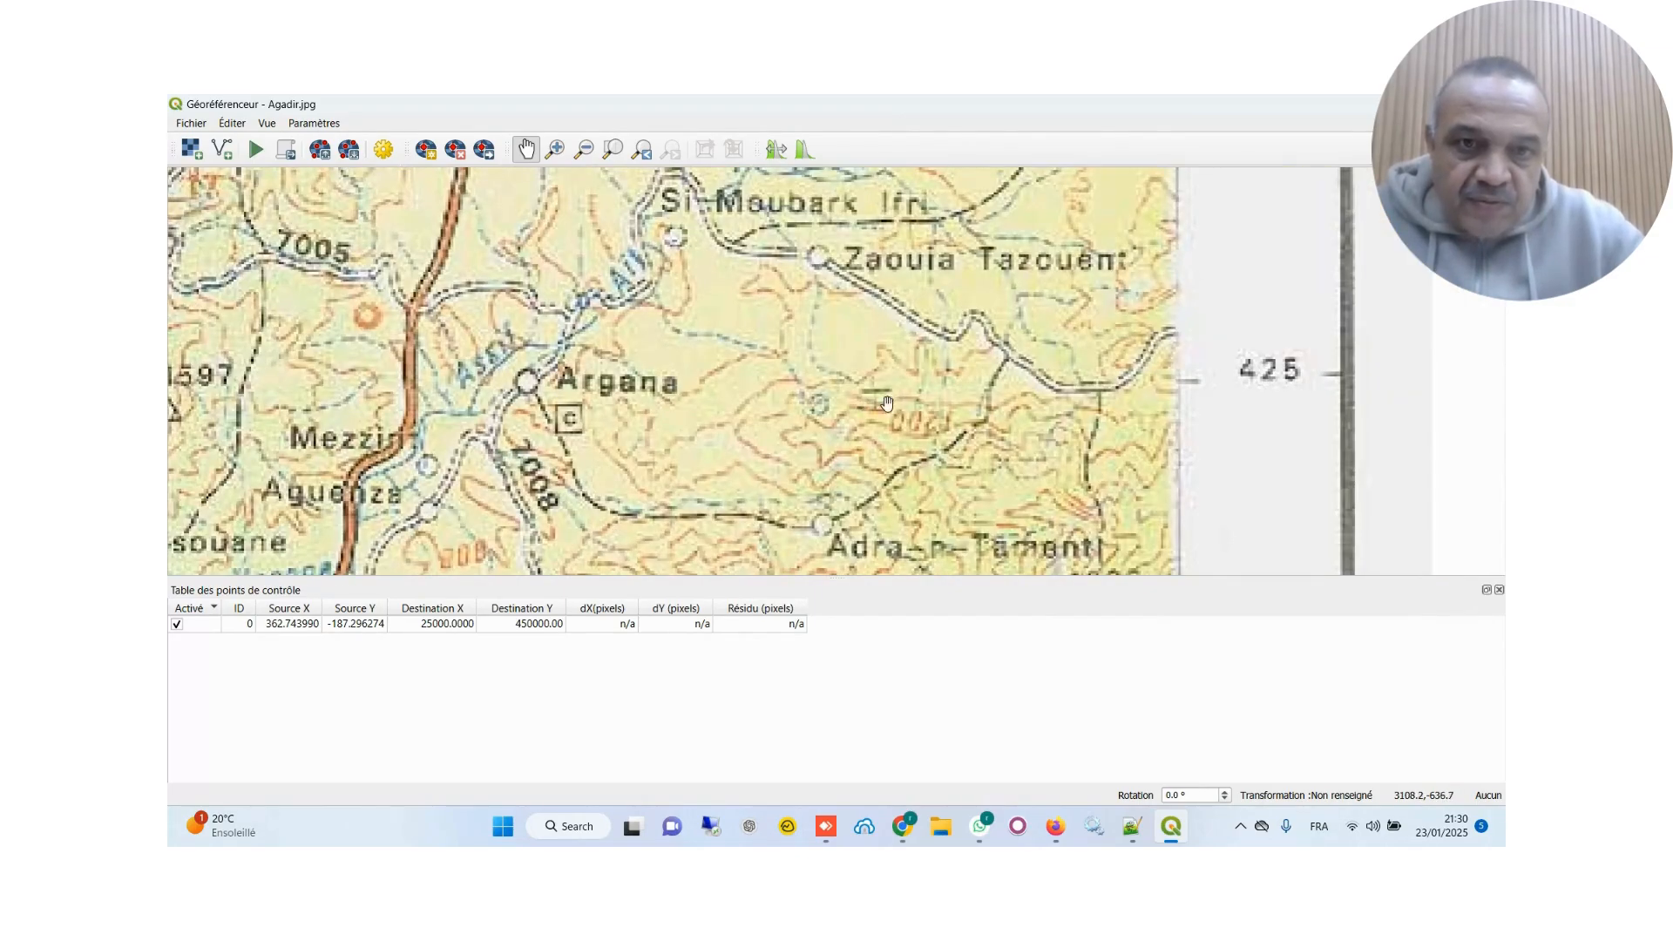
Add a control point on the grid cross east of Argana, with X 150000 and Y 425000 in EPSG:26192
click(425, 153)
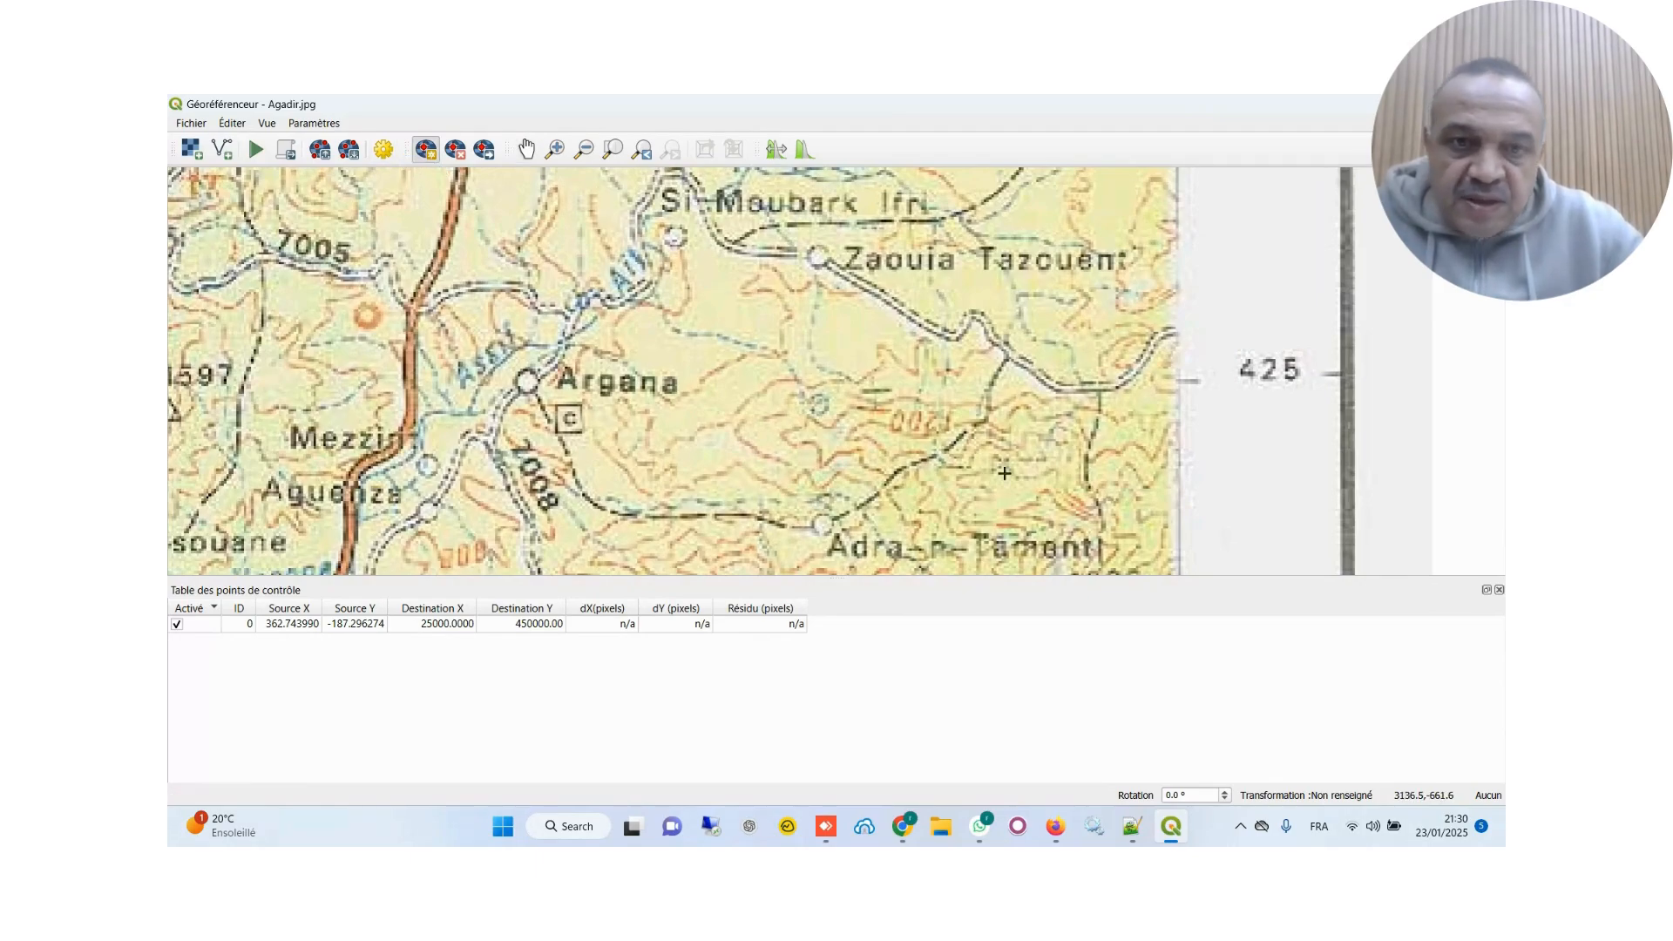
click(875, 392)
click(775, 340)
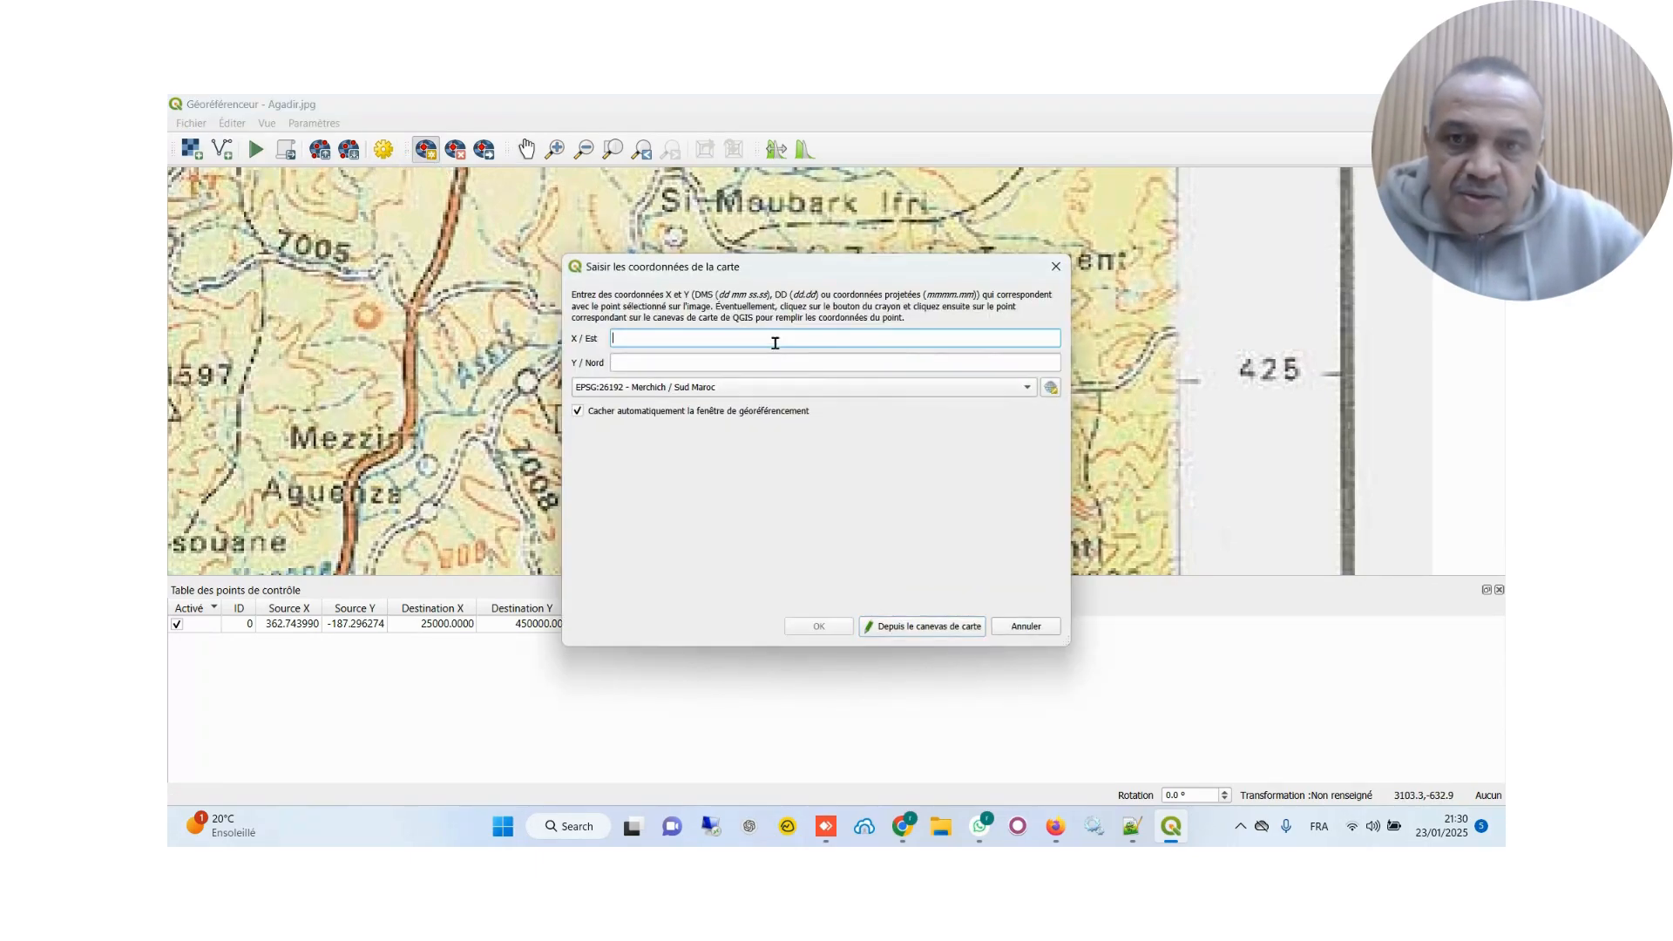
text(150)
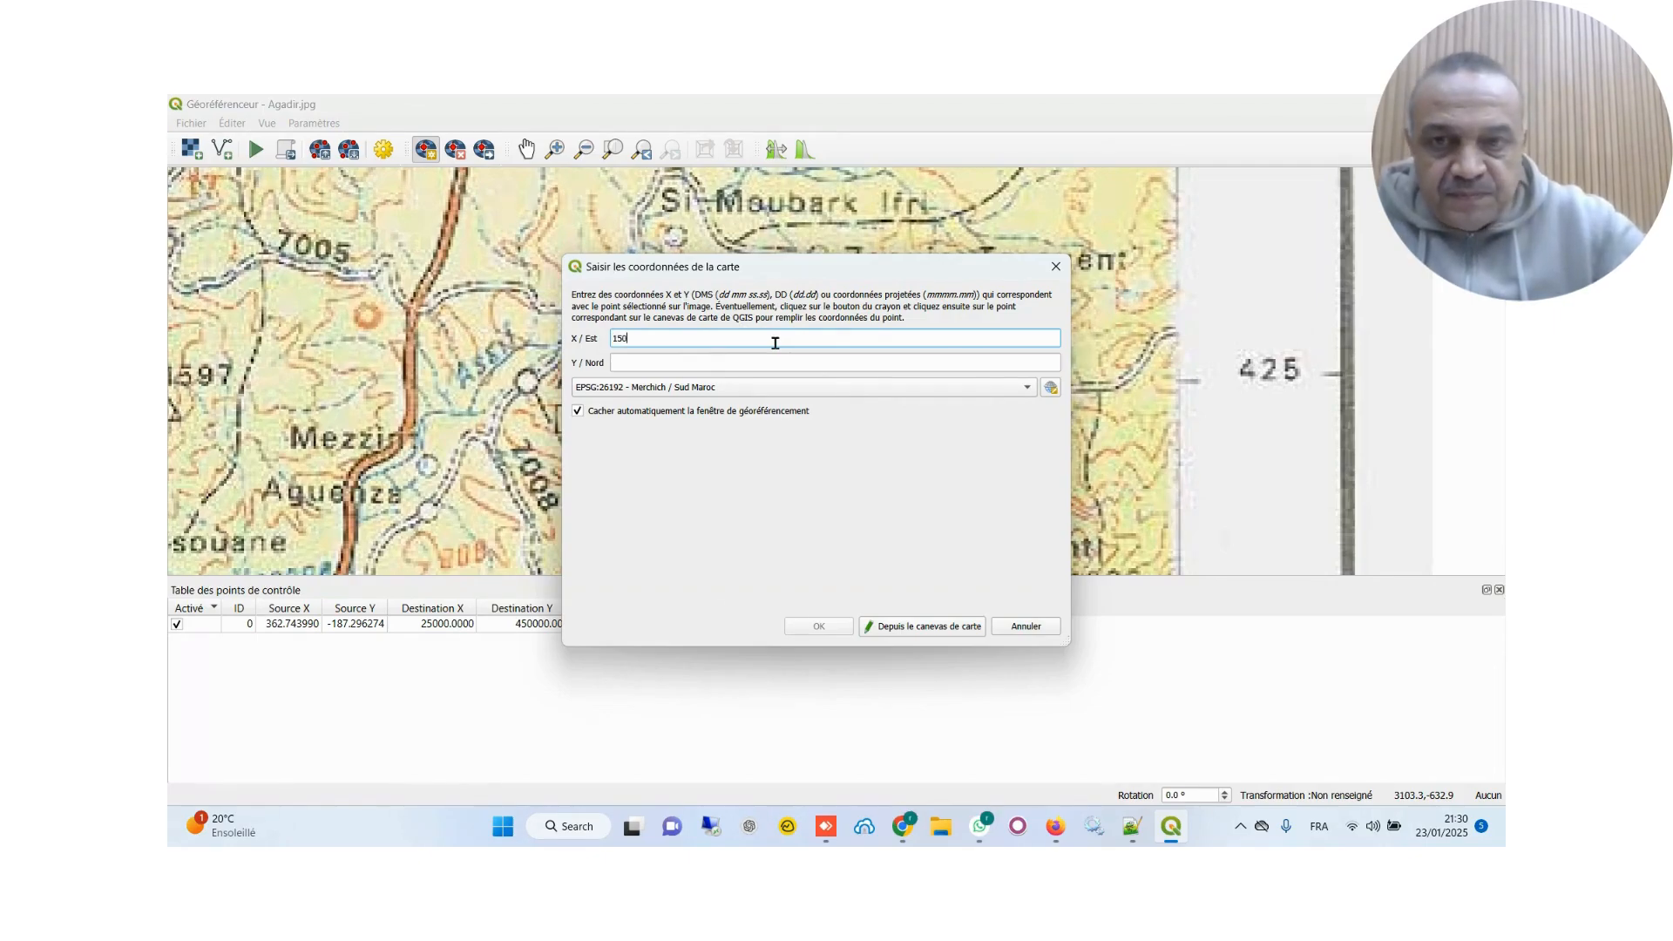
text(000)
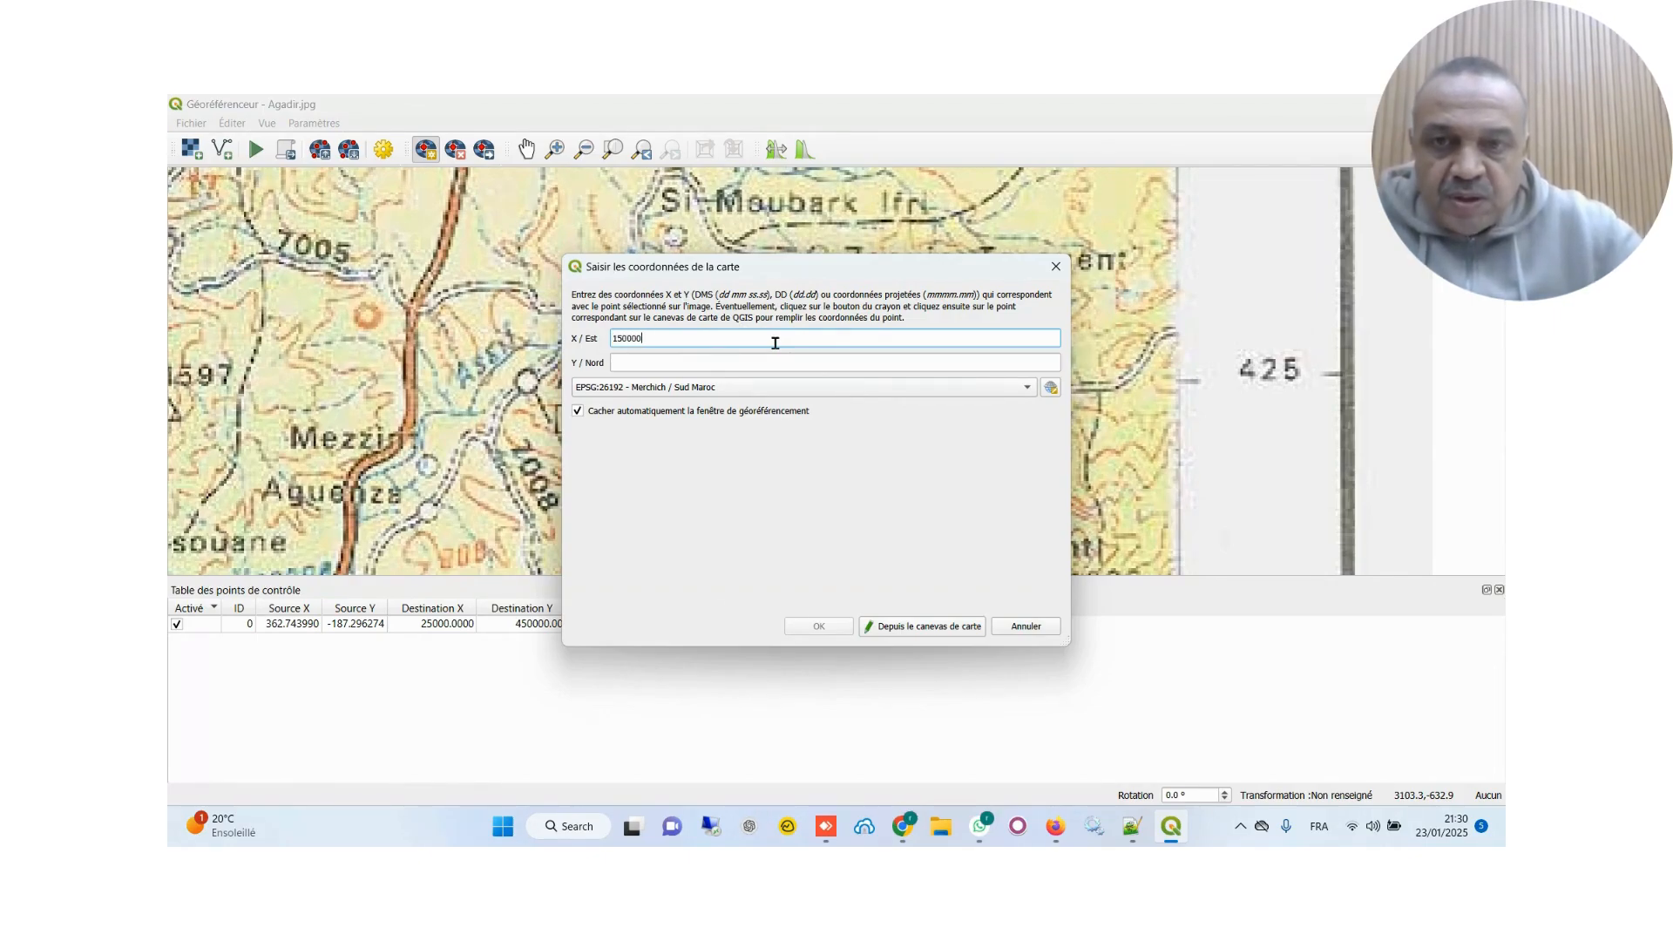
click(785, 364)
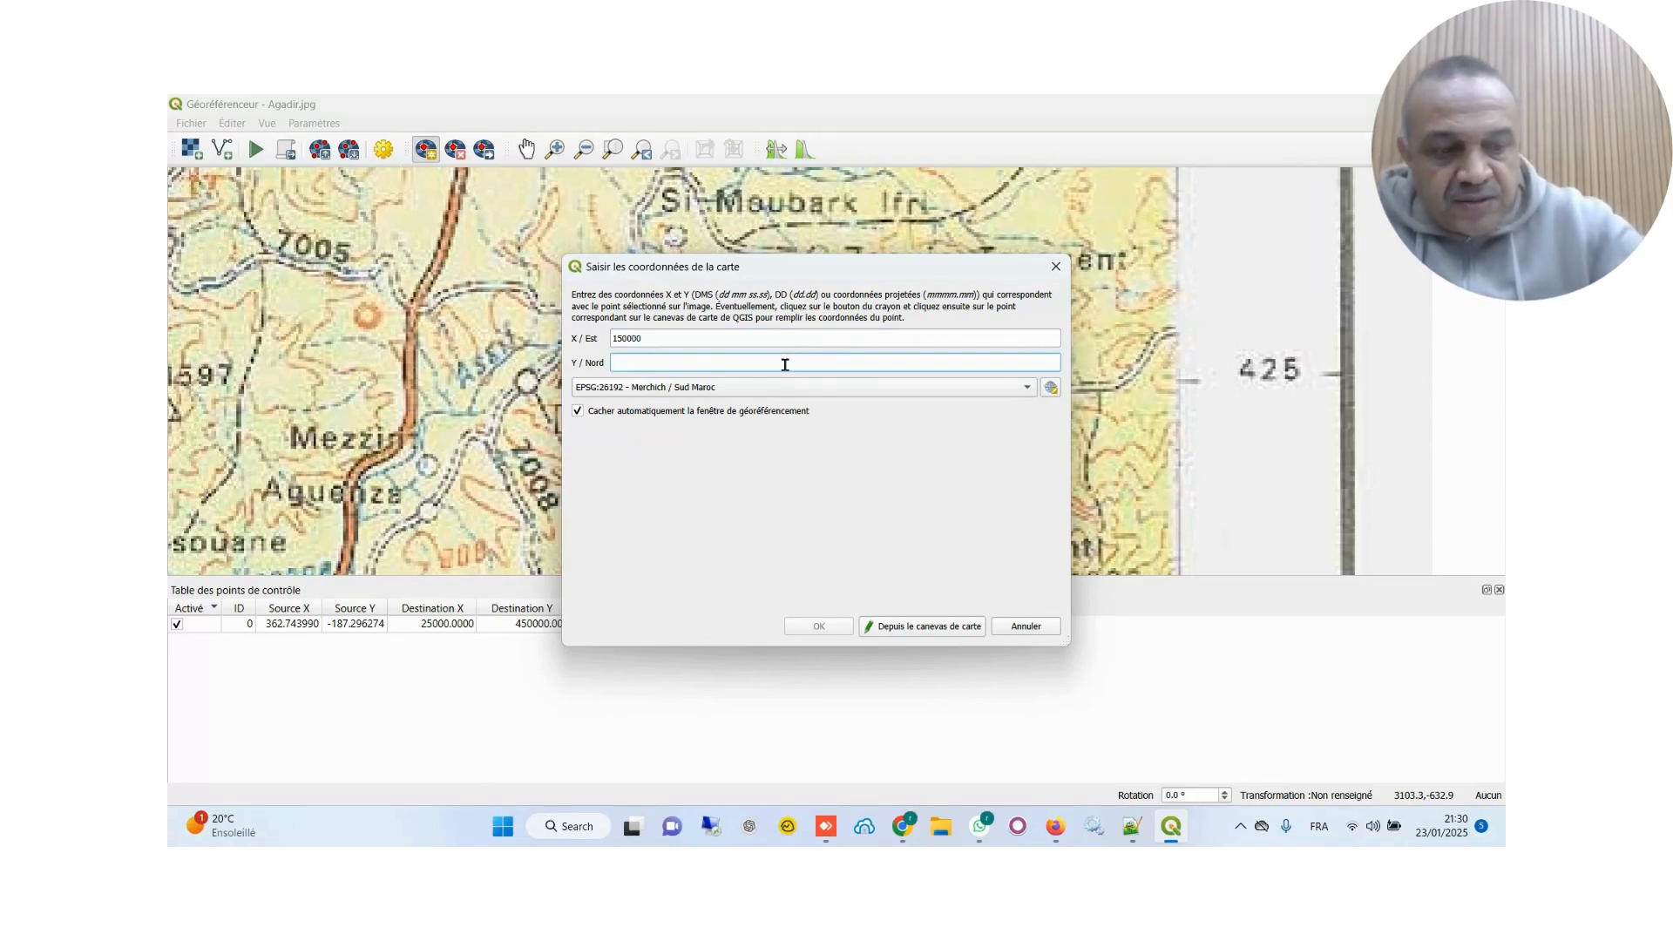
text(425000)
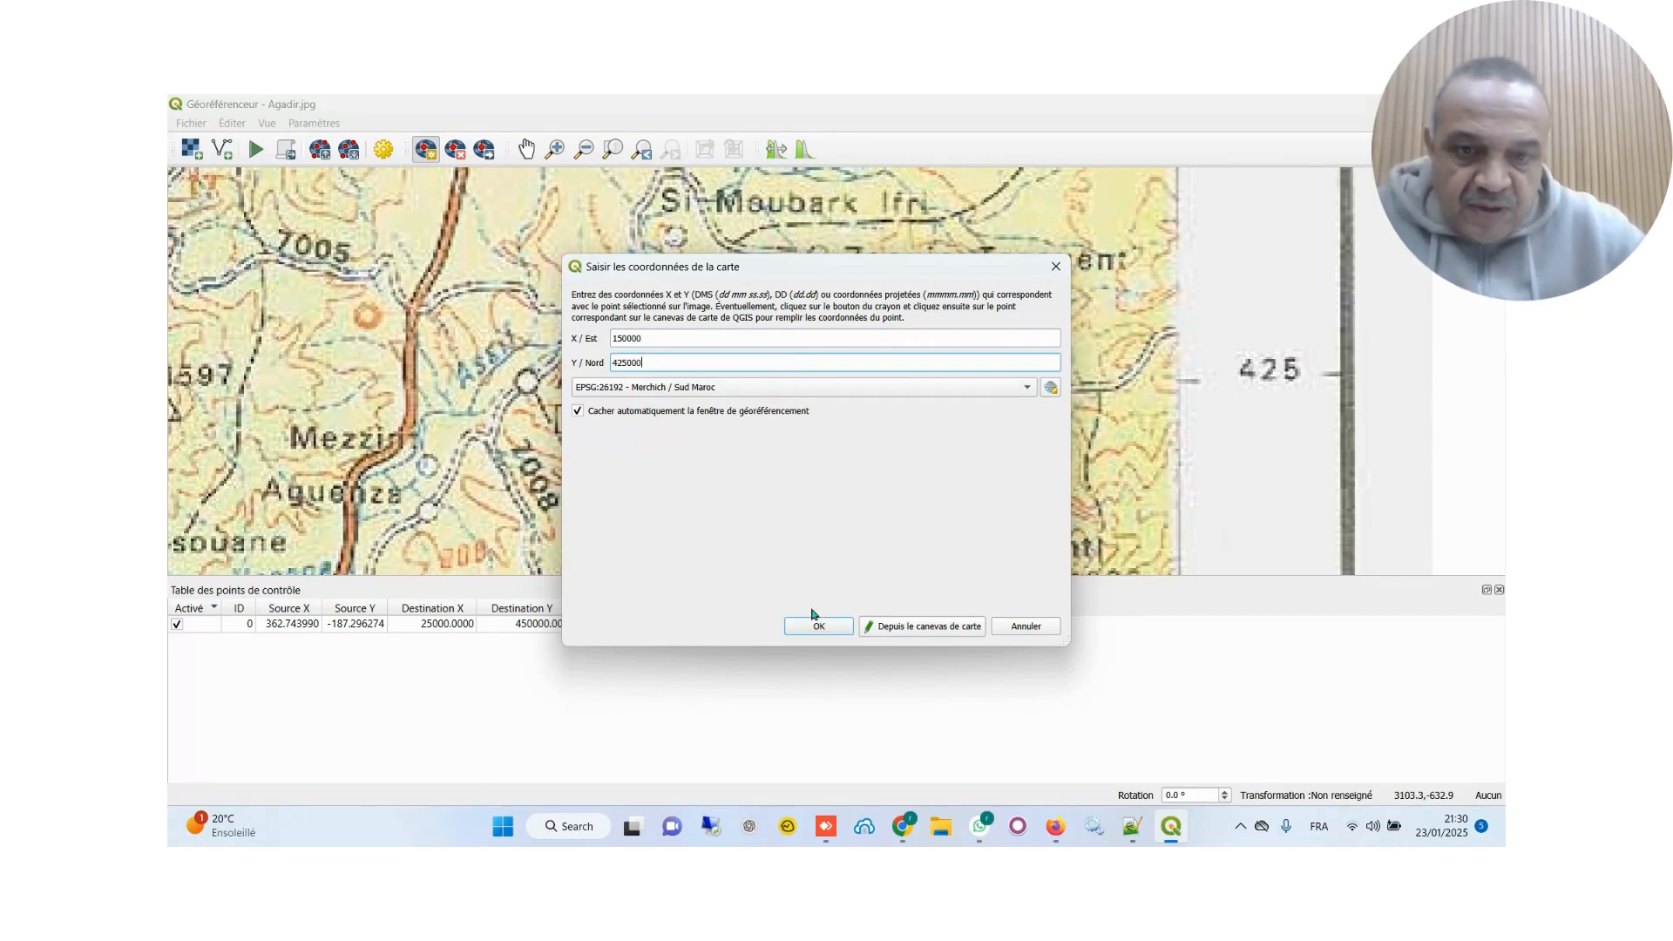
click(815, 626)
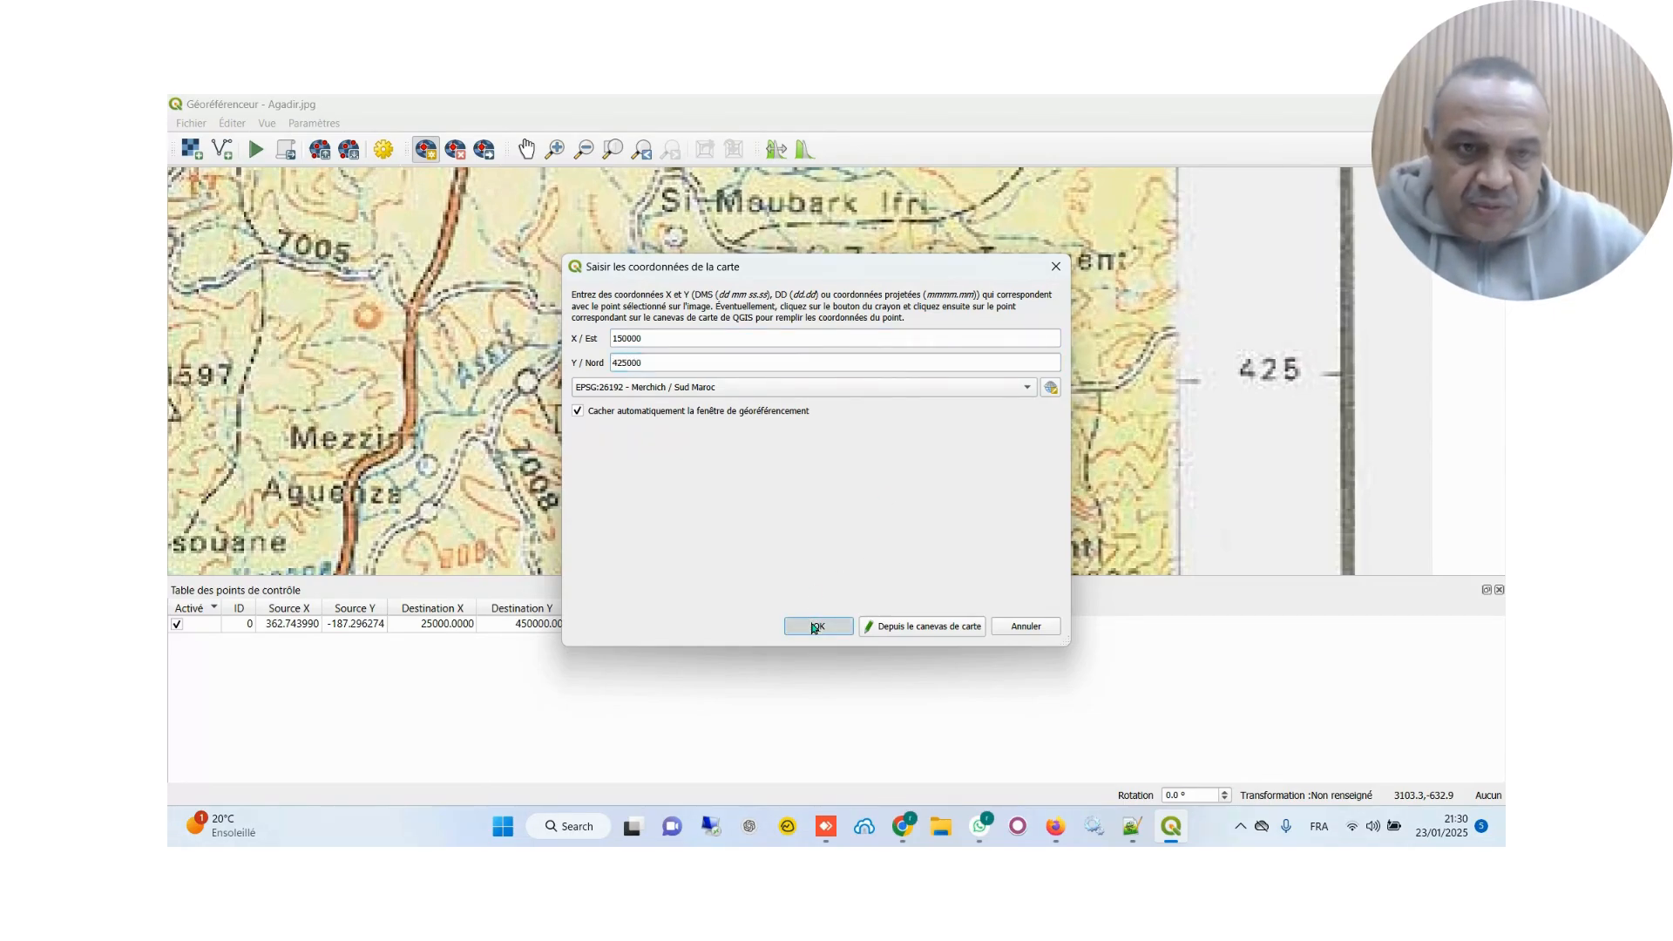
Examine the map's south-east corner and the labels up its eastern edge to locate the nearest grid cross
scroll(1133, 425, down, 3)
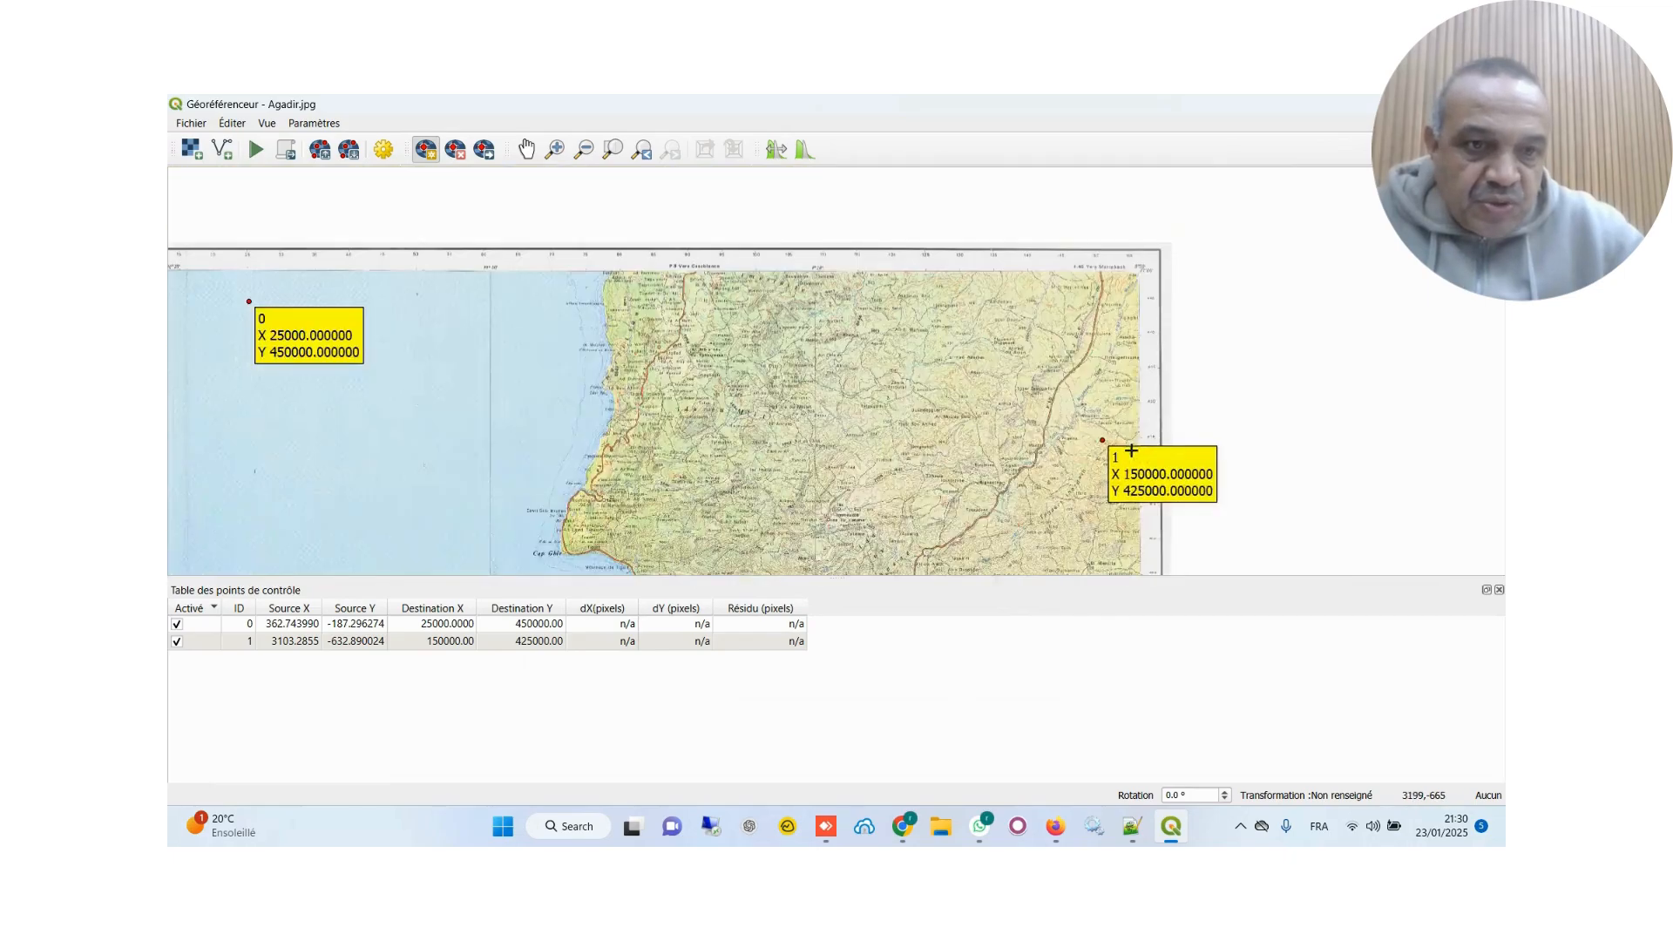
click(526, 149)
drag(1017, 465, 1039, 259)
drag(1053, 479, 1073, 273)
scroll(1169, 339, up, 1)
scroll(1169, 339, up, 2)
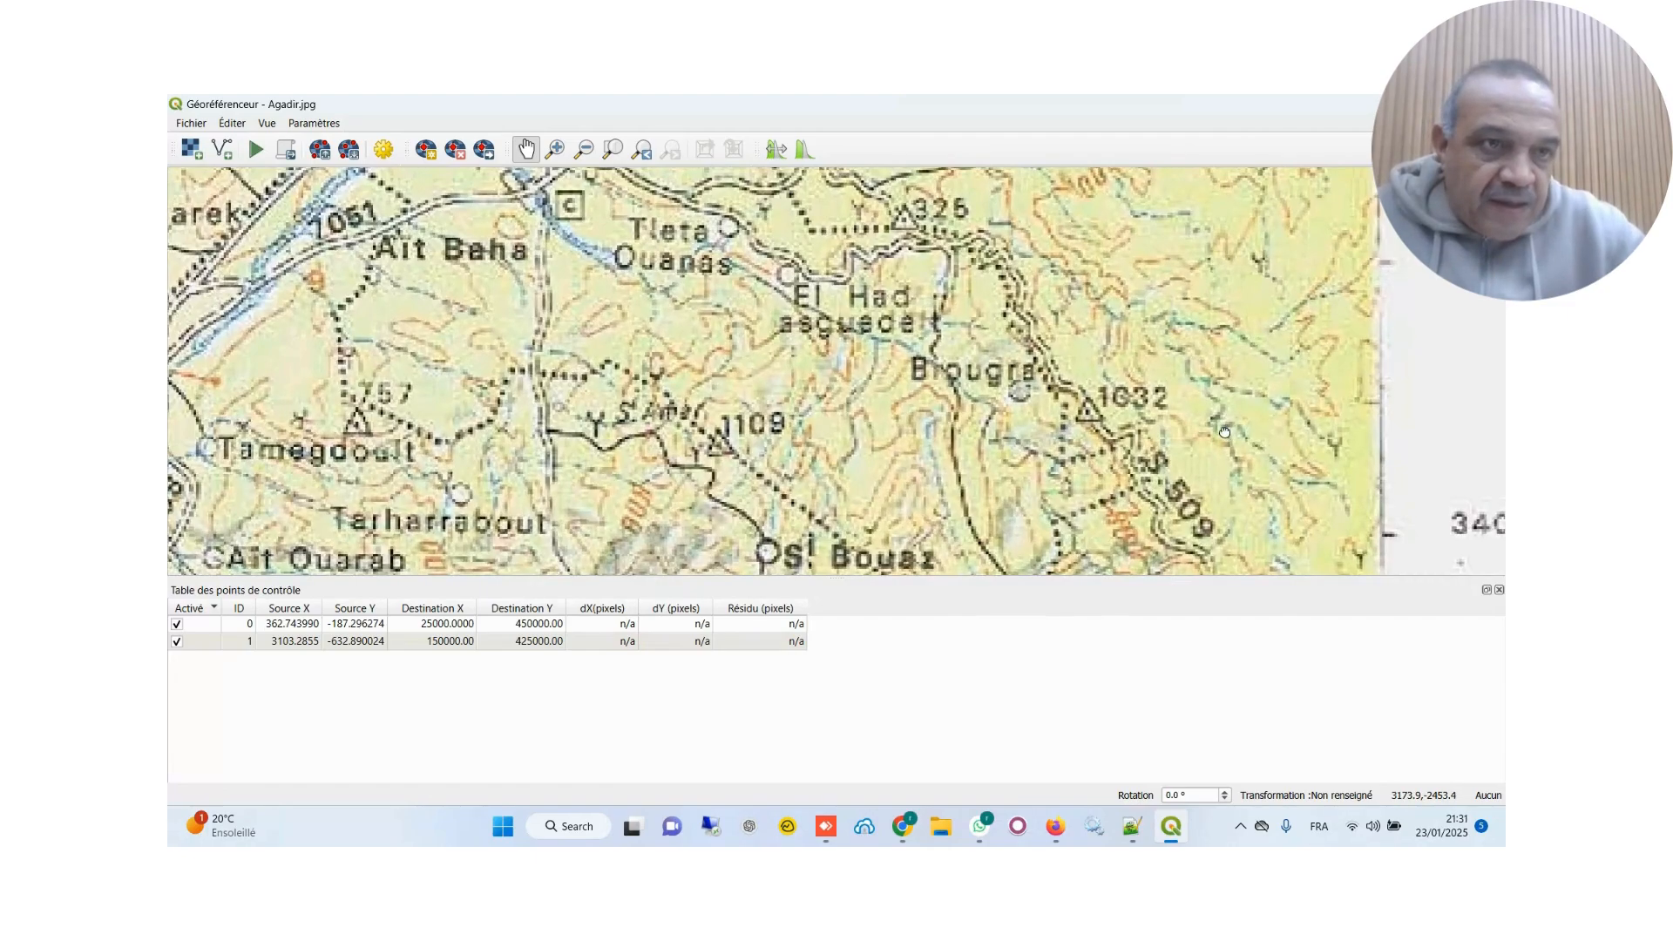
drag(1224, 432, 941, 422)
drag(1021, 499, 1029, 313)
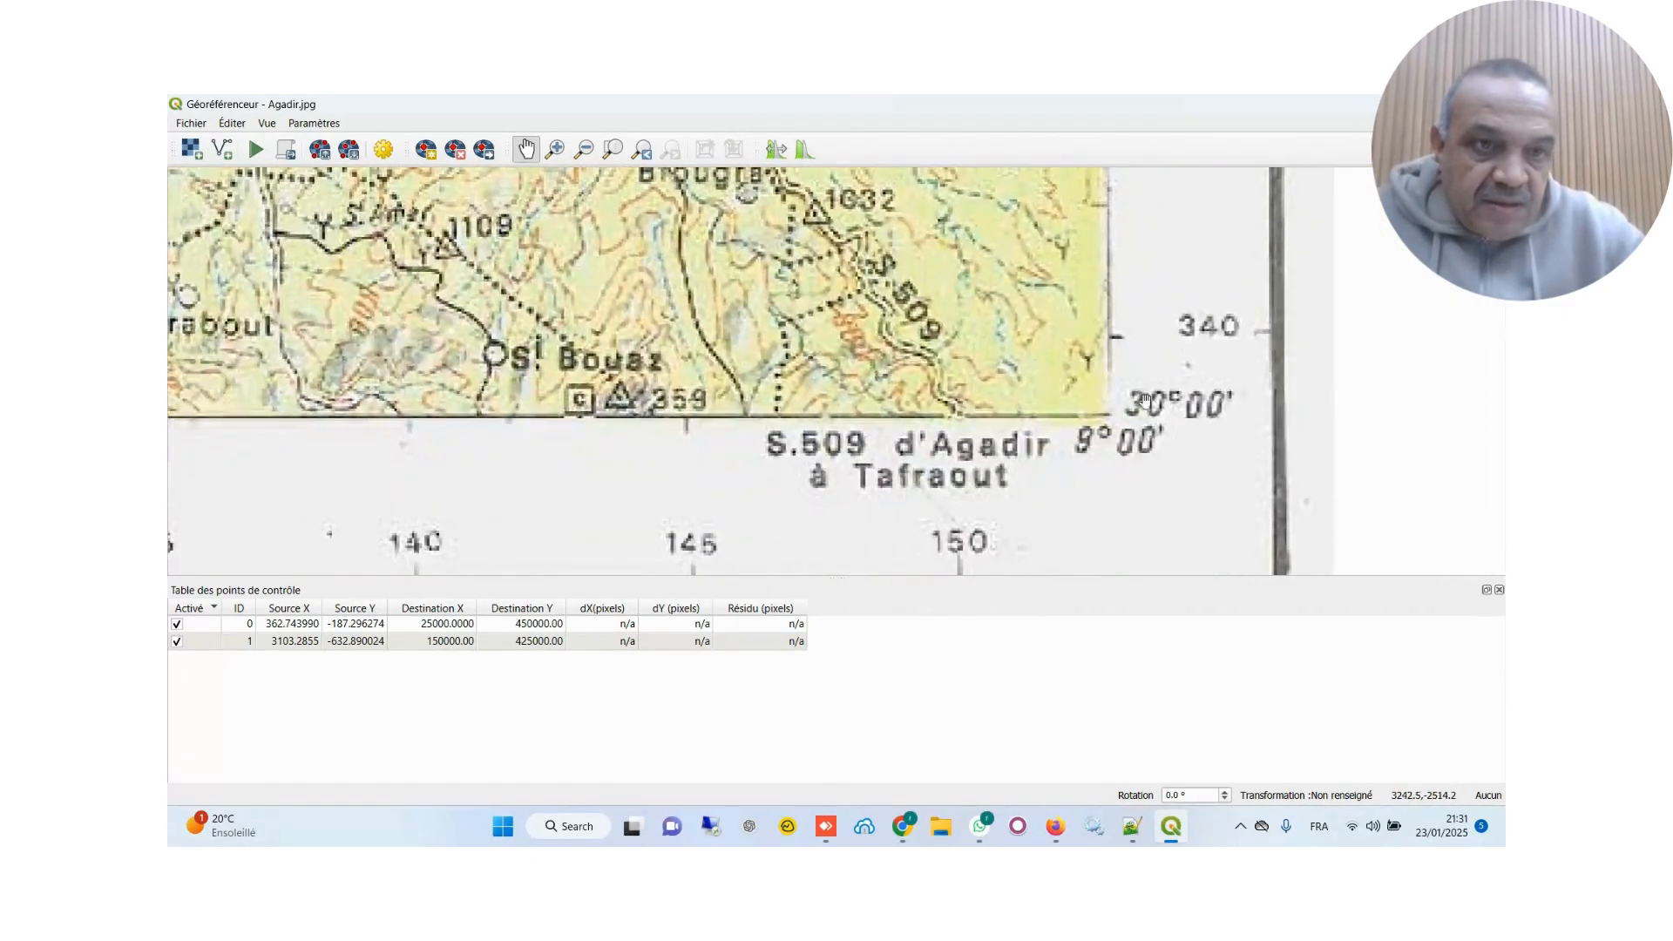
drag(1146, 399, 1139, 548)
drag(1089, 348, 1078, 494)
drag(1084, 277, 1088, 561)
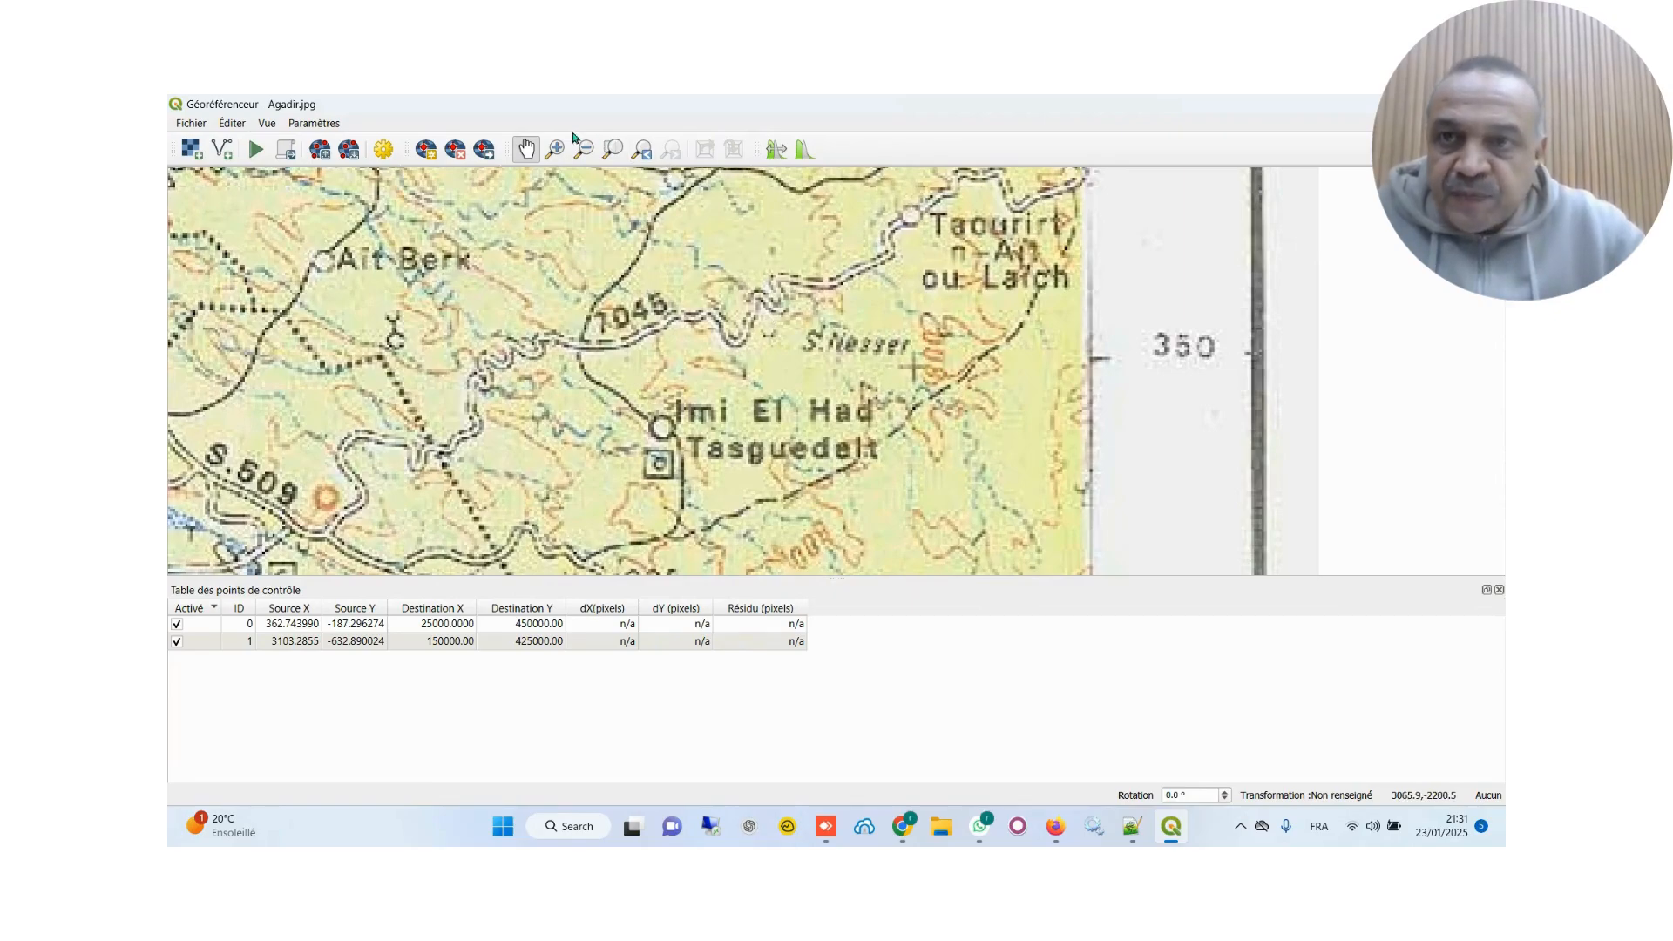
Add a control point on the grid cross beside S. Nesser near the south-east corner, with X 150000 and Y 350000 in EPSG:26192
click(430, 152)
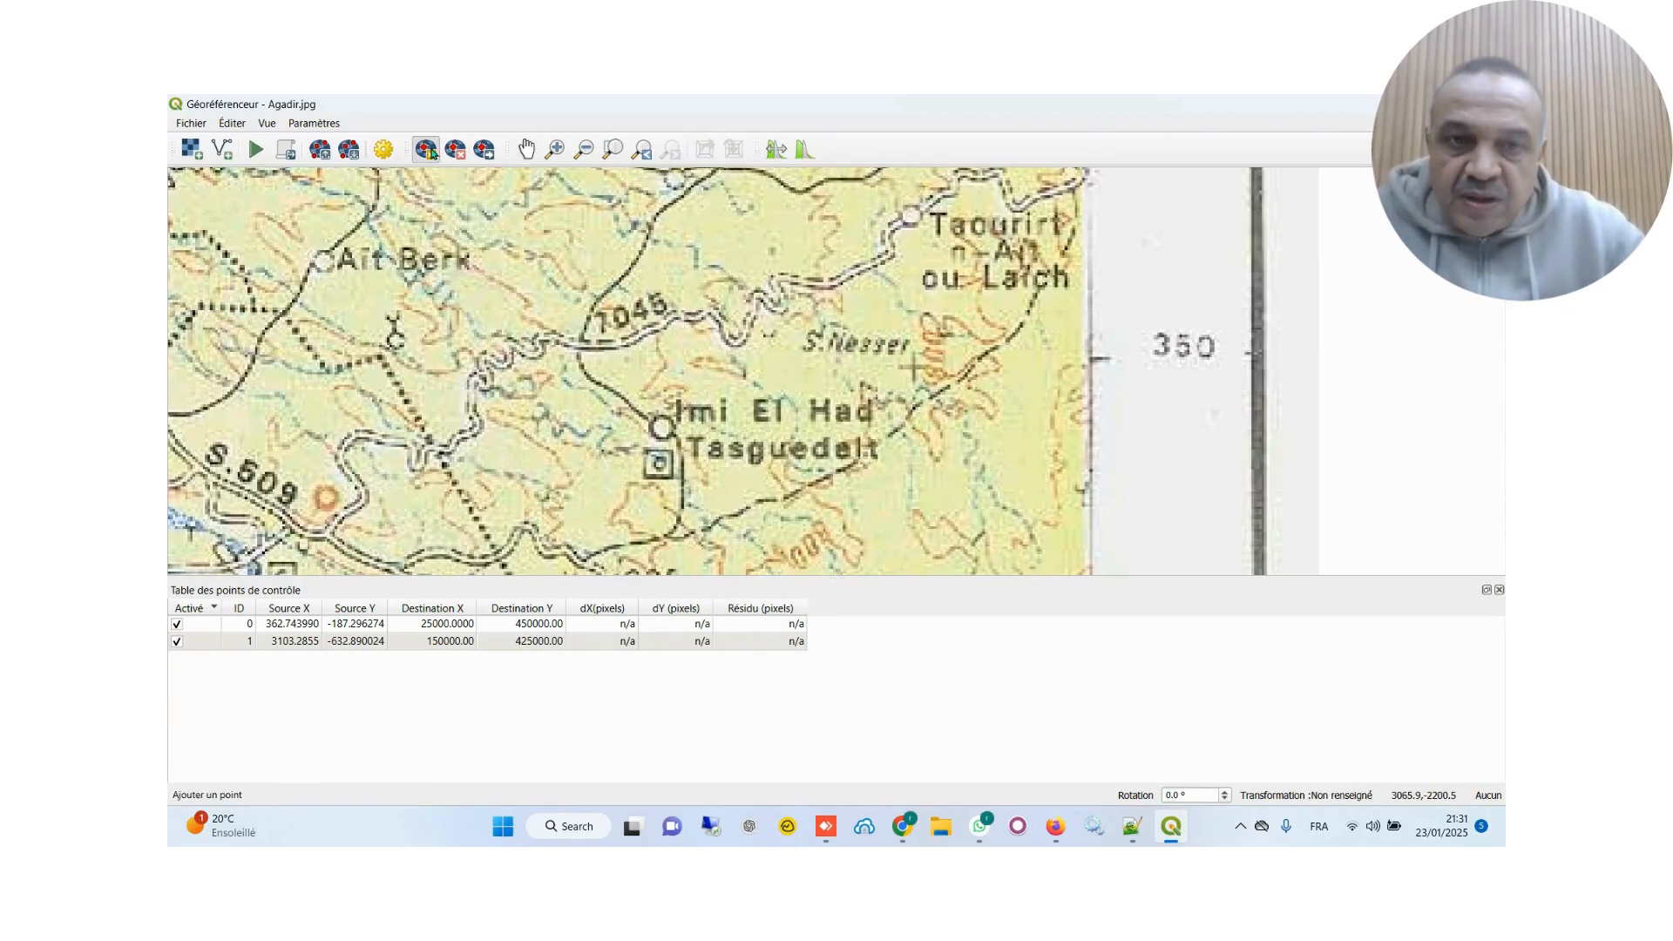
click(913, 369)
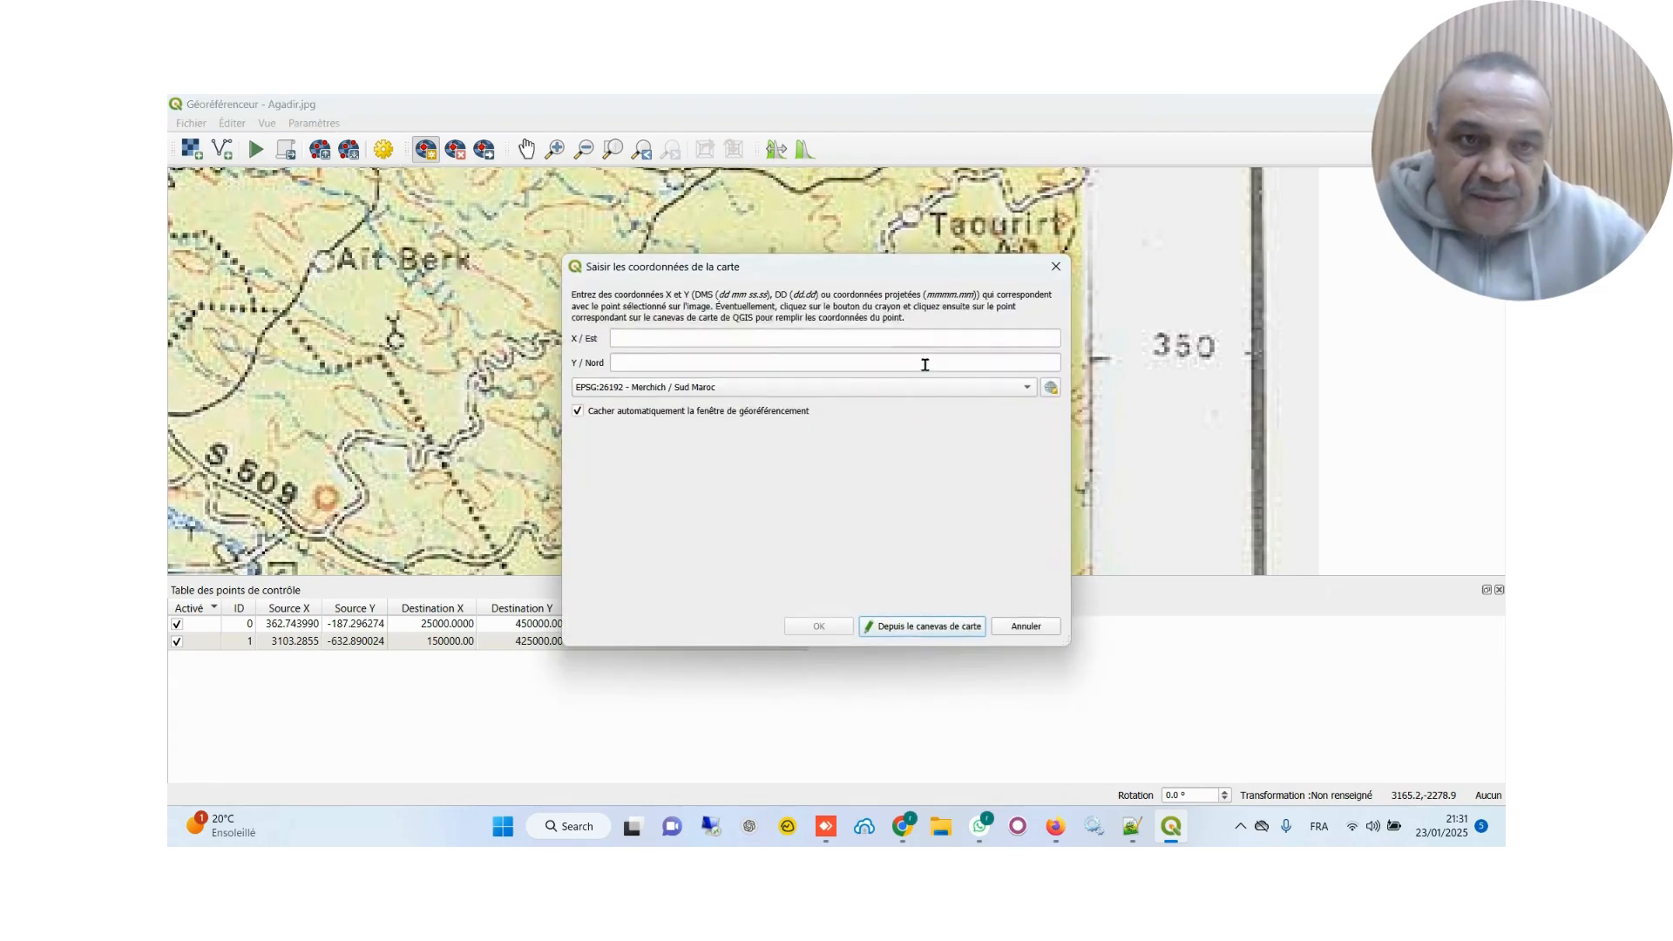
click(869, 342)
text(15)
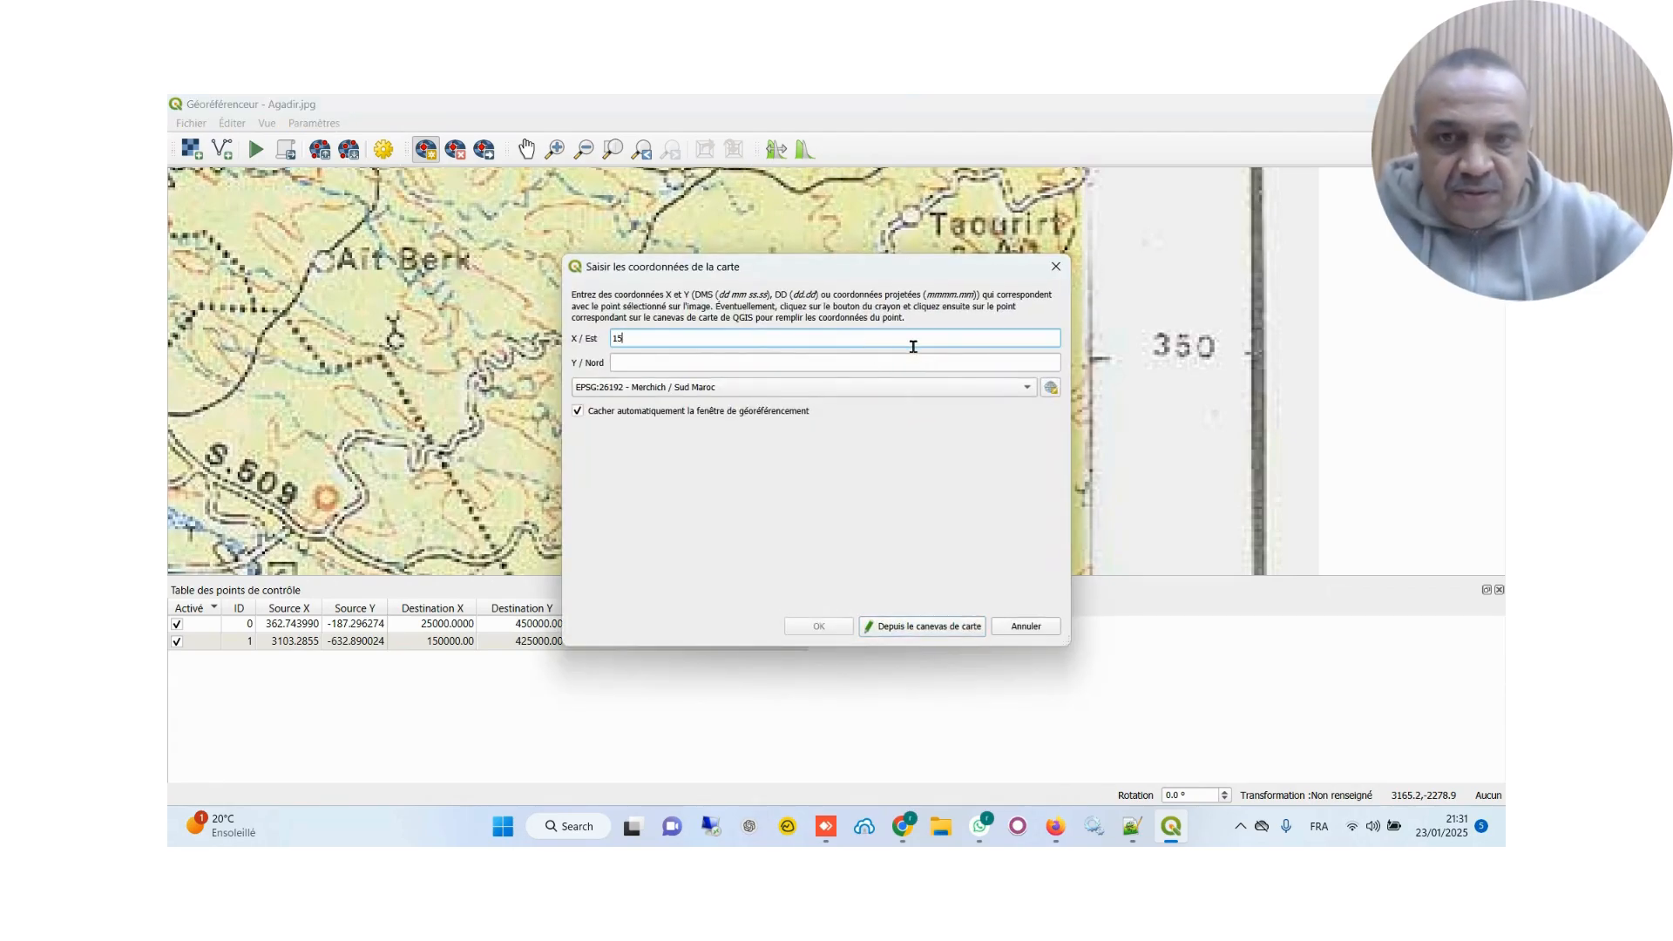
text(0000)
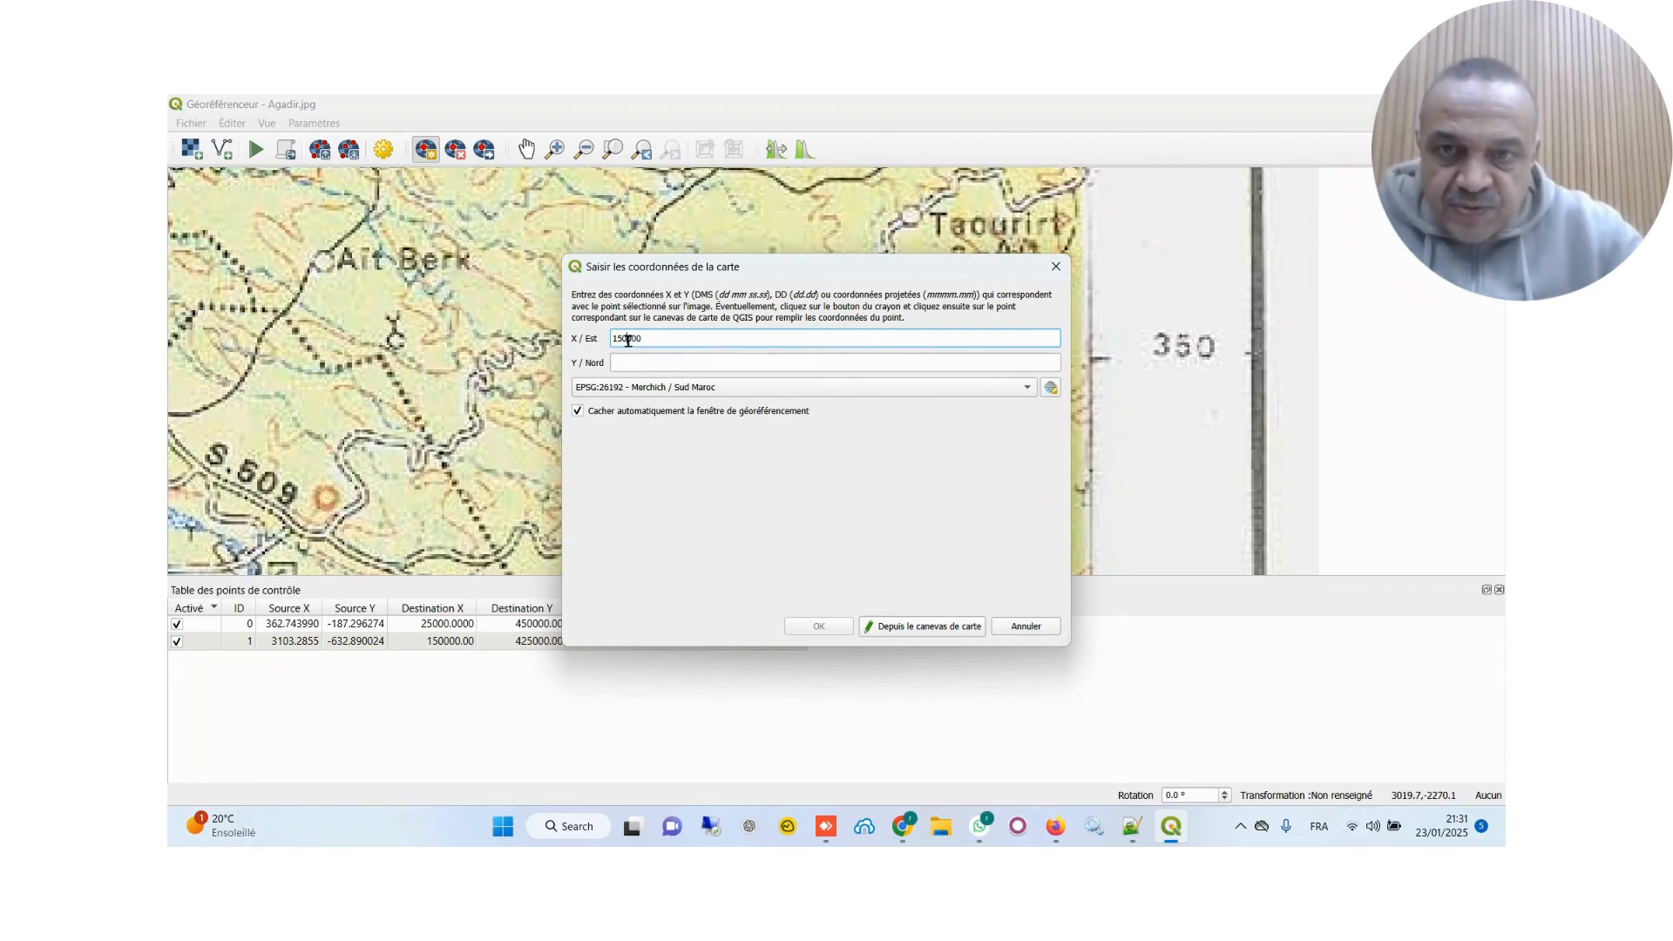
click(656, 364)
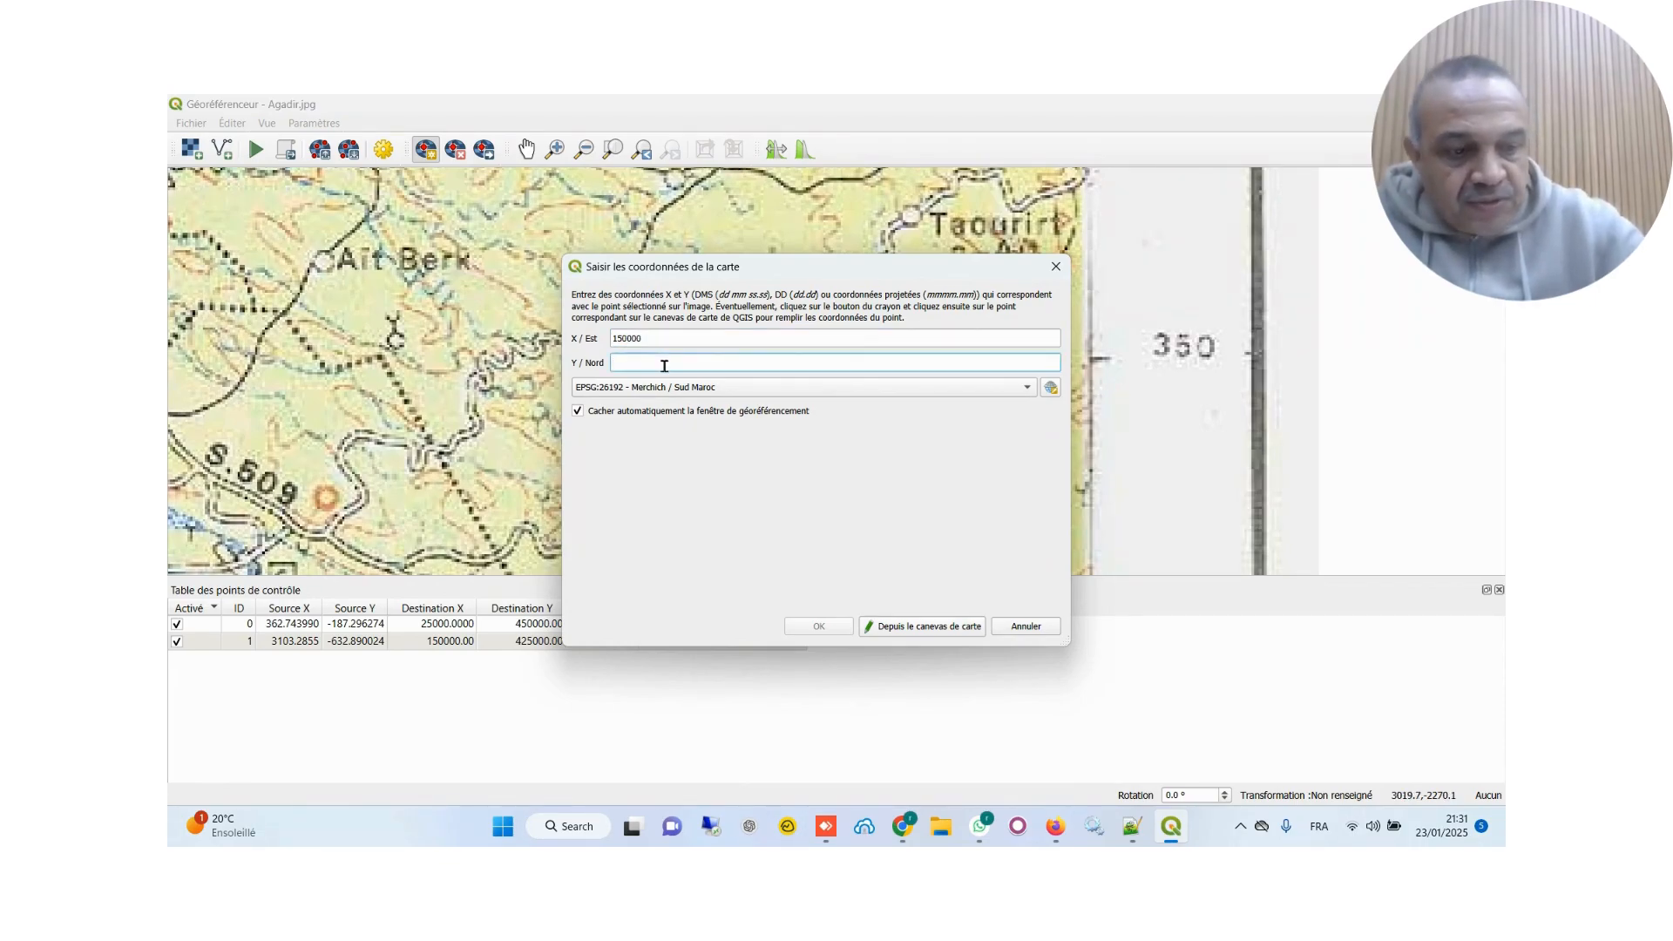
text(35000)
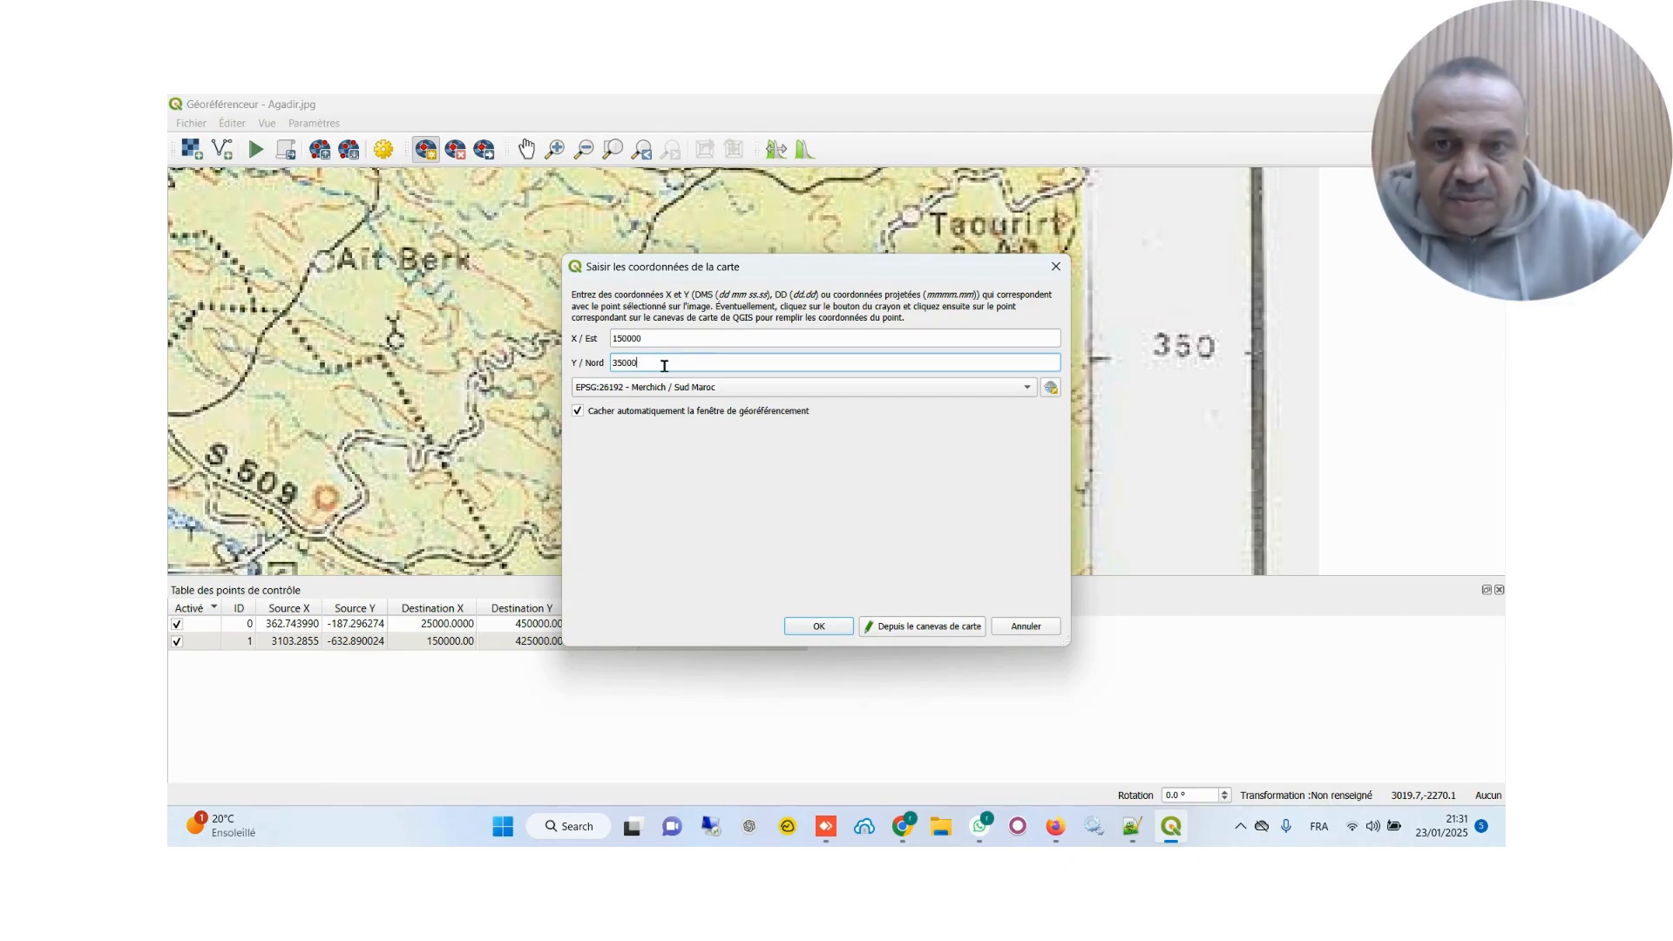
text(0)
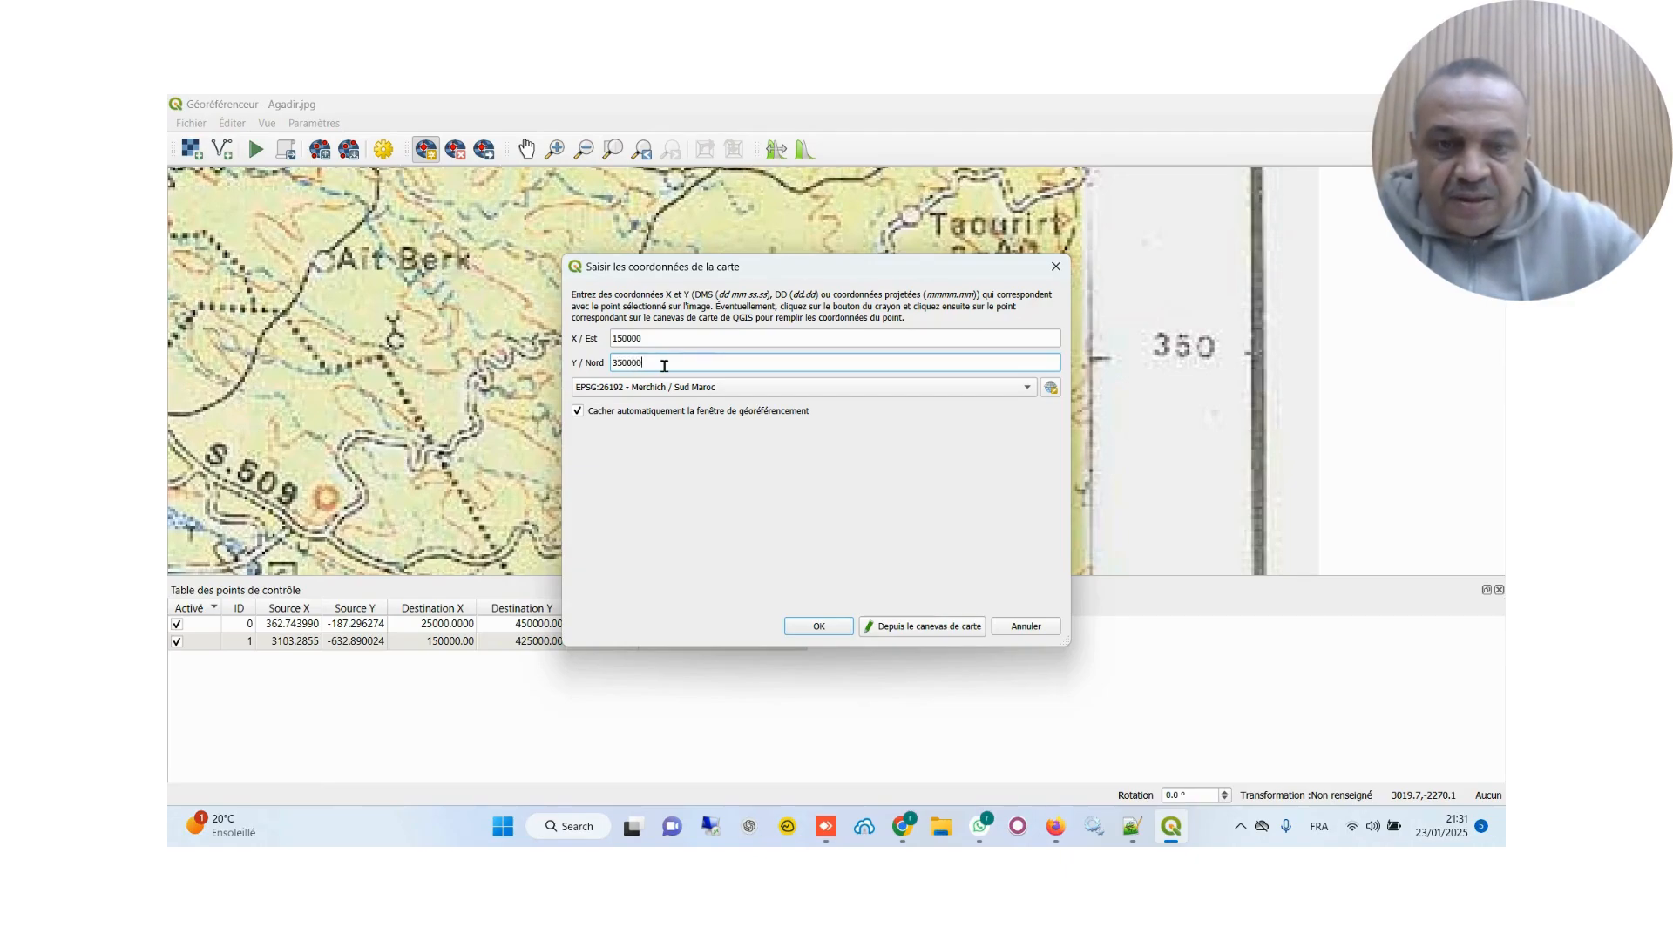
click(839, 628)
Check the easting label on the map's southern edge below the control point near the south-east corner
scroll(931, 473, down, 1)
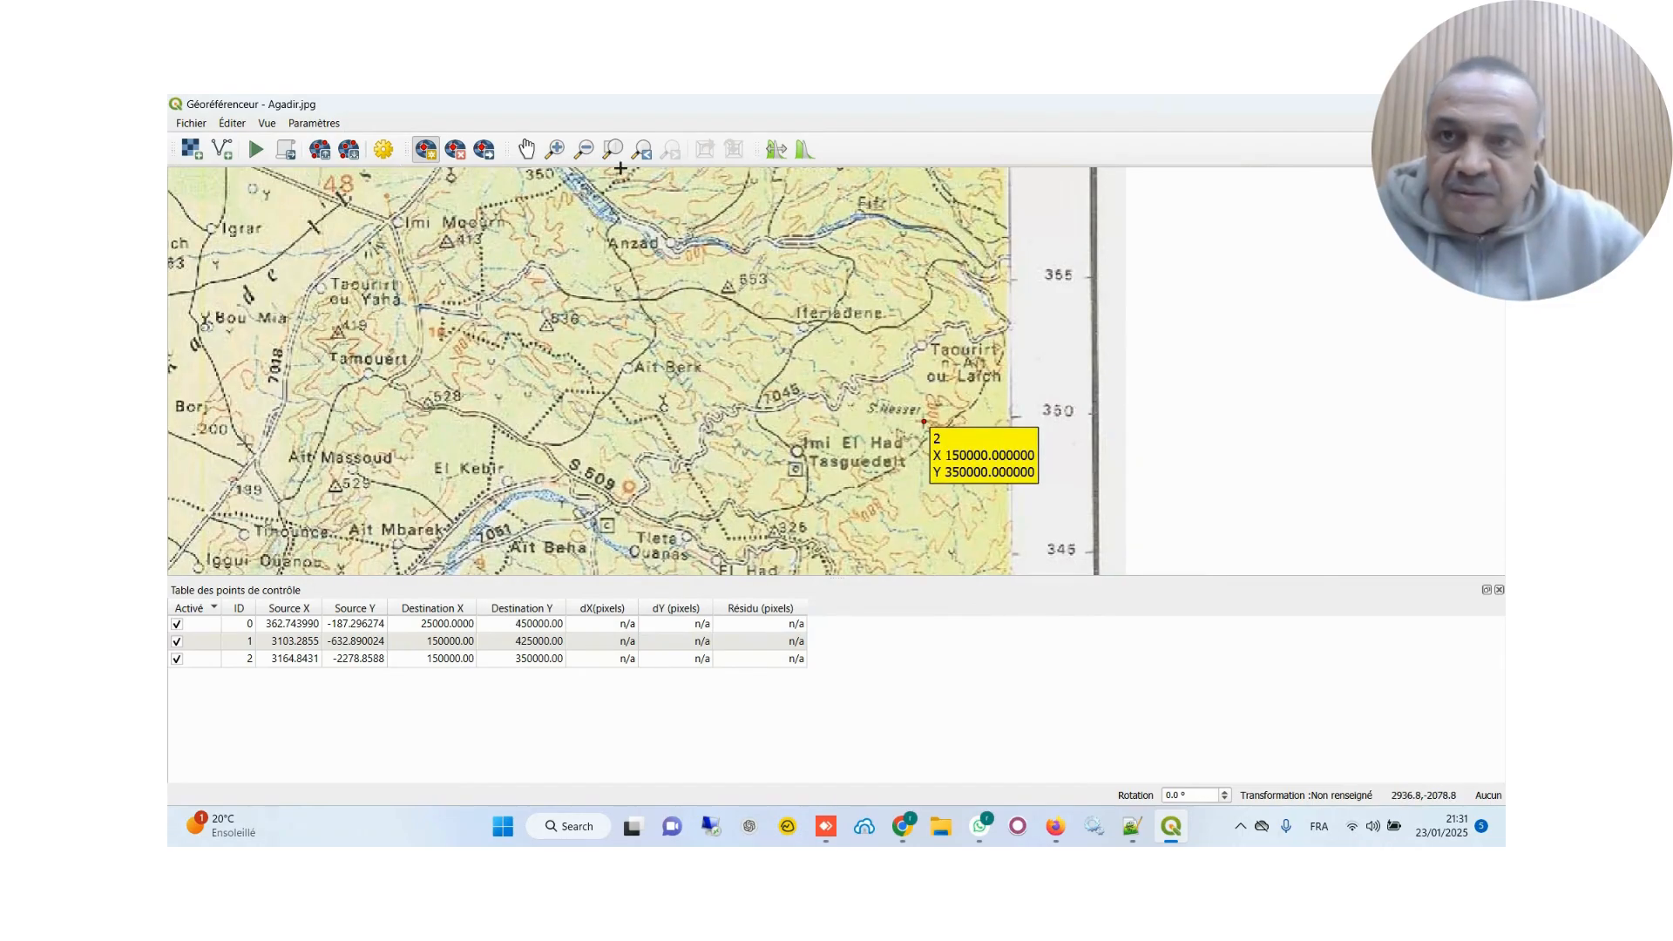
click(526, 149)
drag(880, 454, 896, 241)
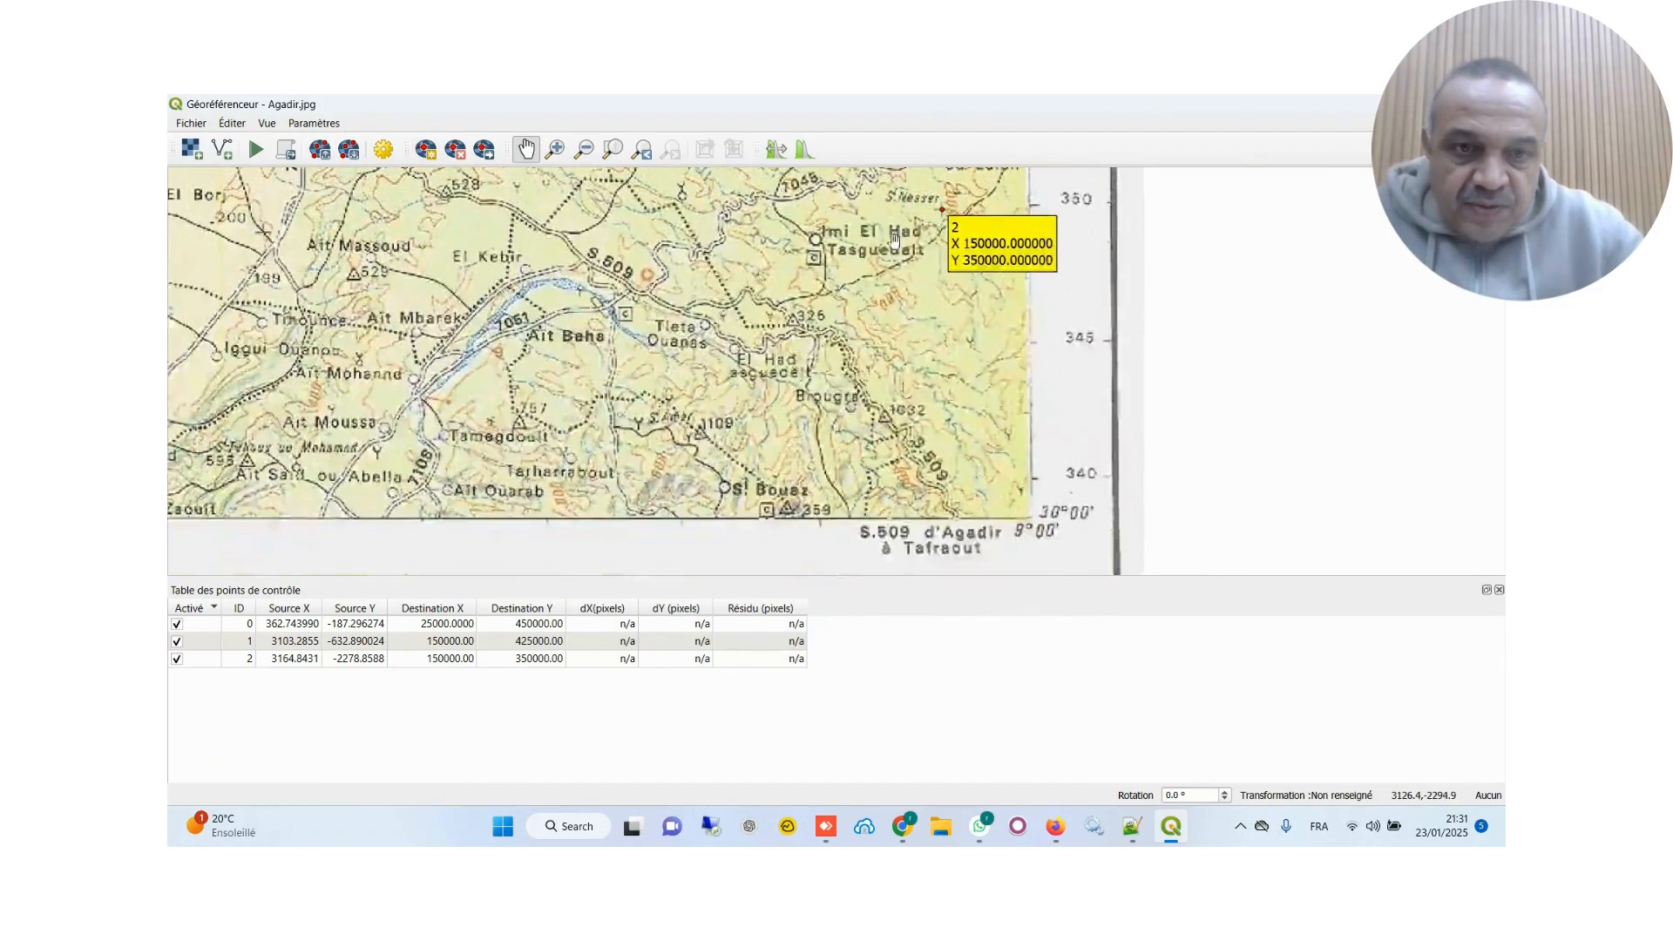
drag(903, 403, 912, 334)
scroll(974, 526, up, 2)
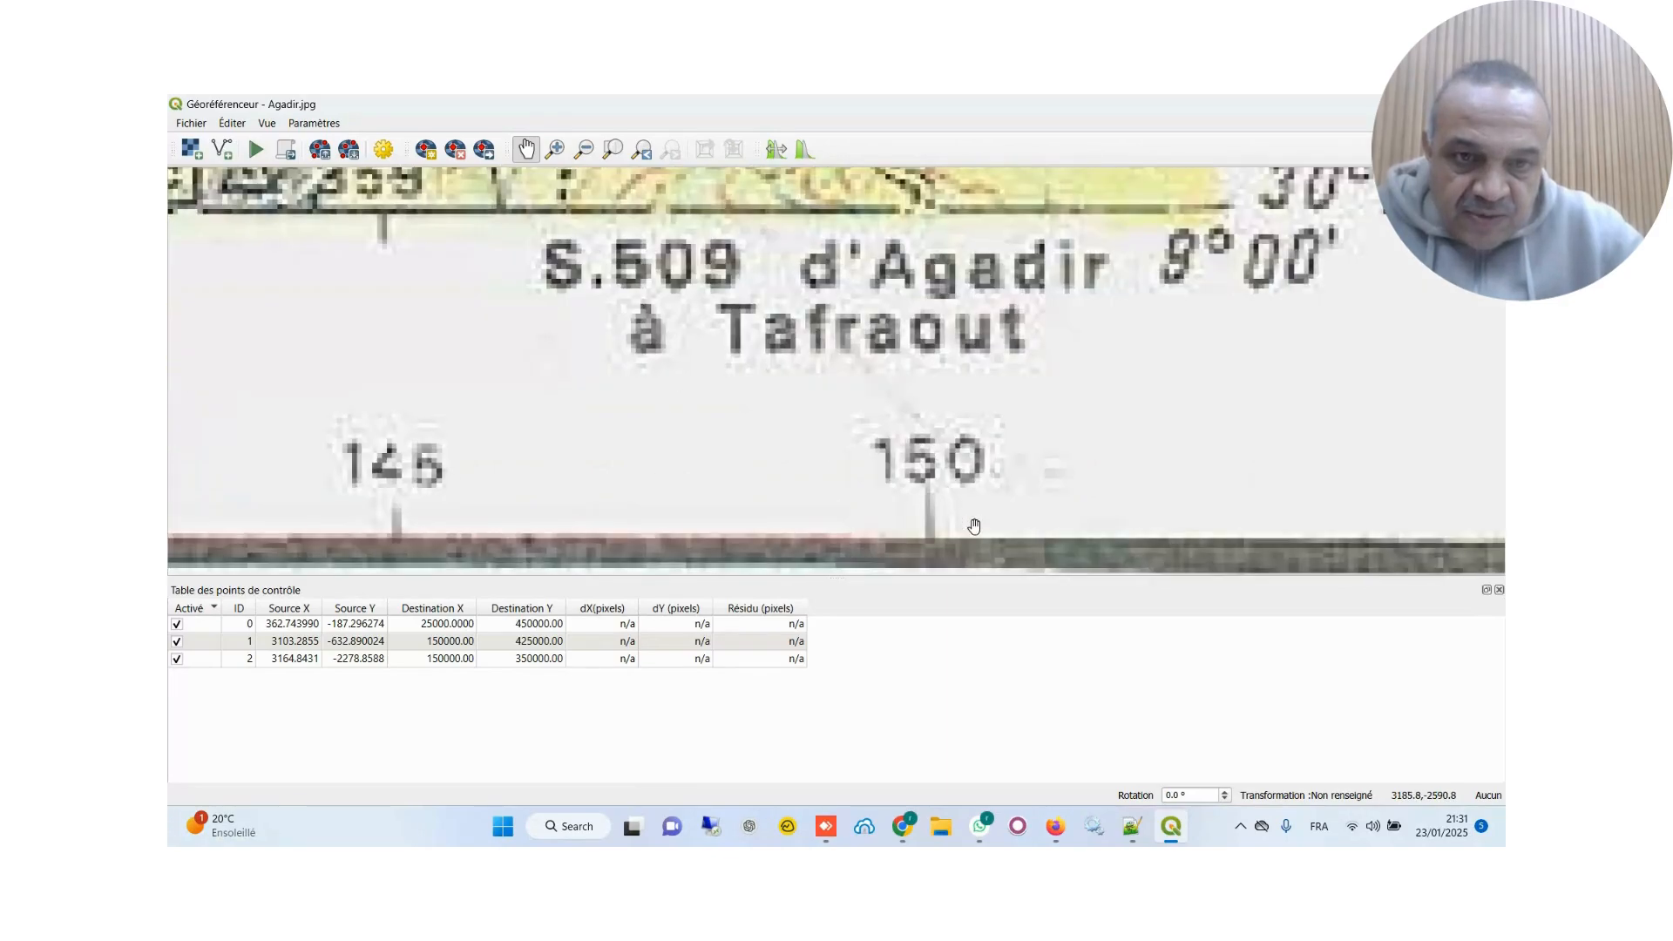
scroll(974, 526, down, 4)
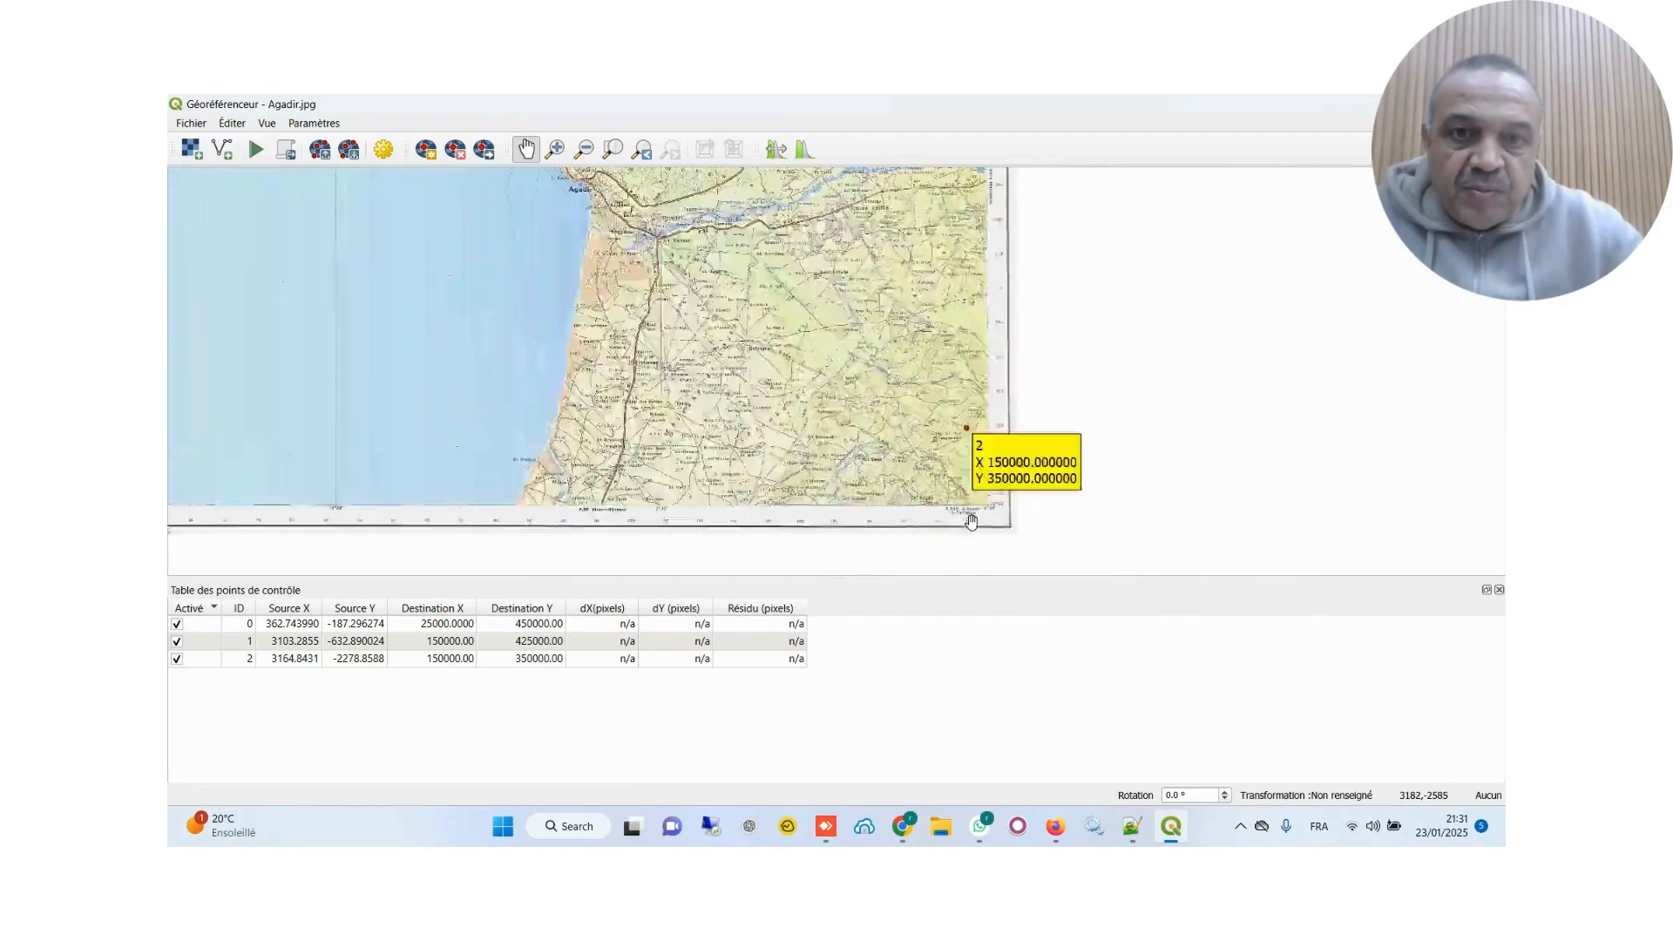
Examine the map's south-west corner and the labels along its western and southern edges to identify the nearest grid cross
drag(640, 457, 896, 404)
scroll(780, 453, up, 2)
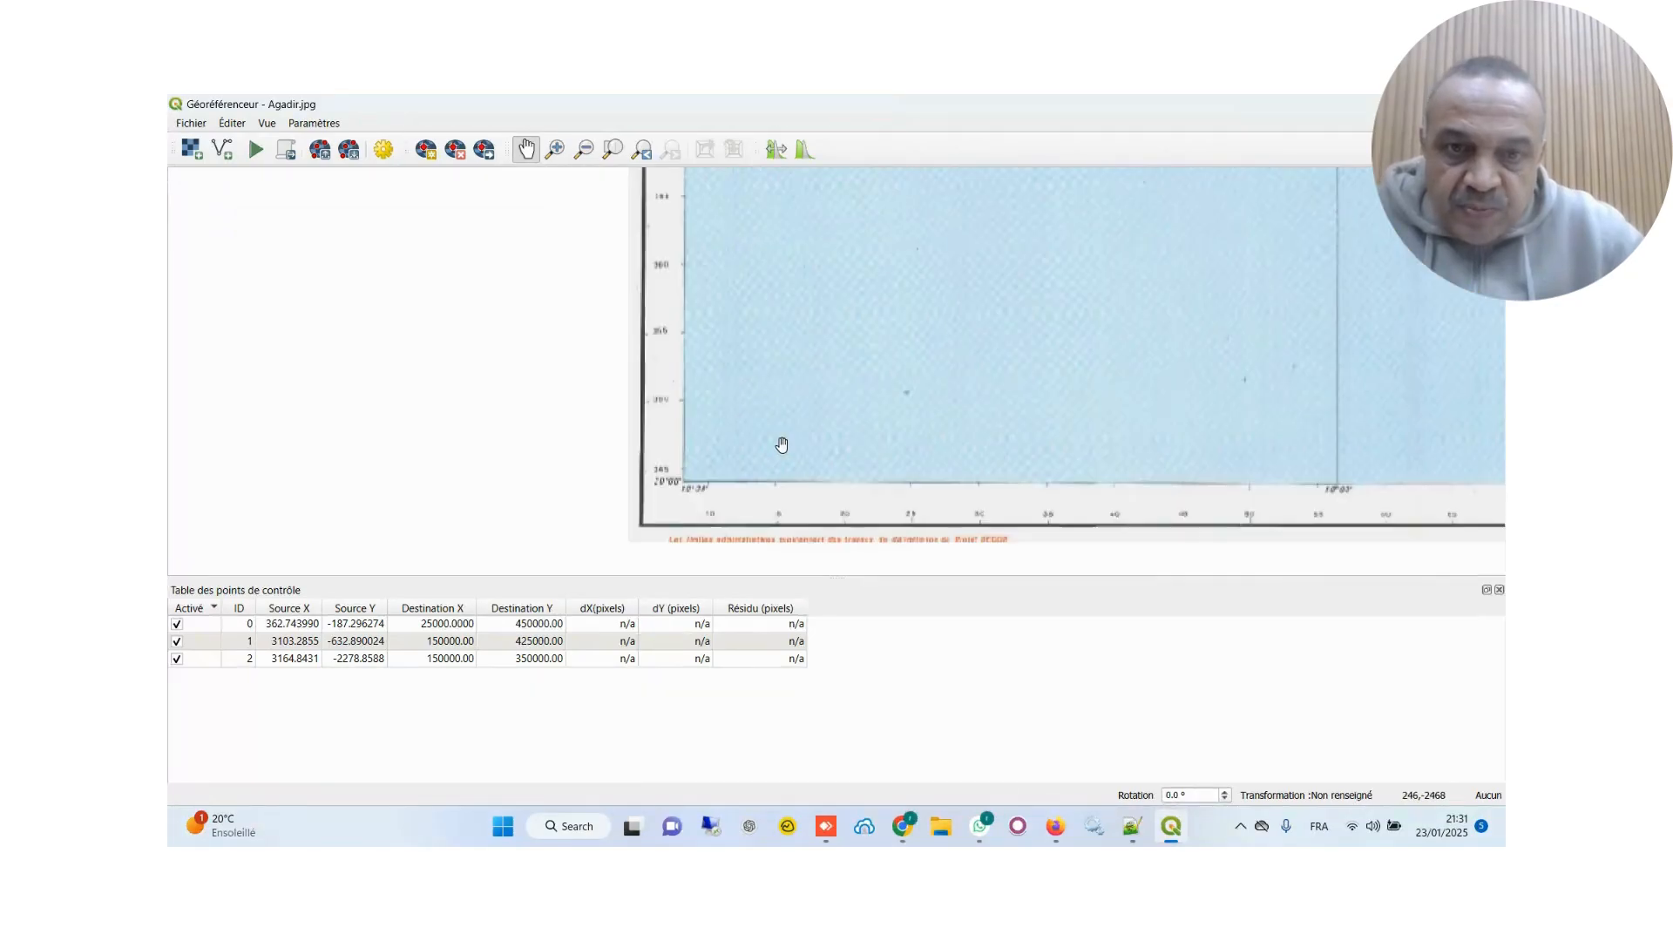
scroll(926, 405, up, 1)
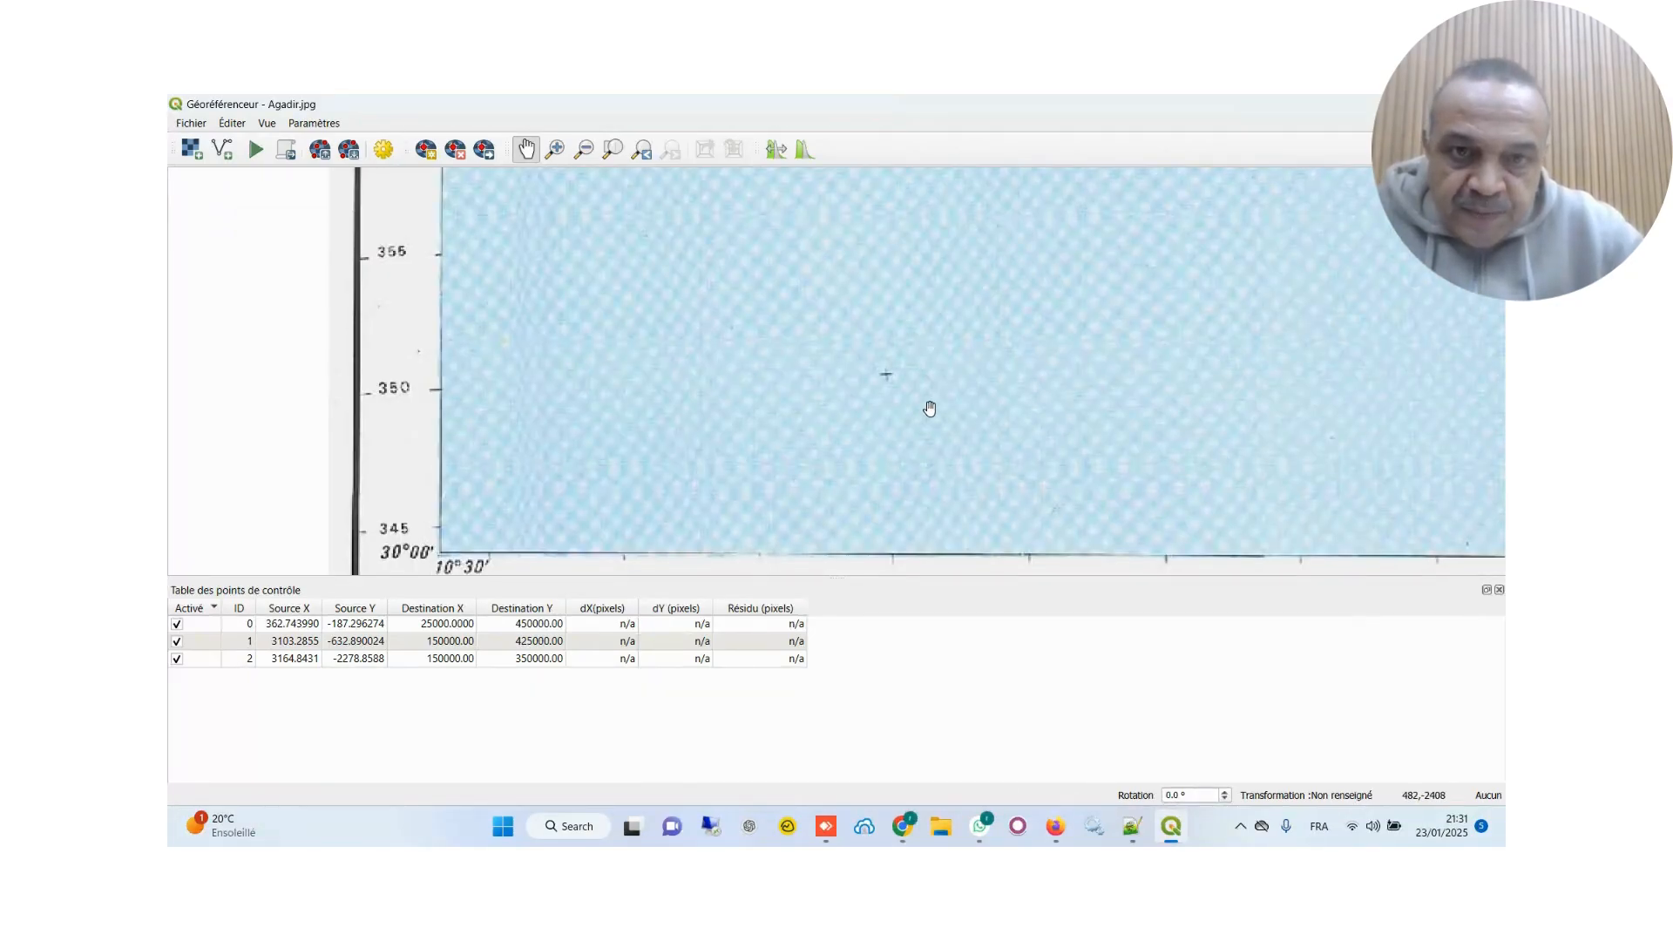
scroll(930, 411, down, 1)
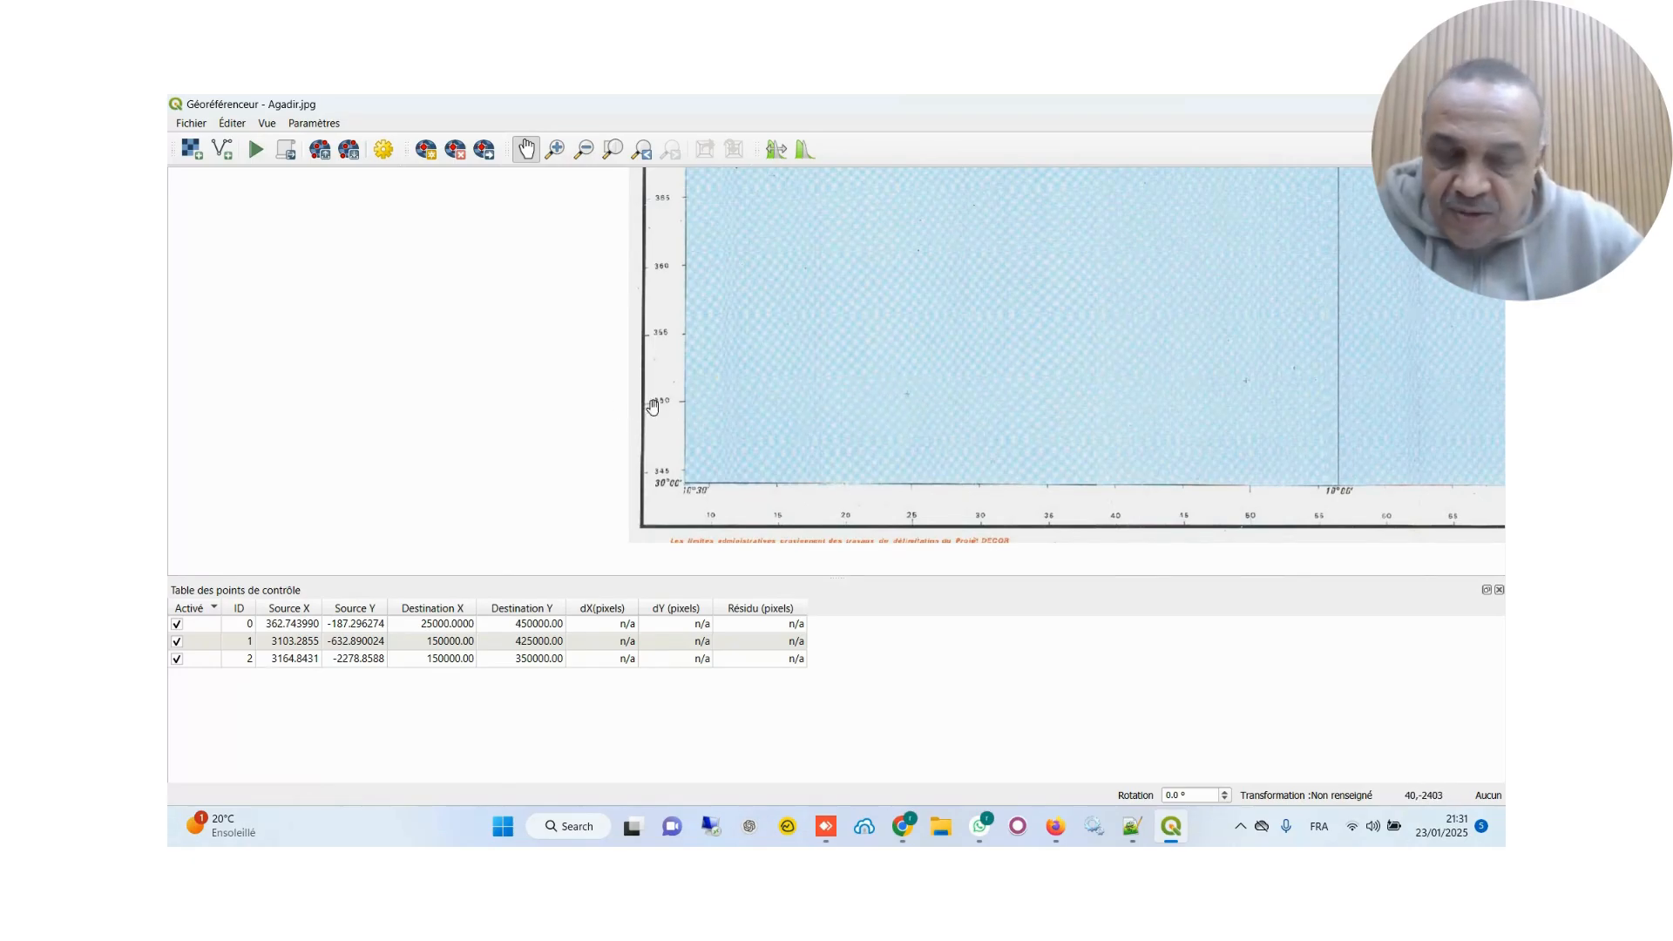
scroll(707, 409, up, 2)
scroll(707, 410, down, 3)
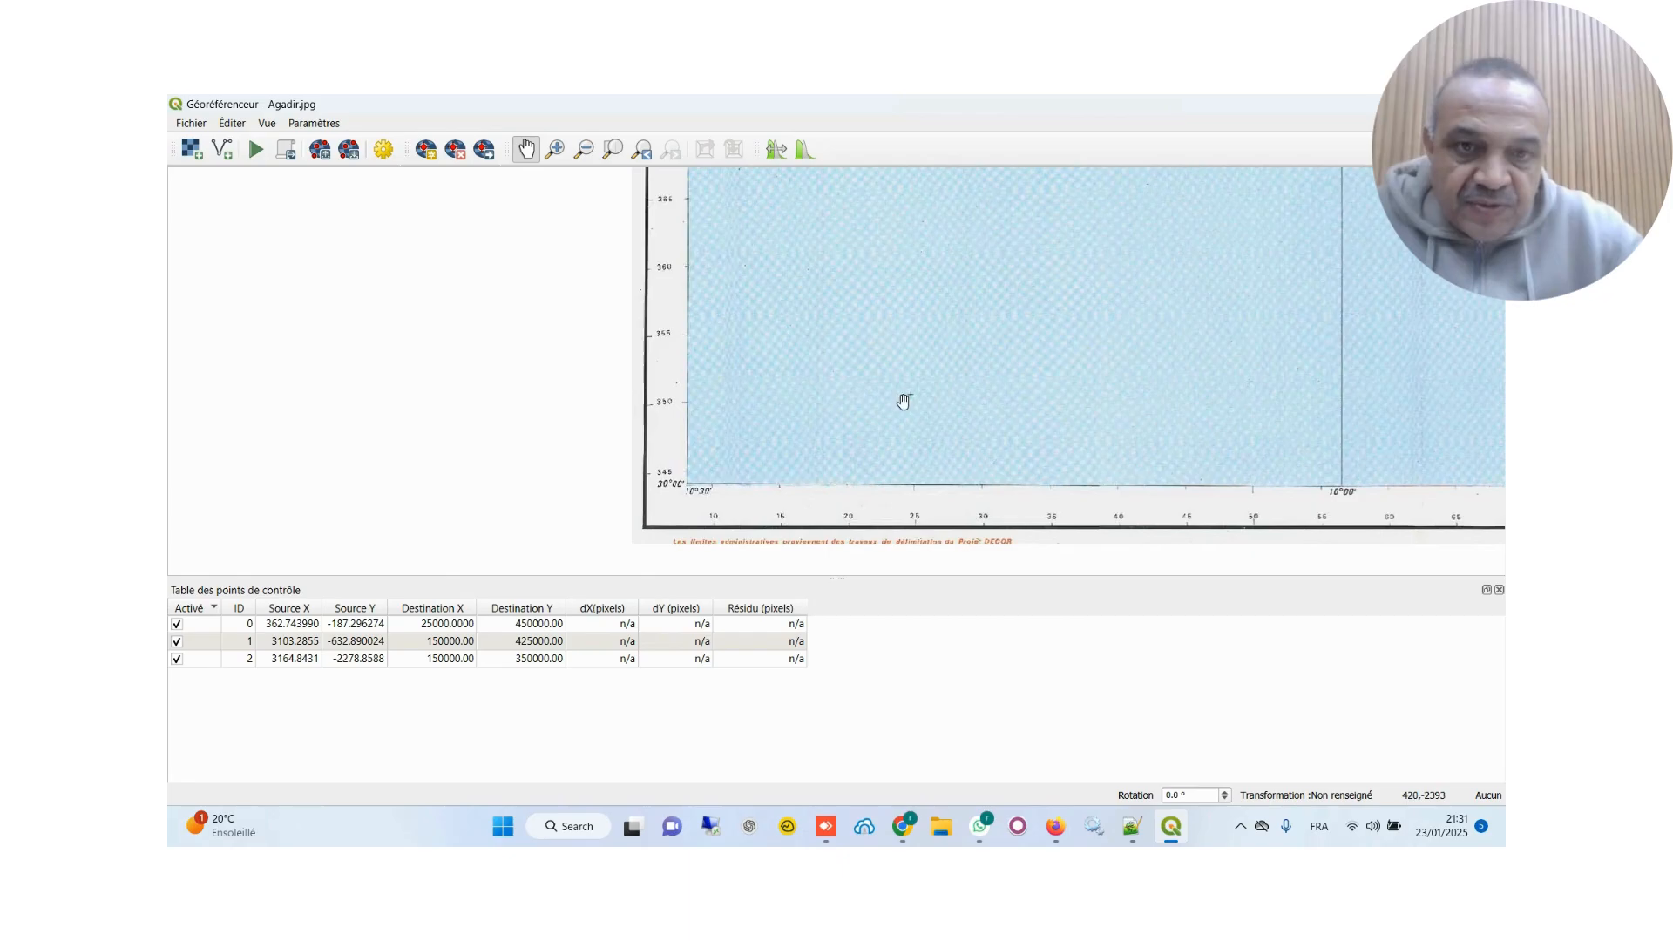
Add a control point on the grid cross near the south-west corner, with X 25000 and Y 350000 in EPSG:26192
scroll(906, 399, up, 3)
scroll(911, 399, up, 1)
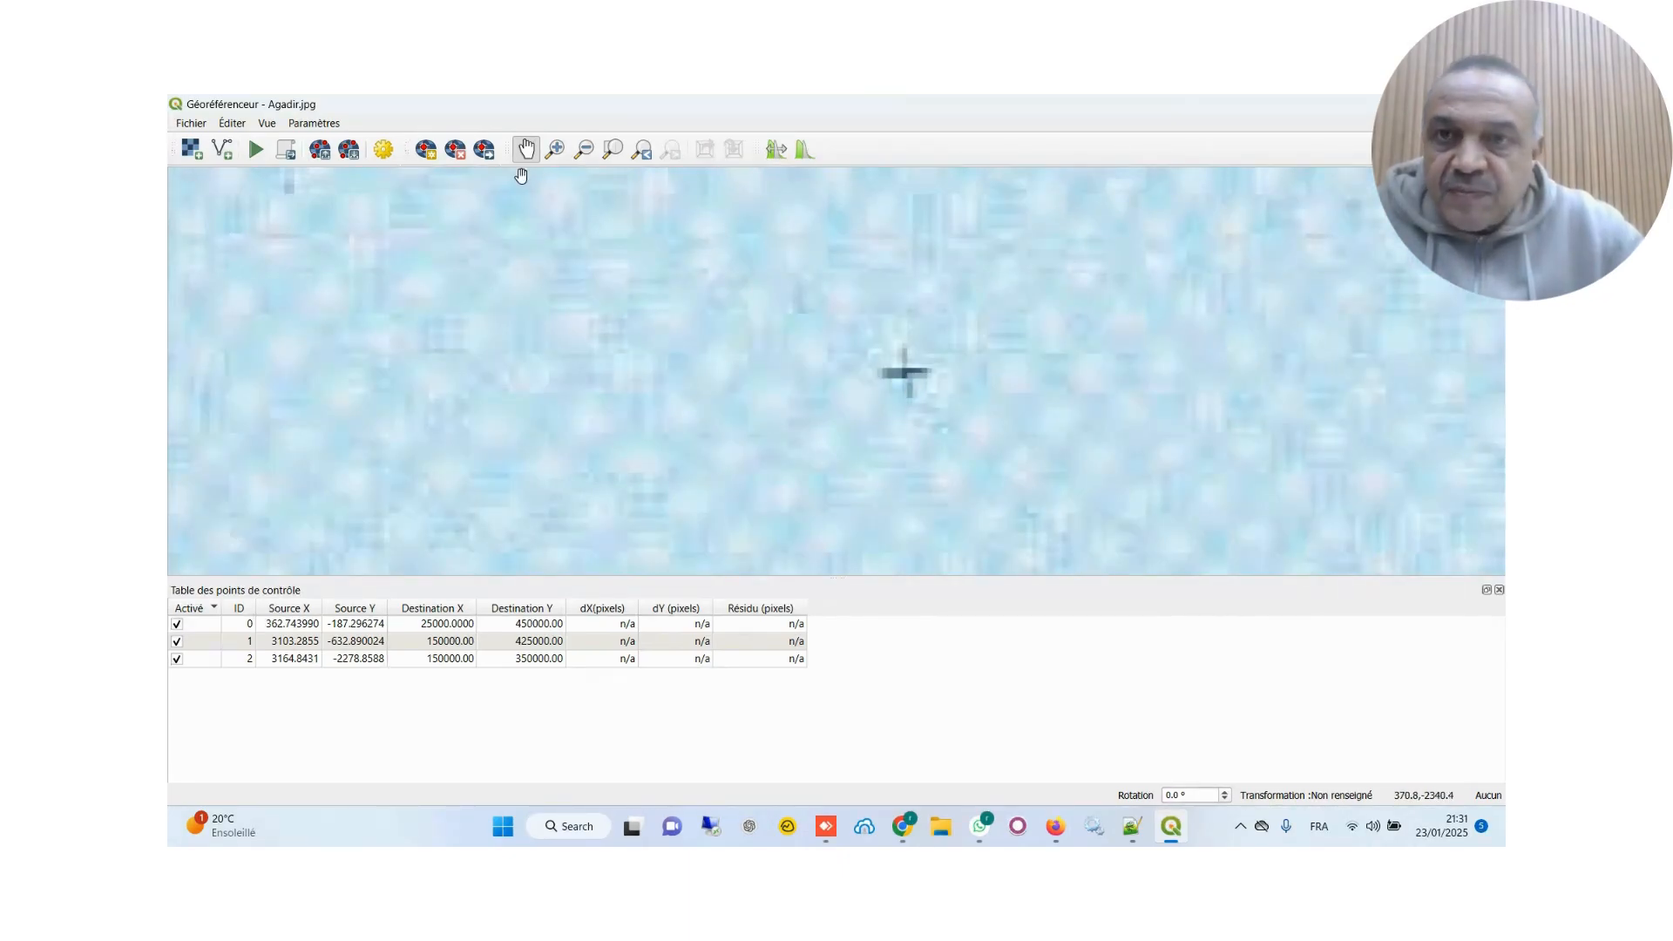
click(425, 149)
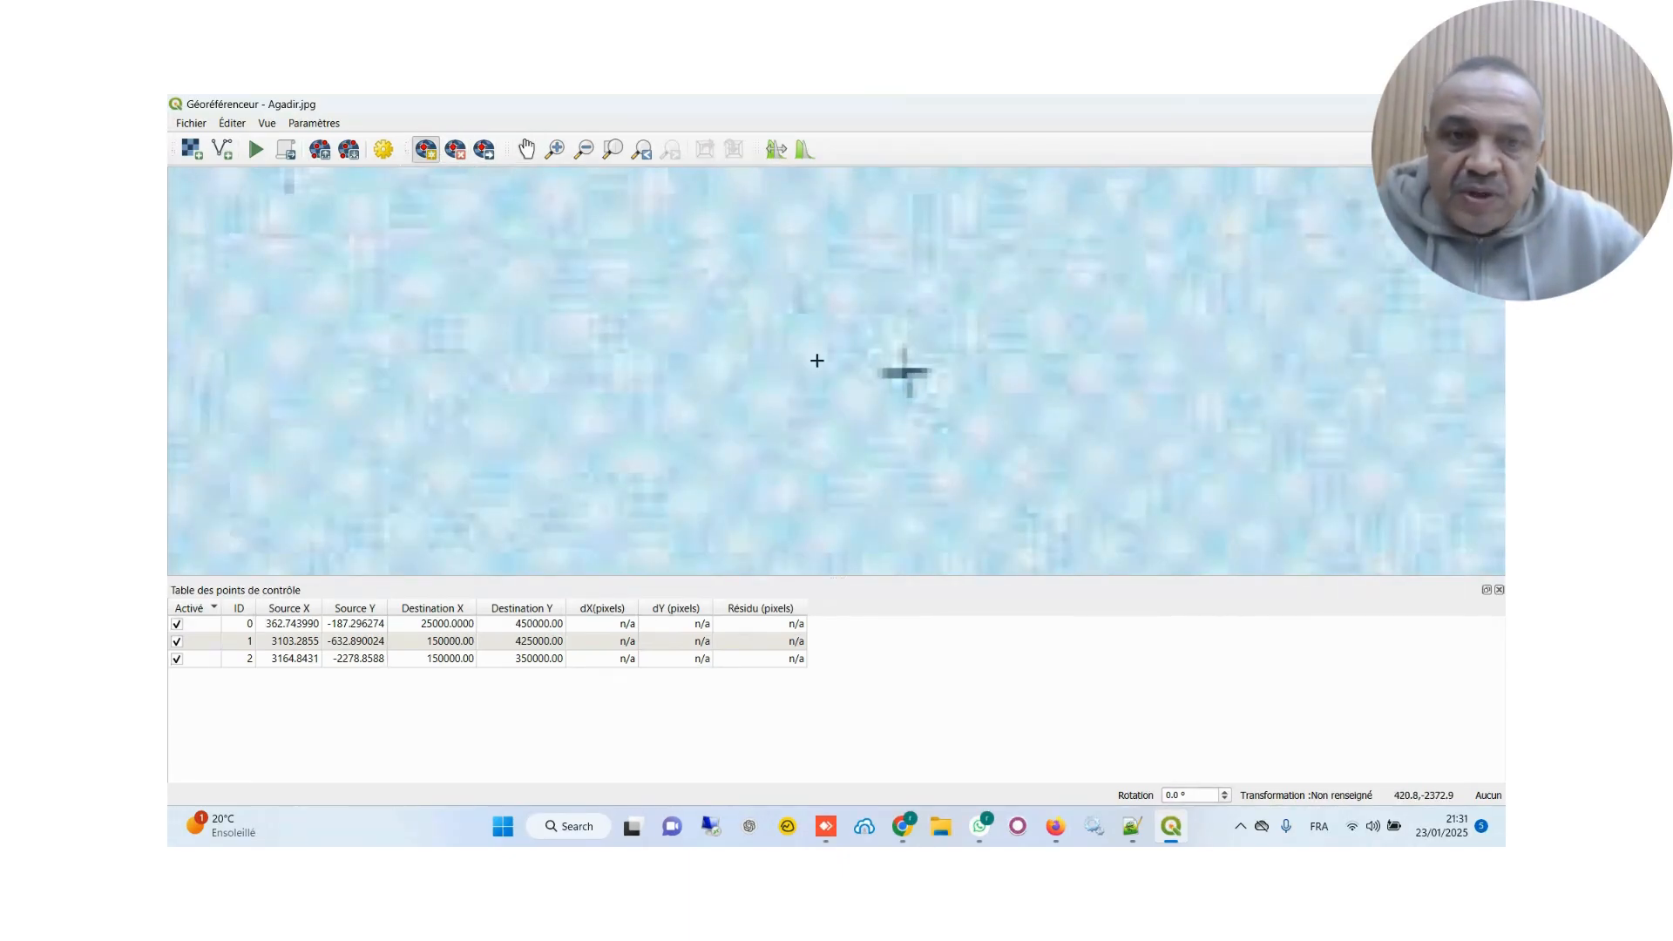
click(904, 371)
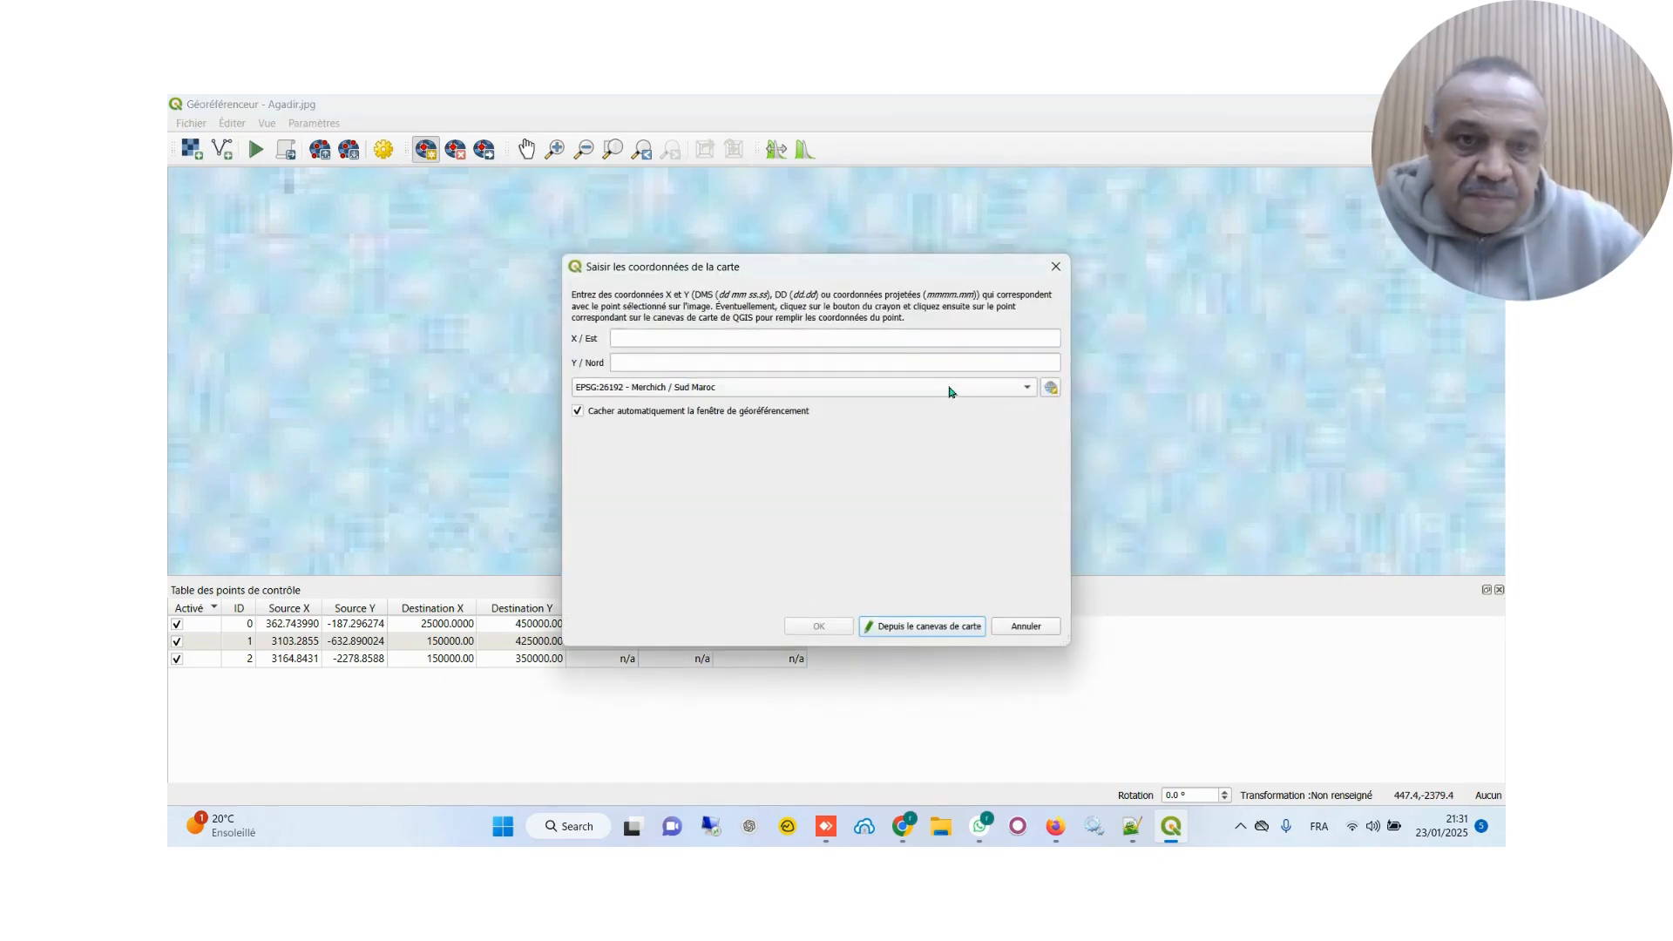
click(917, 338)
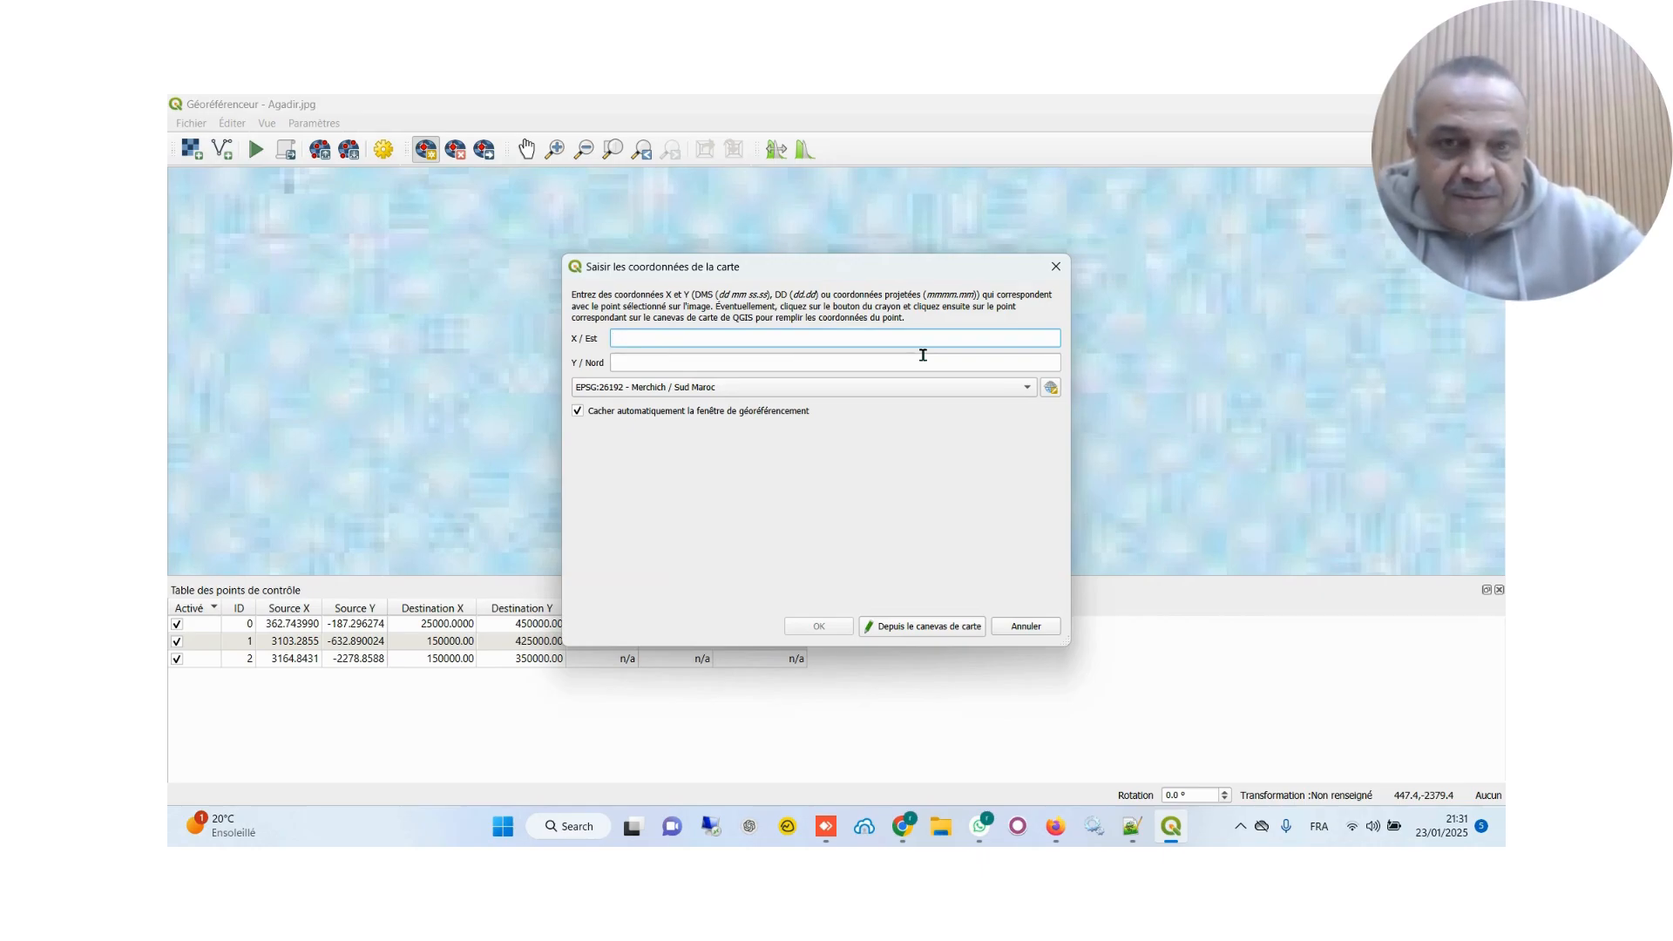
text(2)
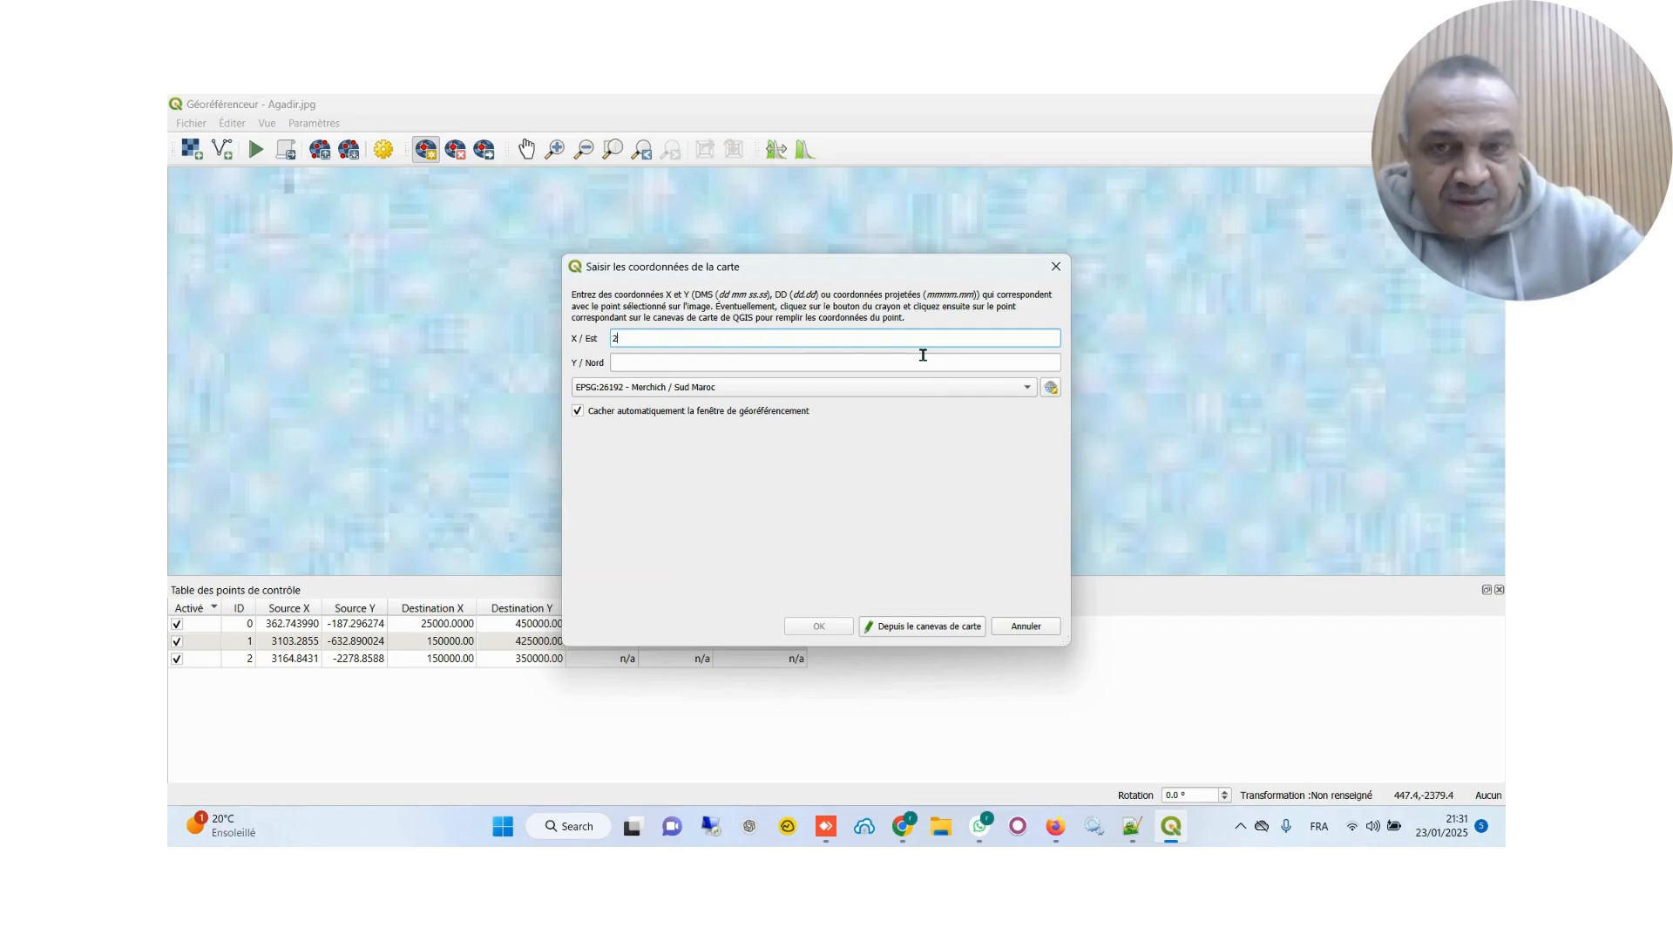
text(5000)
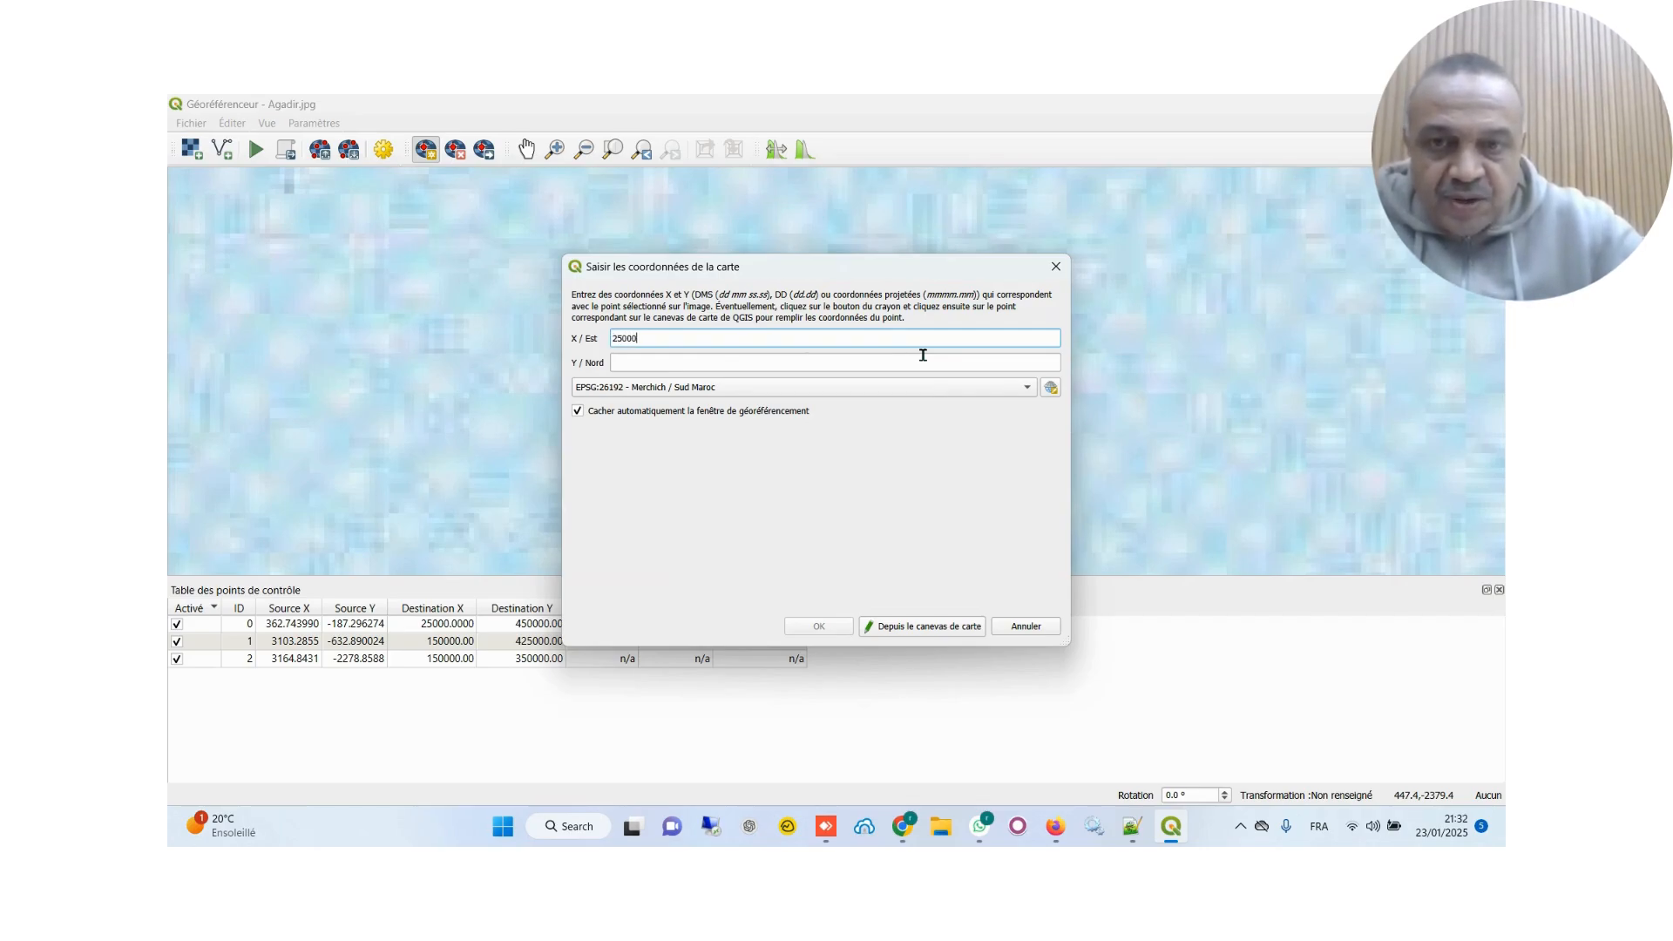
click(777, 360)
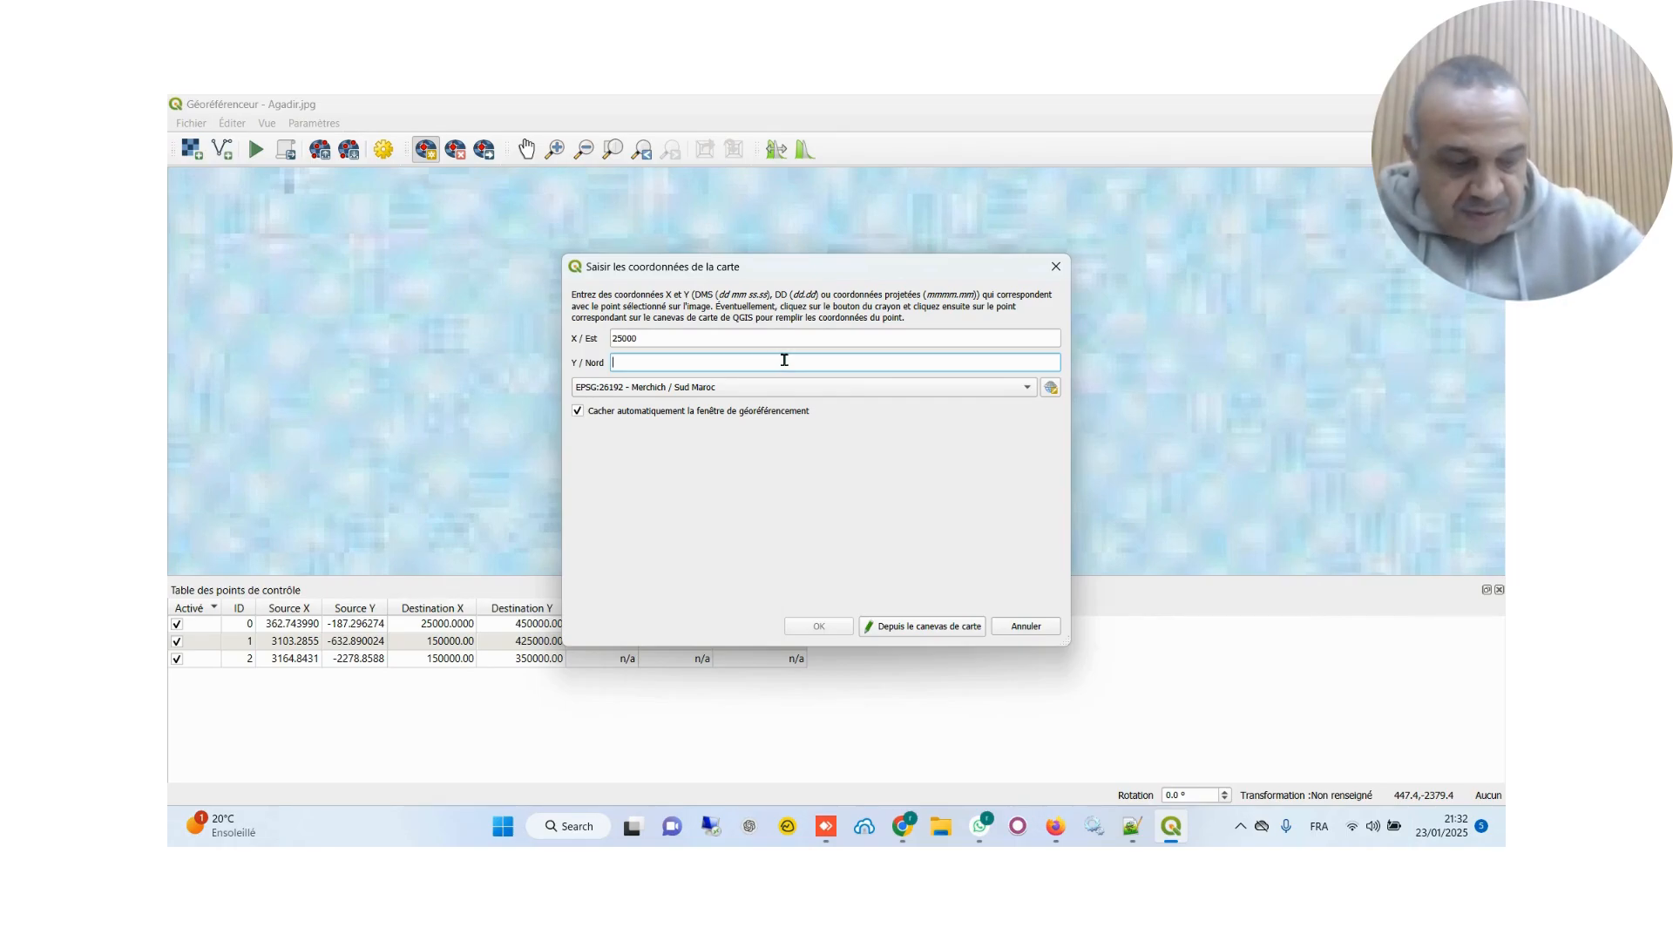
text(35)
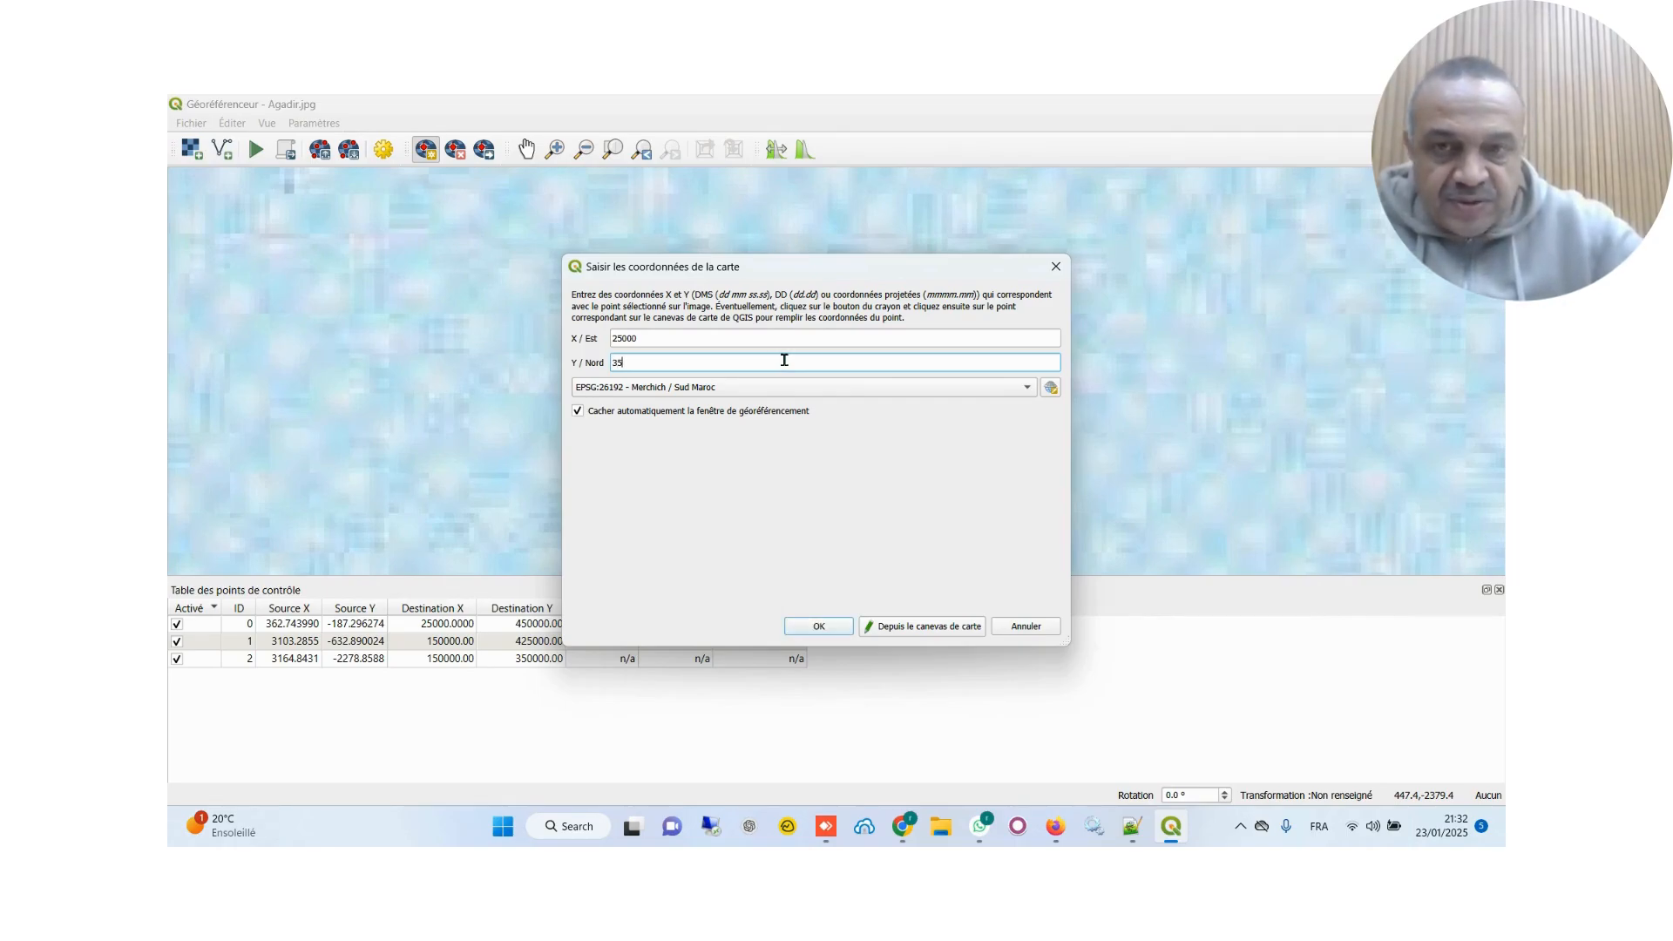
text(000)
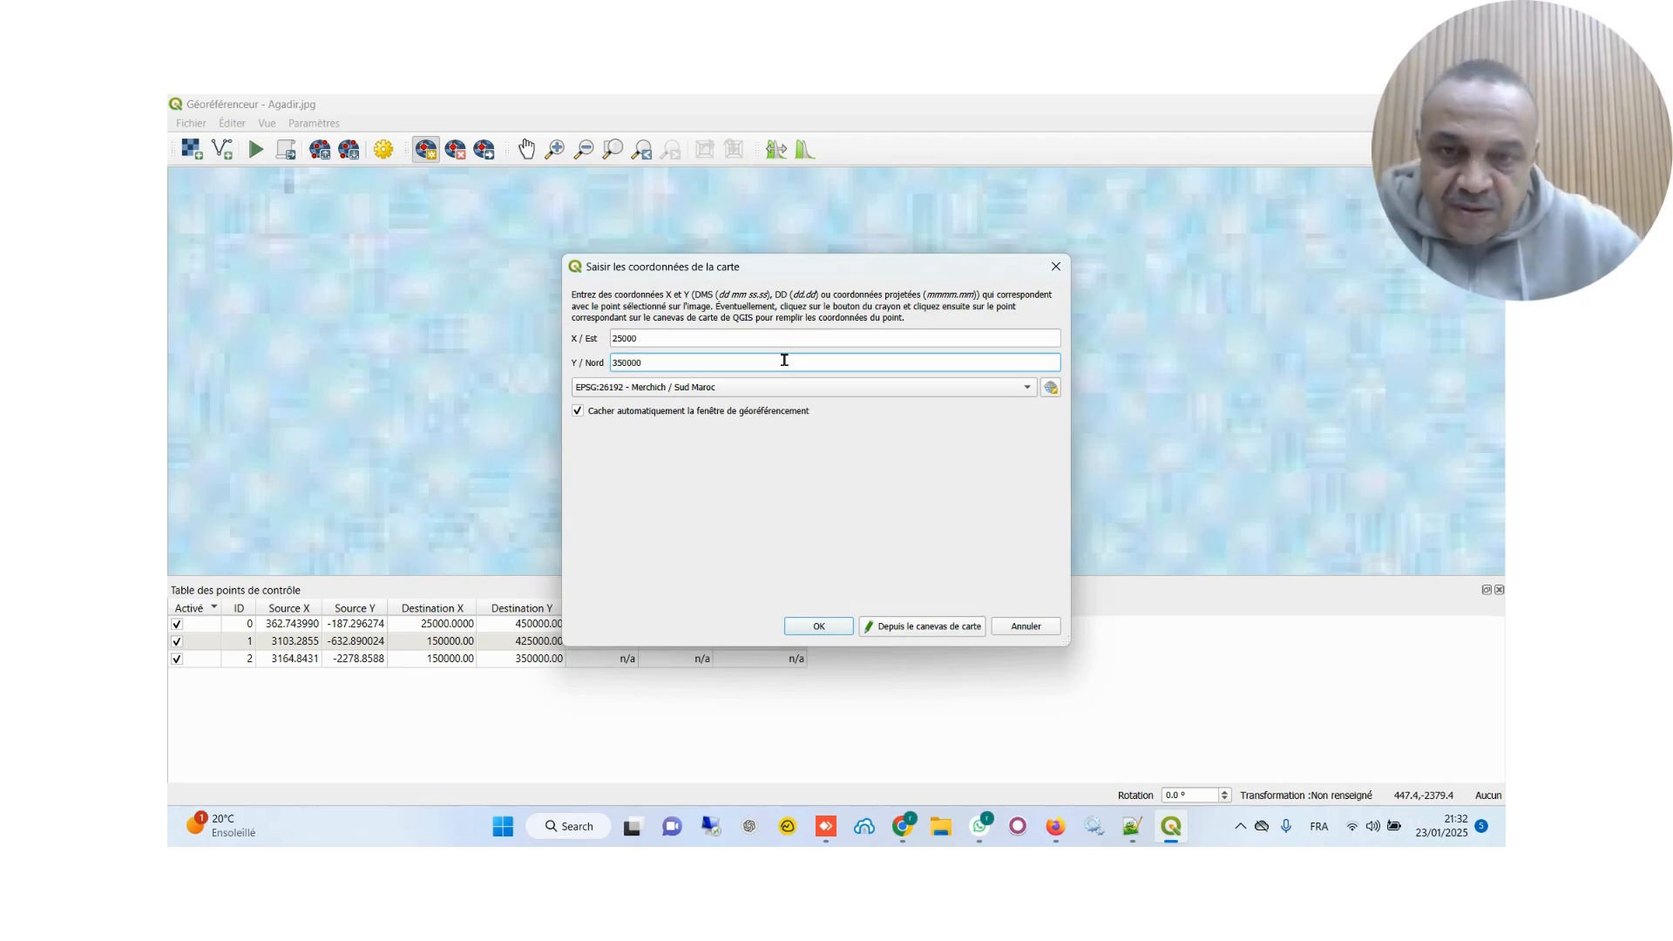
text(0)
click(814, 625)
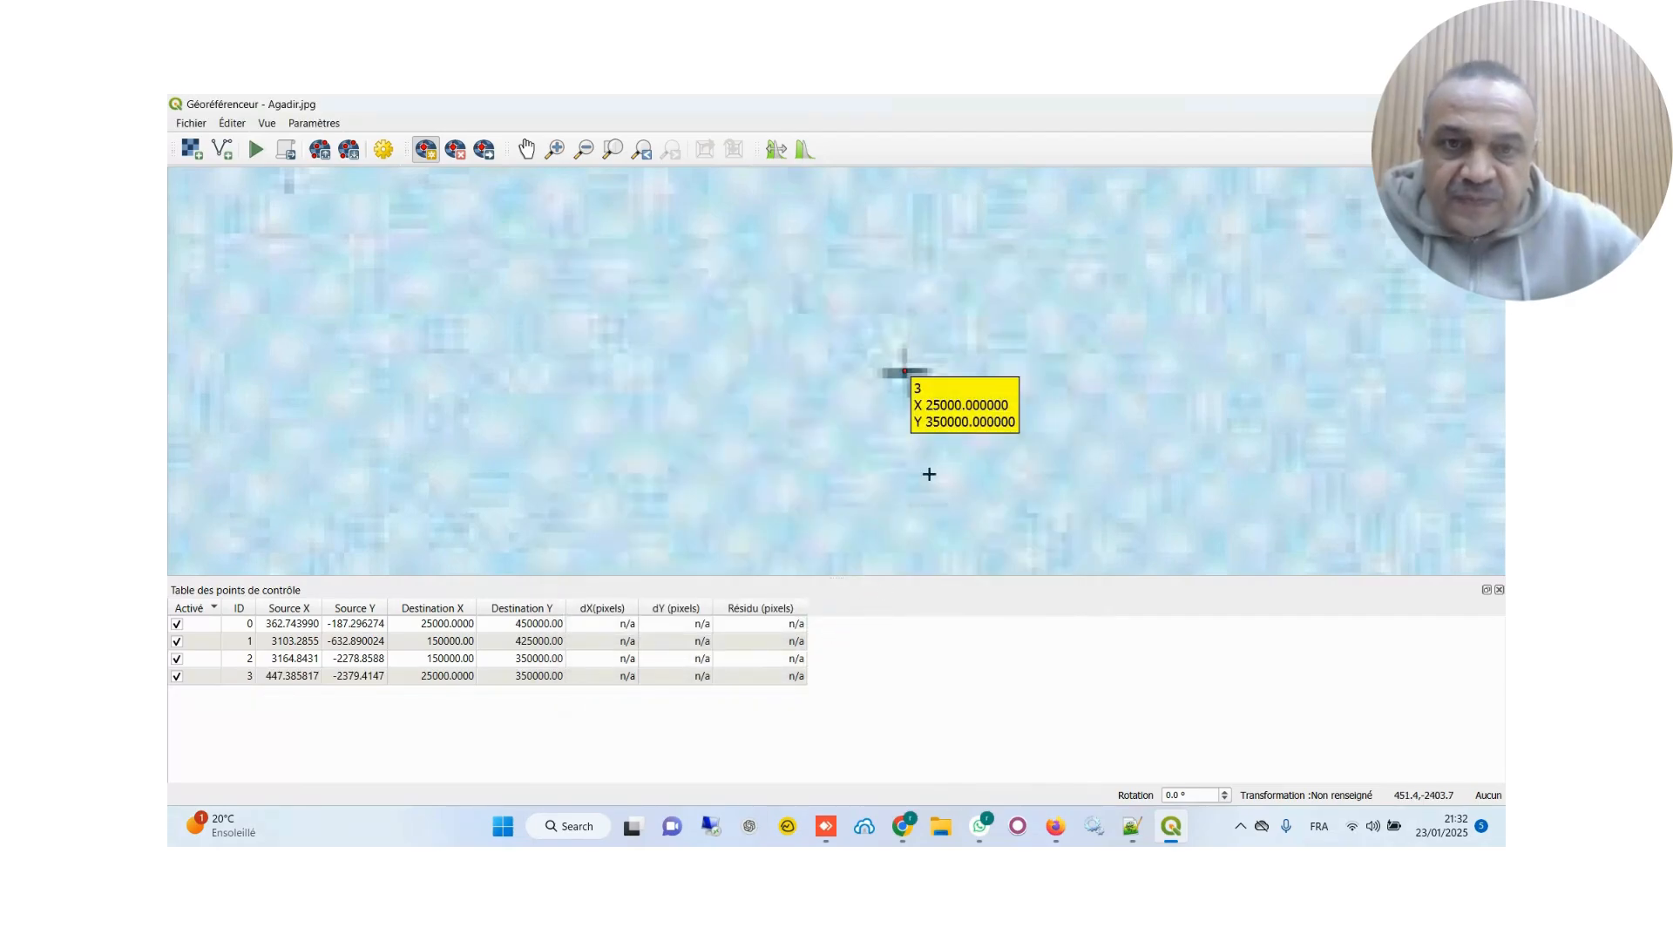
Set the georeferencing transformation type to Linéaire
scroll(929, 474, down, 5)
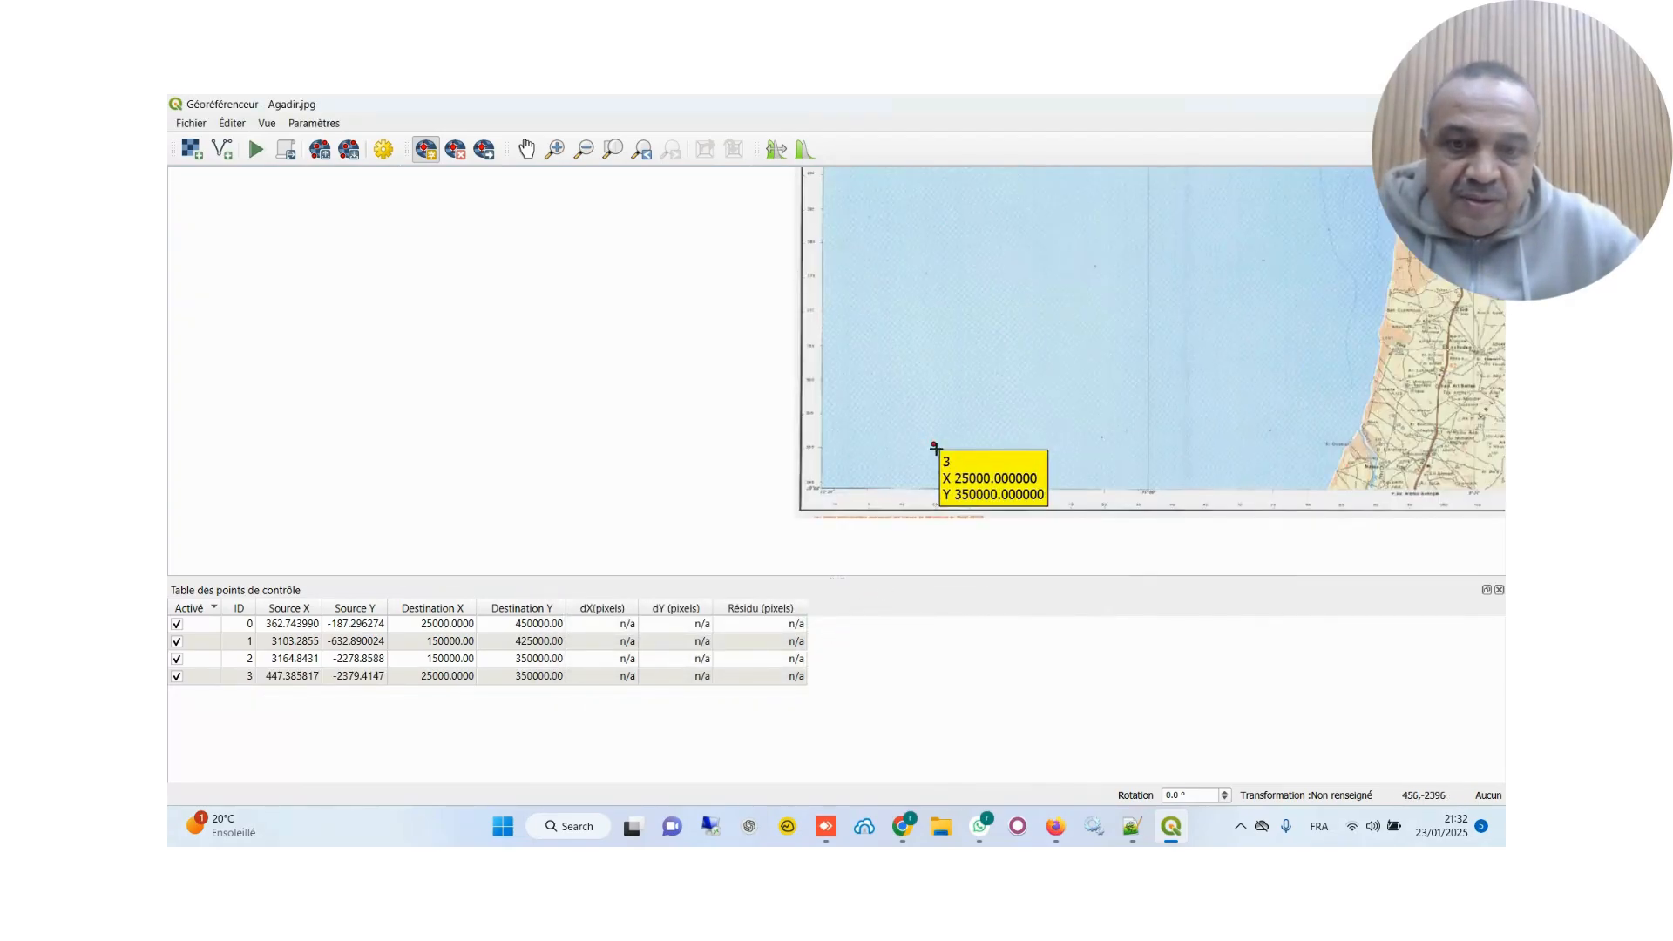
scroll(936, 453, down, 3)
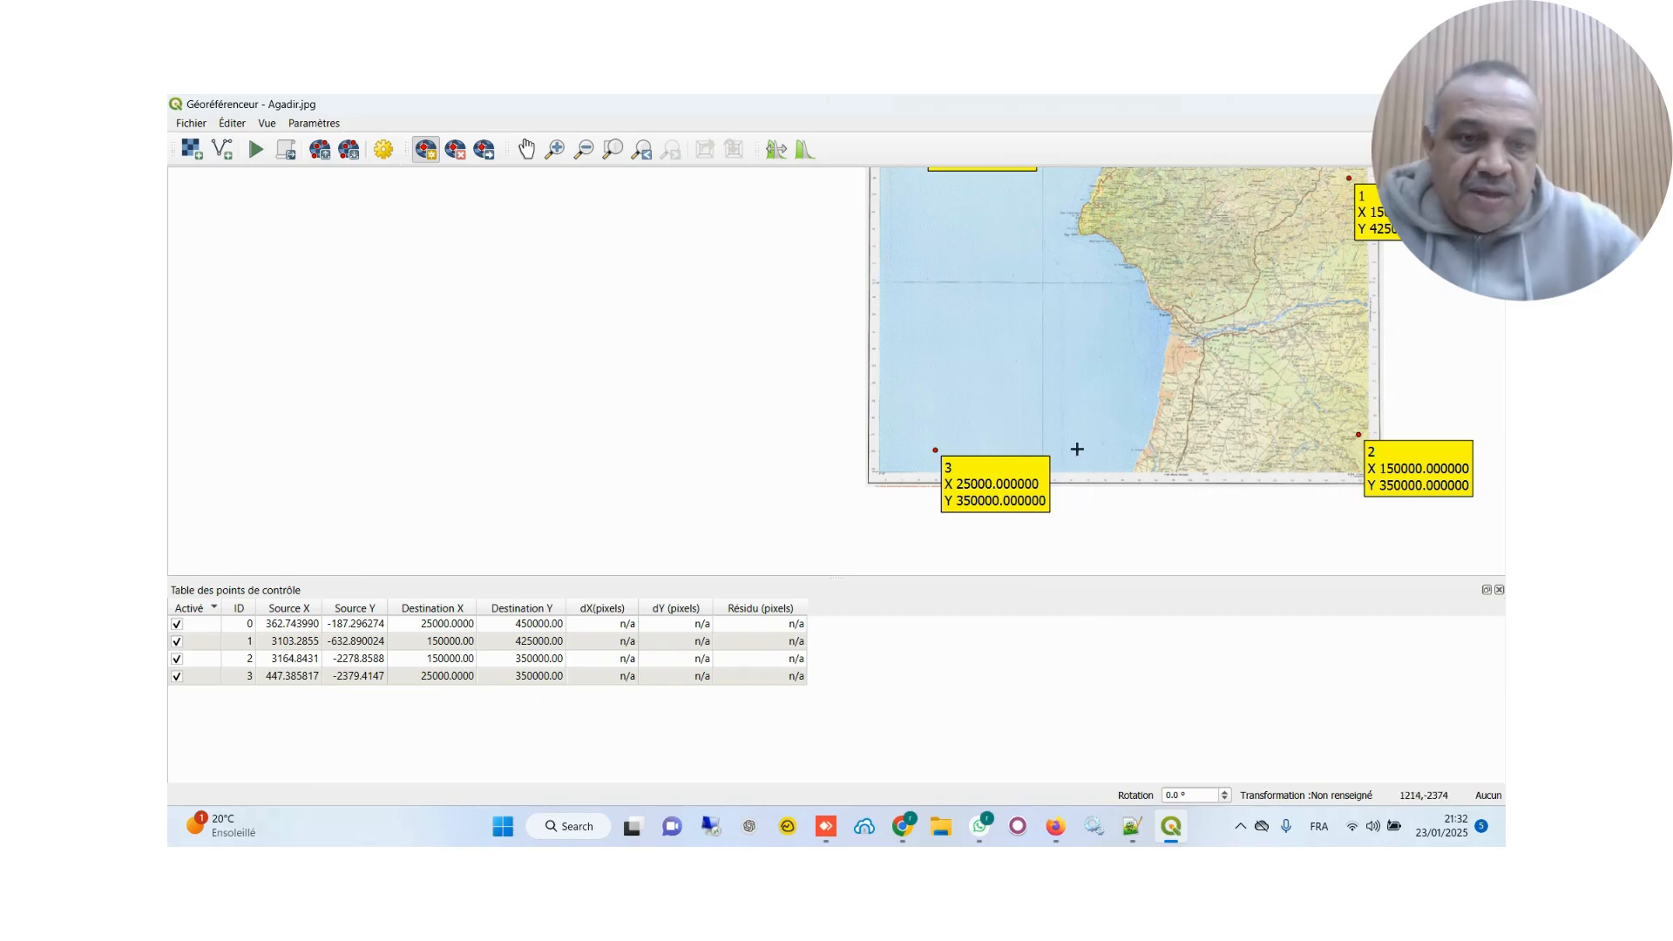
click(527, 148)
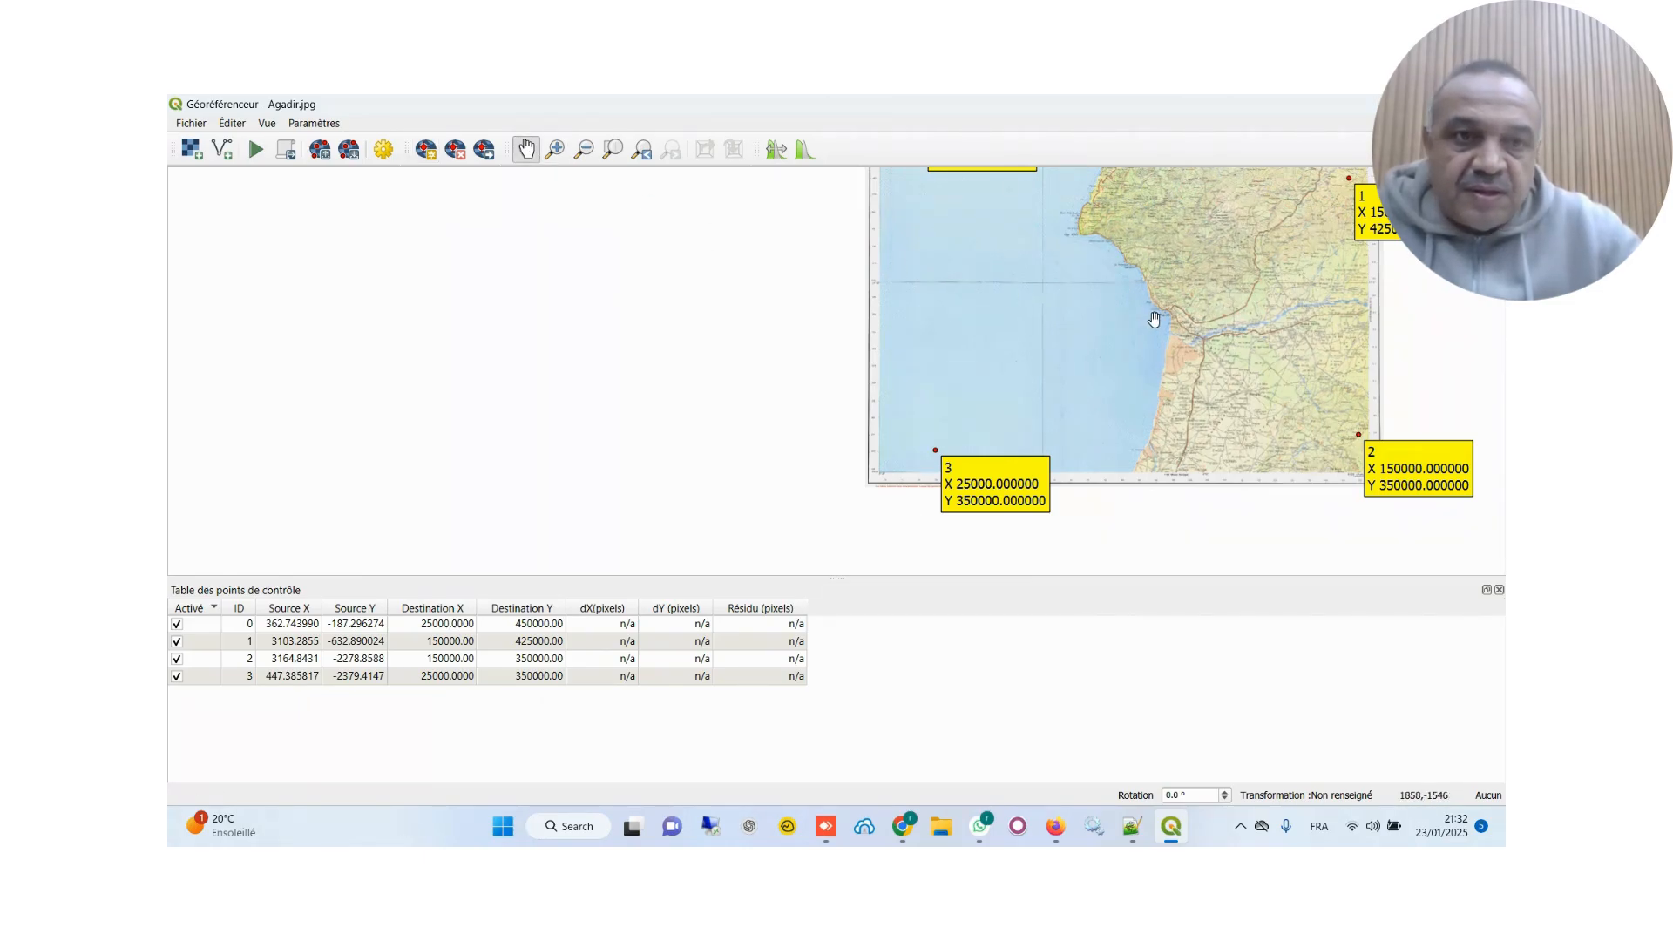
drag(1148, 319, 876, 348)
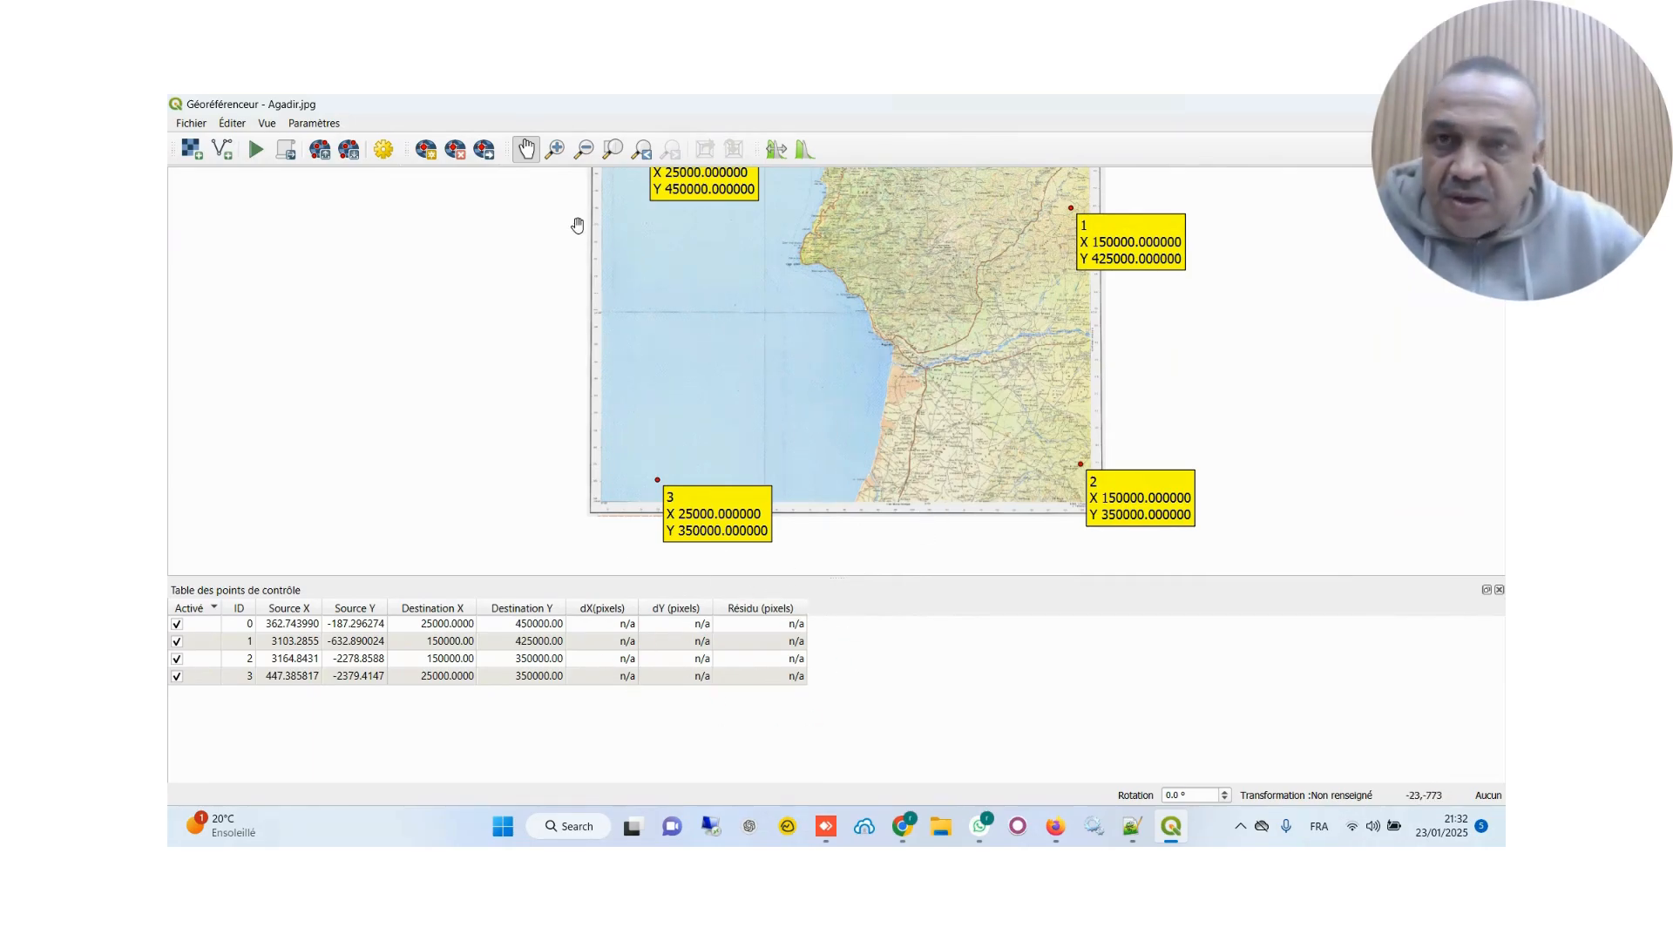
click(384, 150)
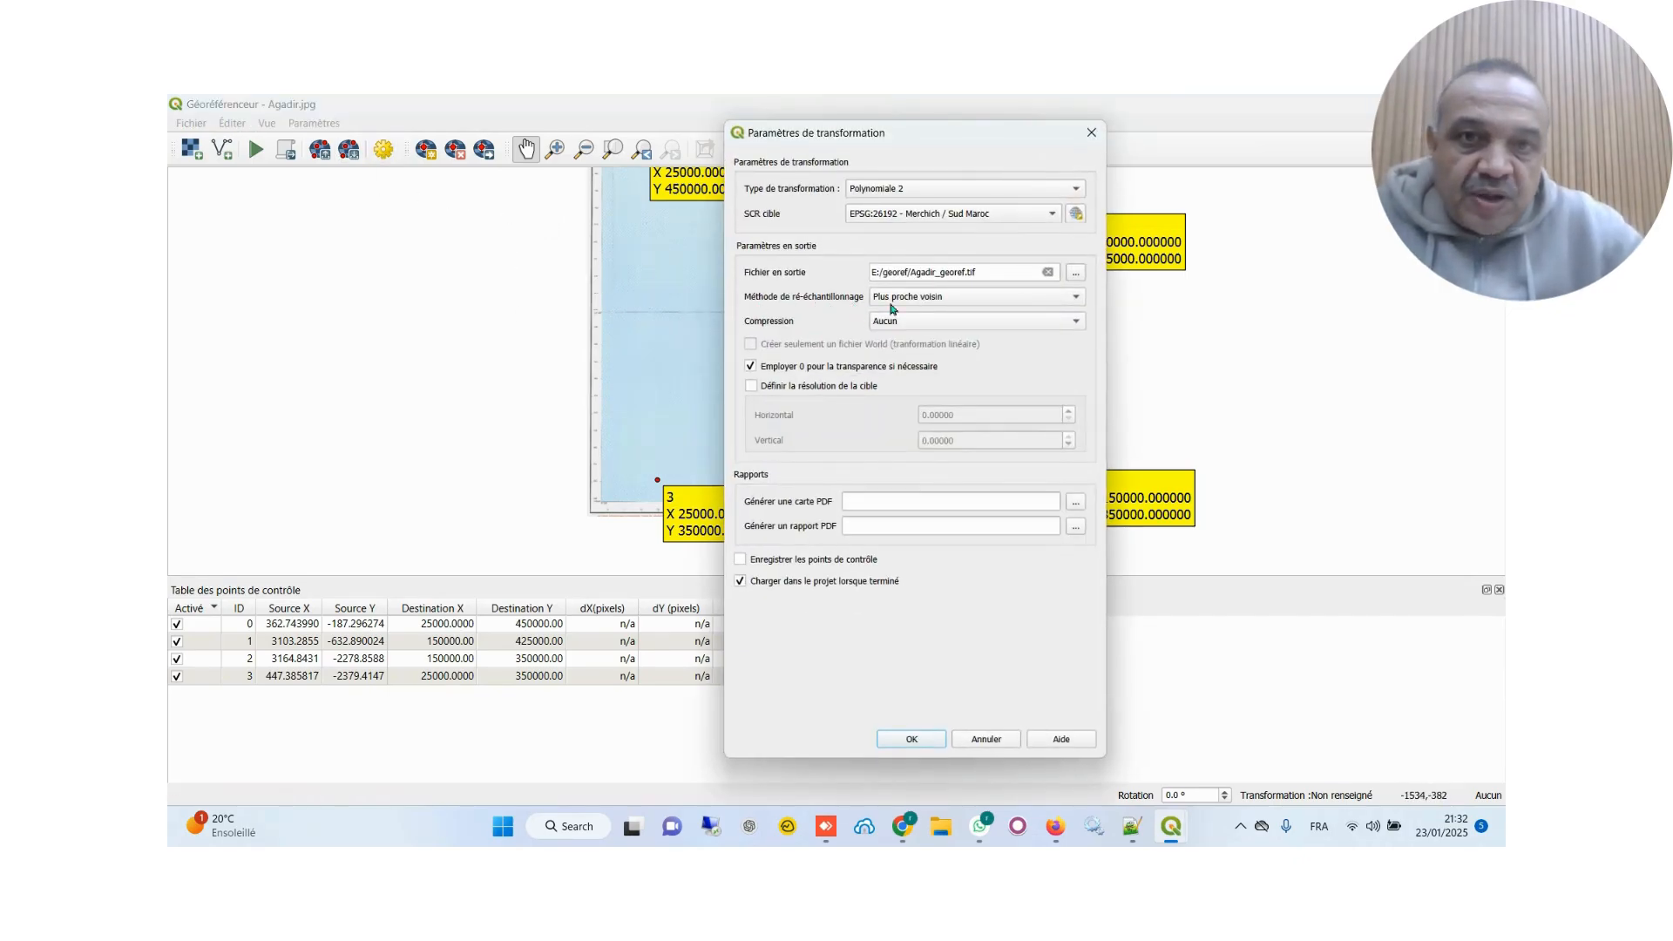
click(933, 188)
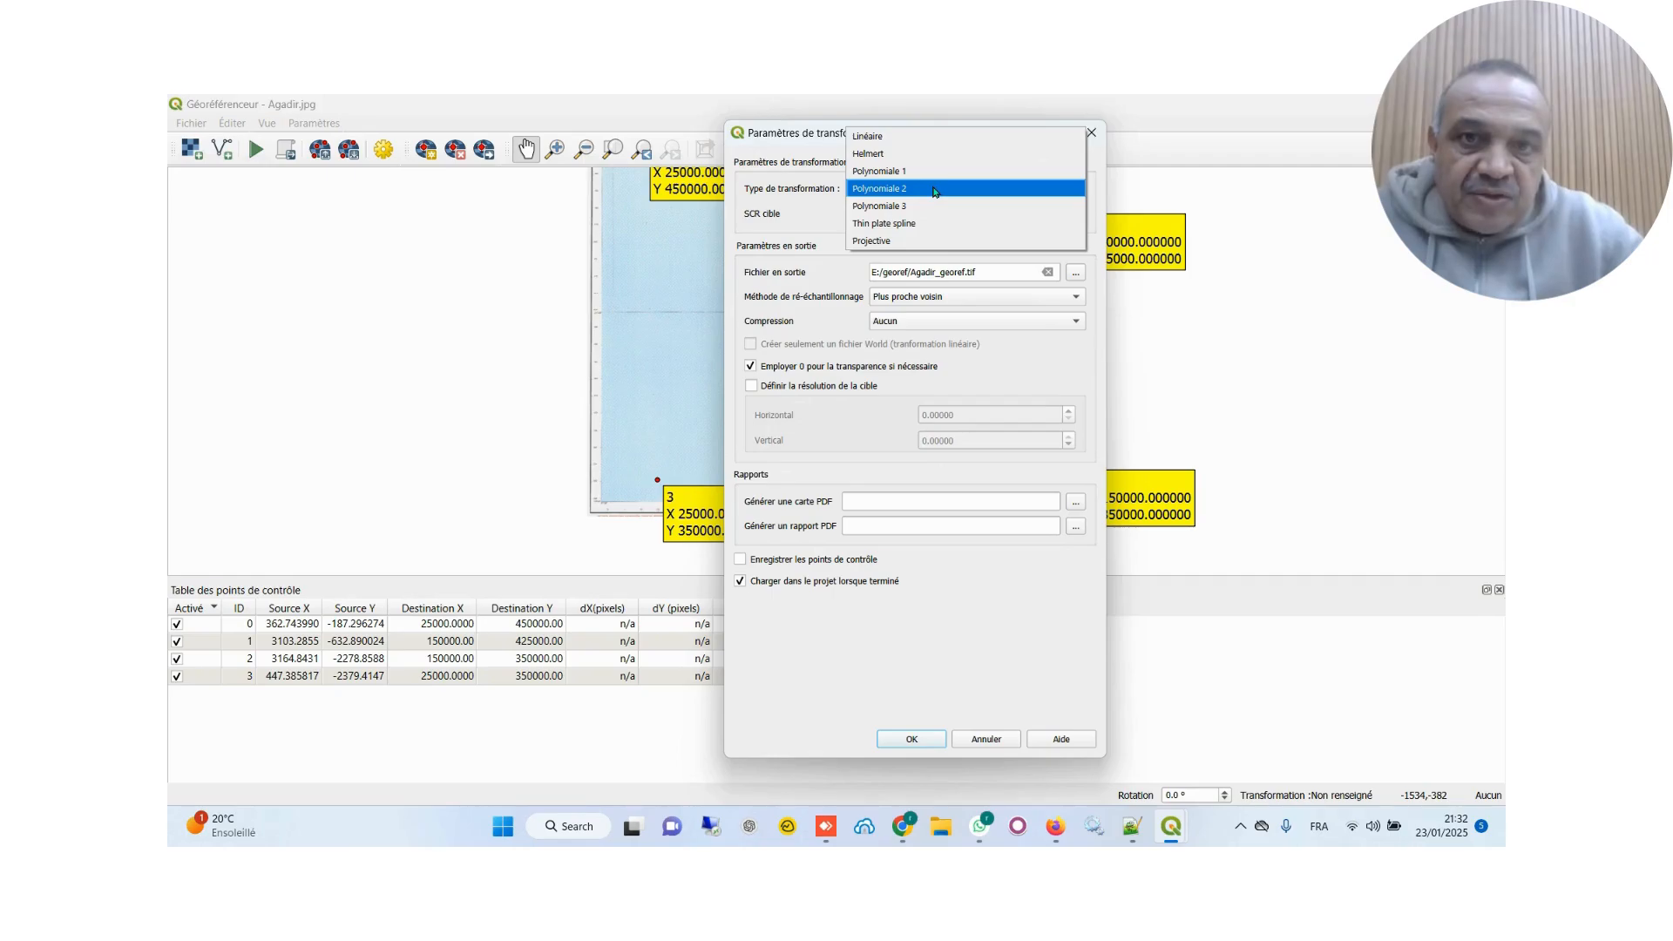
click(941, 140)
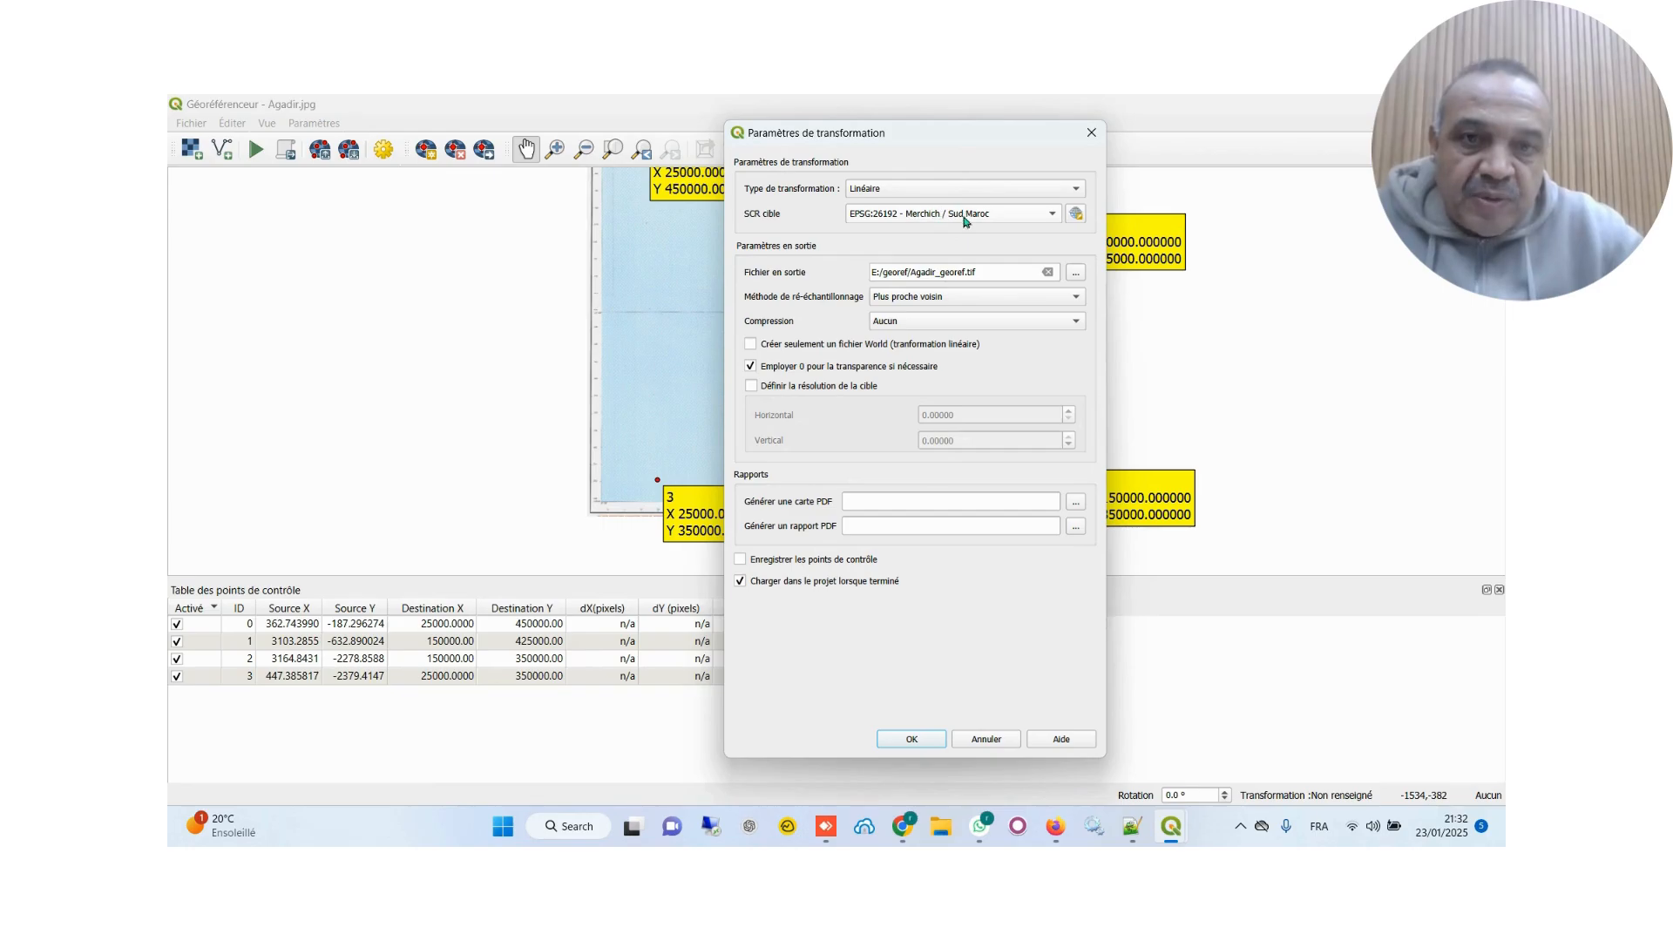
click(924, 738)
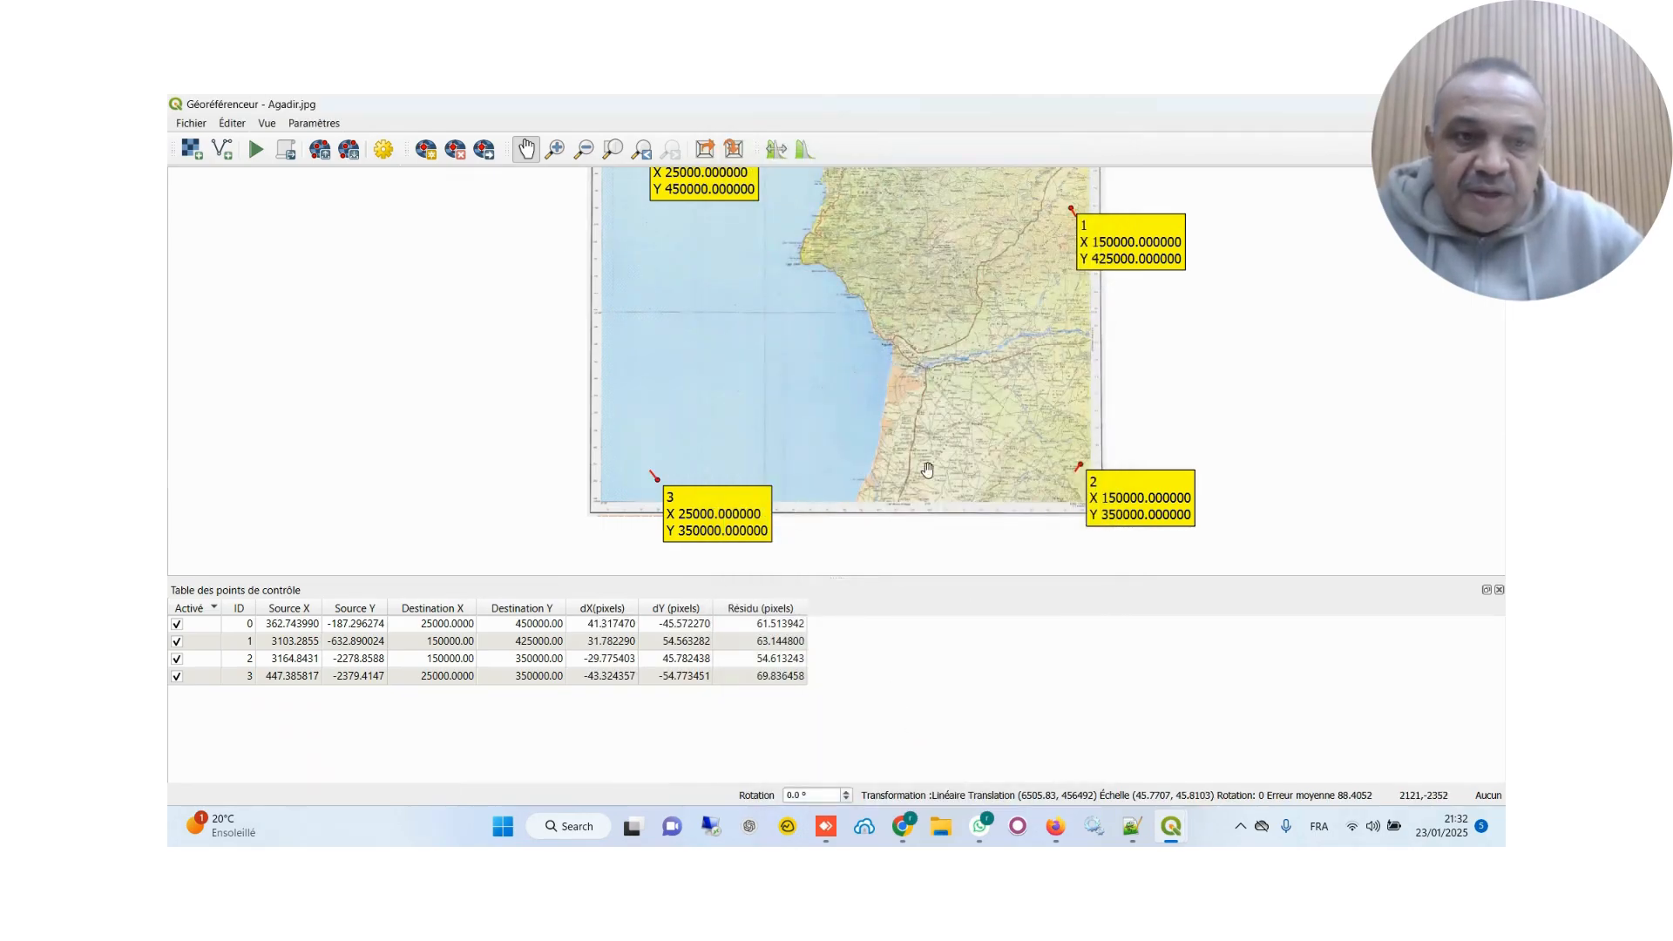
Examine the residual line of the linear transformation at the control point beside S. Nesser
scroll(1082, 470, up, 1)
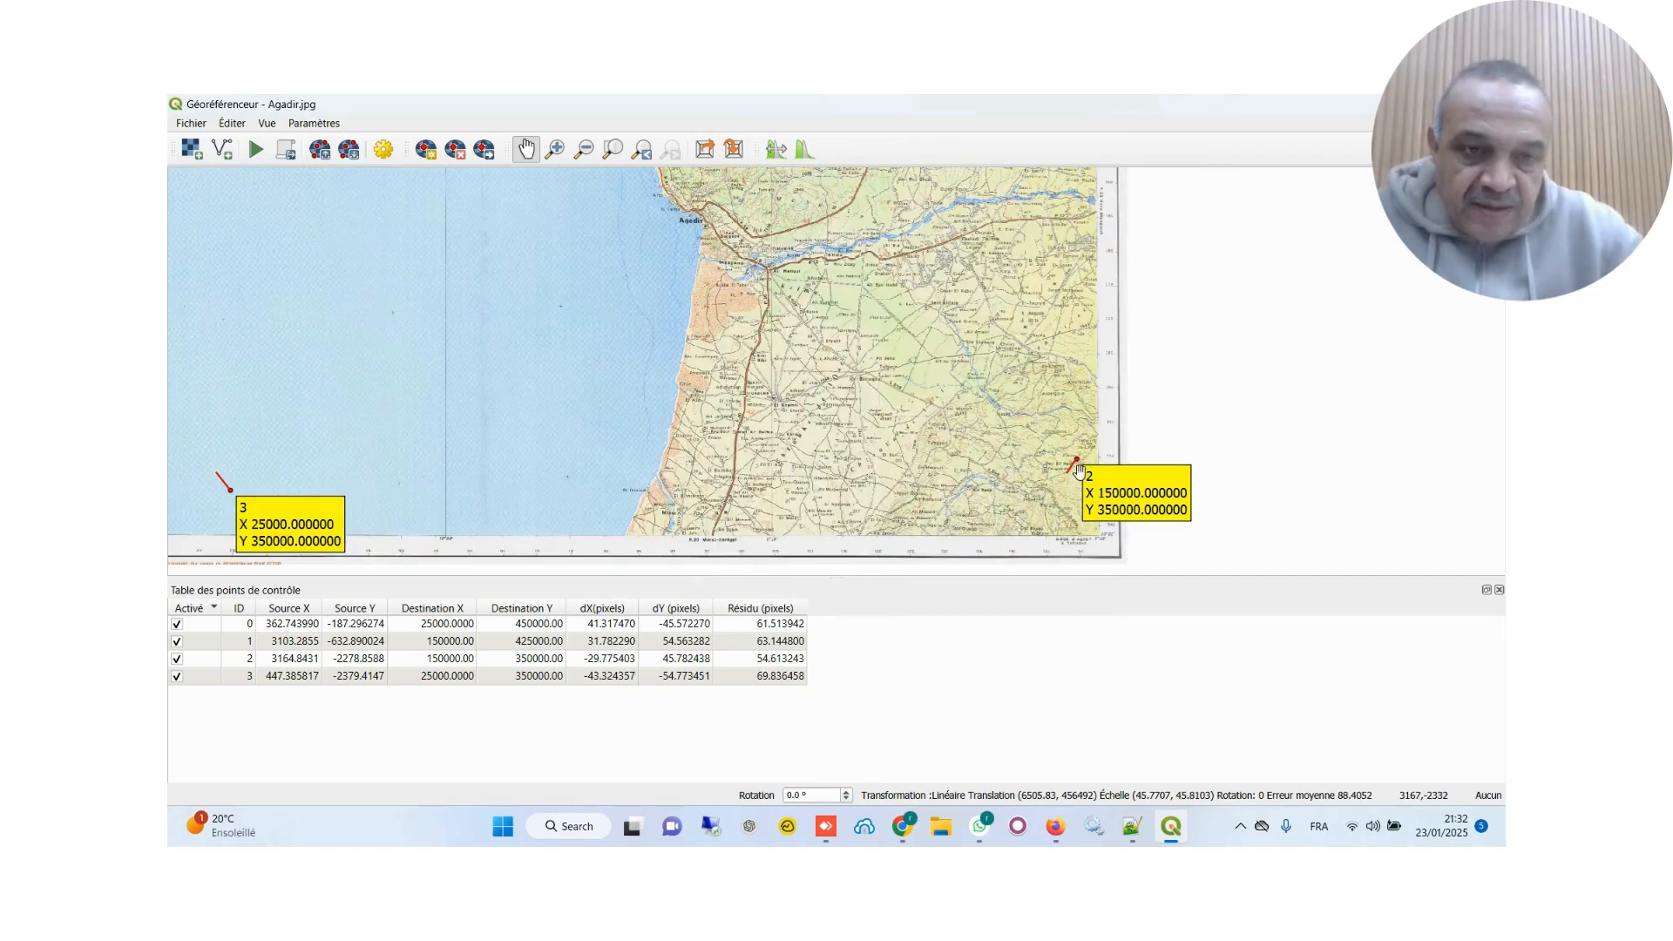
scroll(1085, 473, up, 2)
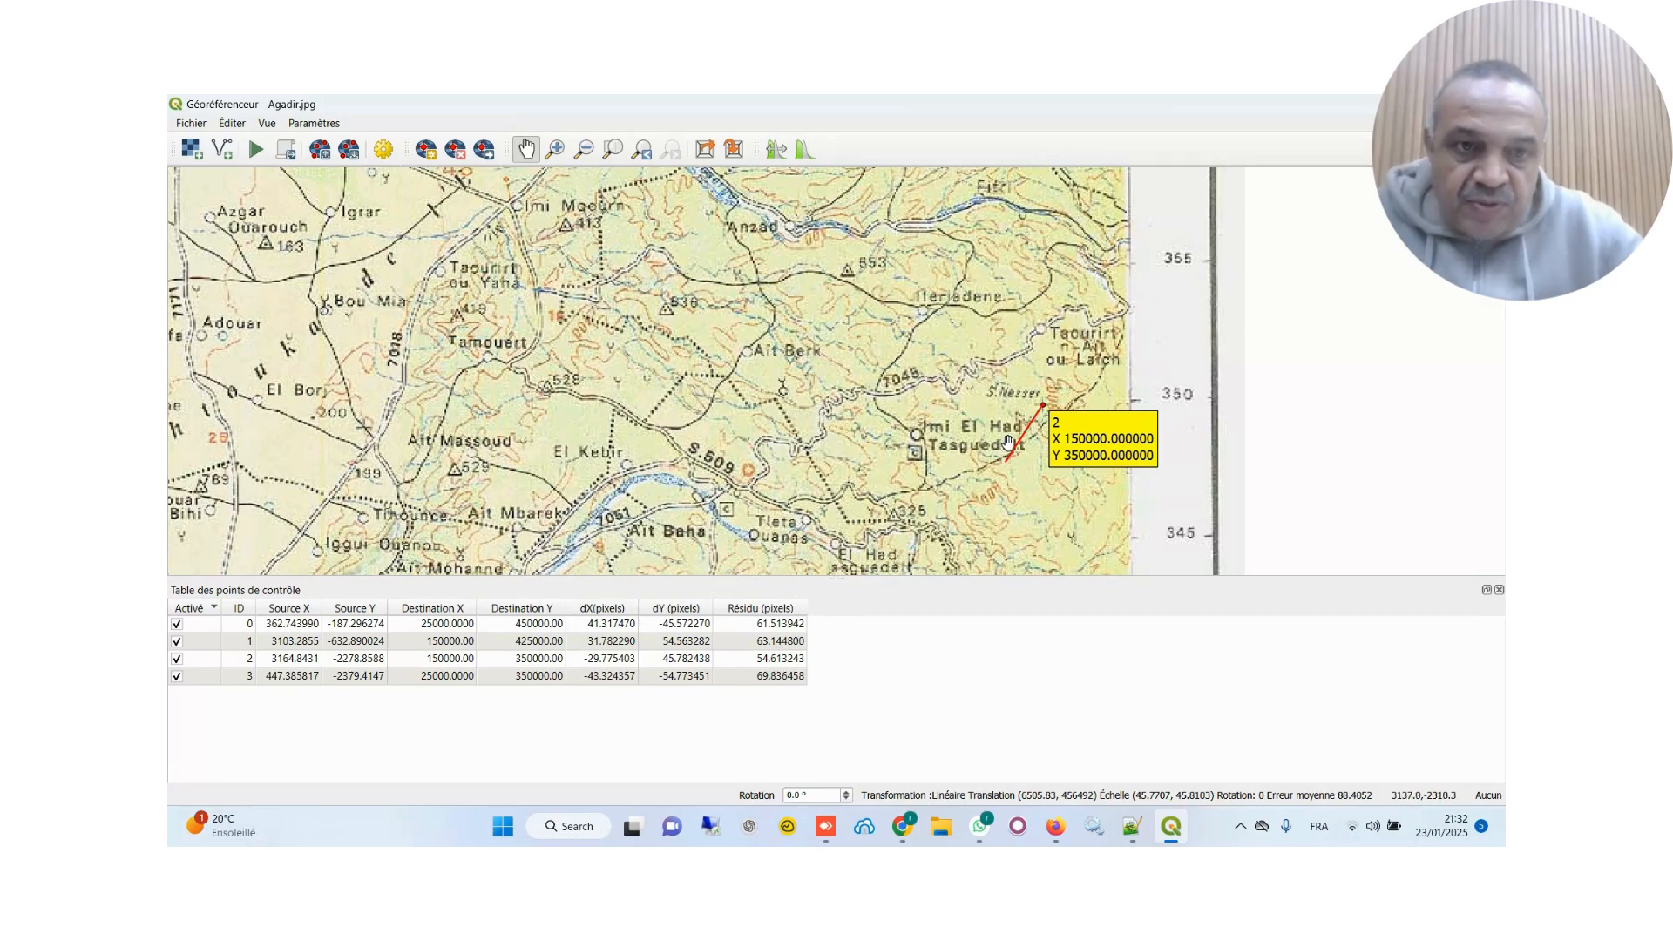
scroll(1004, 443, down, 1)
scroll(1002, 446, down, 2)
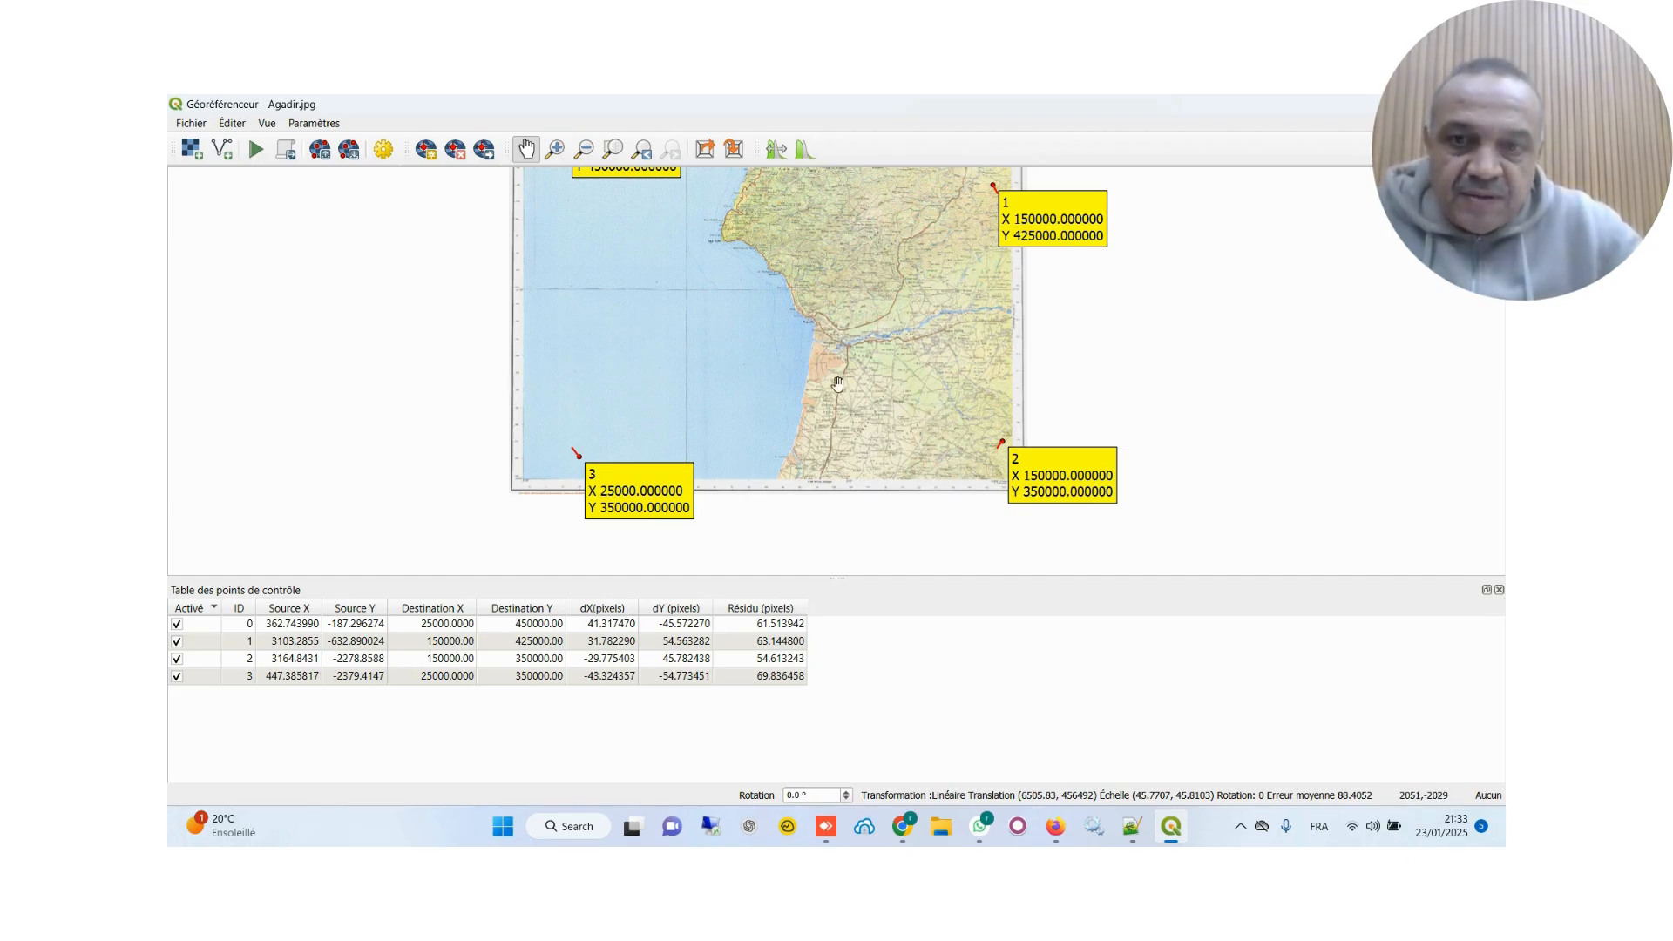
Change the georeferencing transformation type to Polynomiale 1
drag(798, 313, 830, 391)
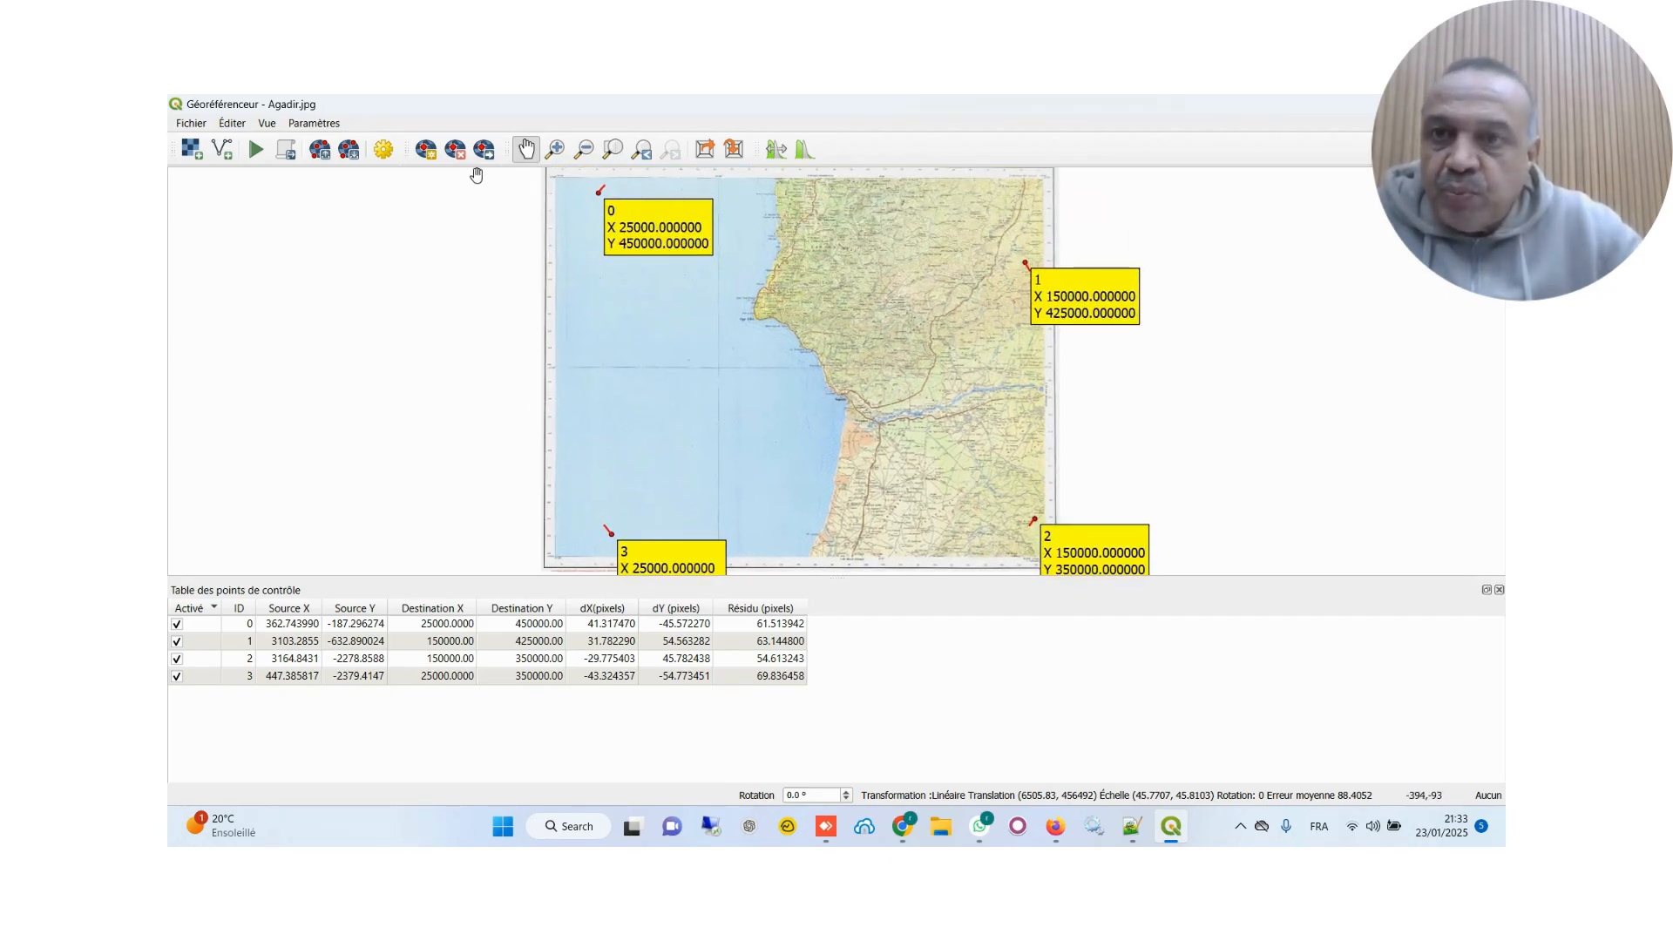
click(383, 149)
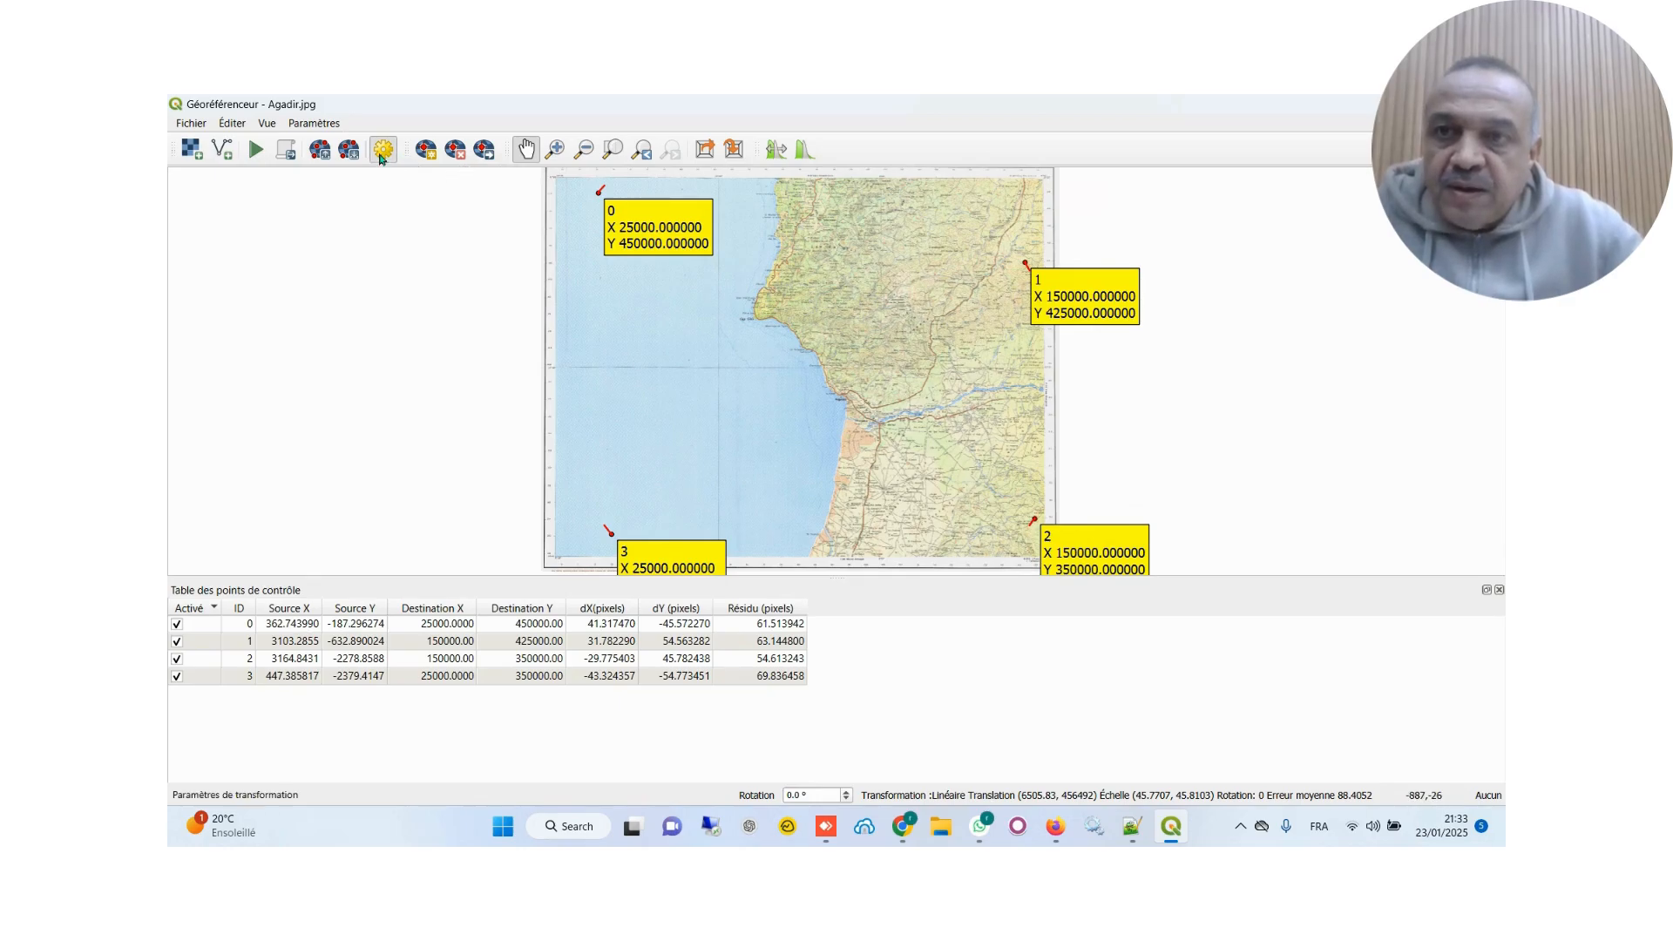
click(956, 185)
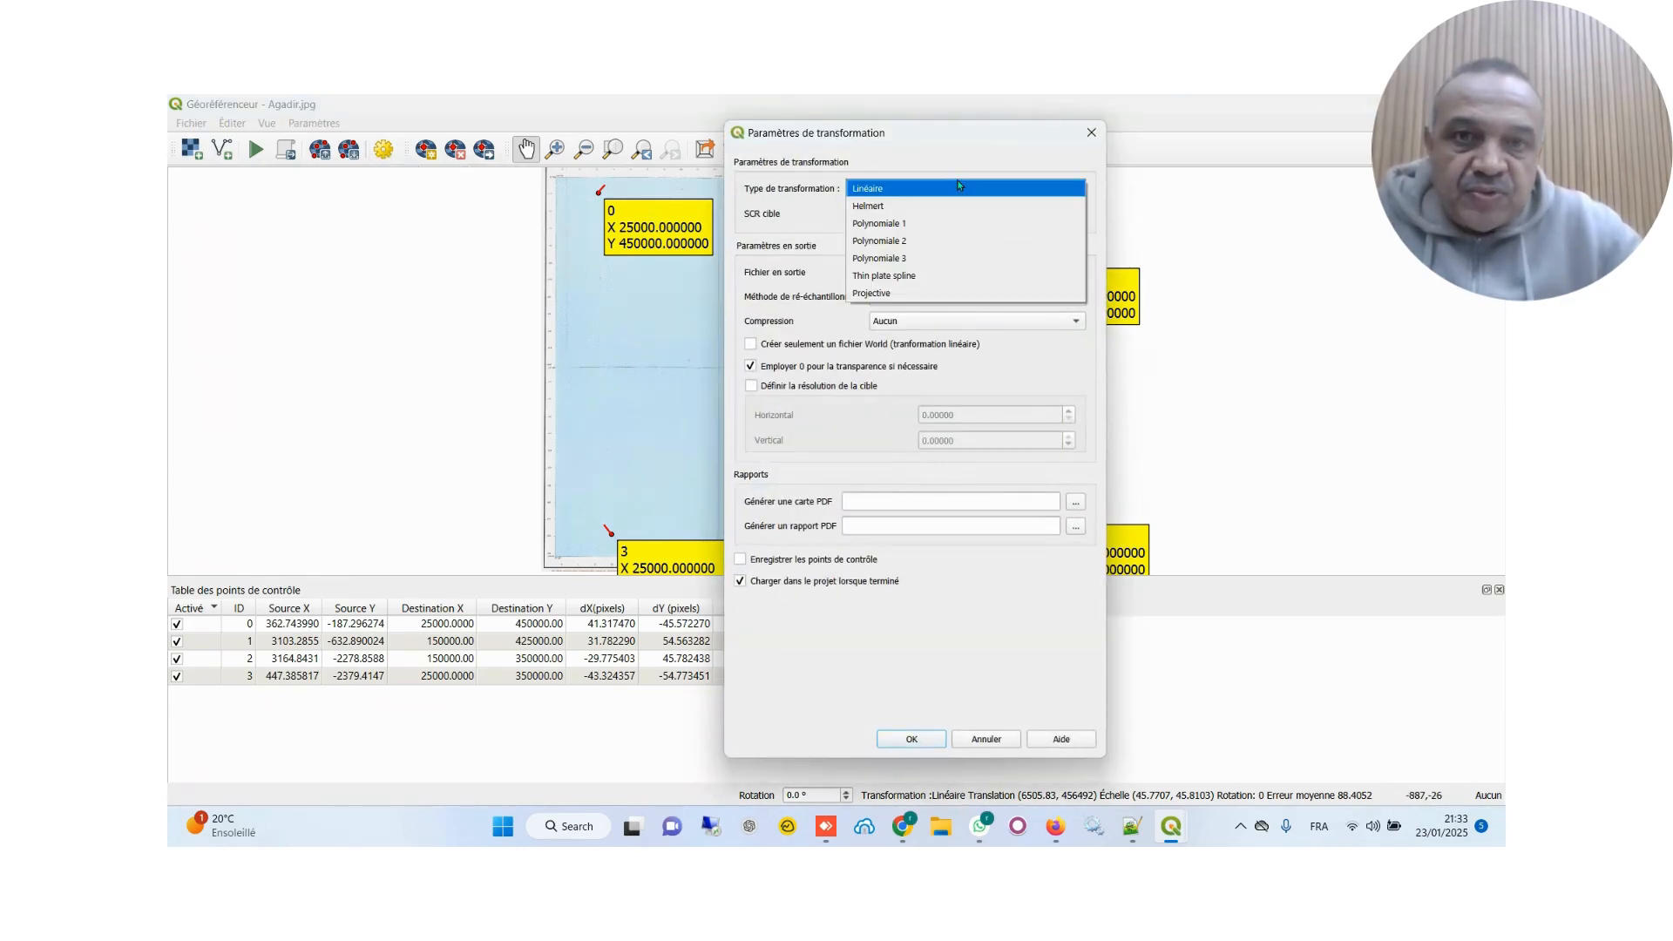
click(952, 224)
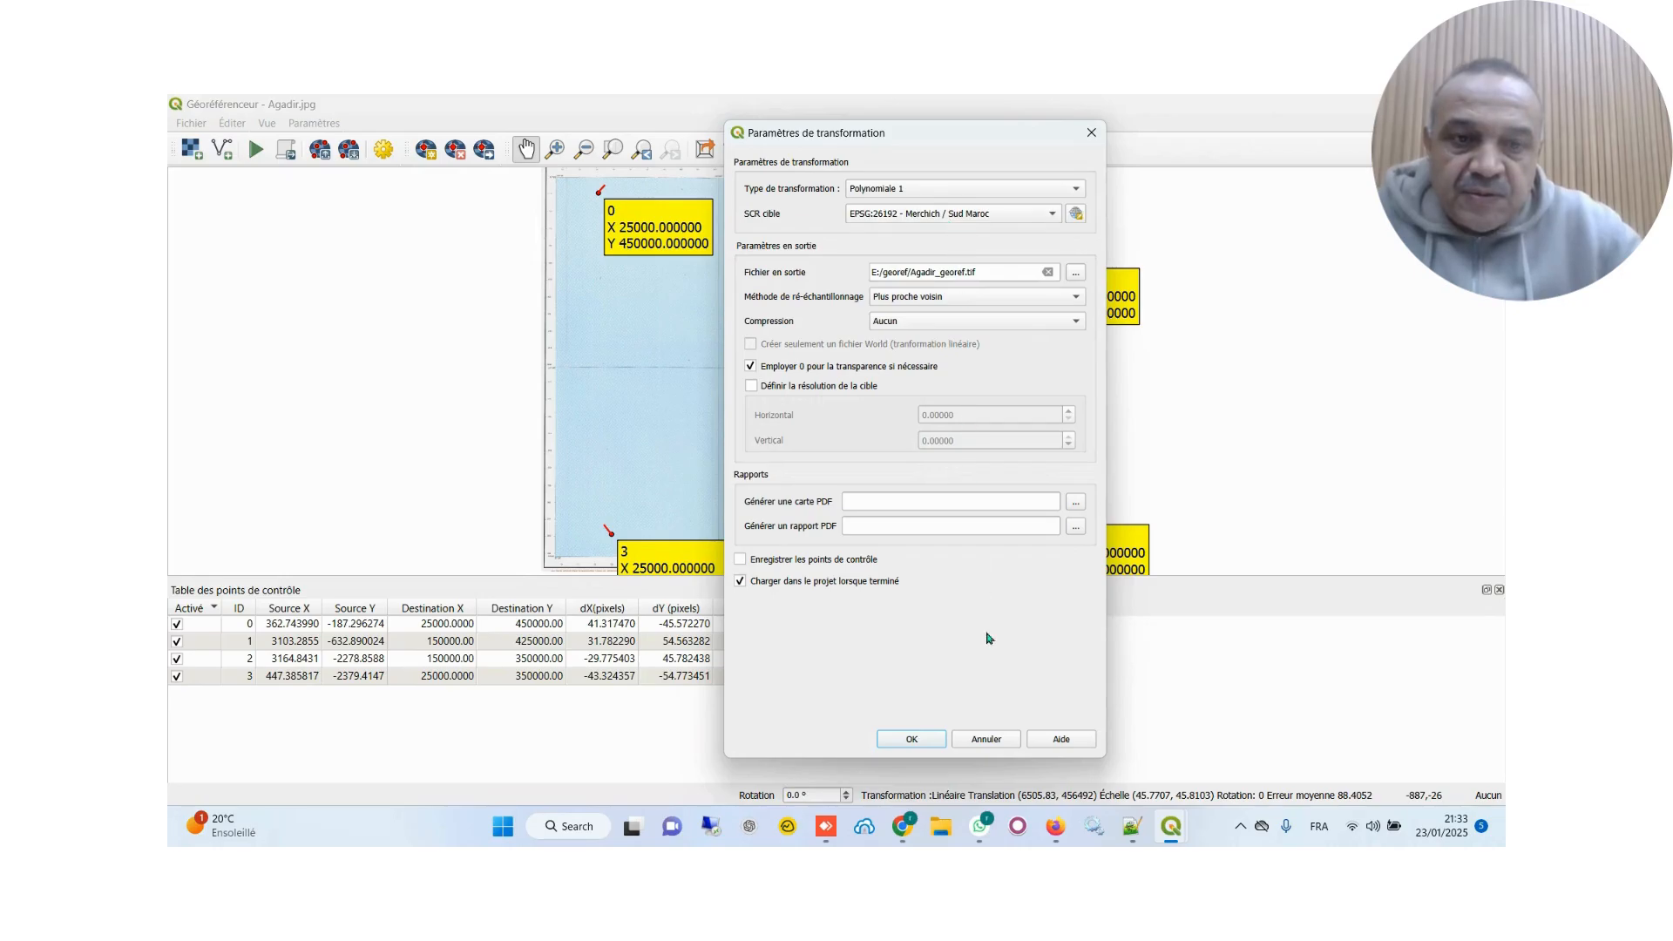
click(930, 739)
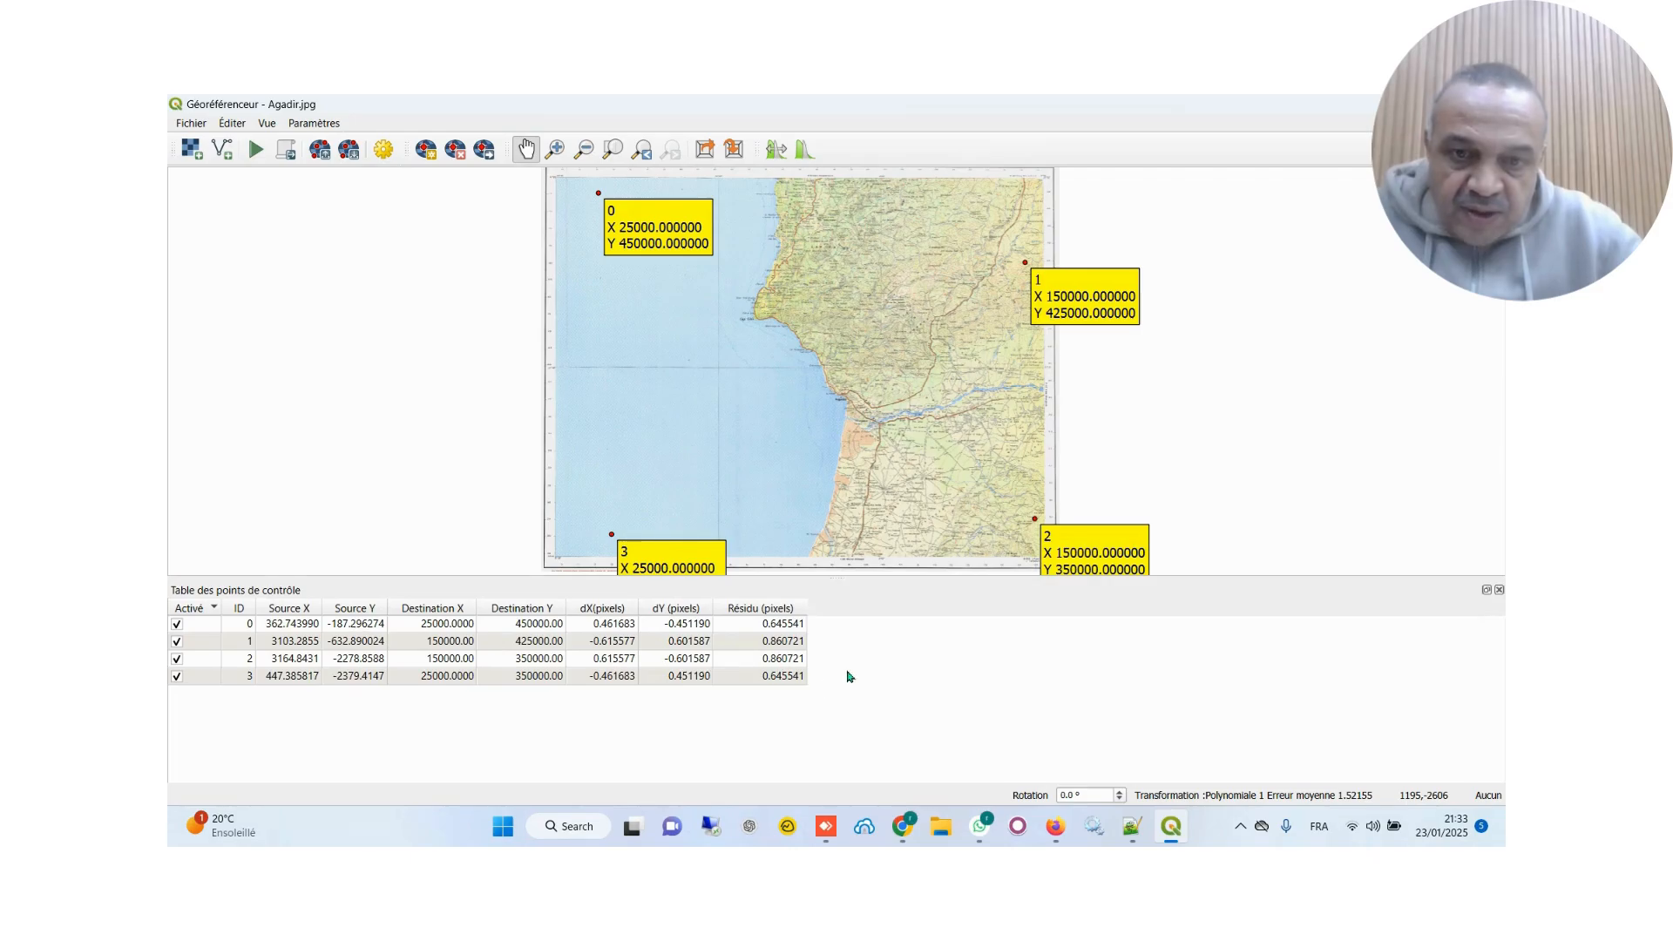
Inspect the Polynomiale 1 residual at pixel level on the control point beside S. Nesser, then return to the map overview
scroll(1033, 536, up, 3)
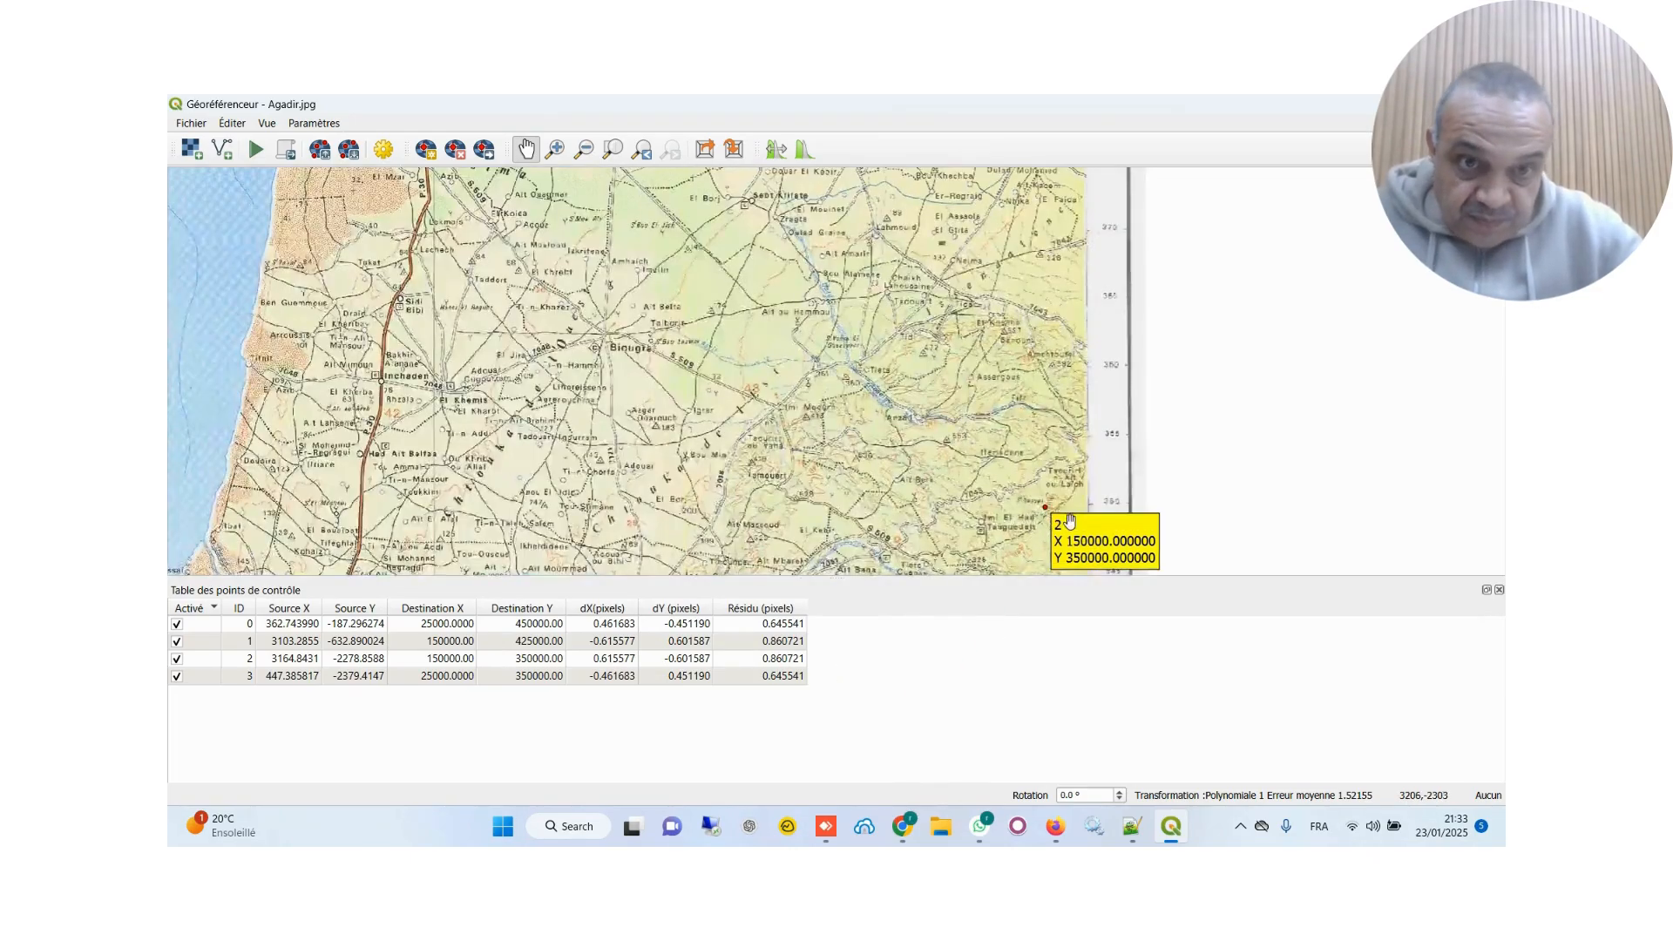
scroll(1060, 516, up, 2)
scroll(967, 471, up, 4)
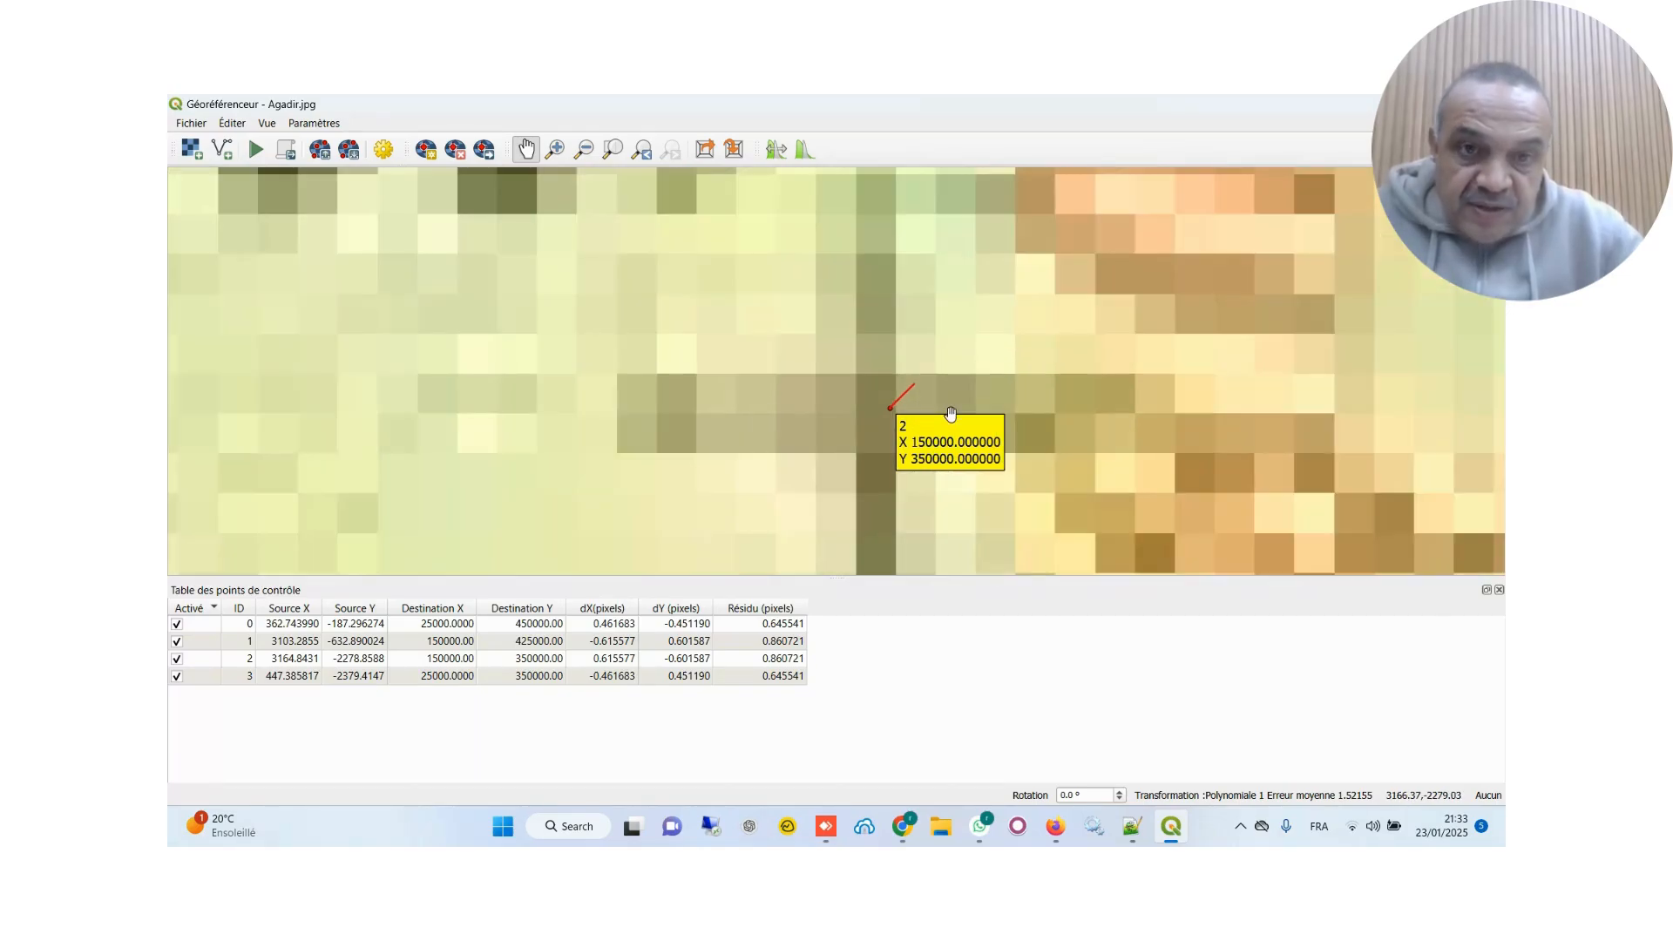
scroll(948, 414, up, 1)
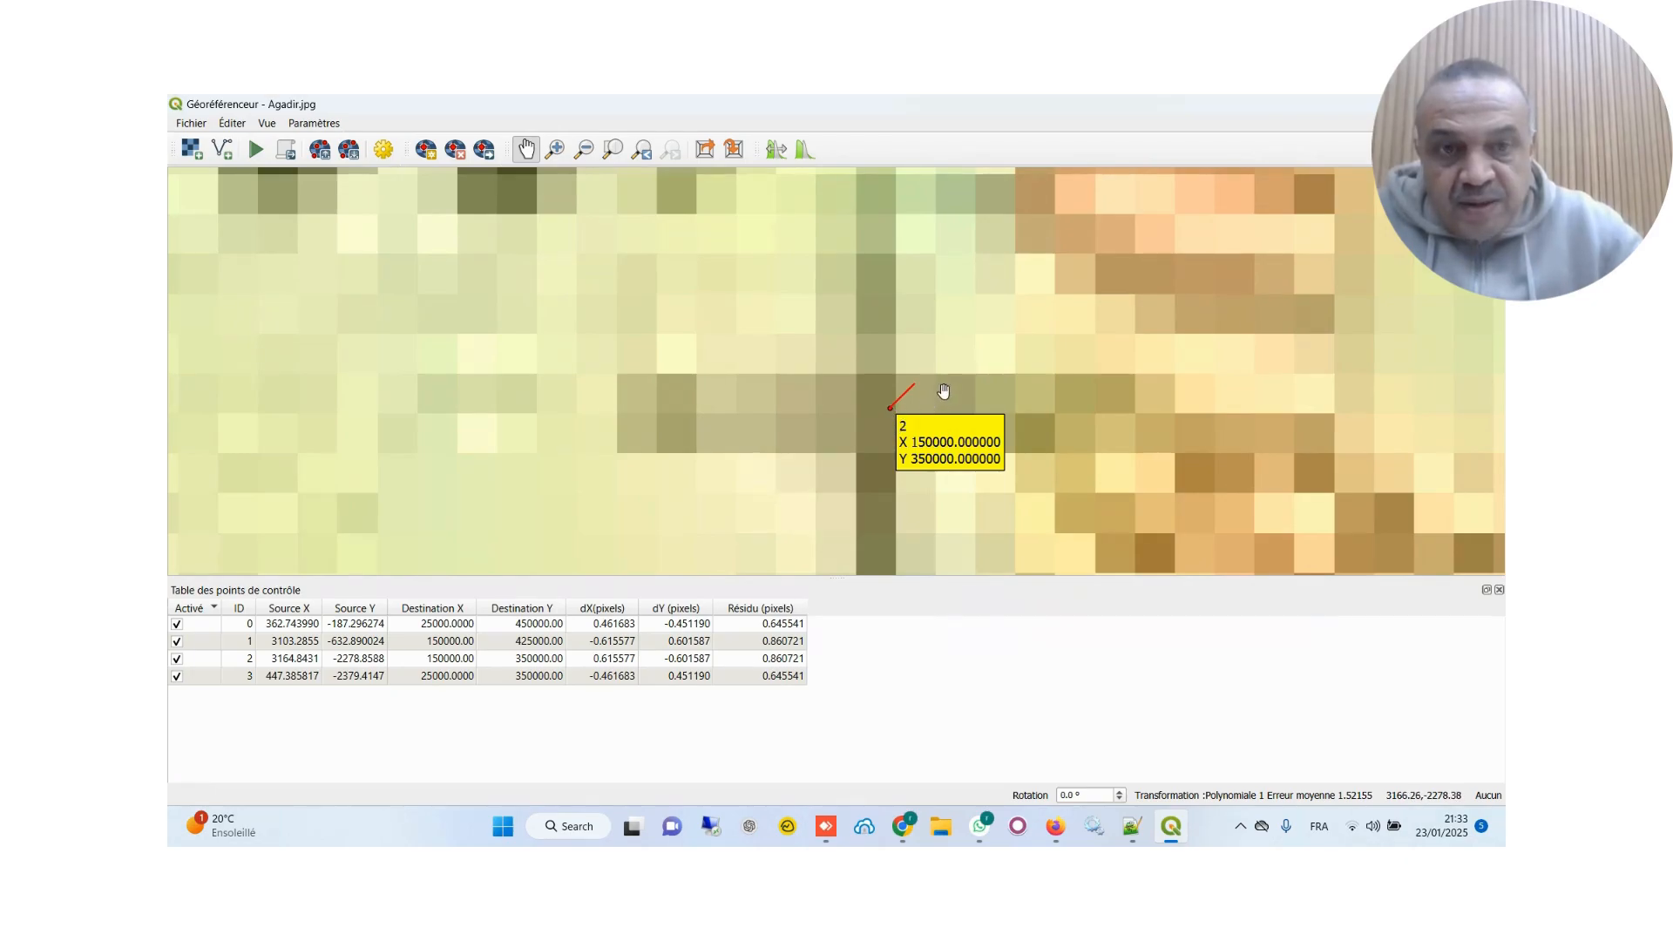
scroll(937, 408, down, 4)
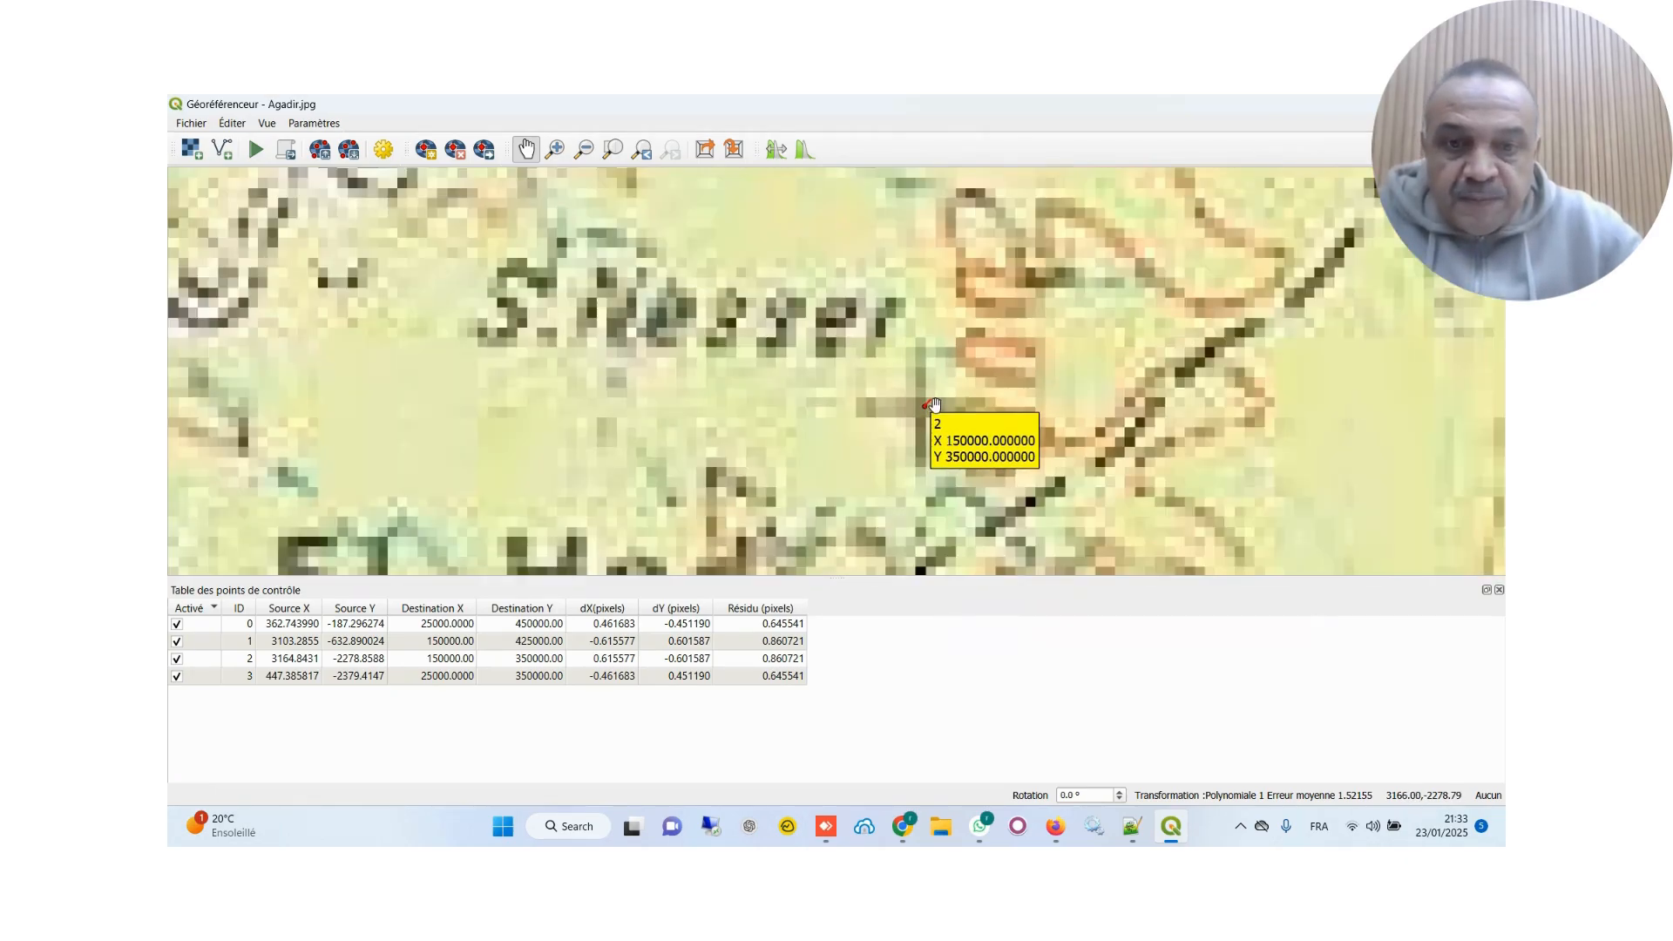
scroll(932, 407, down, 3)
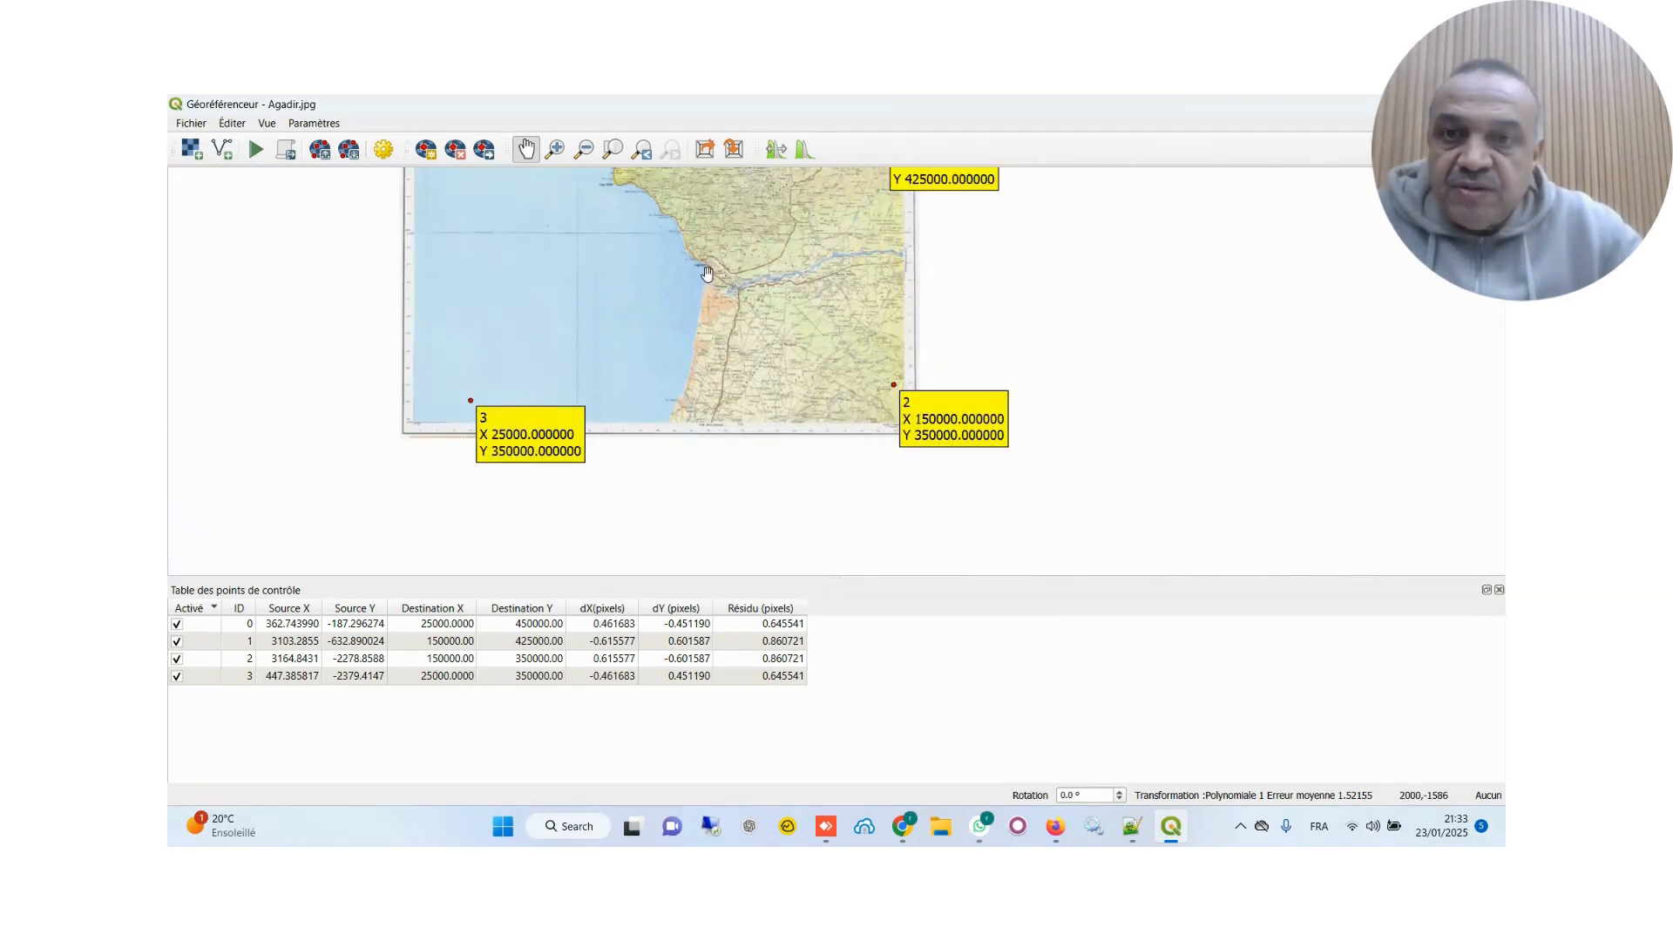
Examine the sea area around Cap Ghir and Agadir for further grid crosses usable as control points
drag(648, 233, 794, 377)
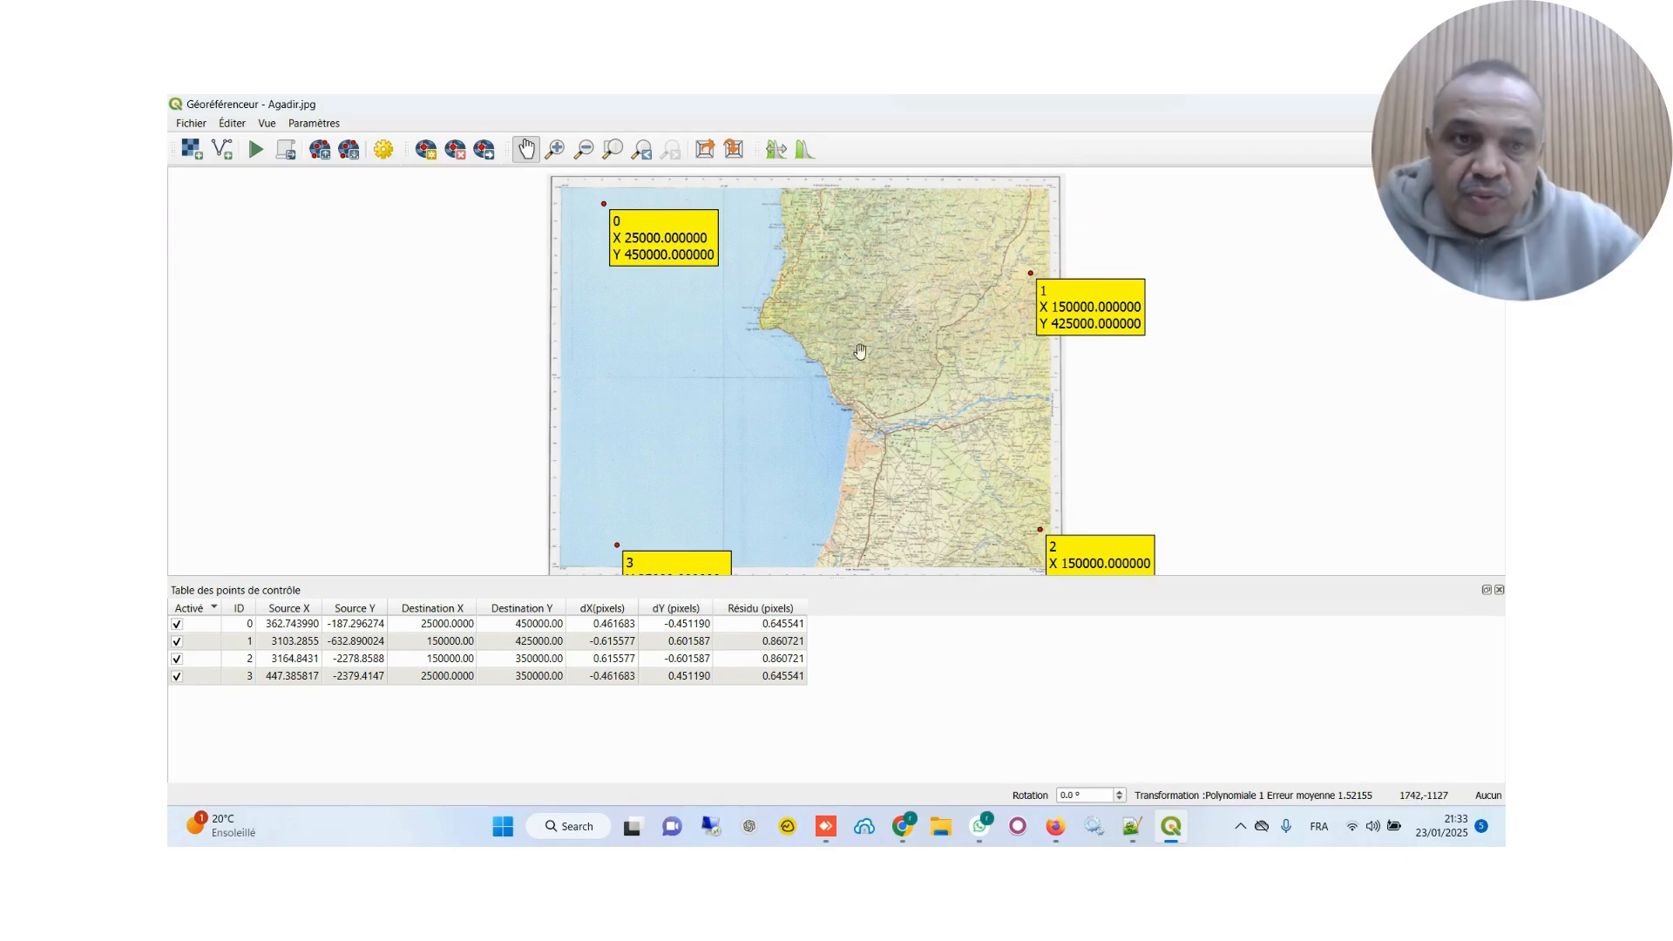
scroll(746, 358, up, 1)
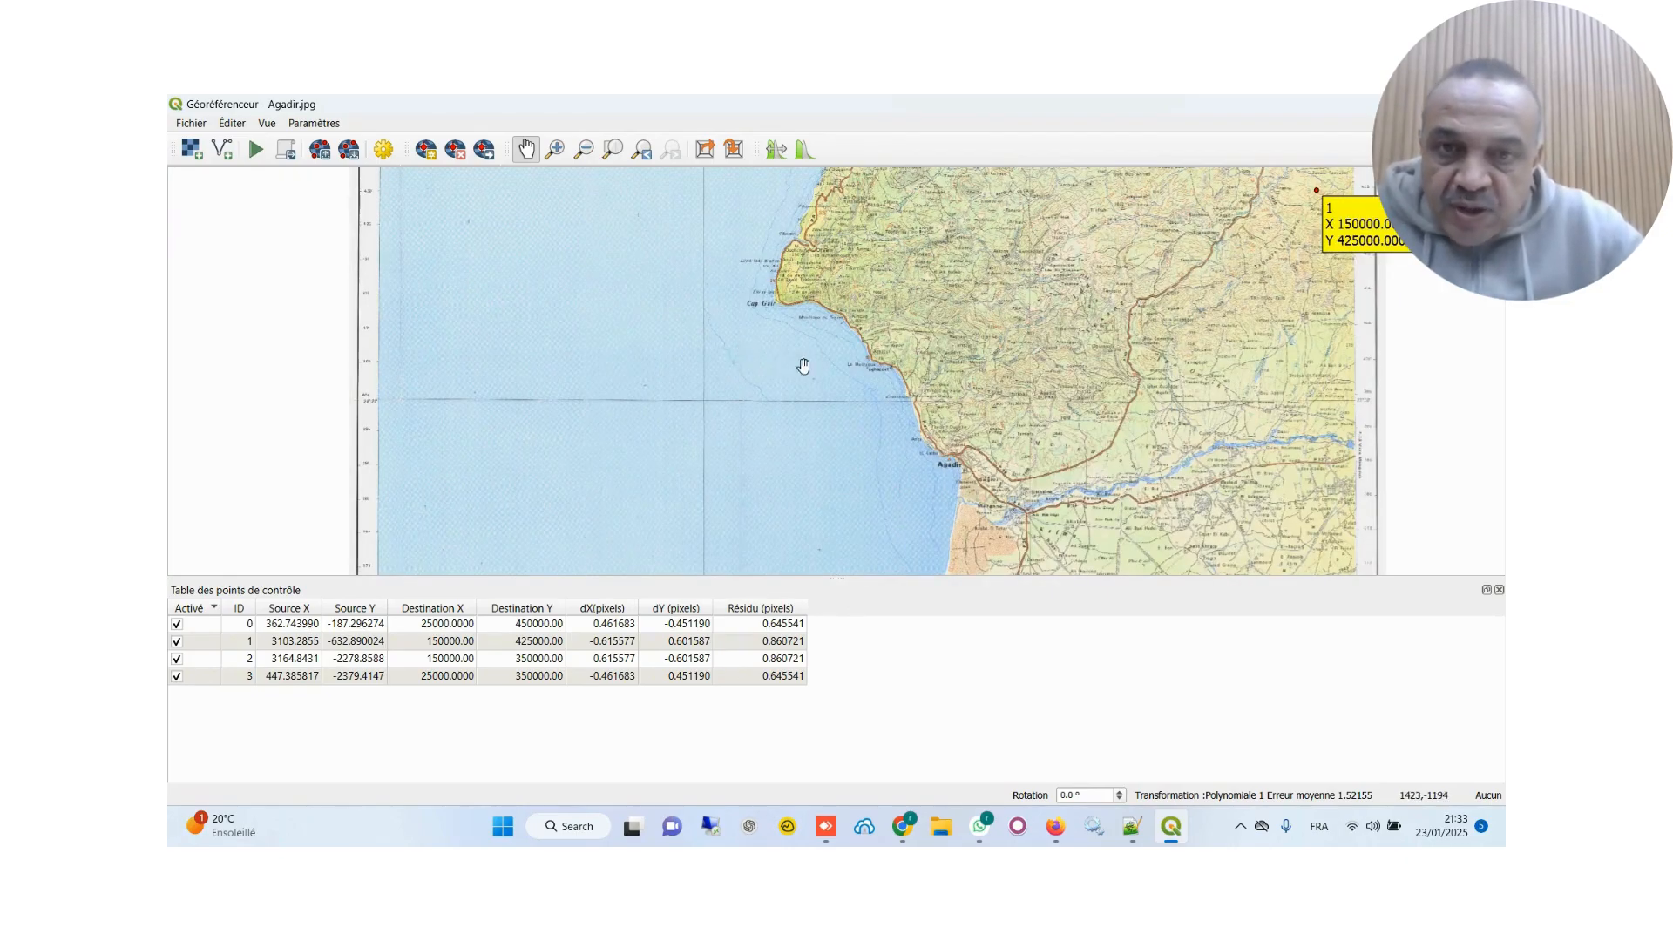
scroll(817, 374, down, 1)
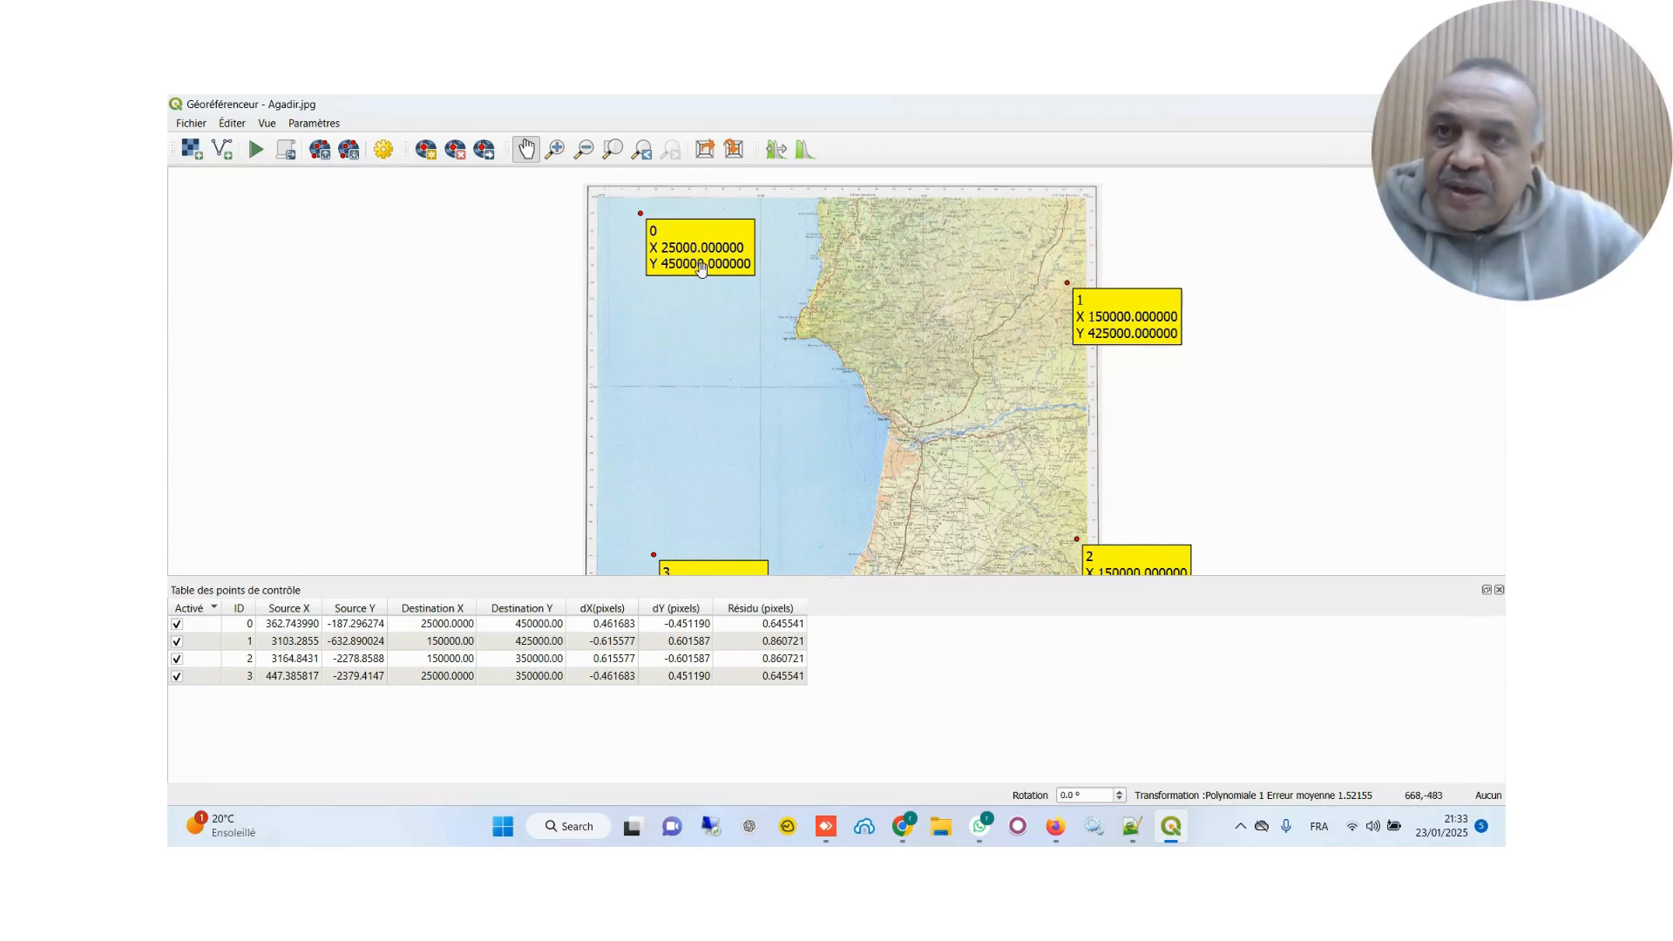
scroll(874, 373, up, 1)
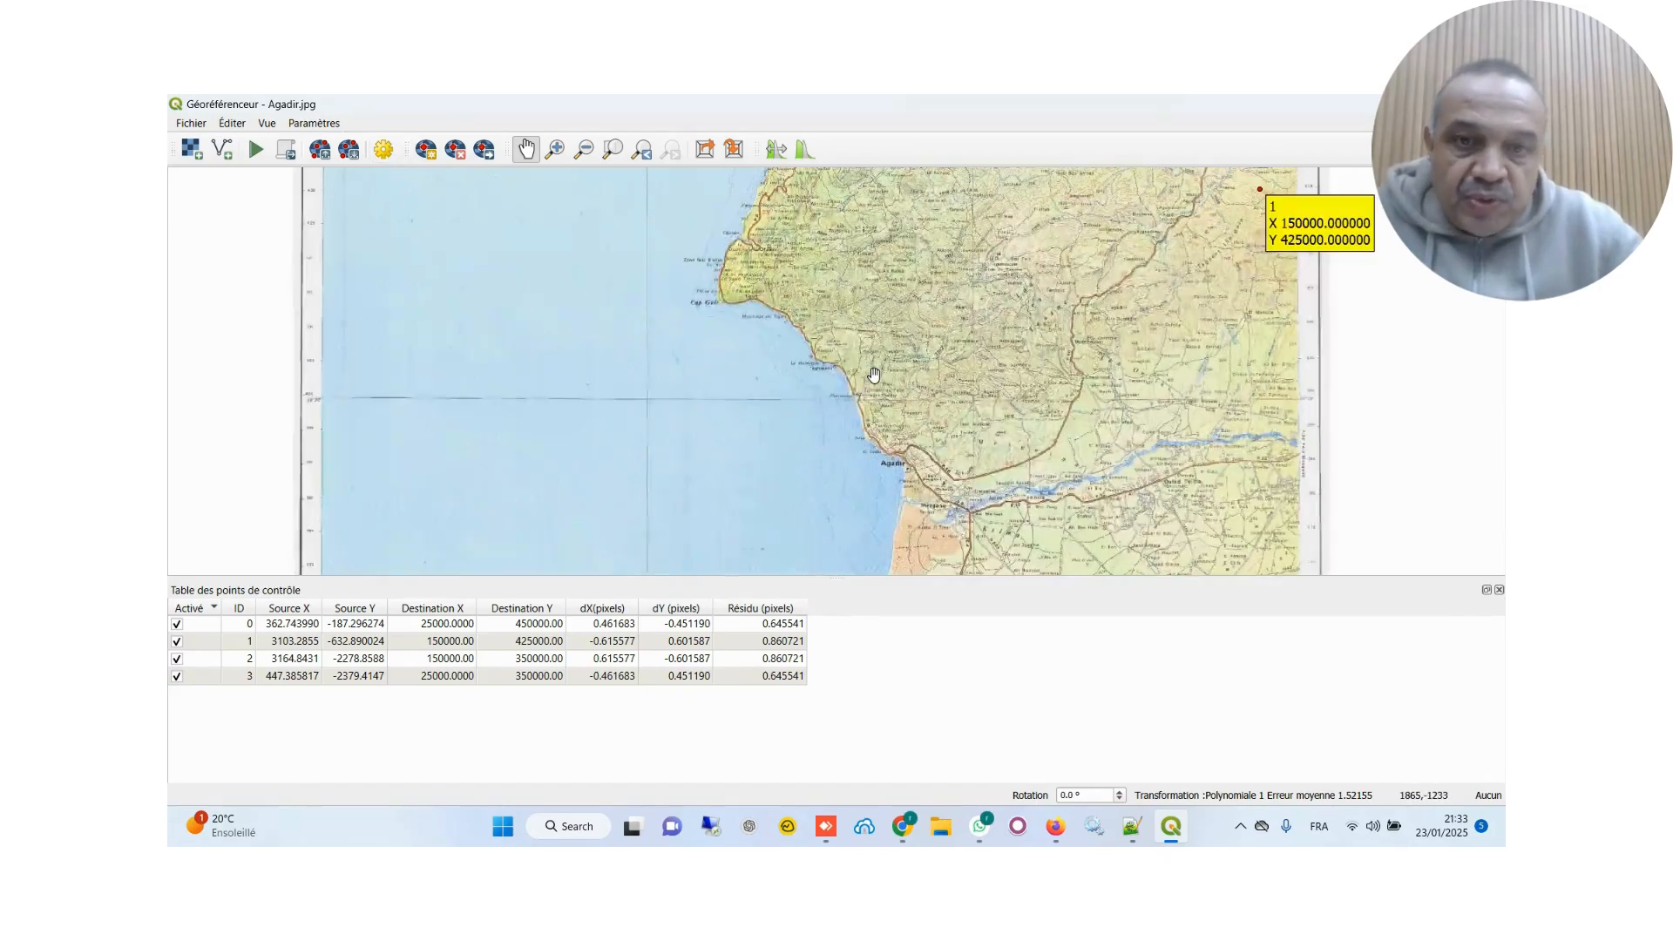
scroll(789, 353, down, 2)
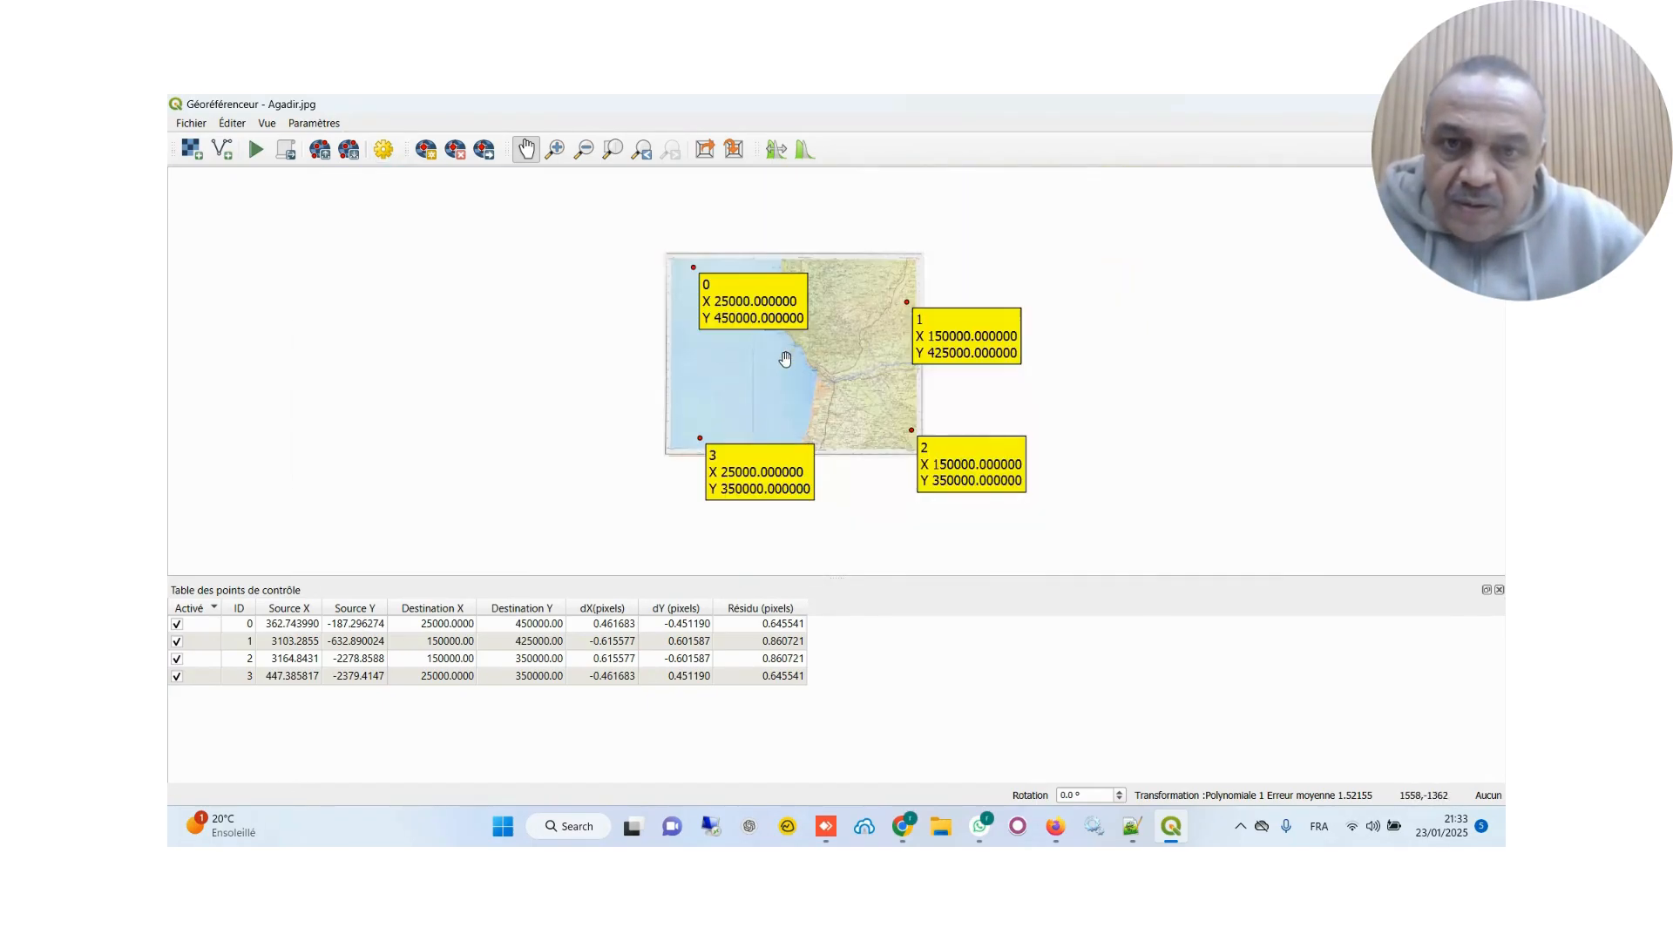
scroll(778, 366, up, 1)
drag(739, 298, 771, 365)
scroll(778, 367, up, 2)
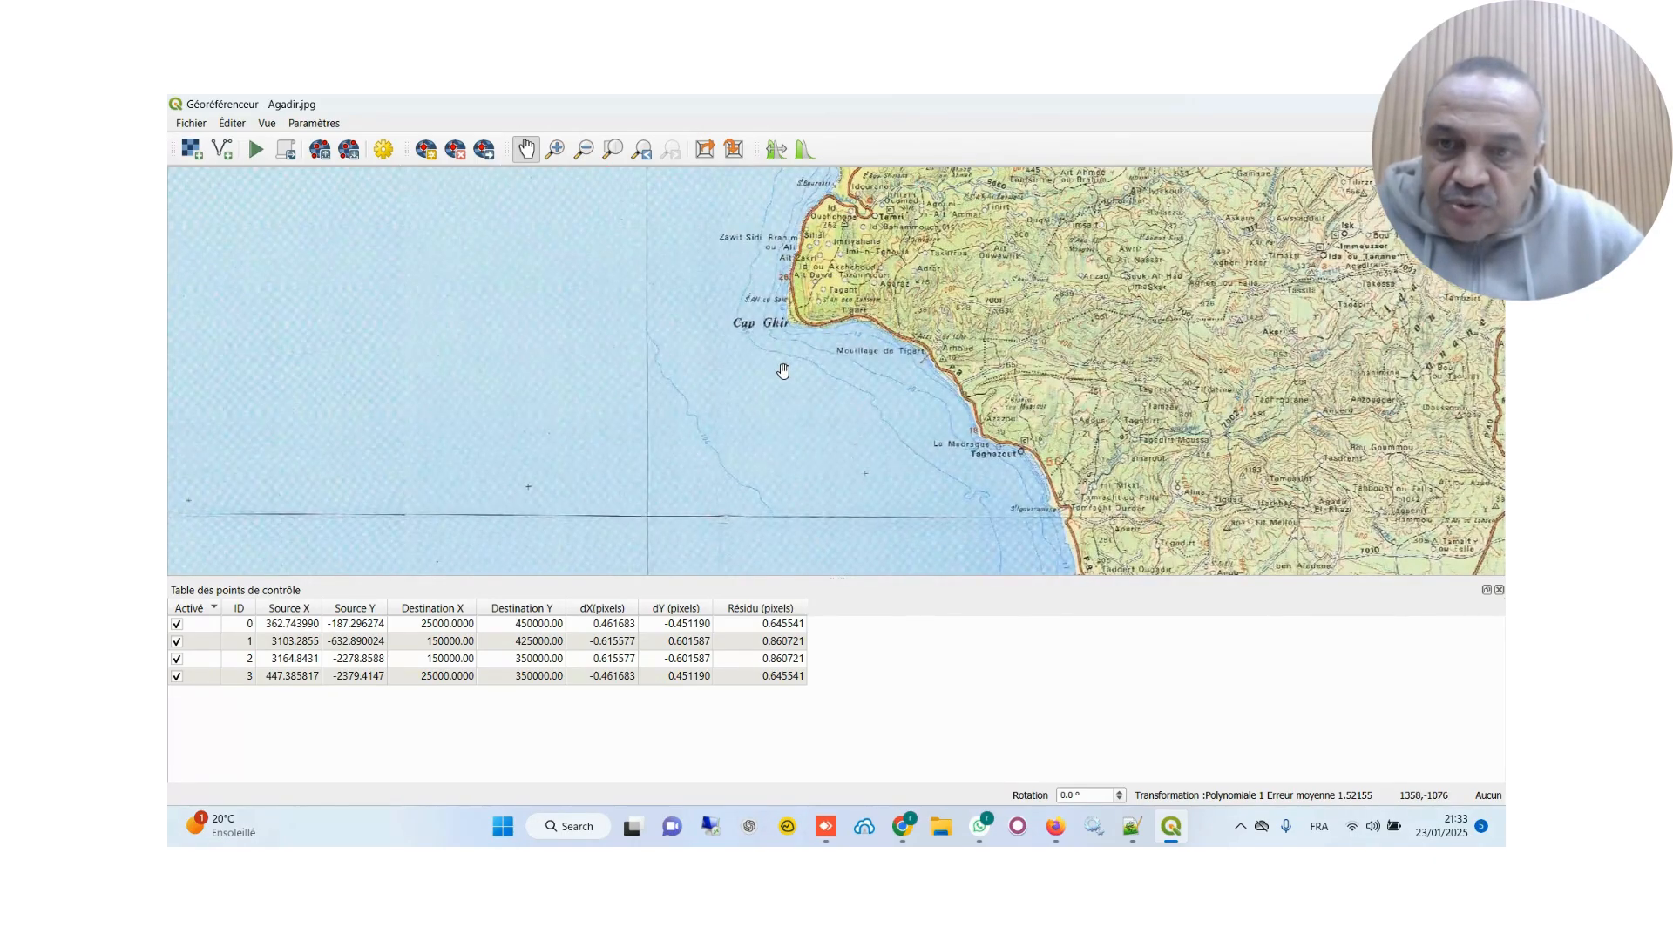
scroll(783, 371, down, 2)
scroll(721, 396, up, 1)
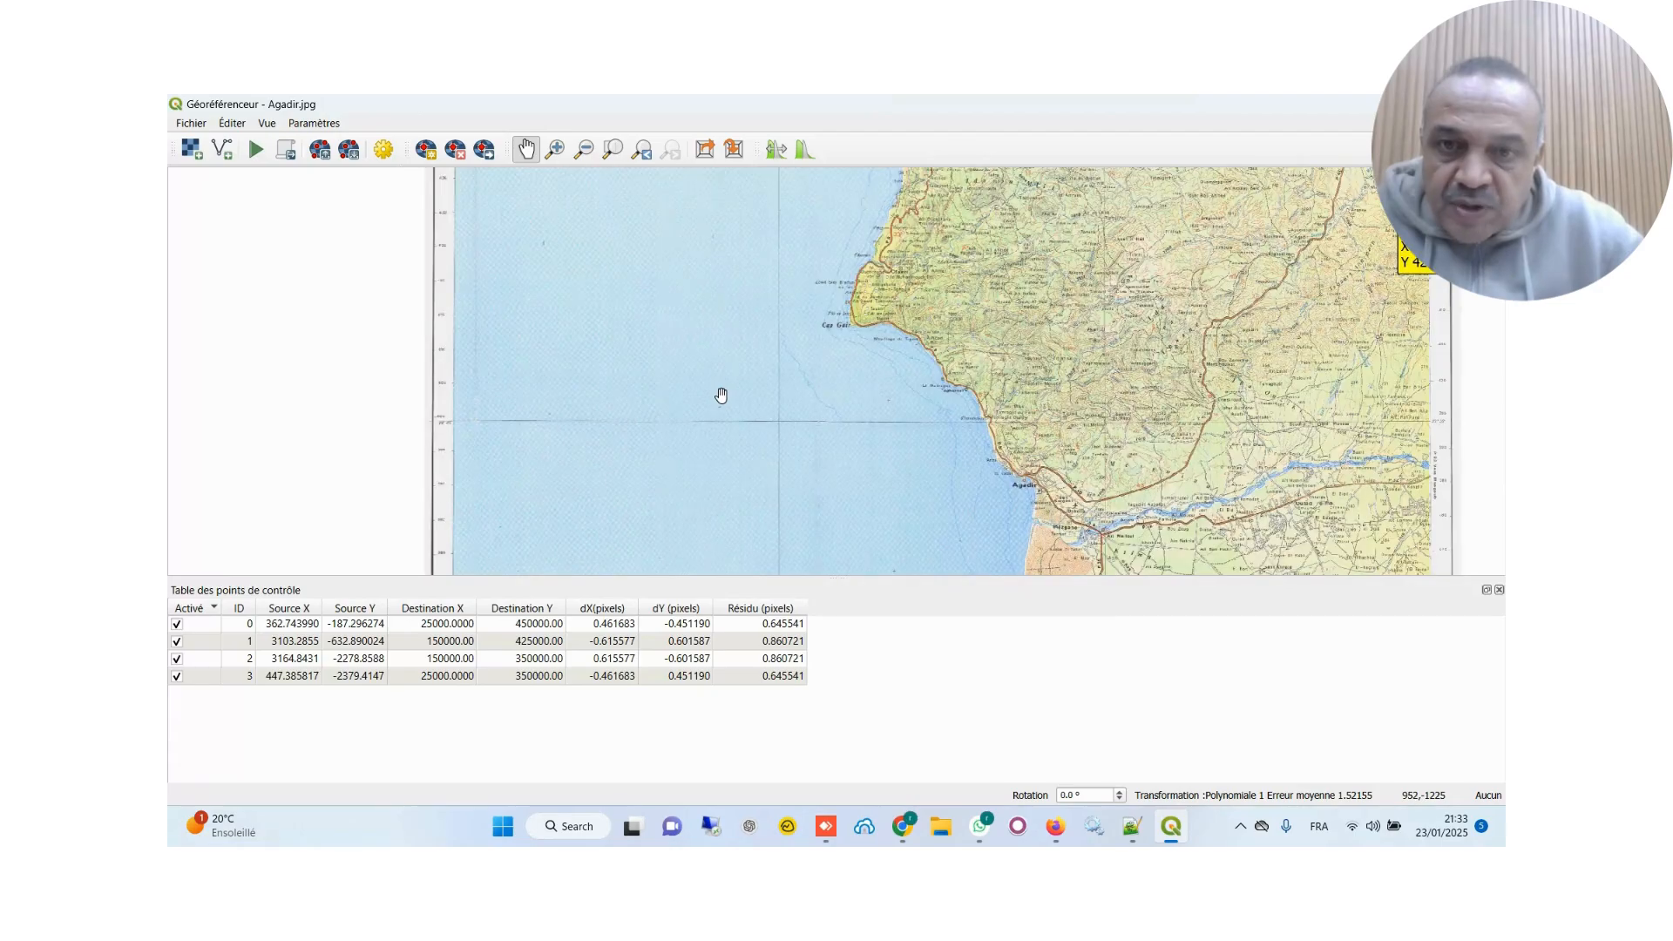
scroll(747, 418, up, 1)
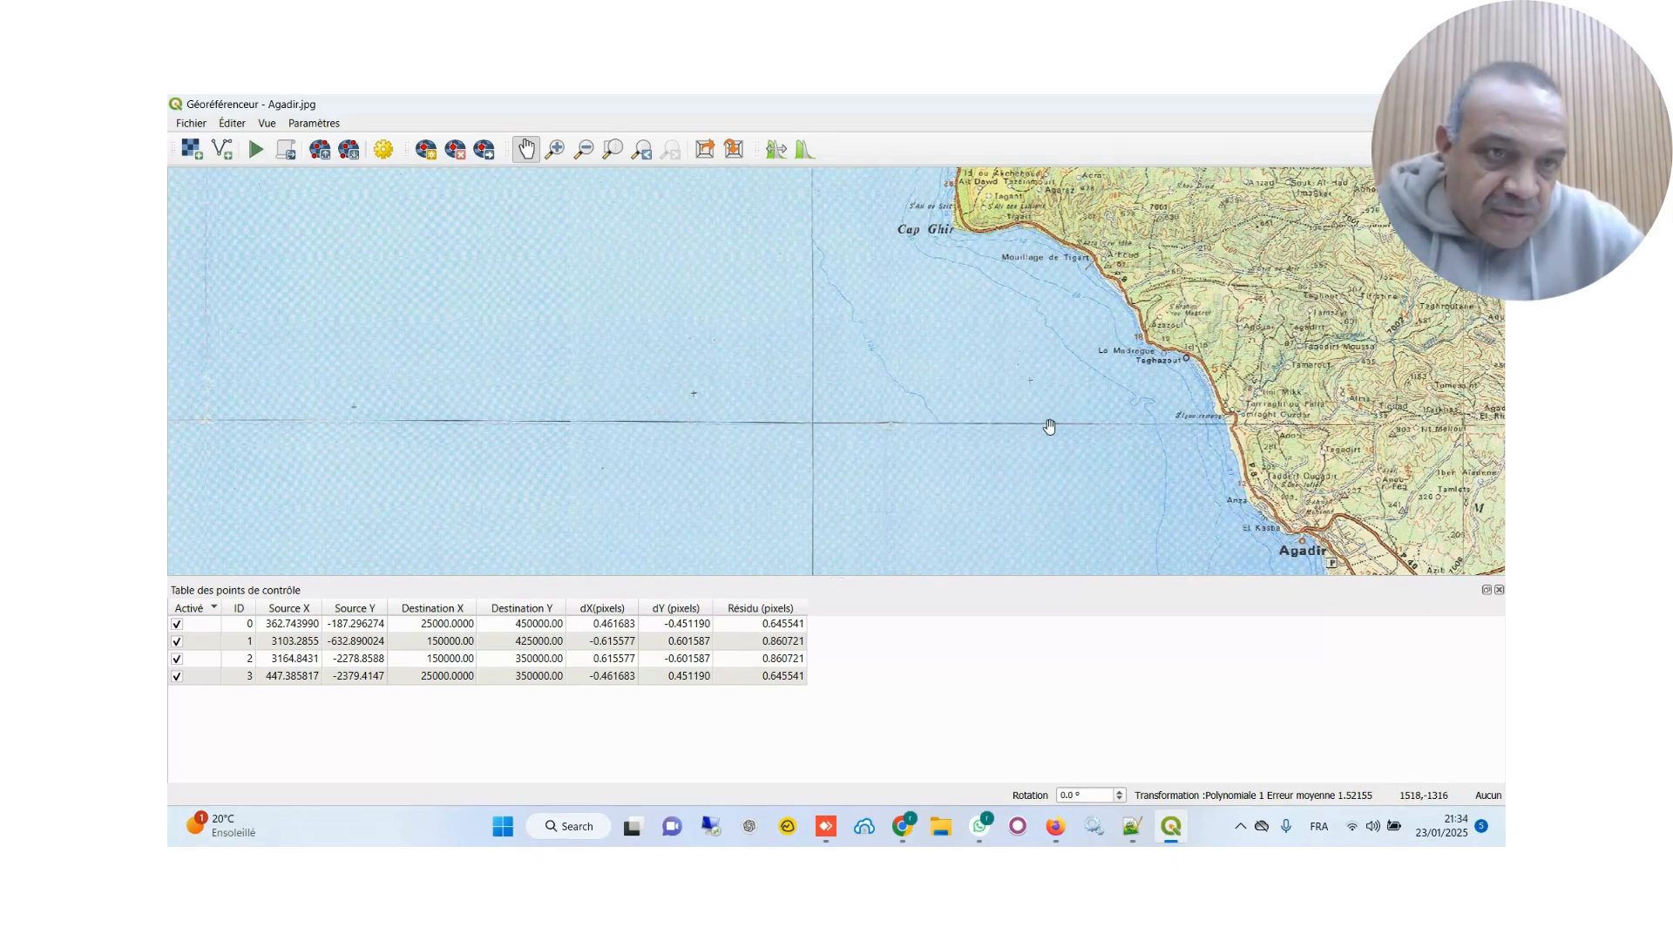
scroll(1044, 388, up, 1)
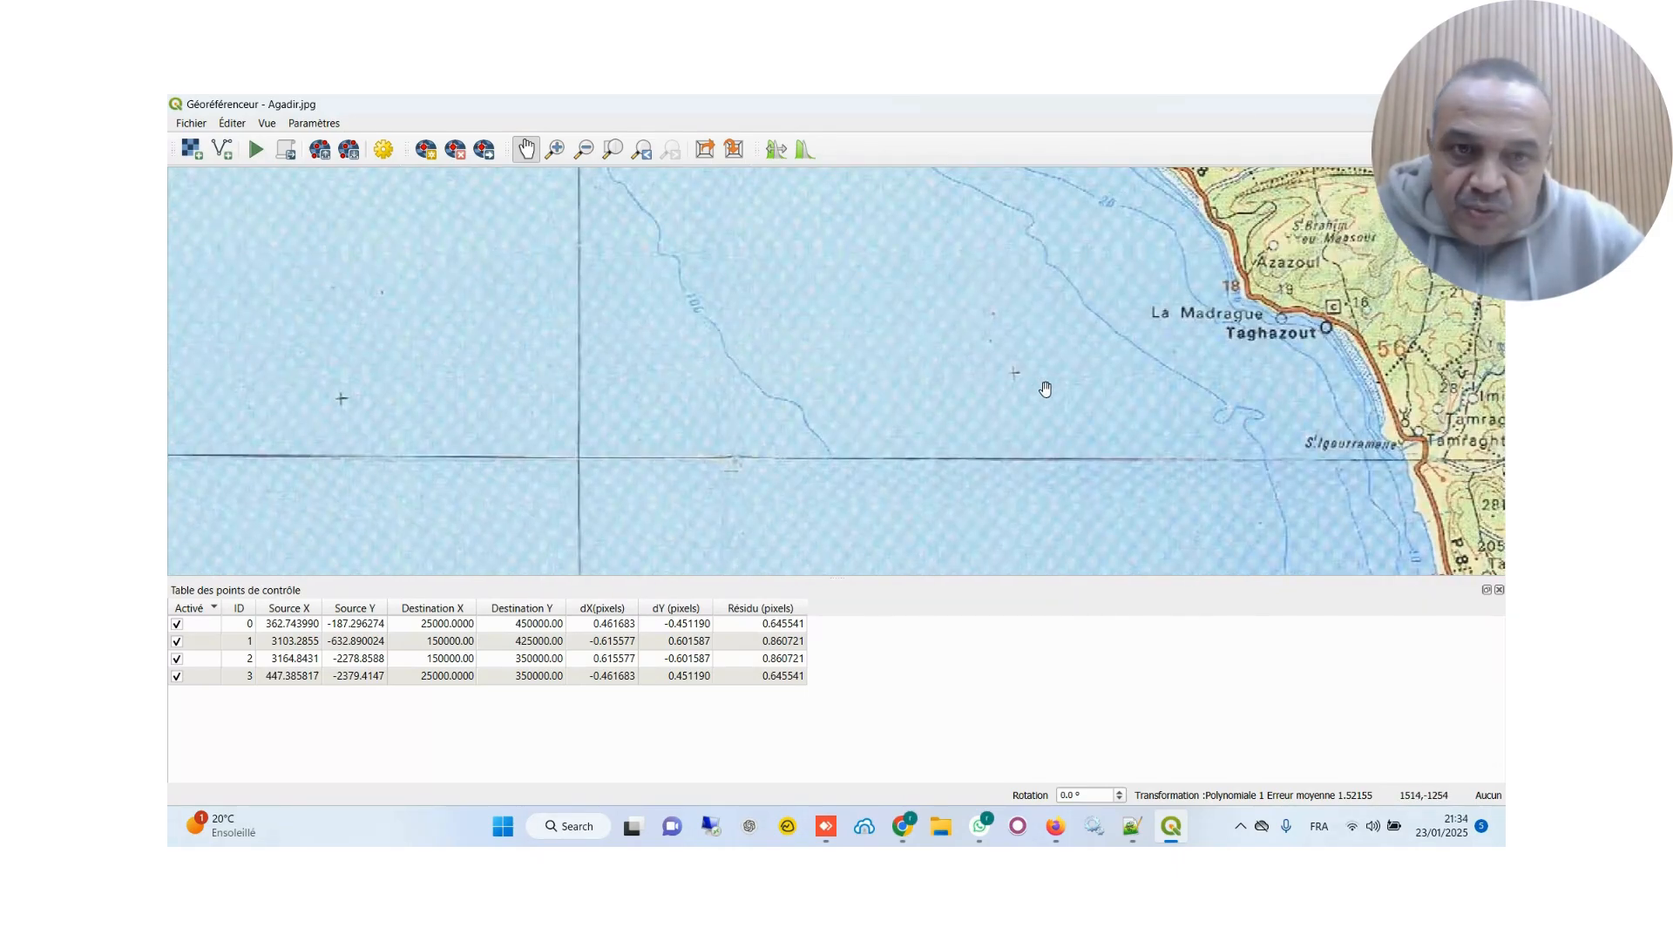
scroll(1036, 387, down, 1)
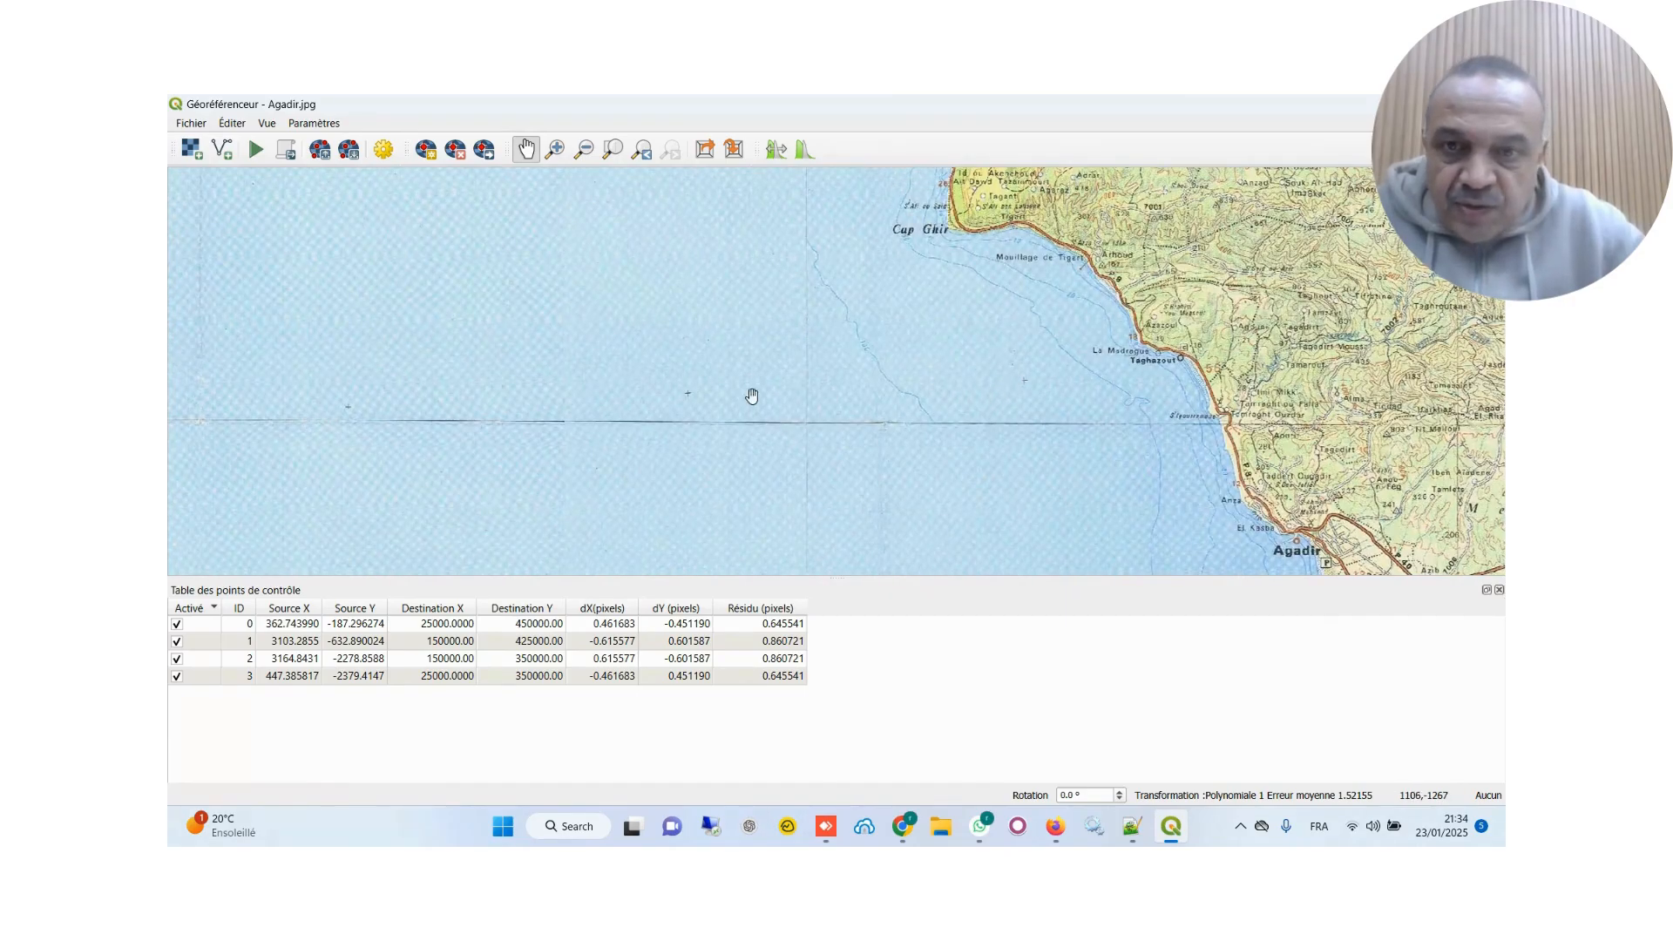
Add a control point on the sea grid cross southwest of Cap Ghir with X 5000 and Y 400000 in EPSG:26192 - Merchich / Sud Maroc
drag(686, 396, 964, 396)
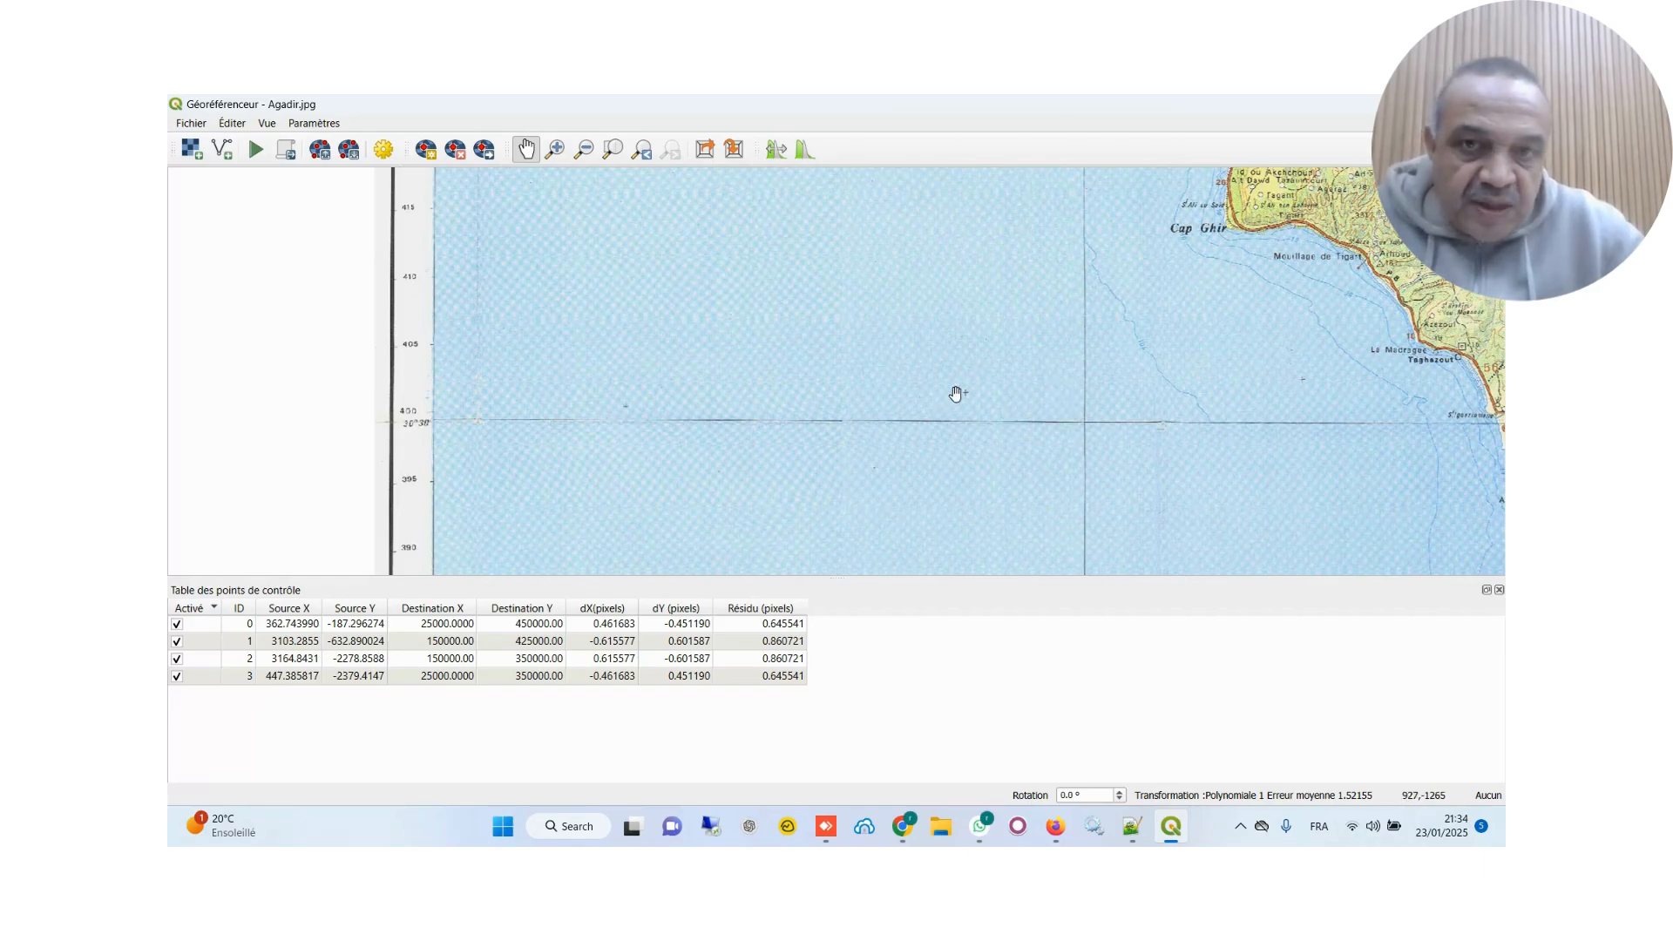
scroll(964, 392, up, 2)
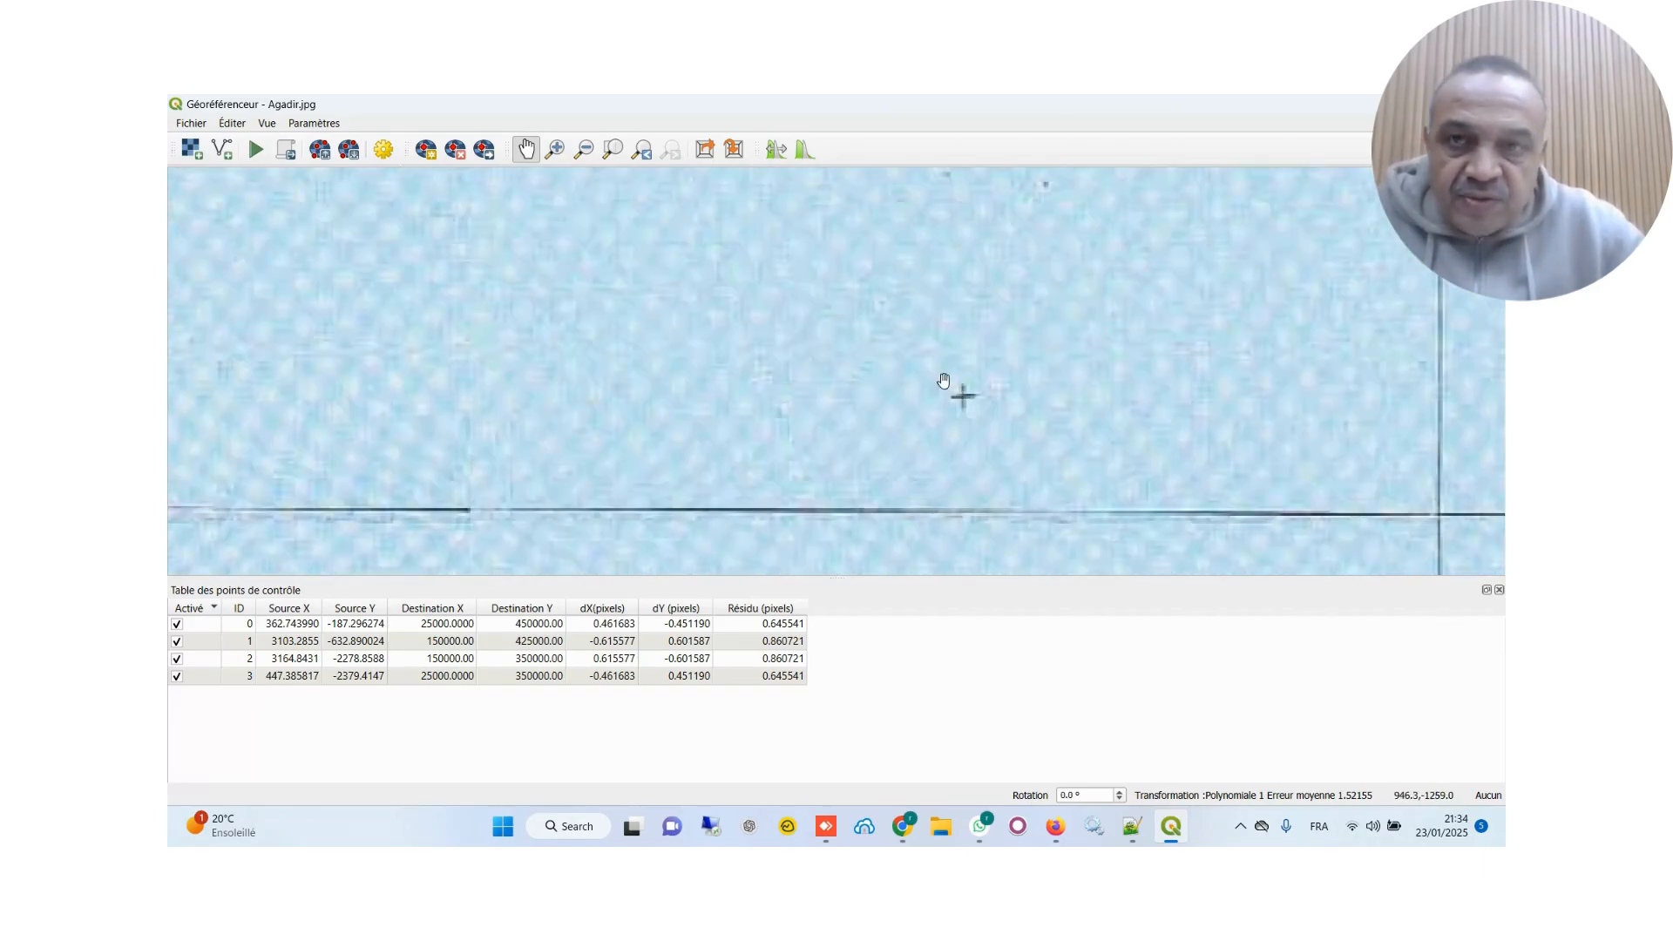
click(425, 149)
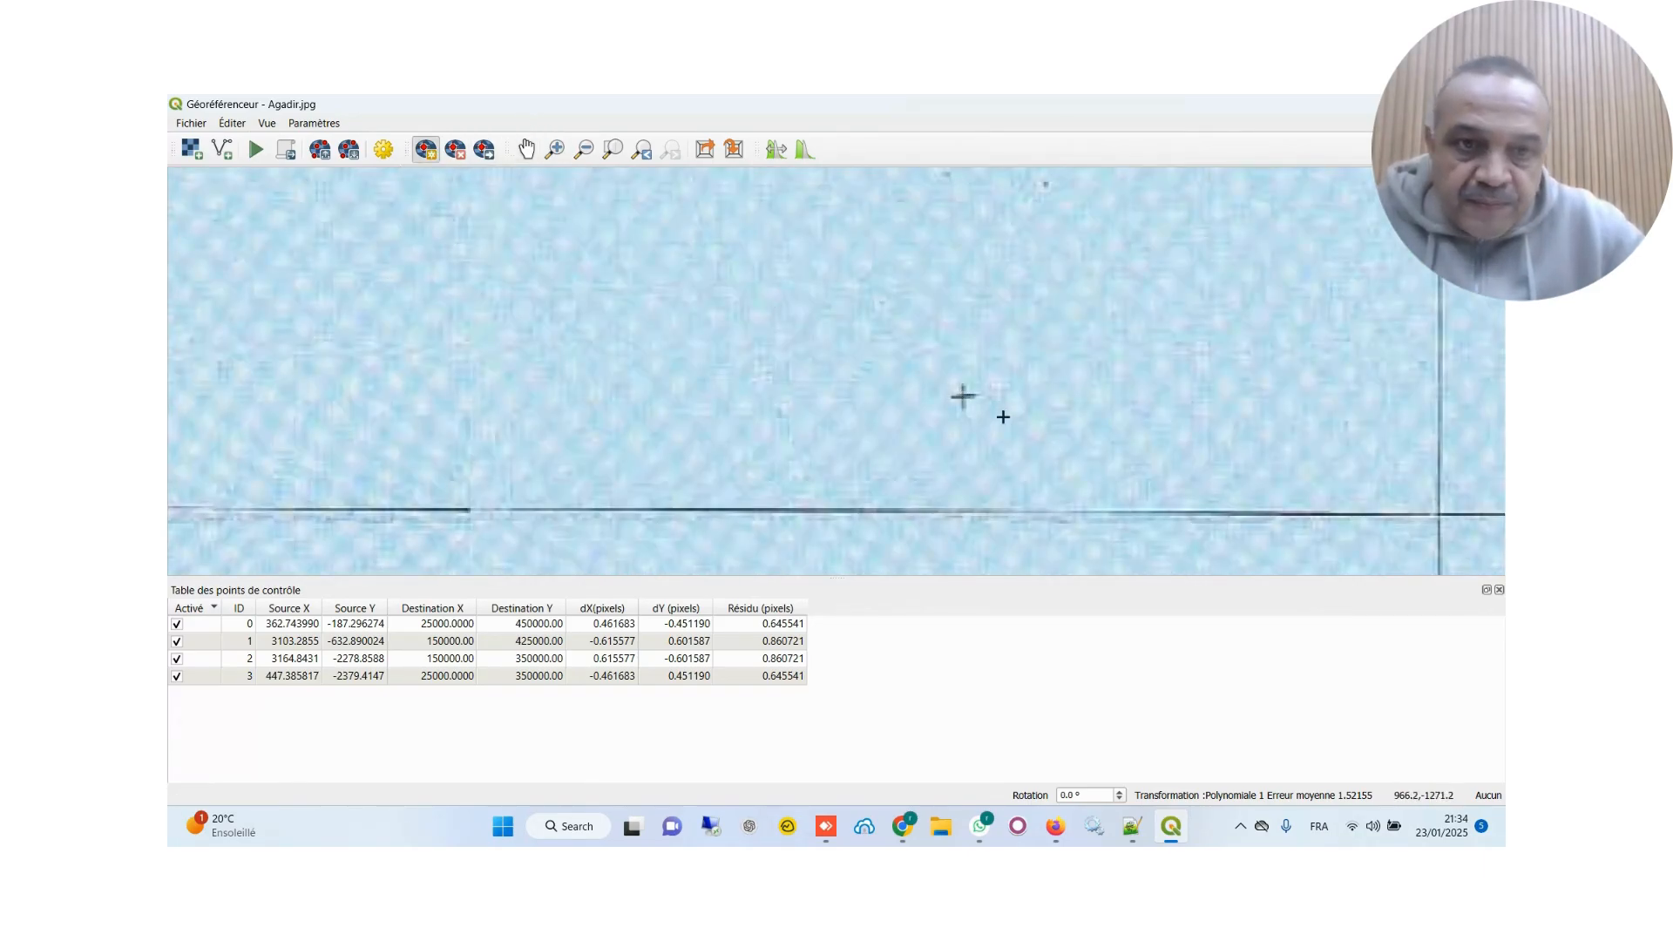
scroll(963, 400, up, 1)
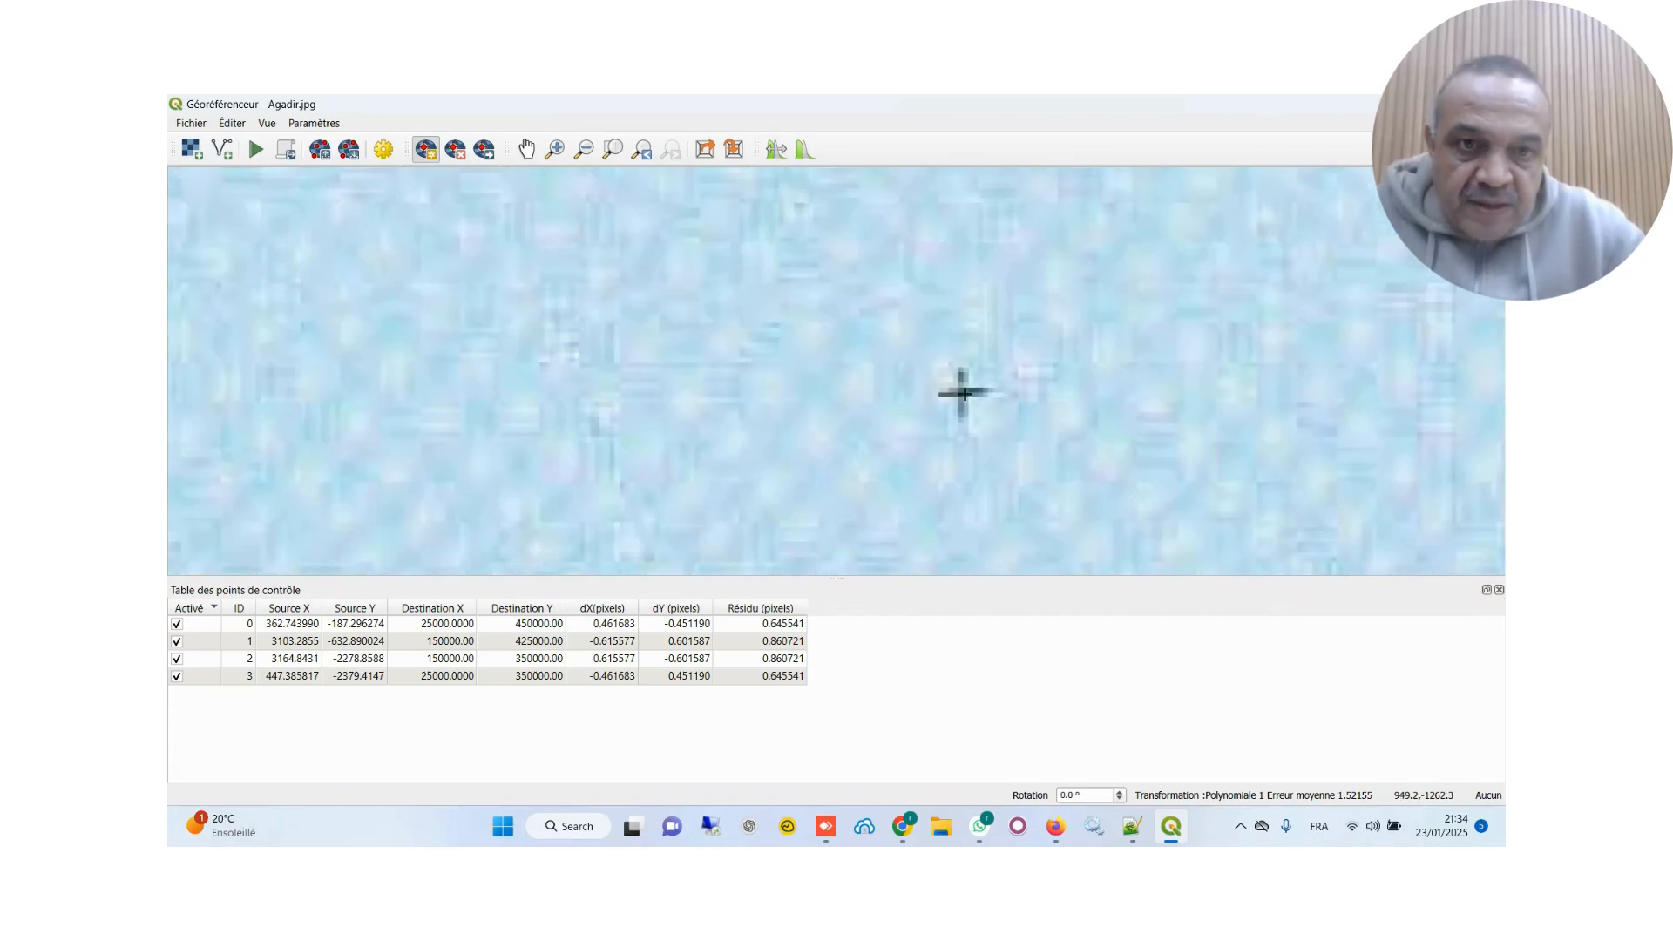
click(961, 393)
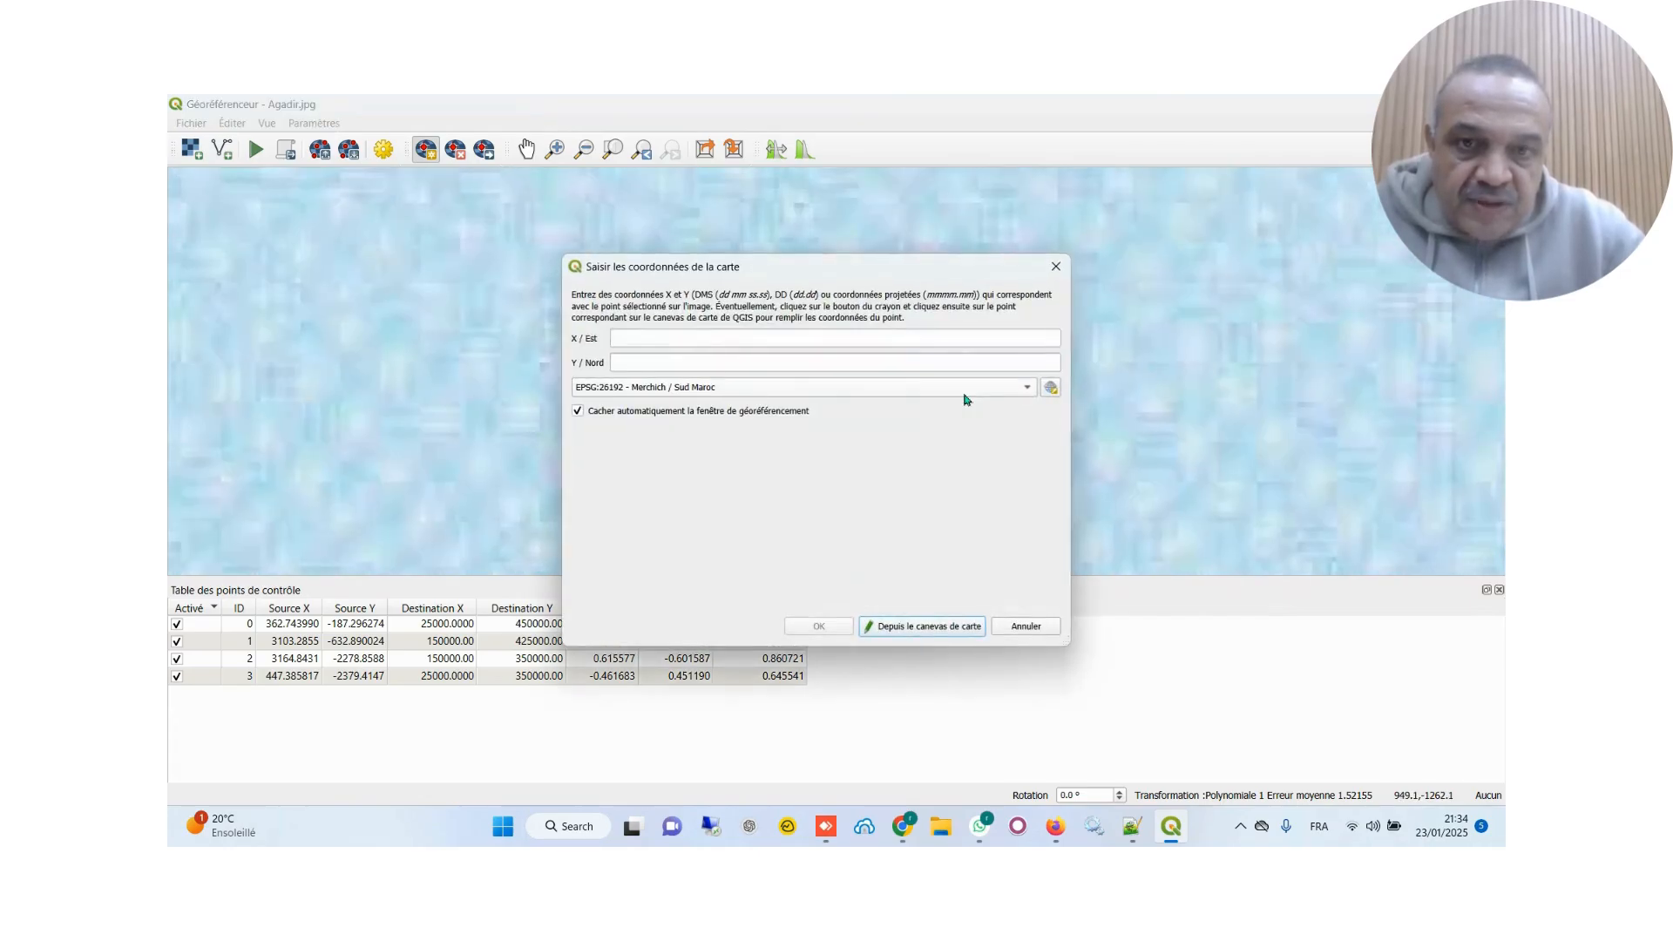
click(872, 340)
text(5000)
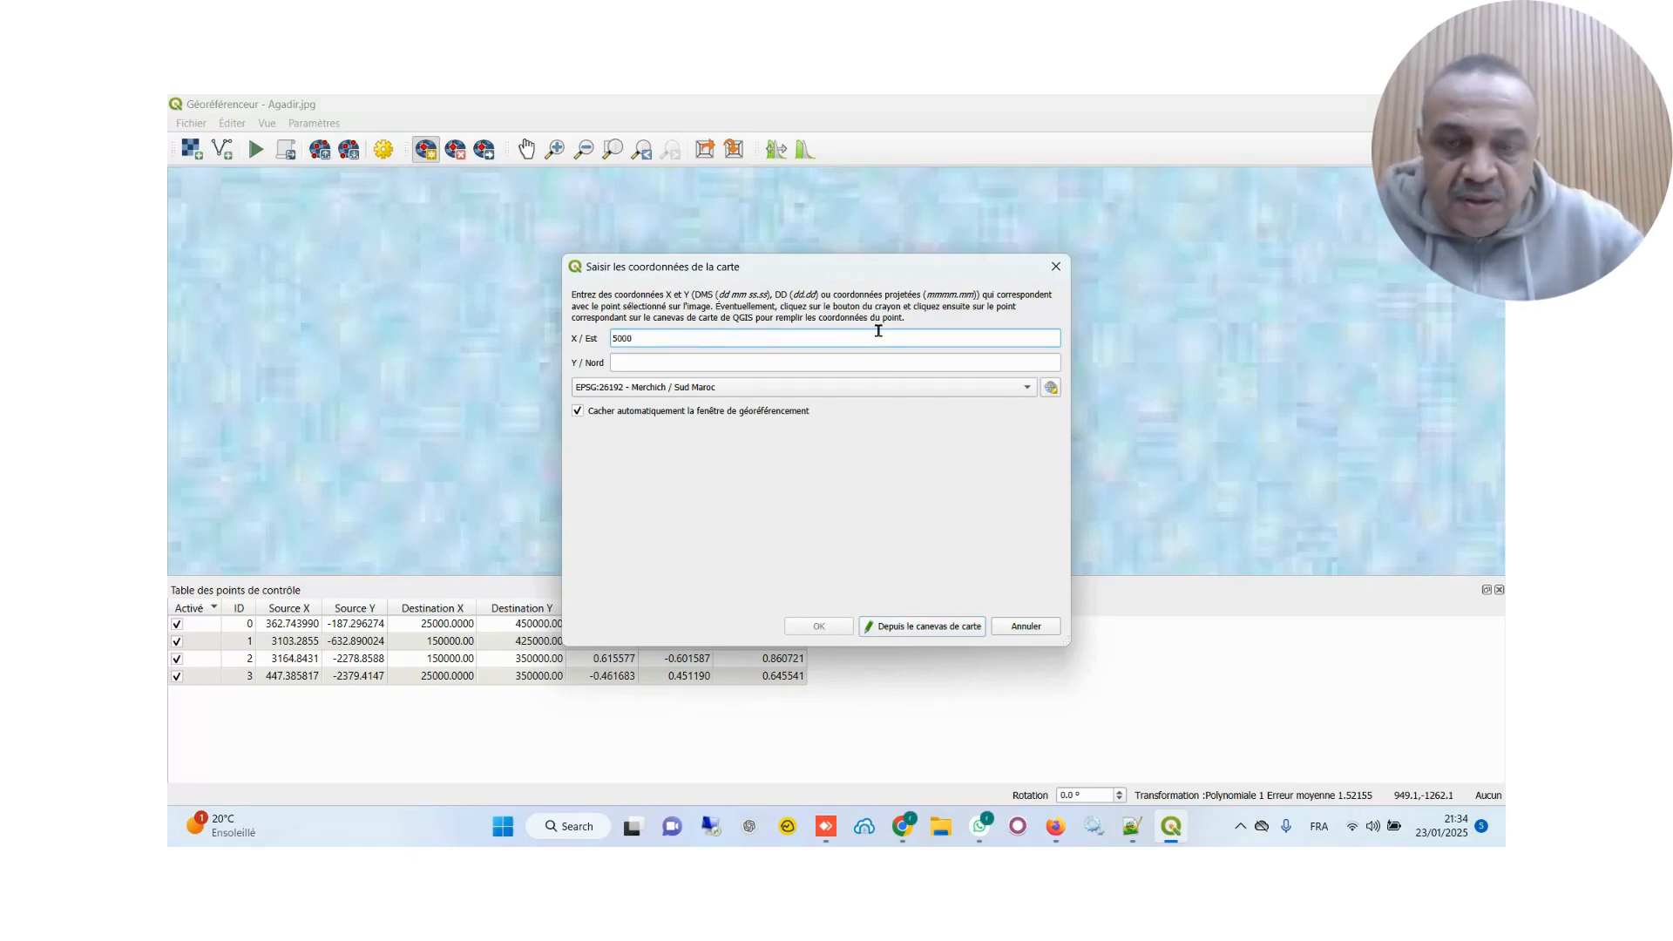
click(699, 364)
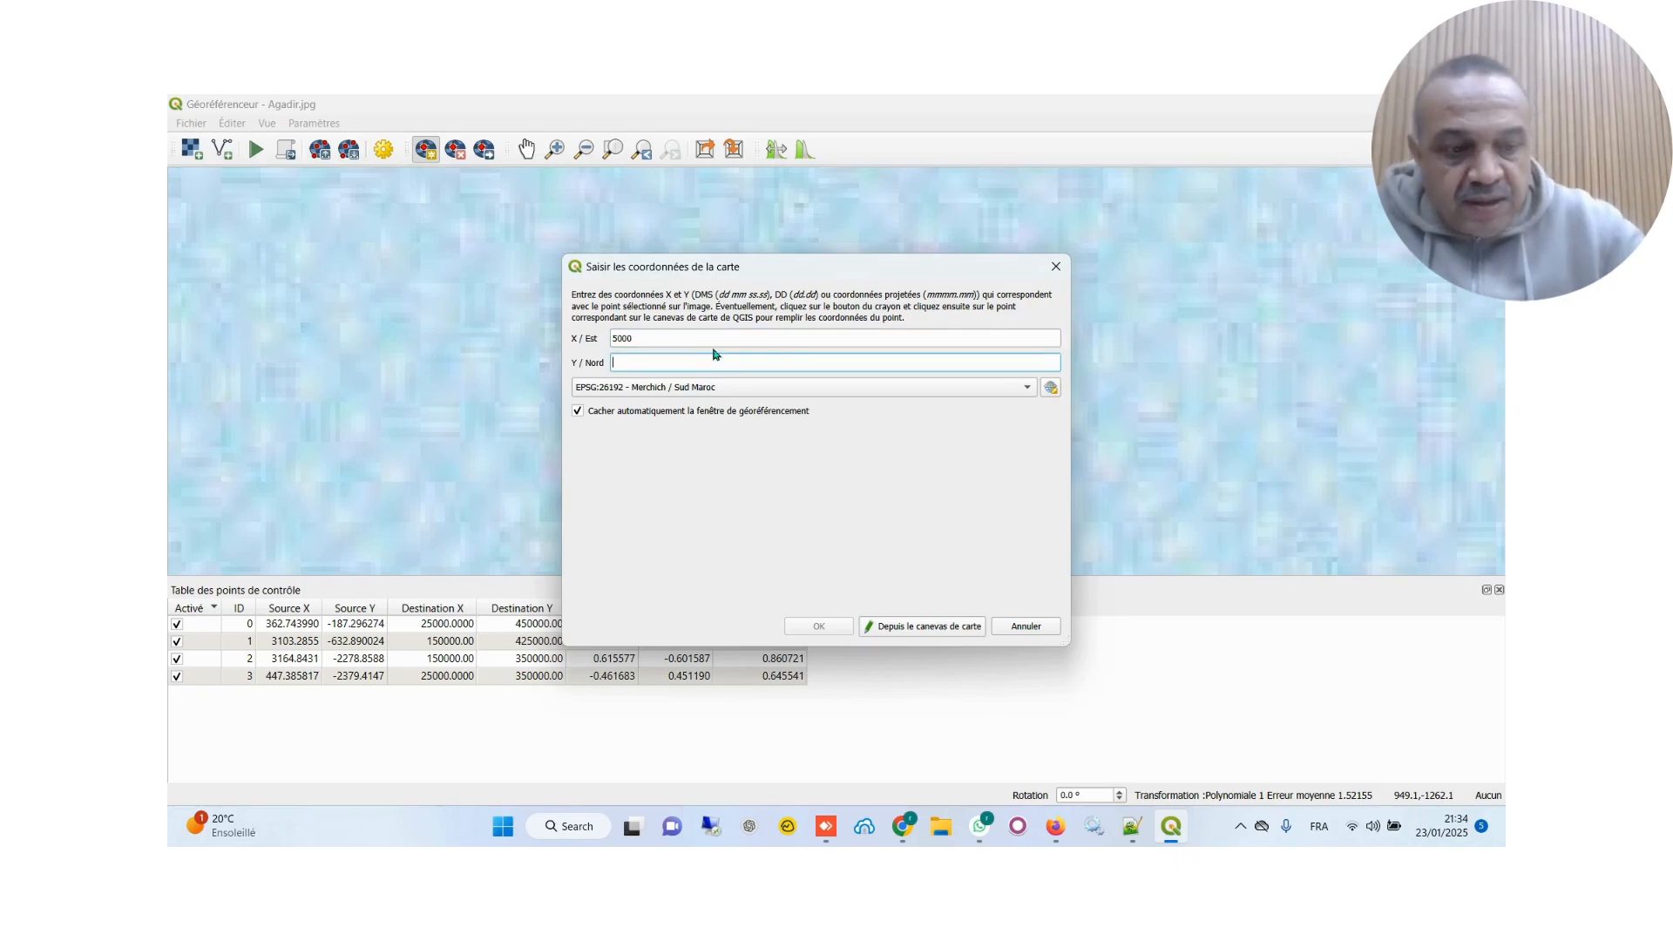
text(4000)
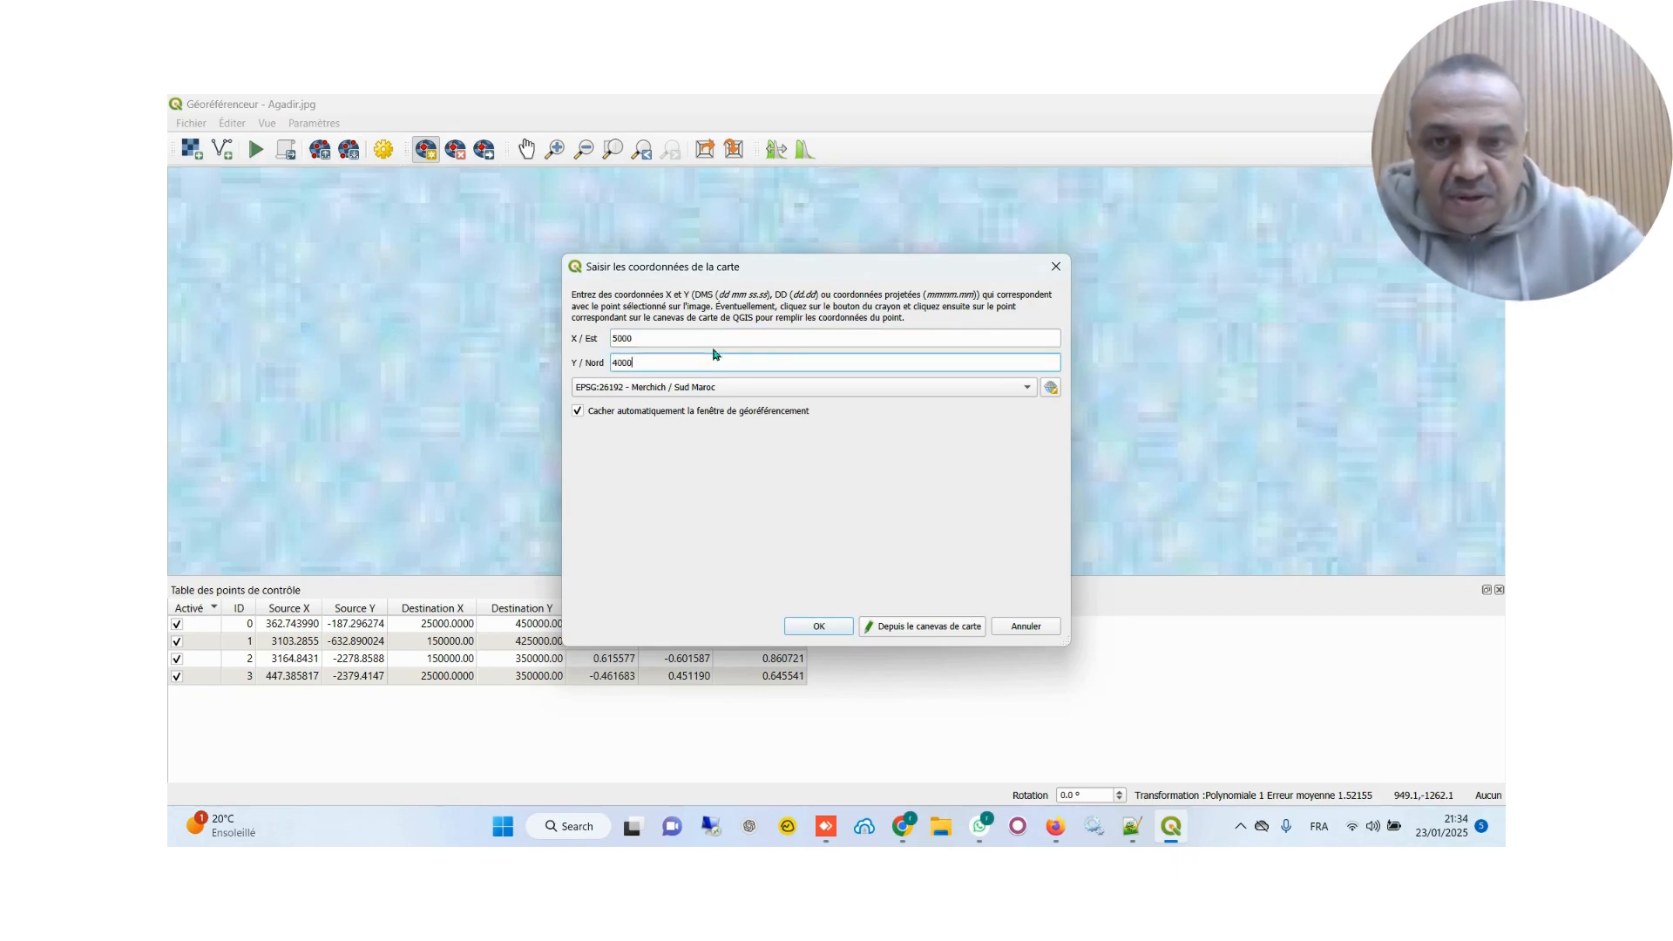
text(00)
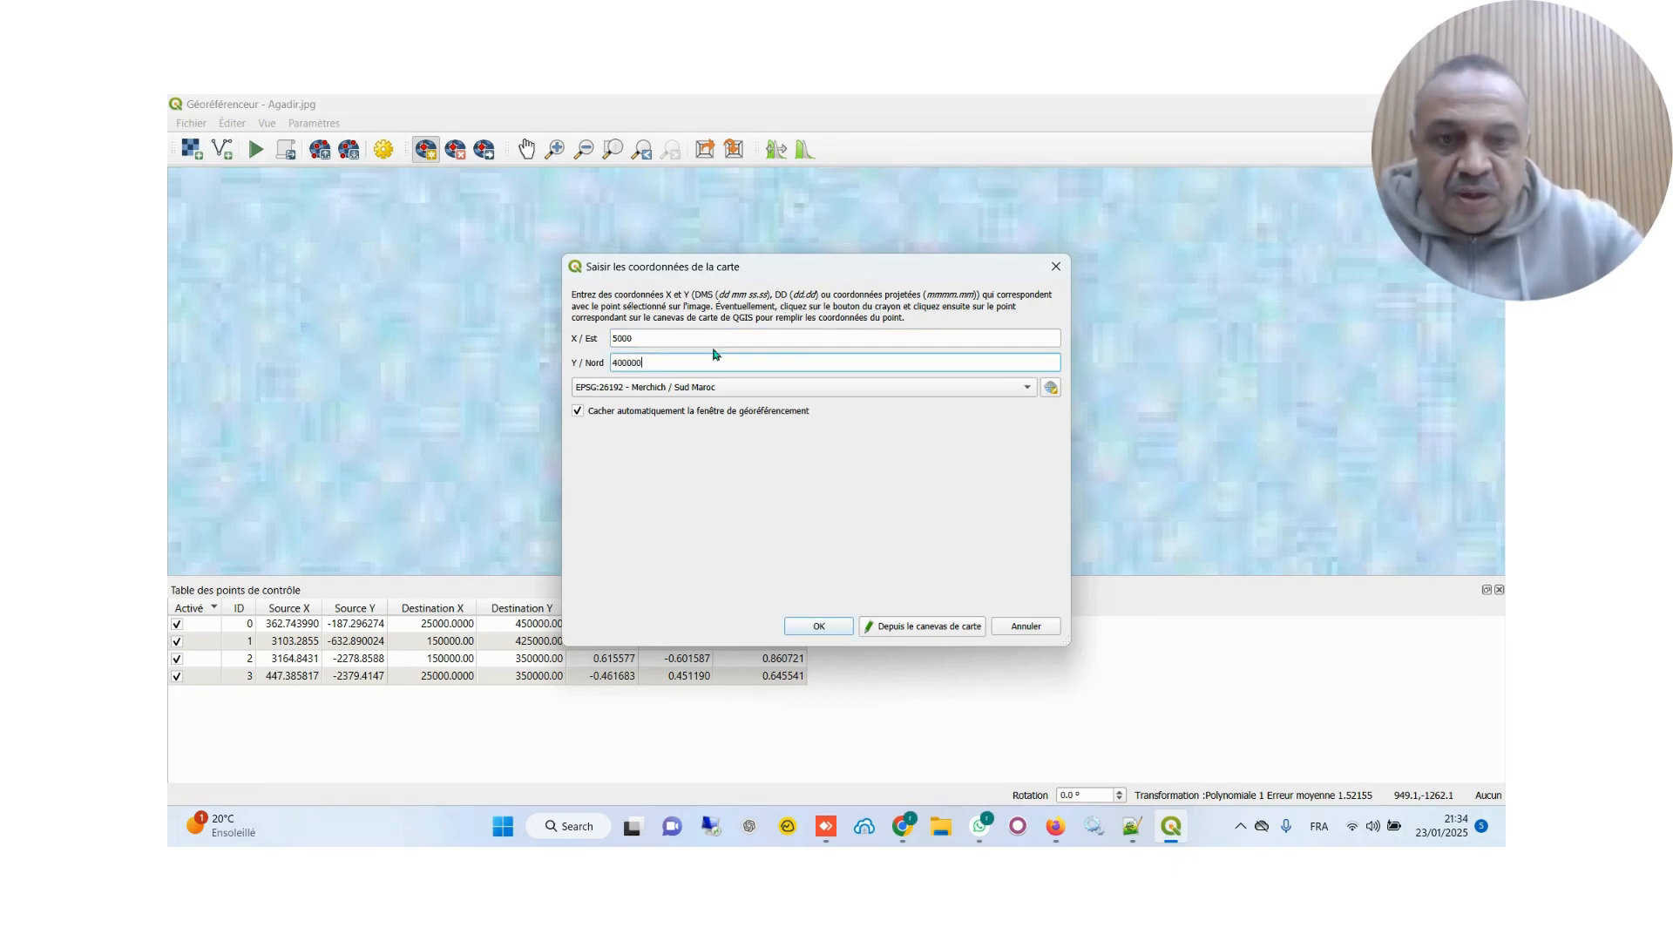
click(823, 626)
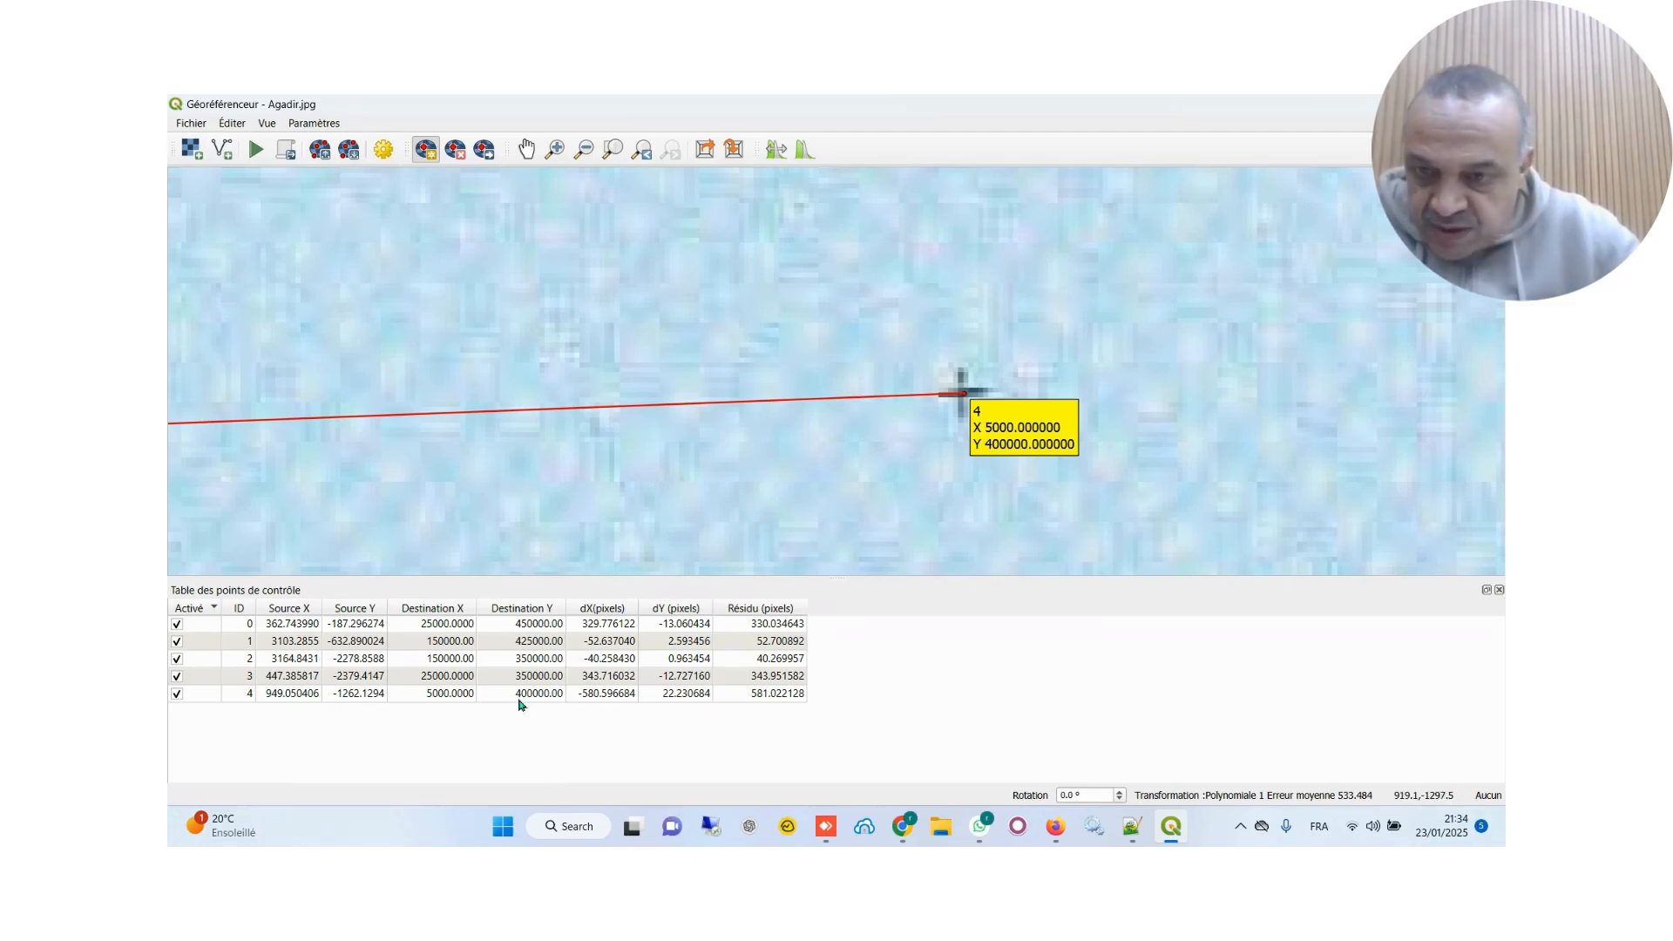
Correct the Destination X of control point 4 to 50000 in the control point table
click(446, 693)
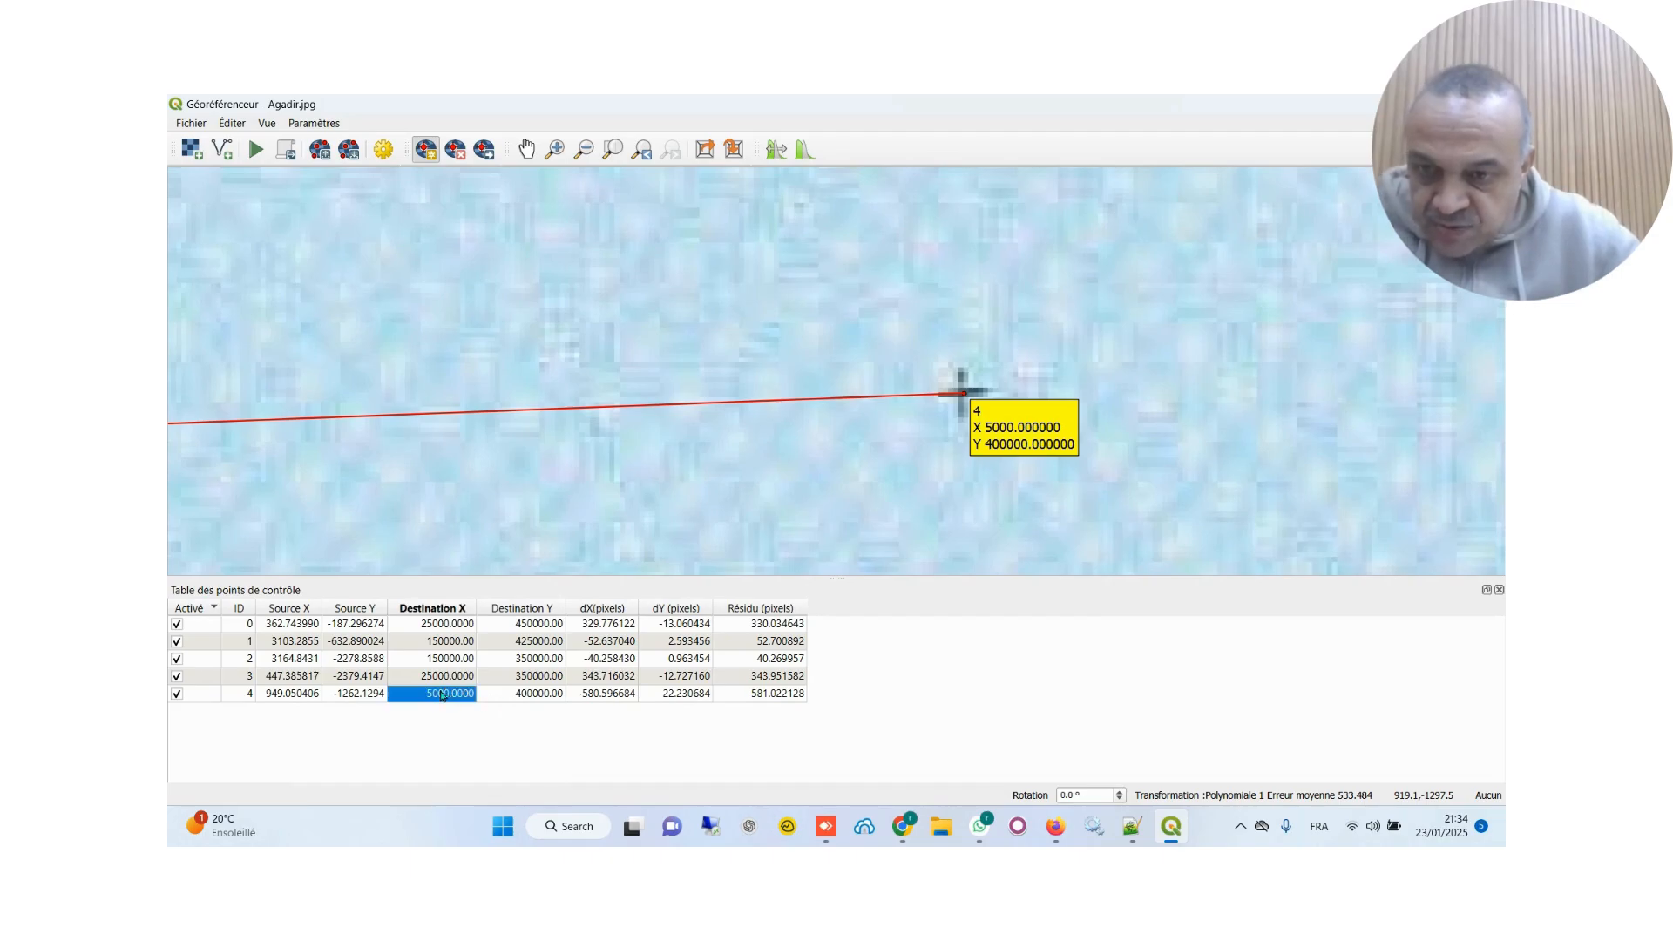
double_click(442, 695)
click(409, 693)
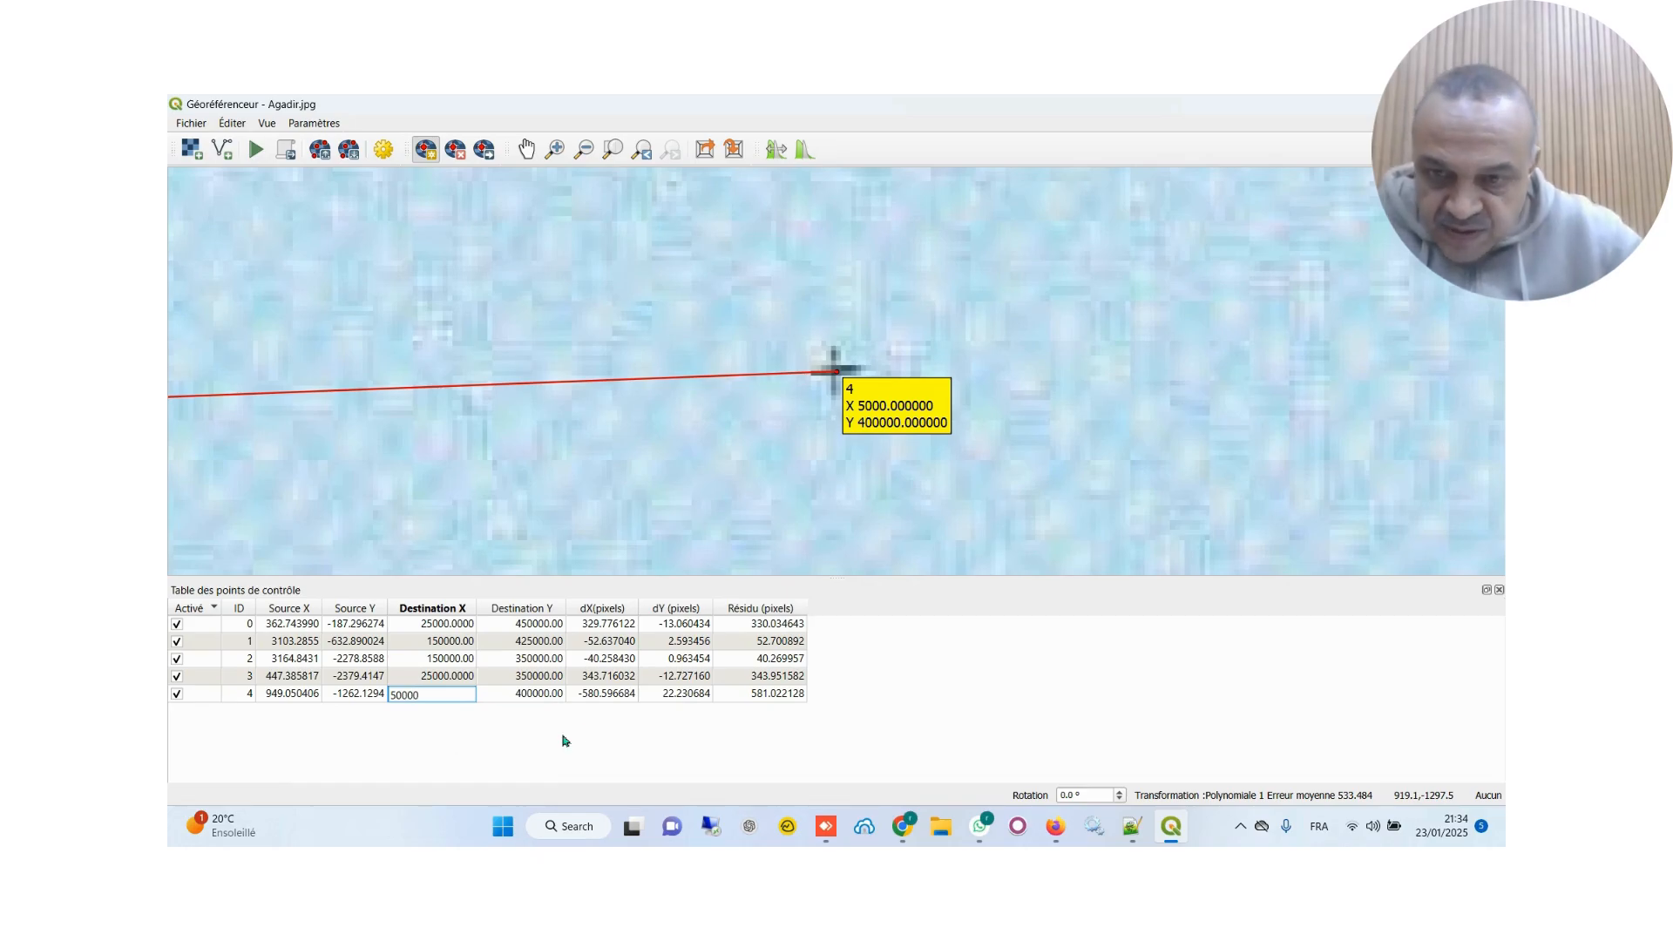
click(544, 694)
click(549, 675)
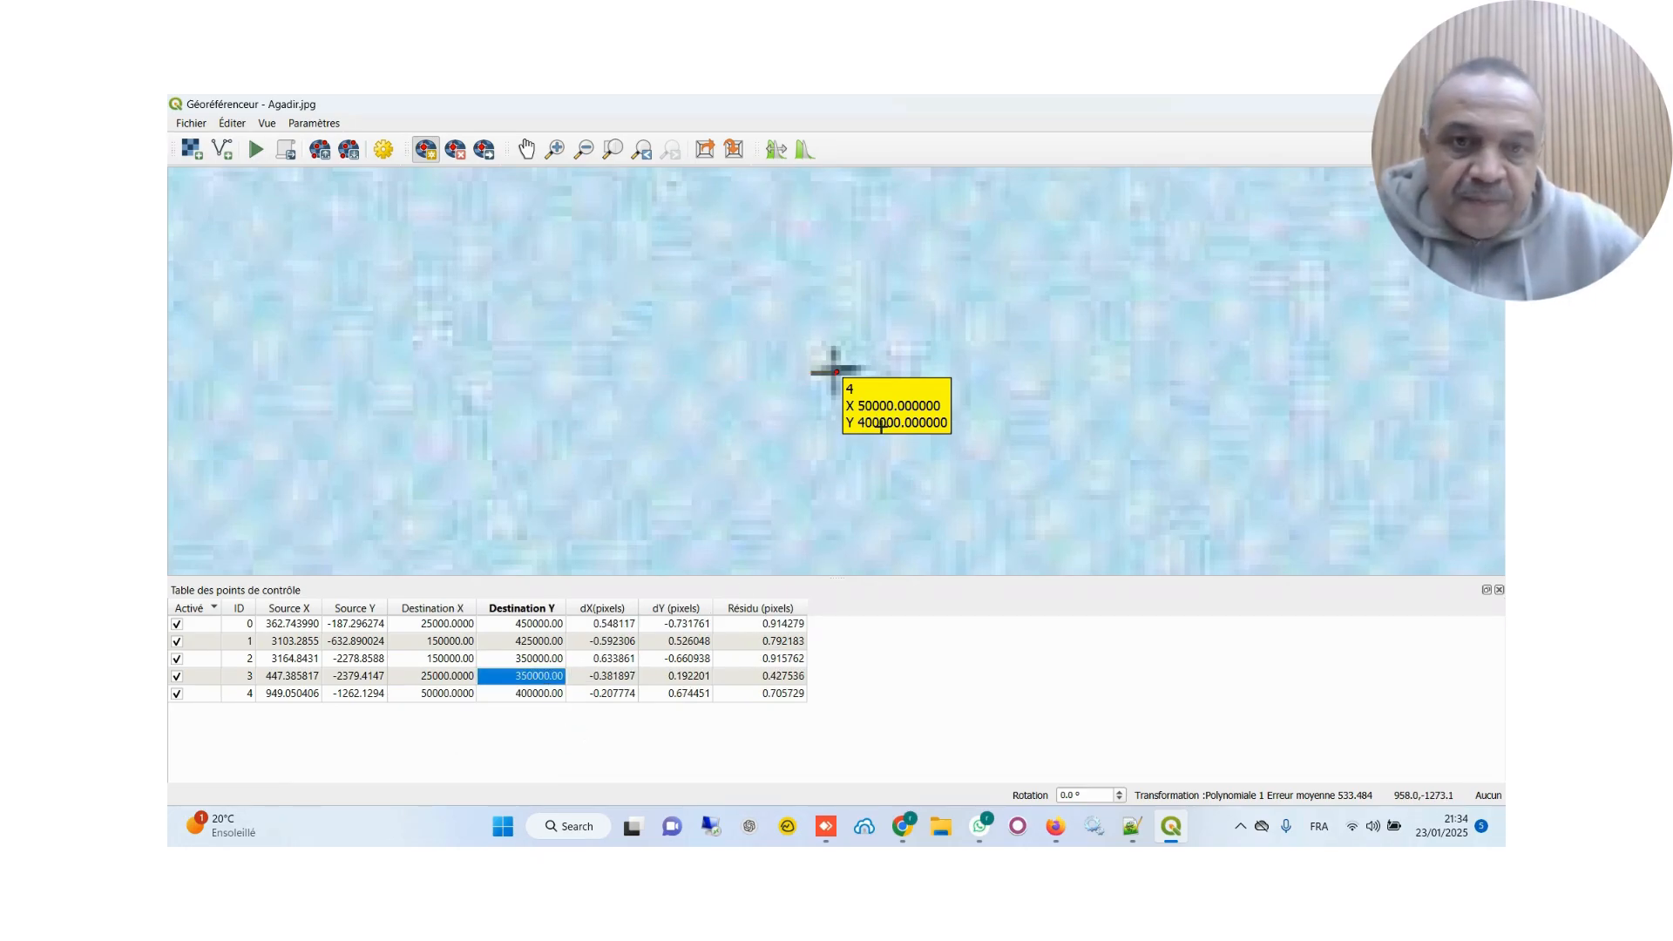
Add a control point on the grid cross offshore west of Taghazout with X 75000 and Y 400000 in Merchich / Sud Maroc
scroll(882, 427, down, 2)
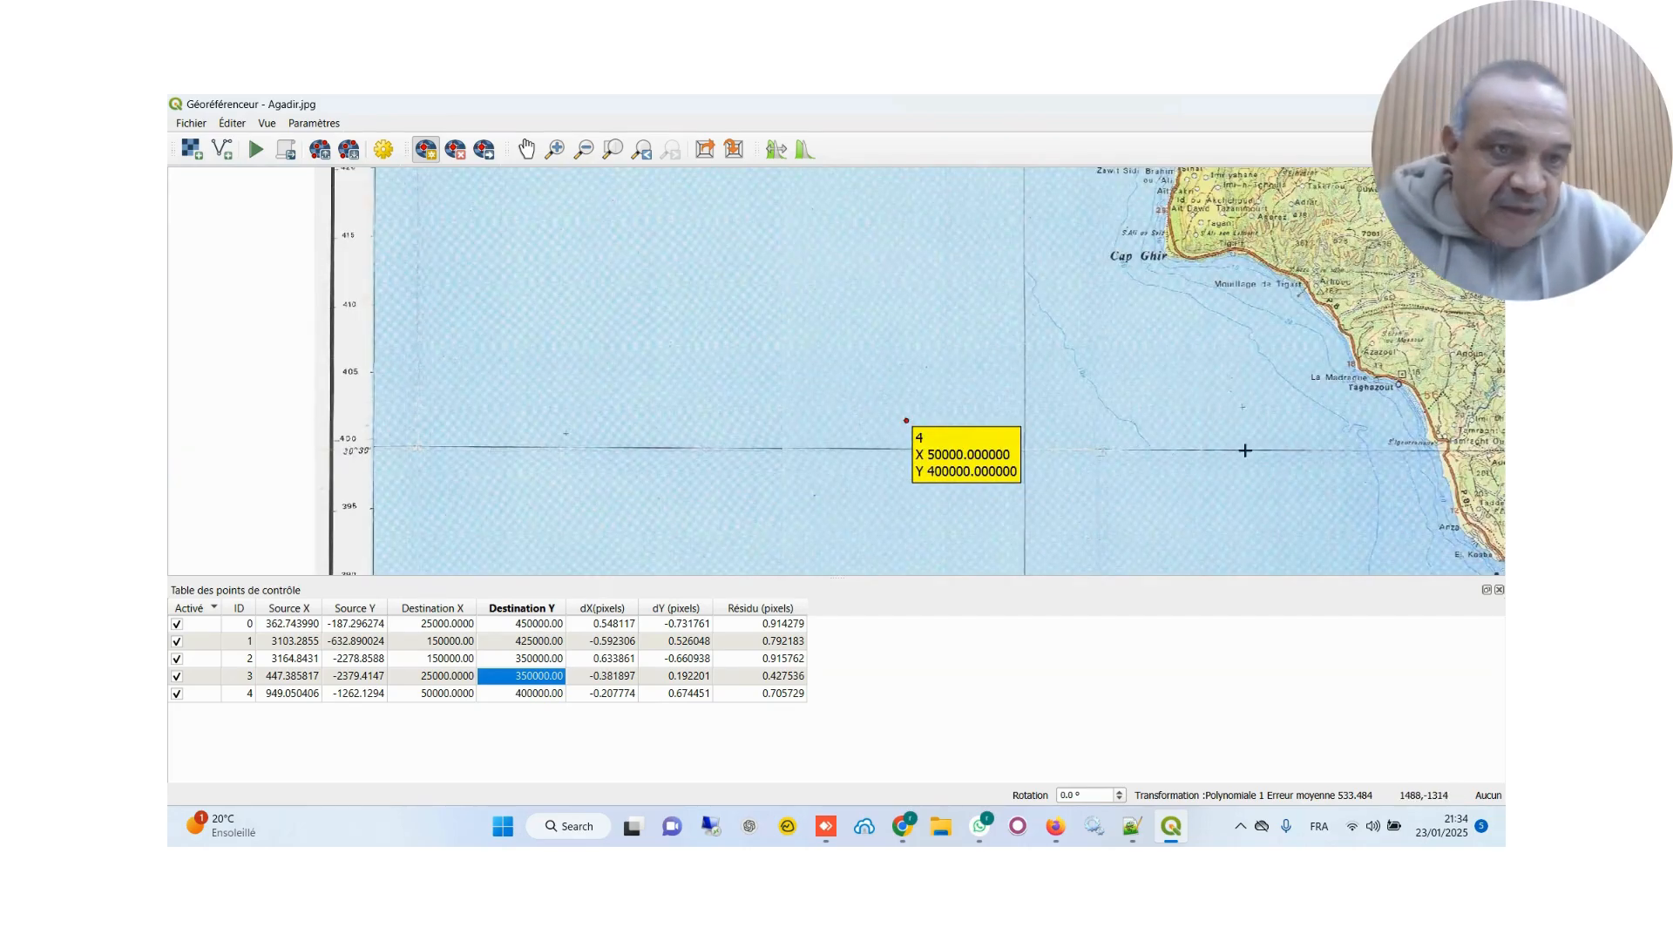
scroll(1261, 403, up, 1)
scroll(1239, 412, up, 3)
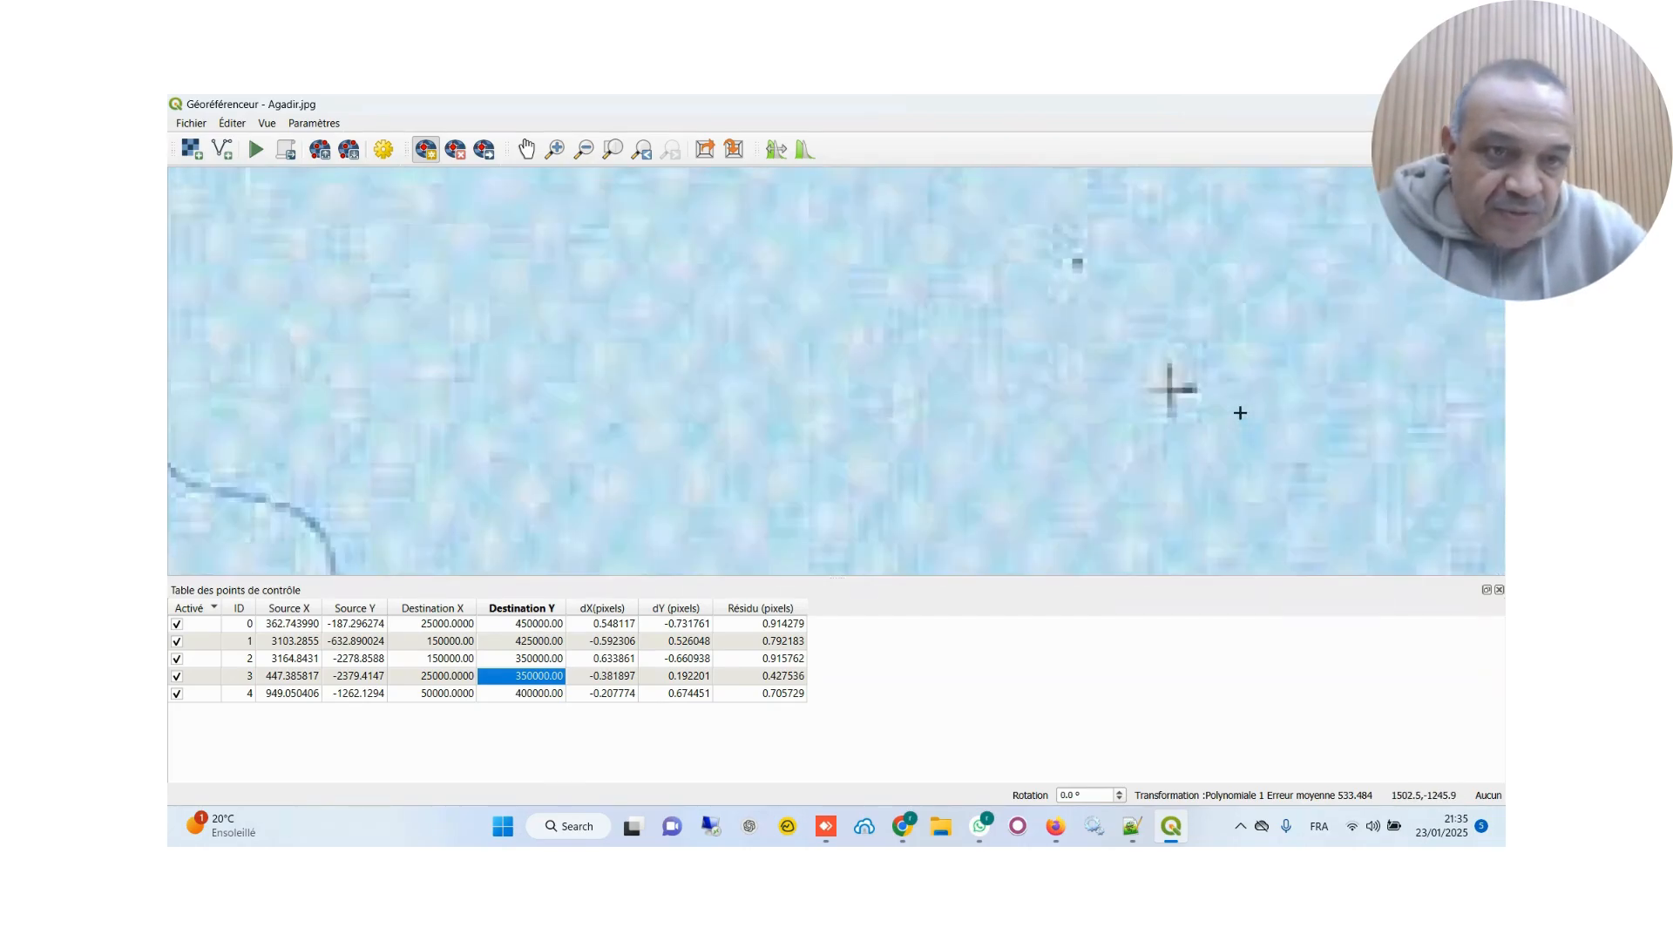
scroll(1171, 389, up, 1)
click(1169, 392)
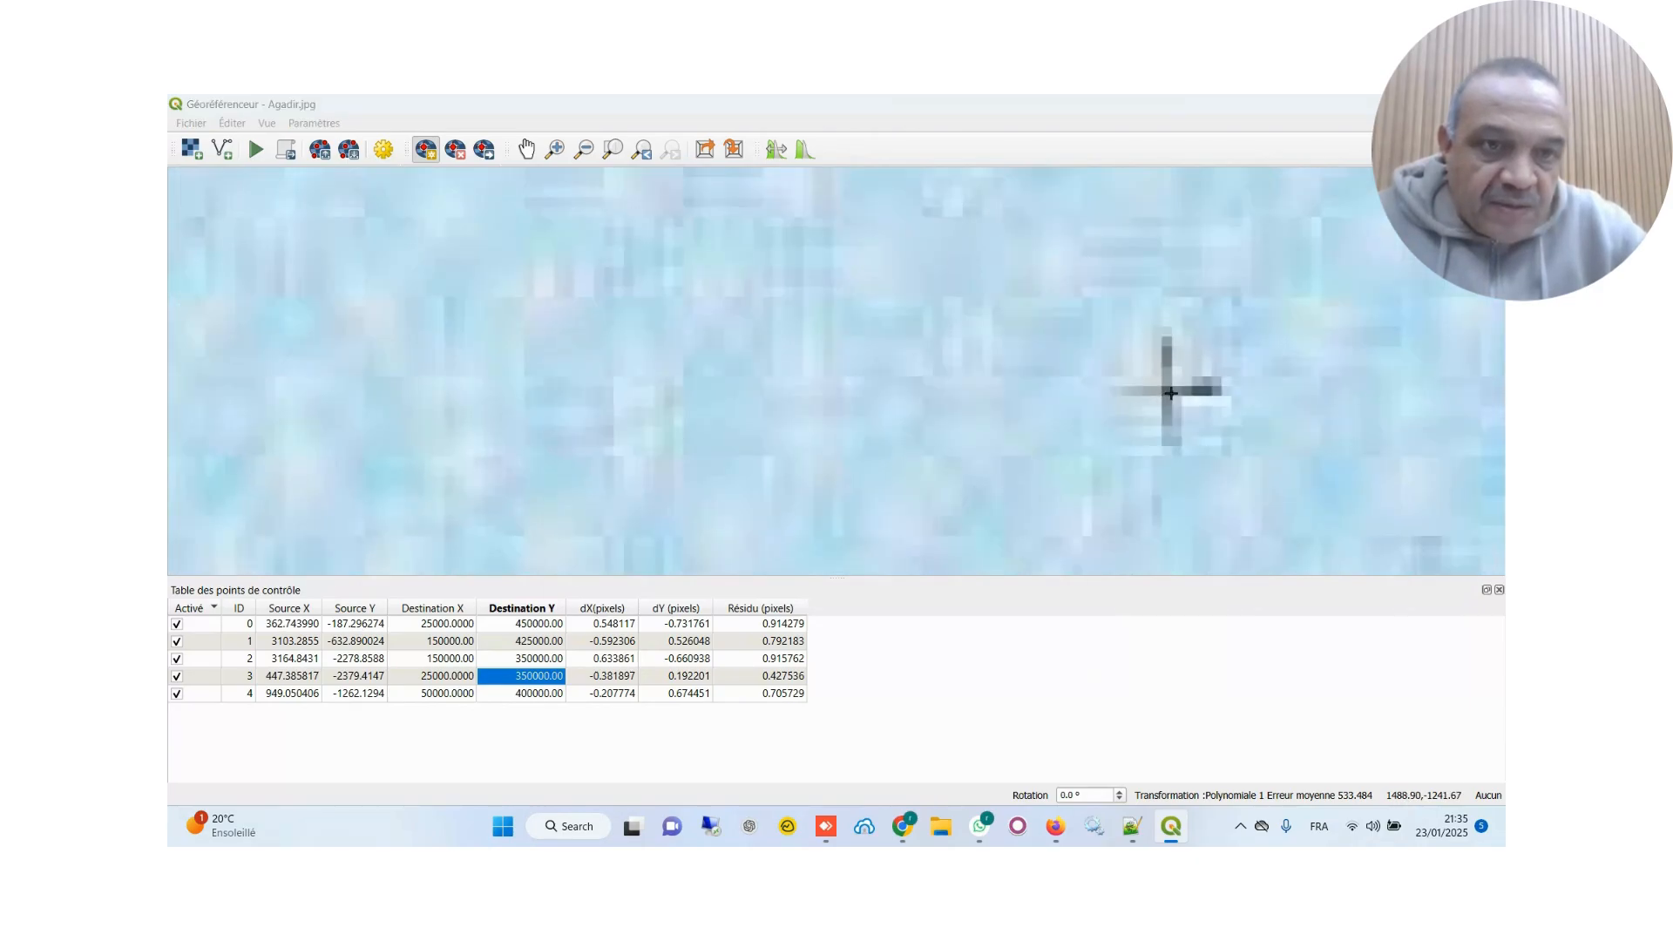
click(837, 339)
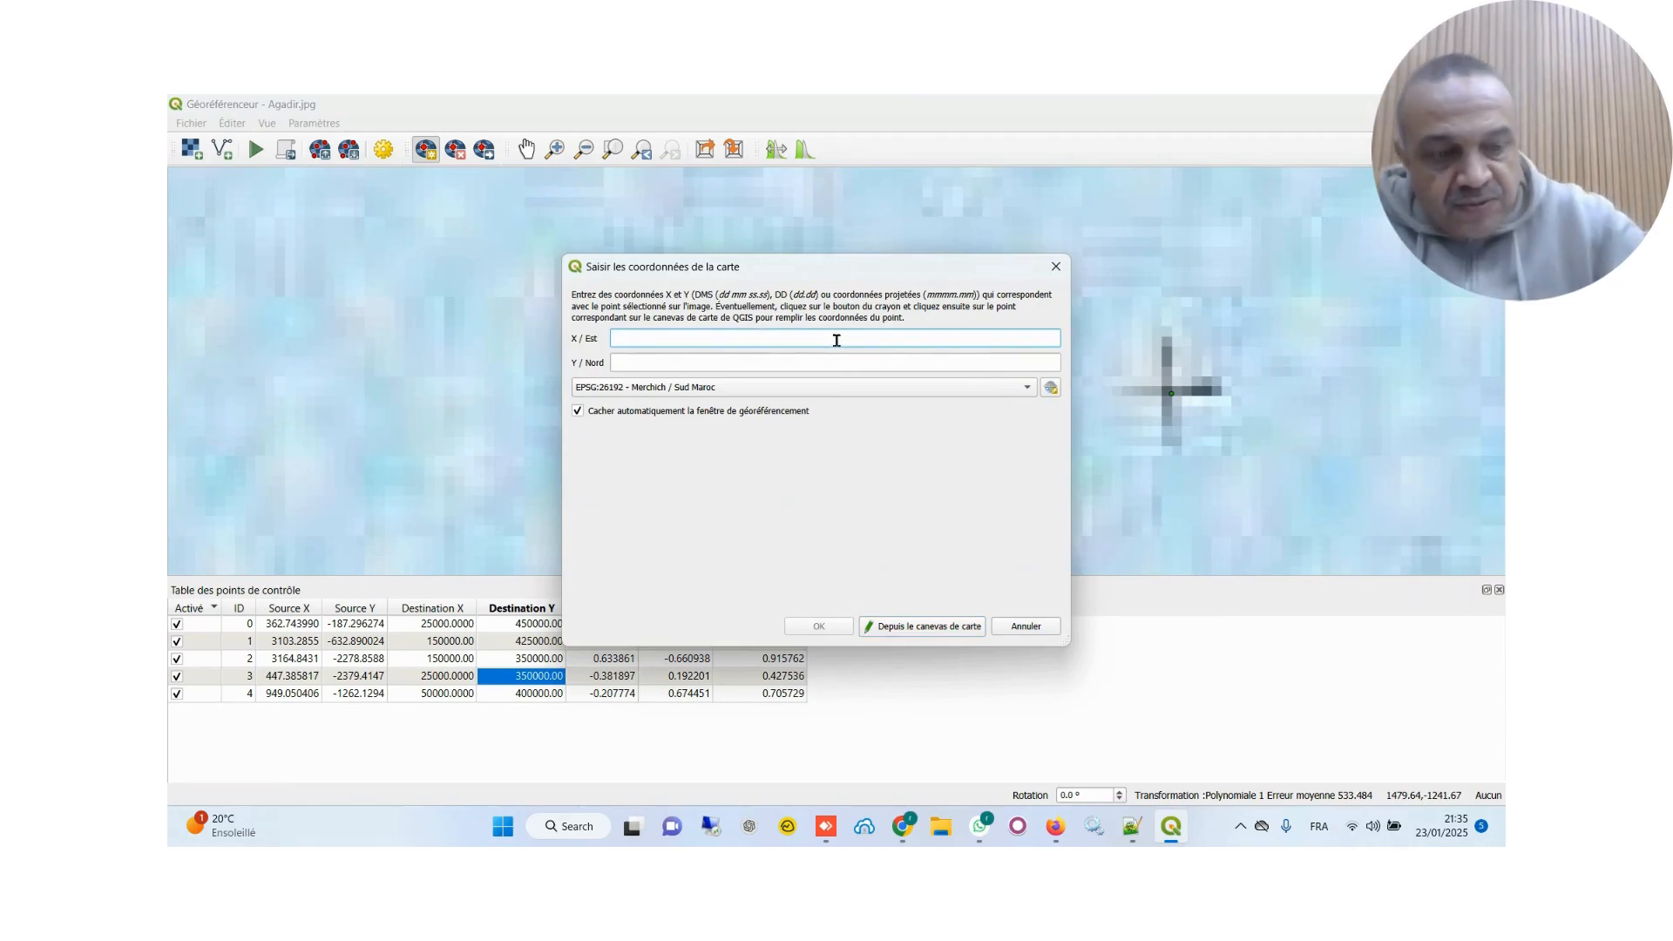
text(7500)
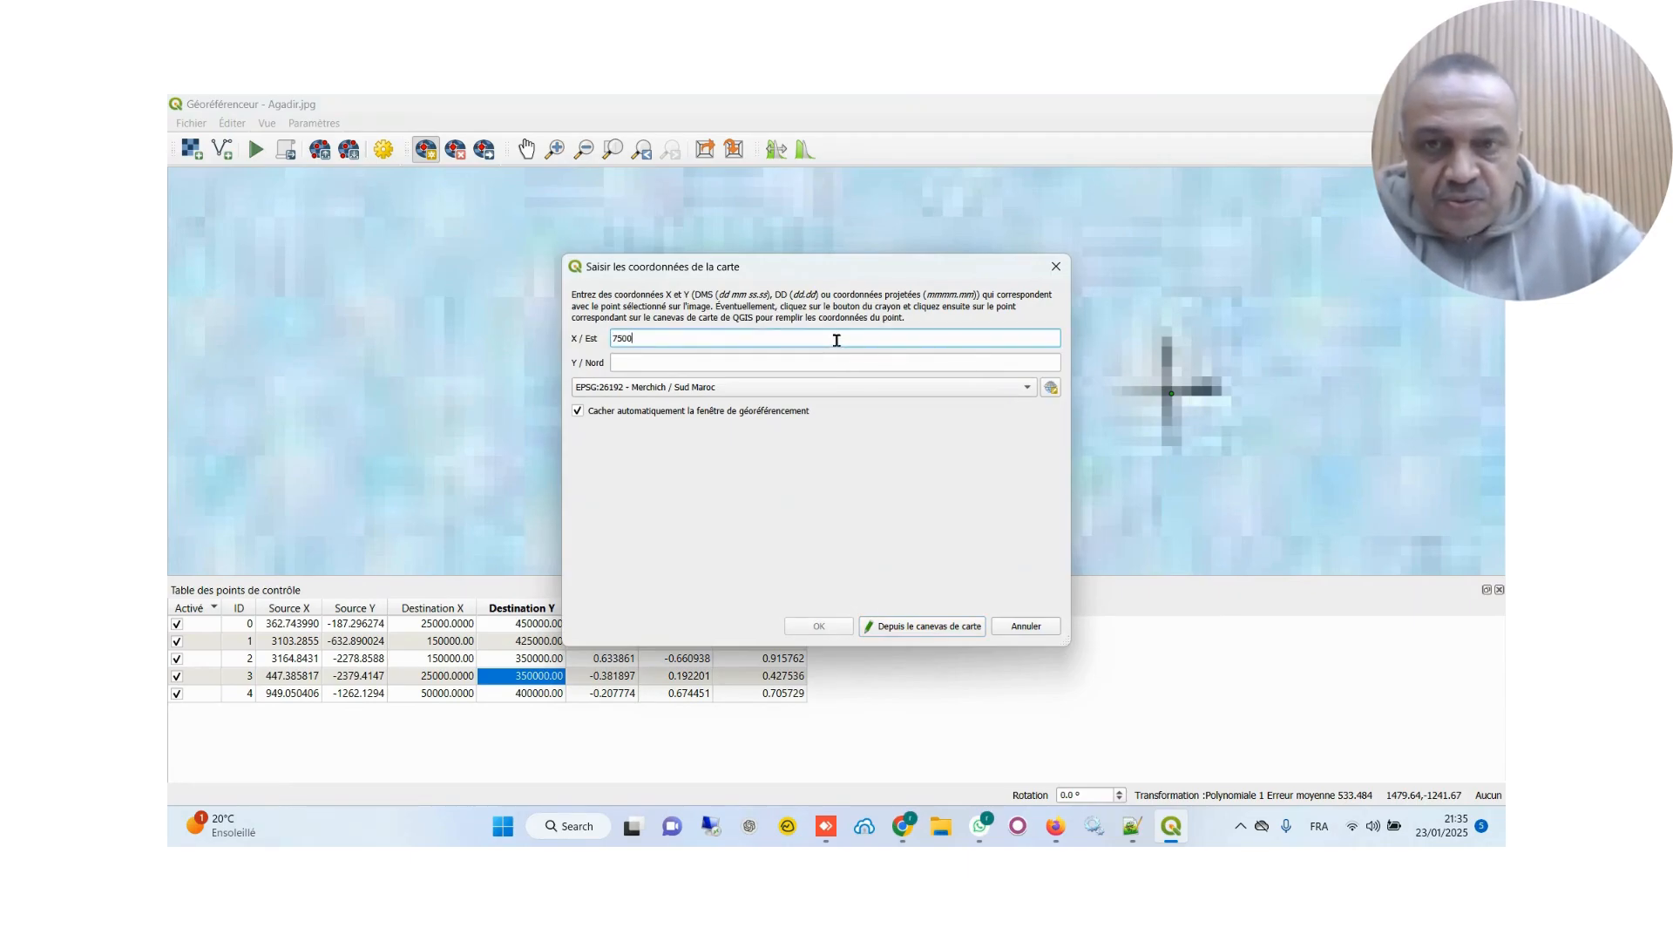
text(0)
click(677, 366)
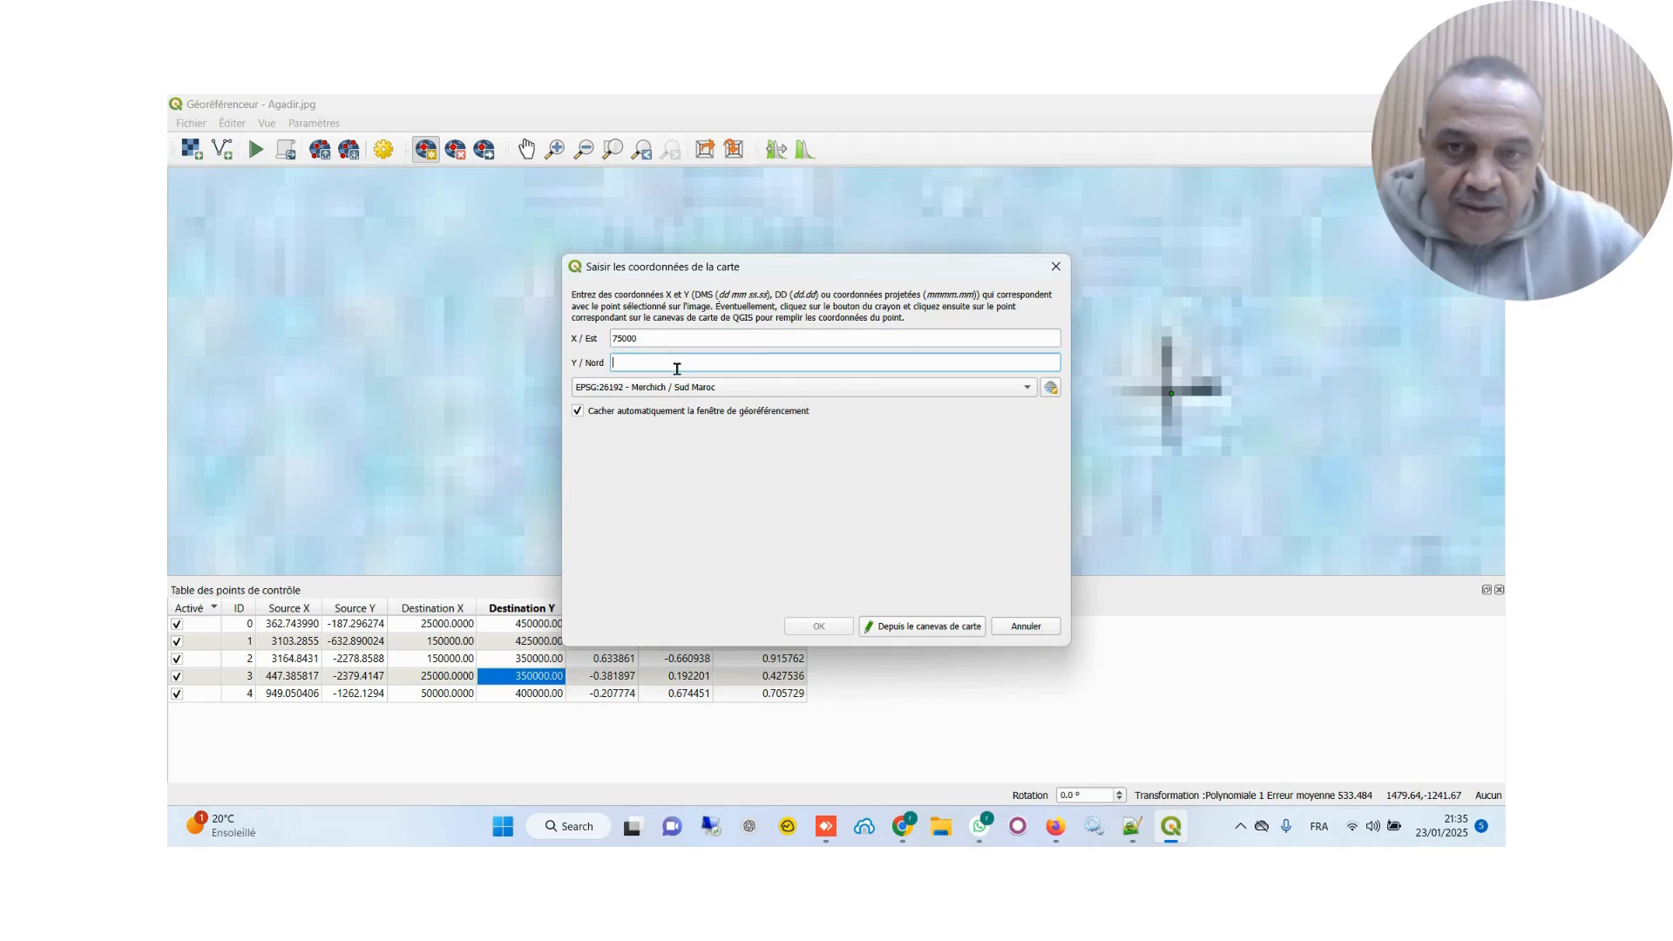
text(400)
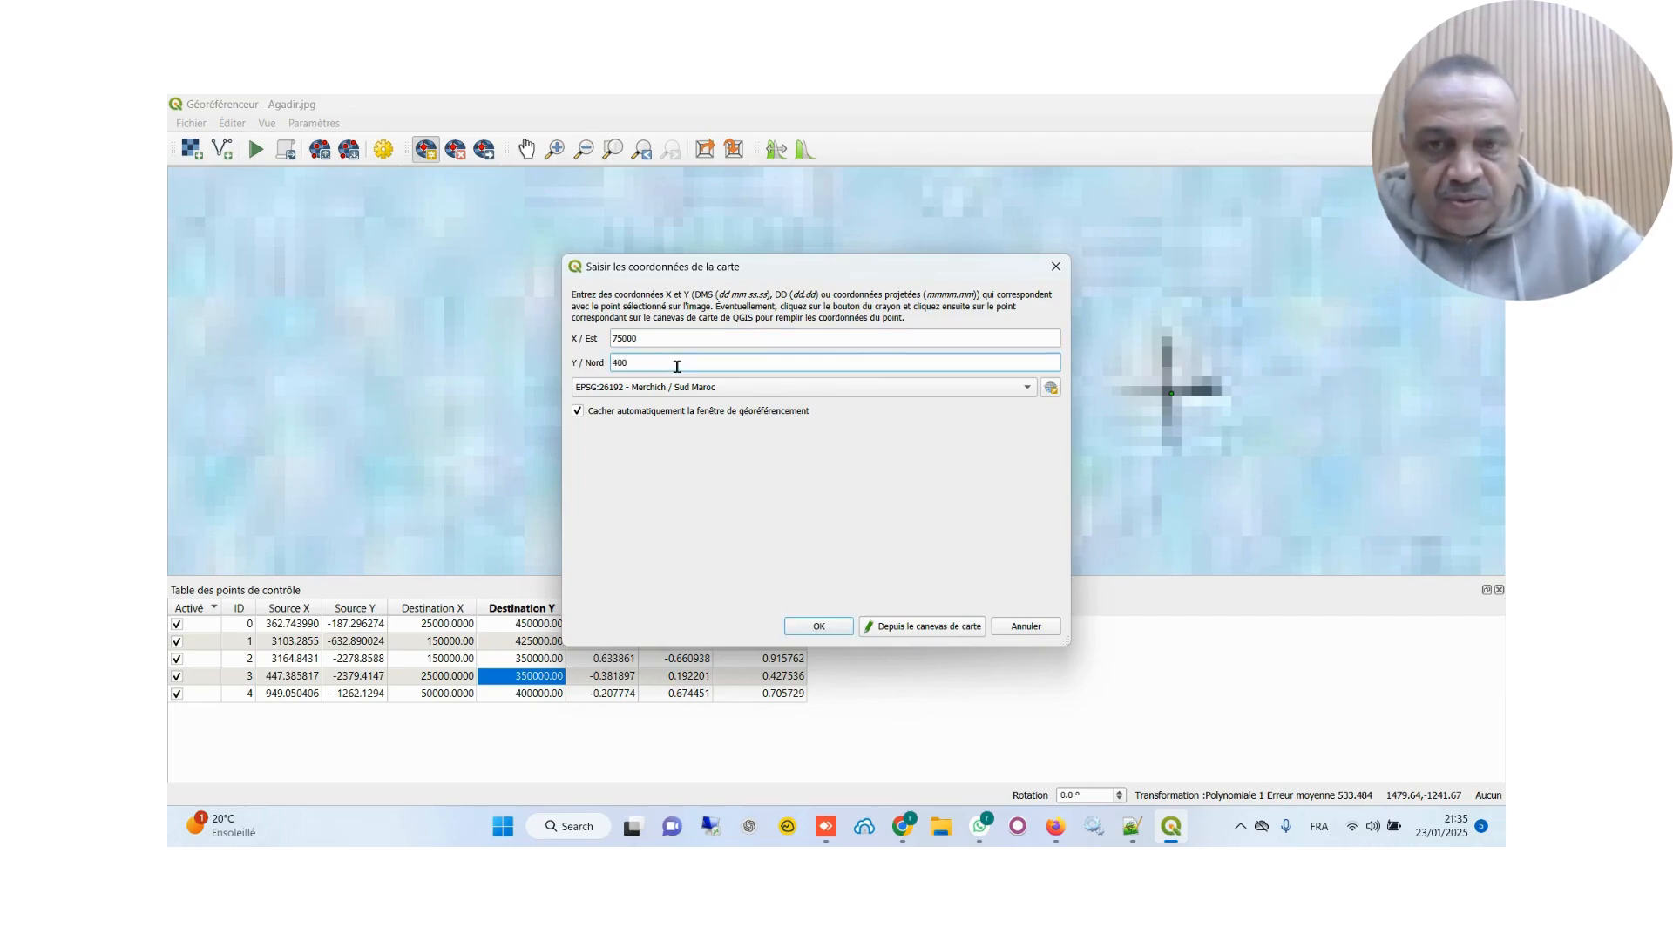
text(000)
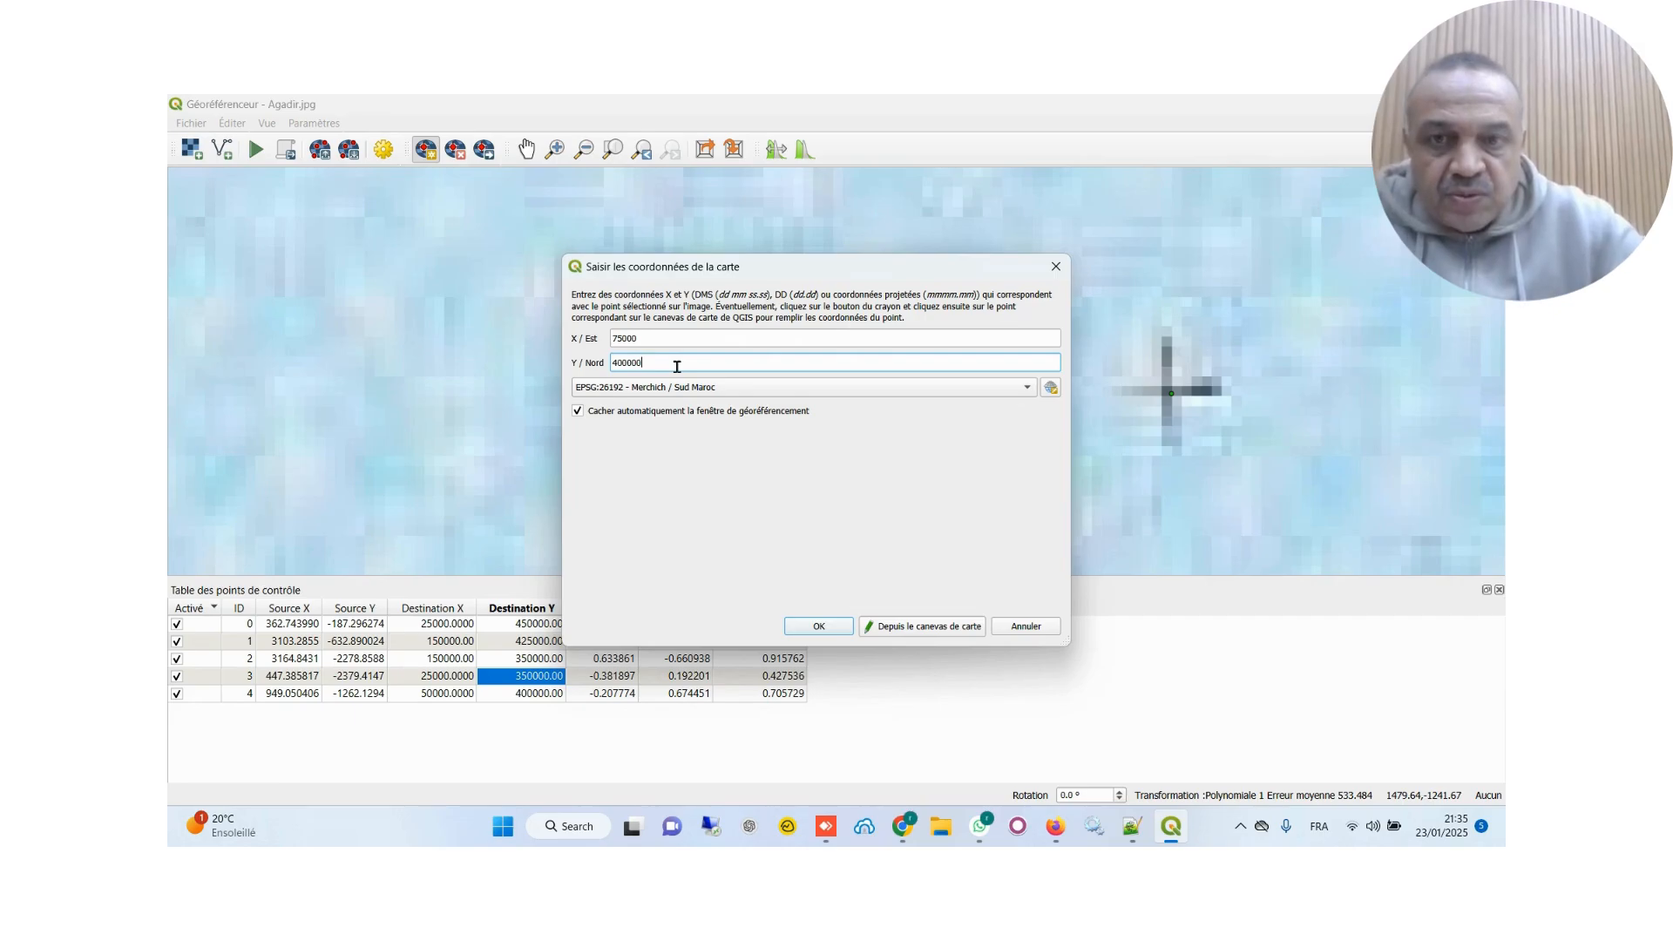
click(810, 625)
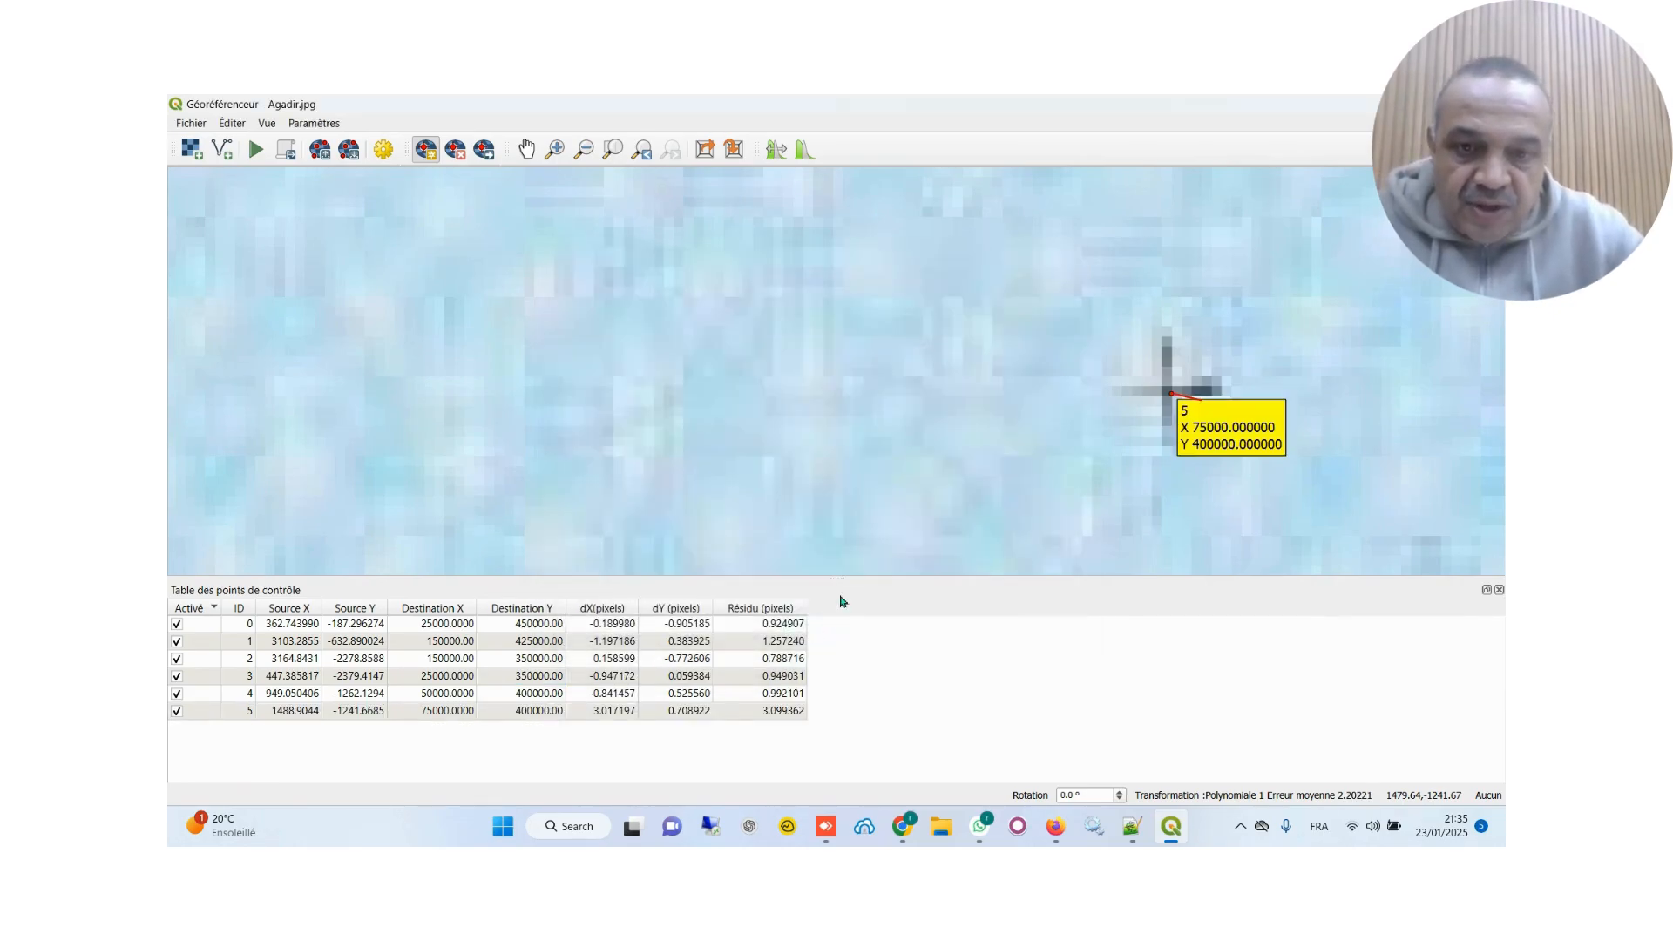
Add a control point on the grid cross near Aït Ben Bihi with X 150000 and Y 400000 in EPSG:26192 - Merchich / Sud Maroc
scroll(1138, 456, down, 2)
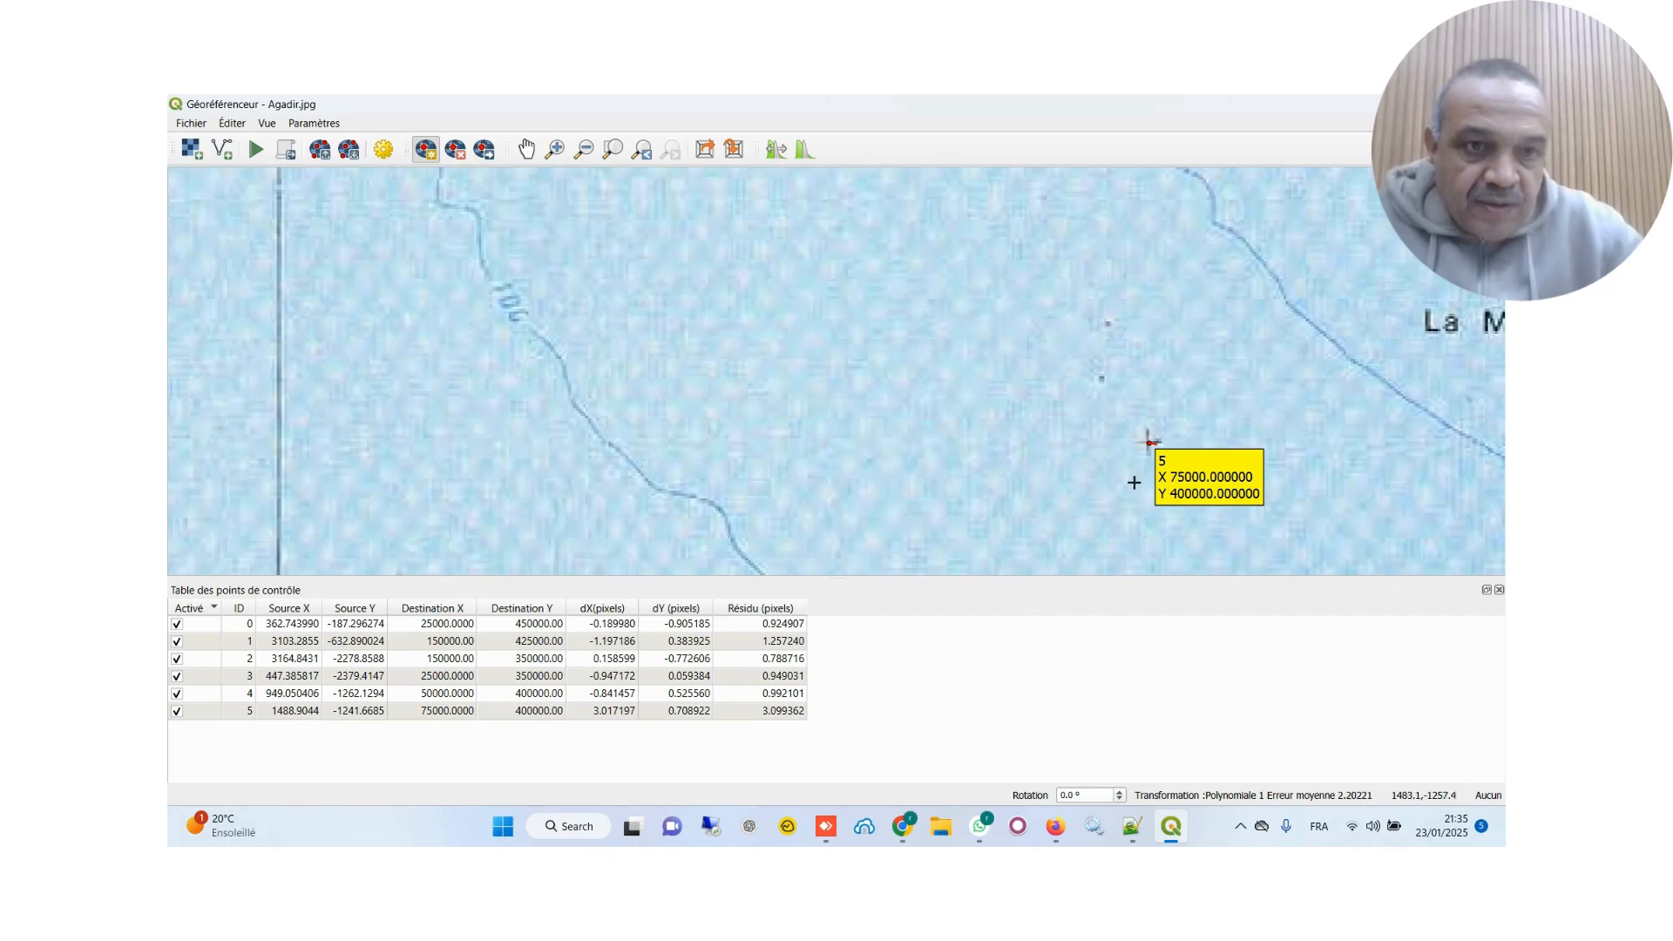
scroll(1158, 473, down, 5)
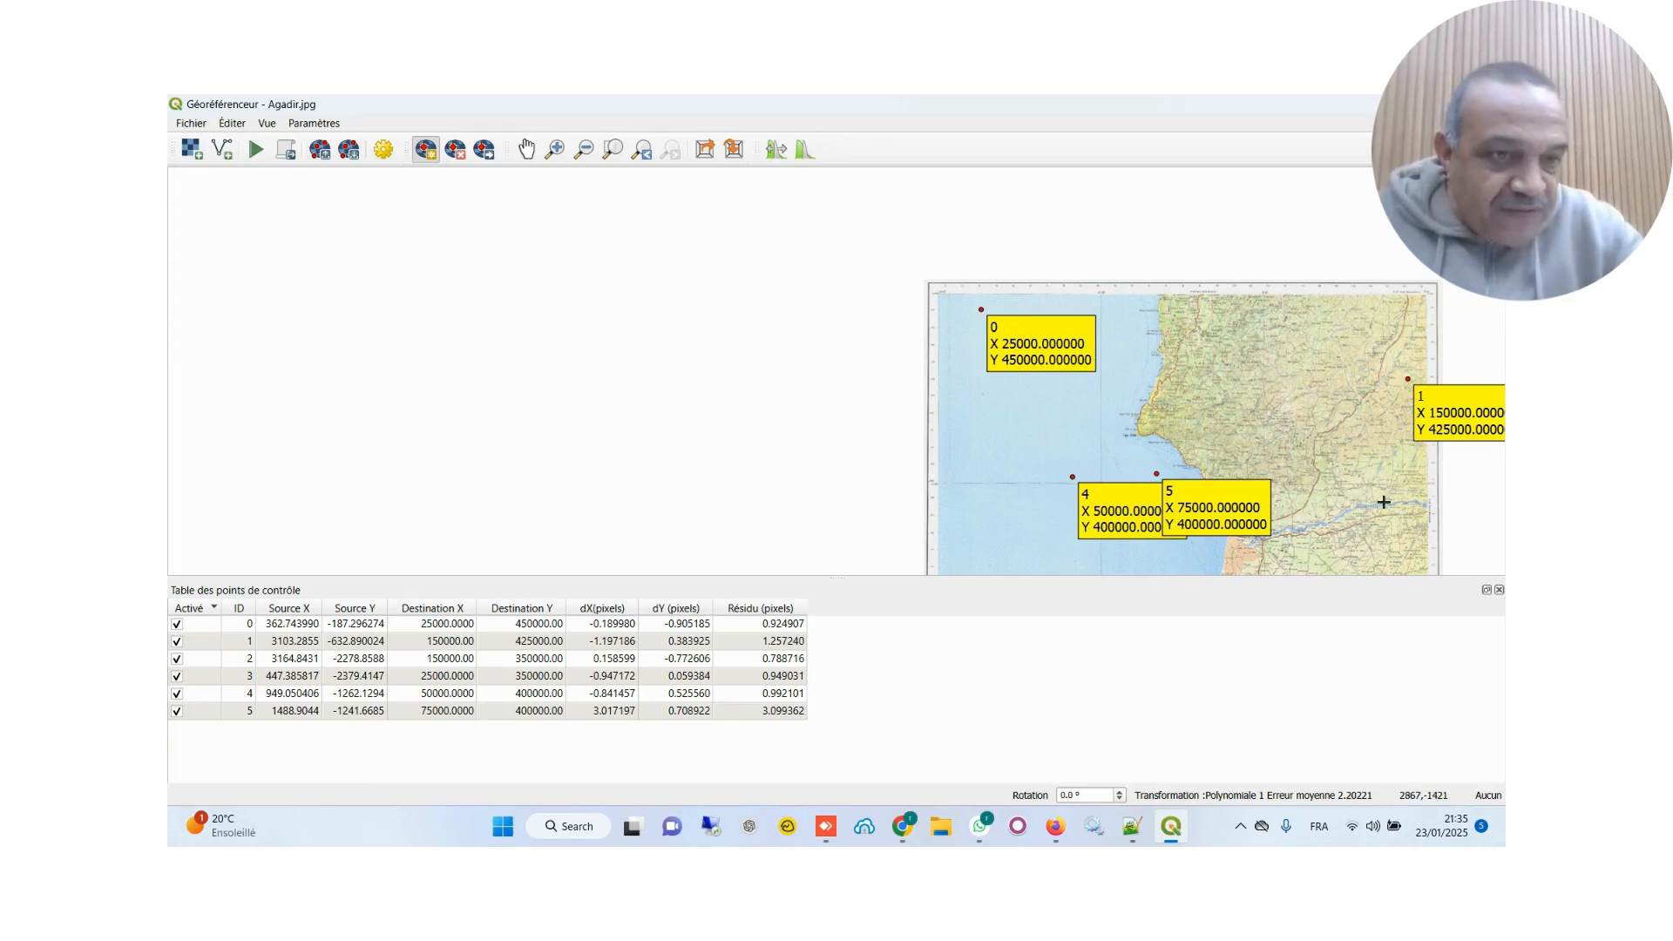
scroll(1391, 499, up, 2)
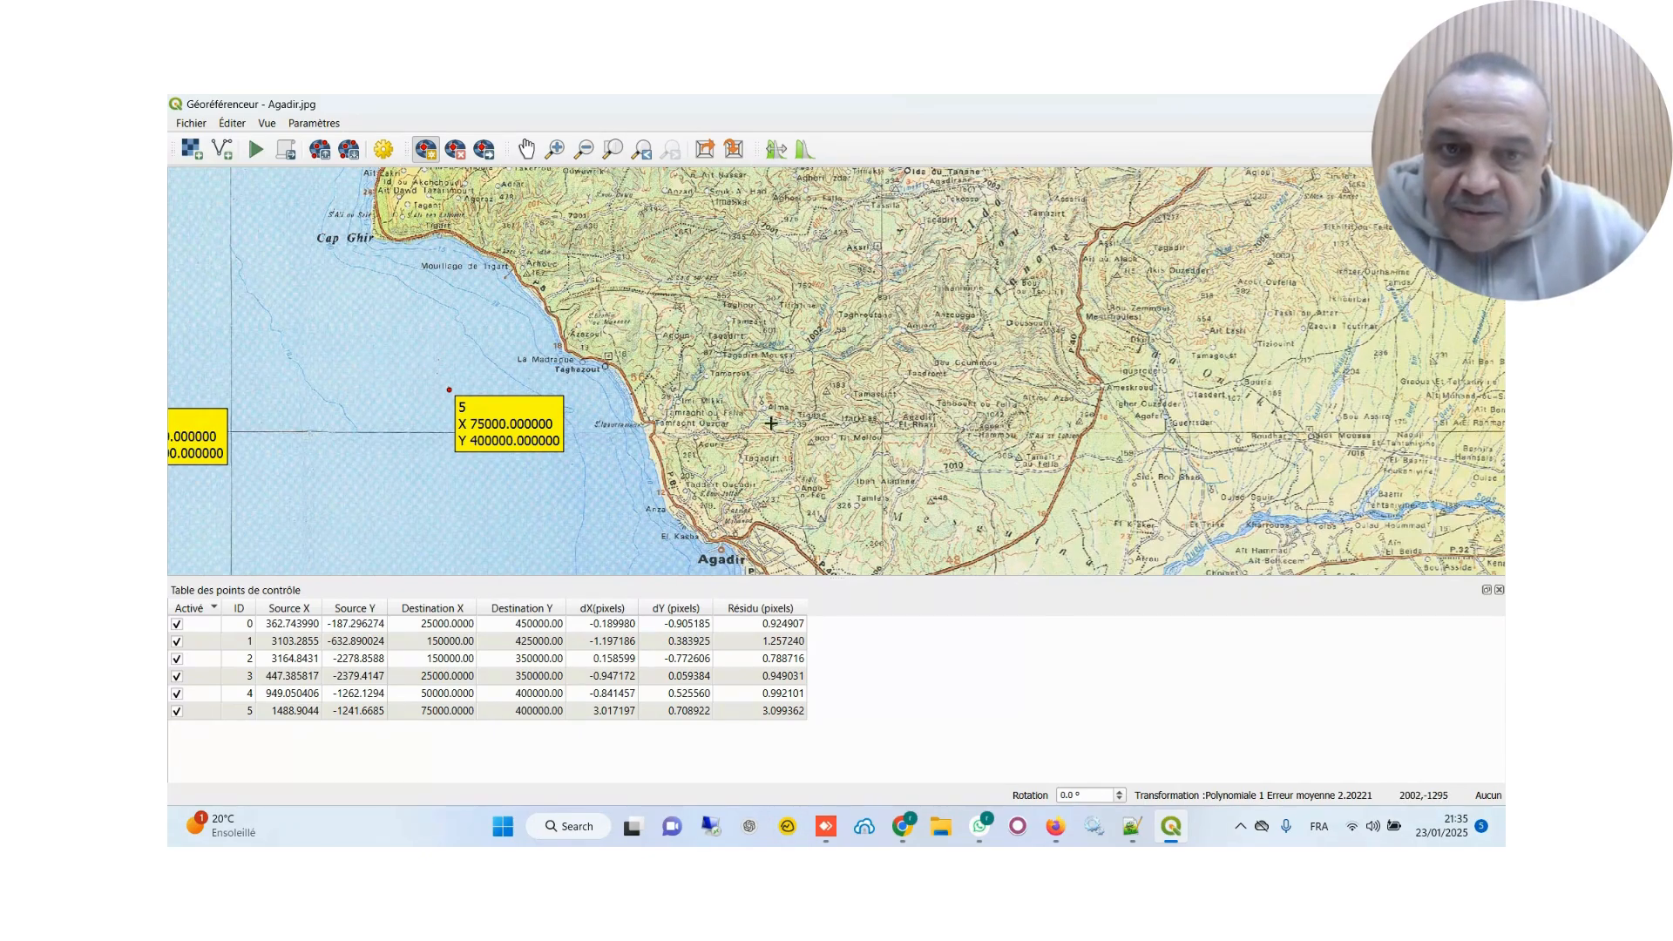
scroll(824, 406, up, 1)
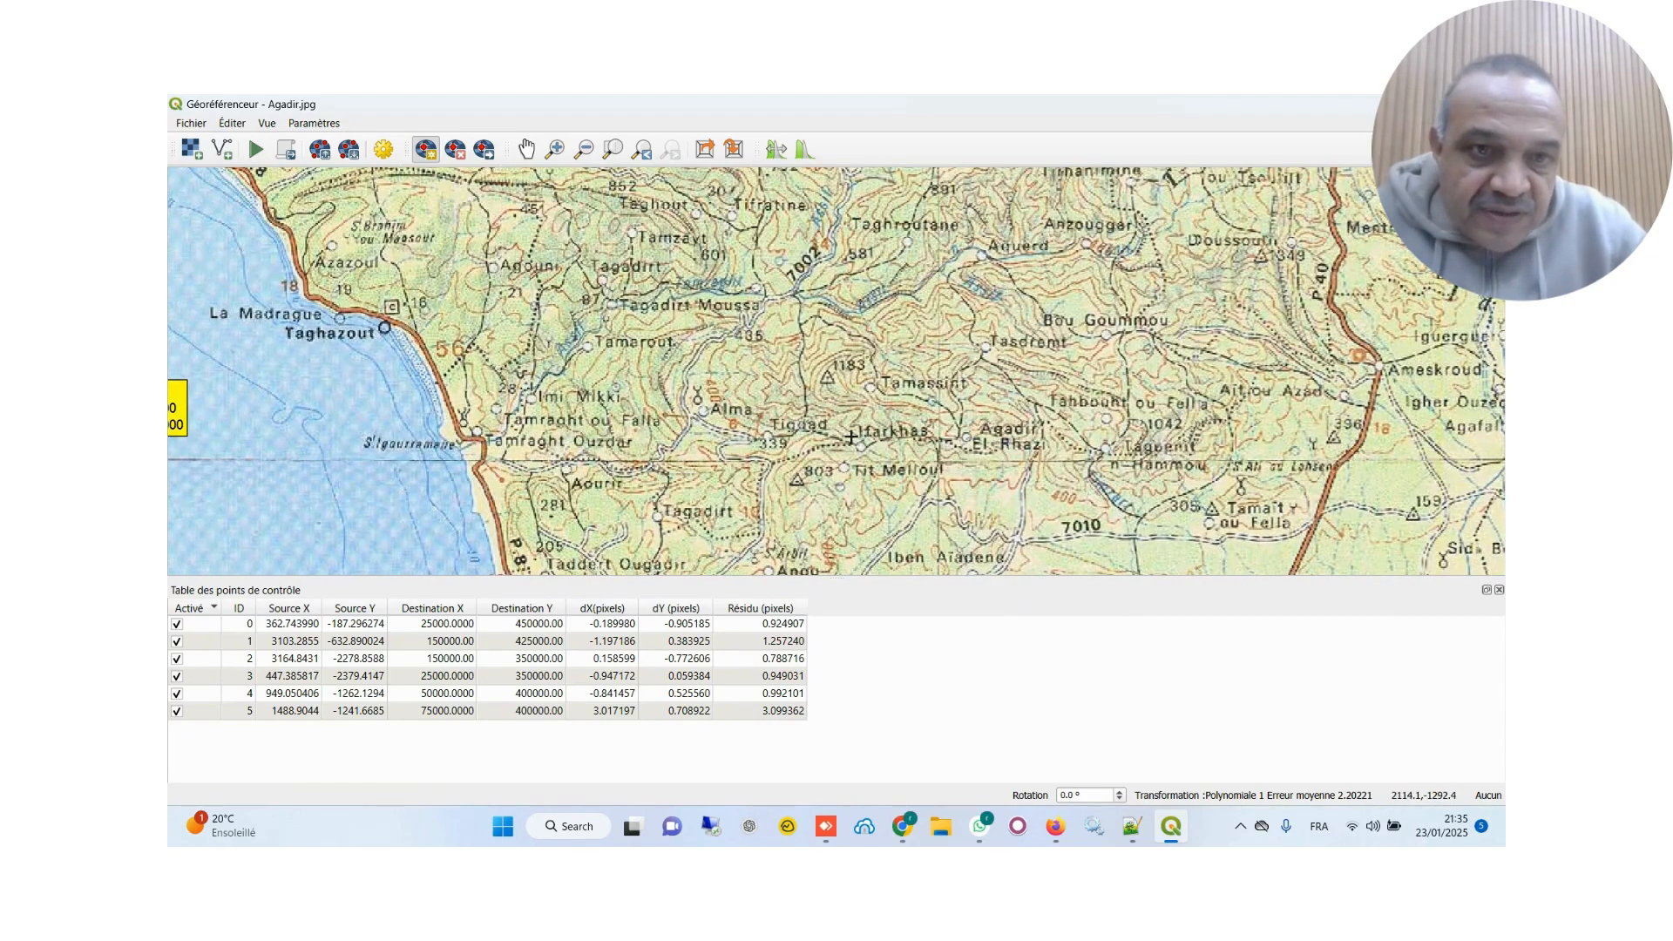
scroll(851, 438, down, 1)
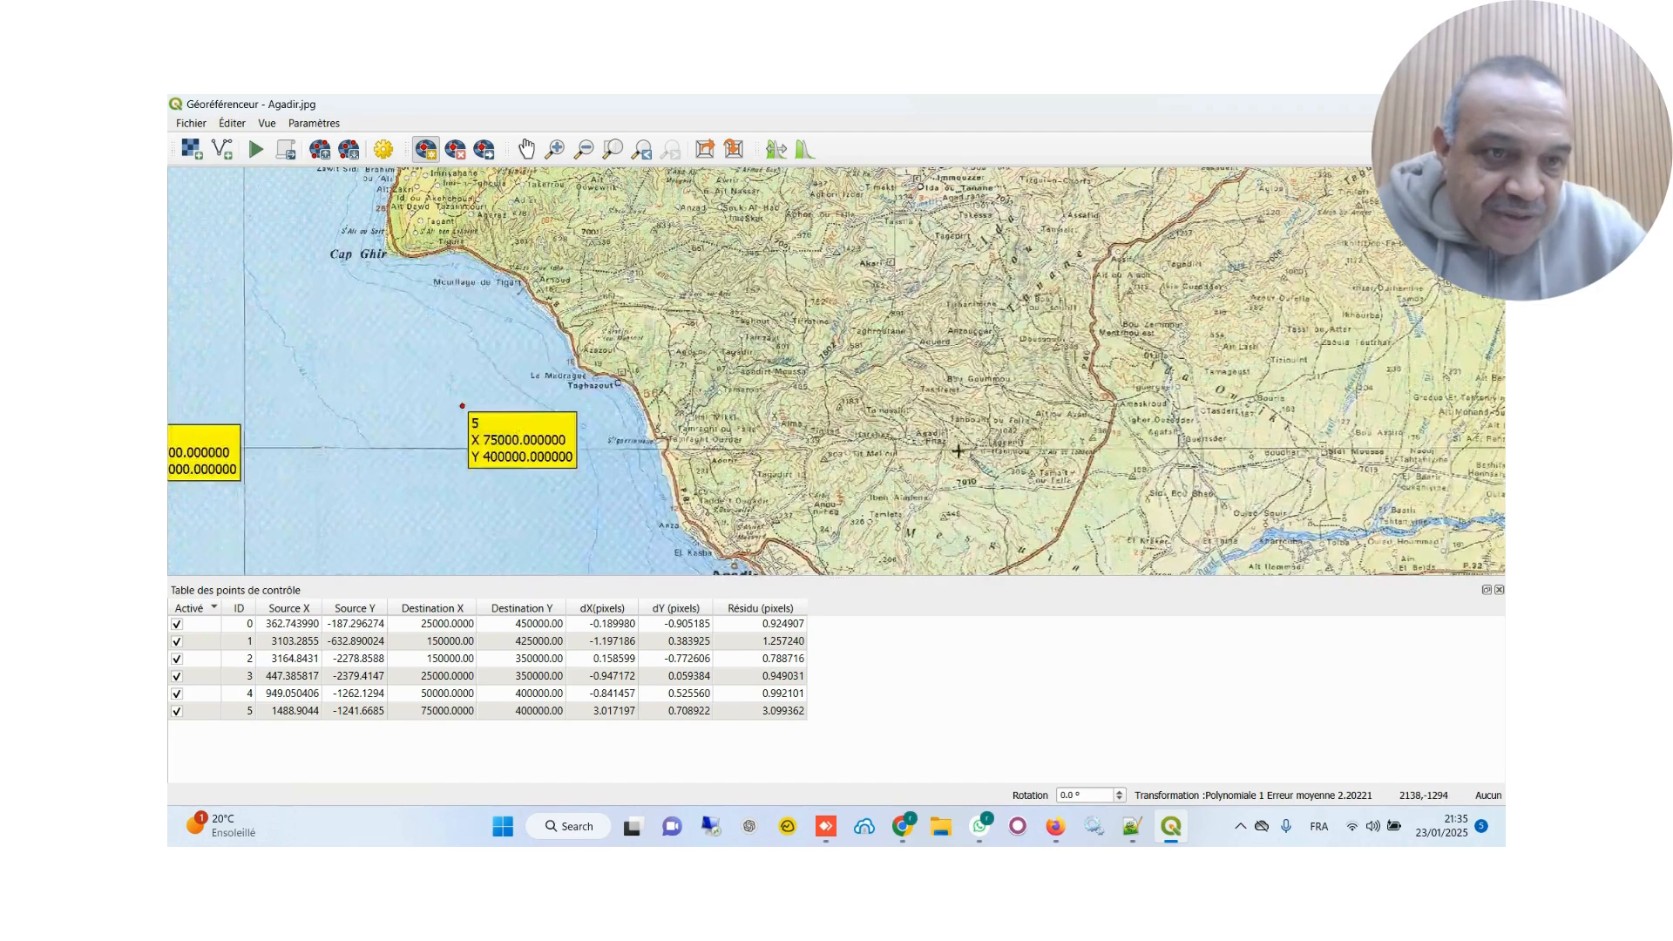
scroll(1159, 444, down, 1)
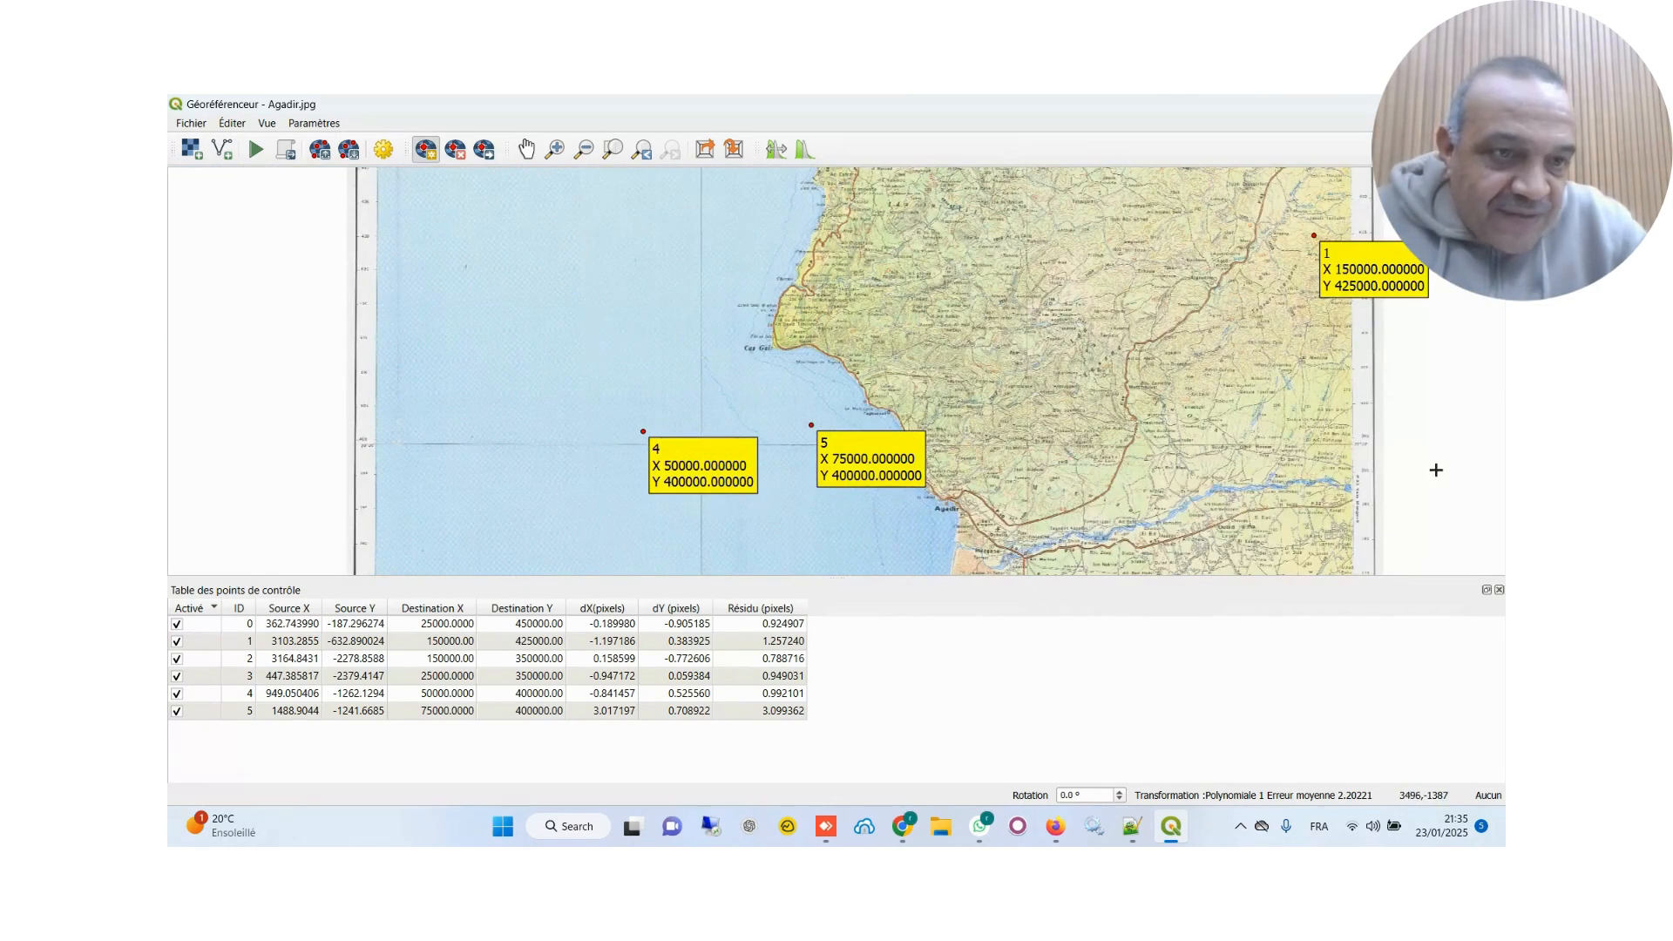
scroll(1384, 424, up, 1)
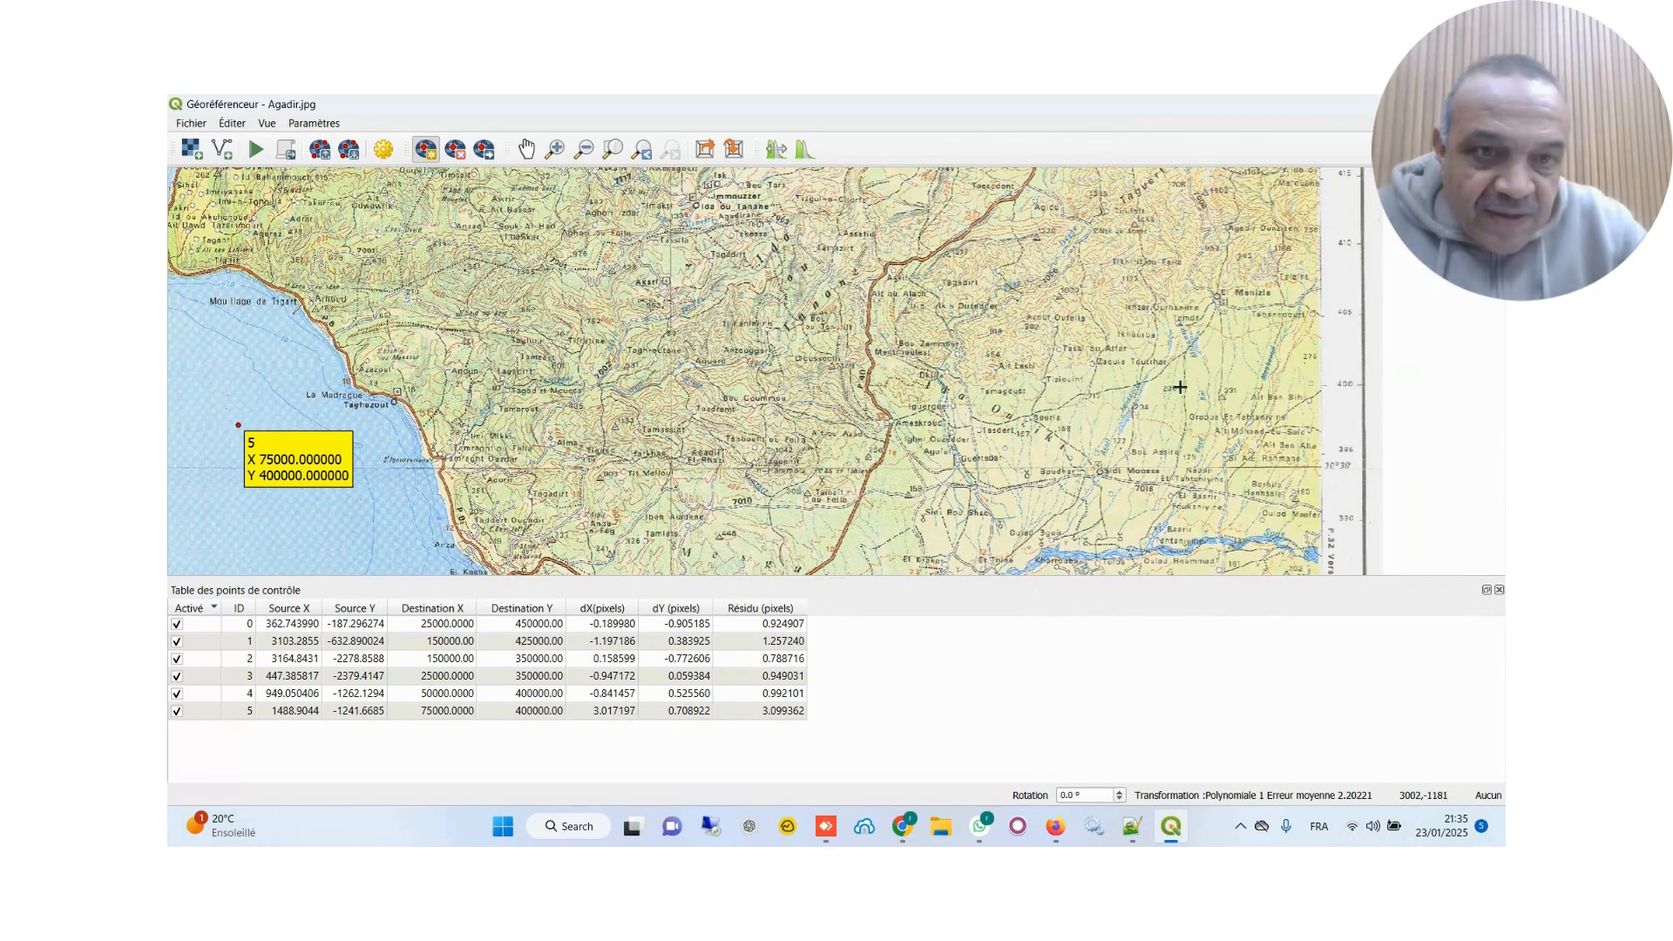
scroll(1249, 395, up, 1)
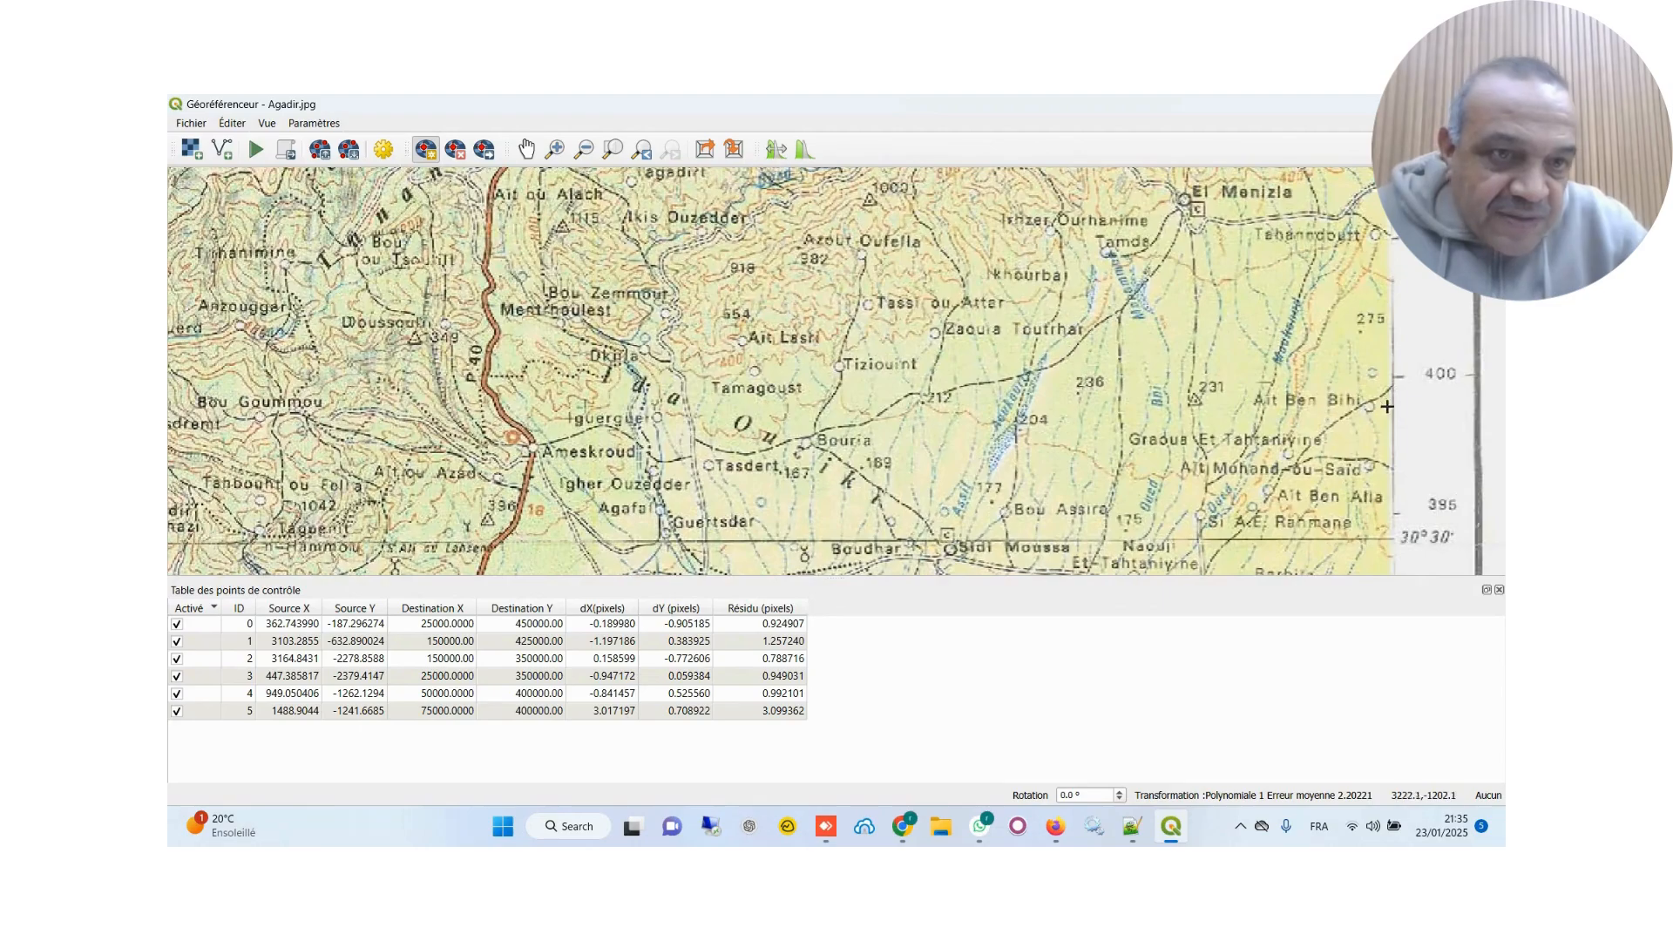
scroll(1352, 388, up, 1)
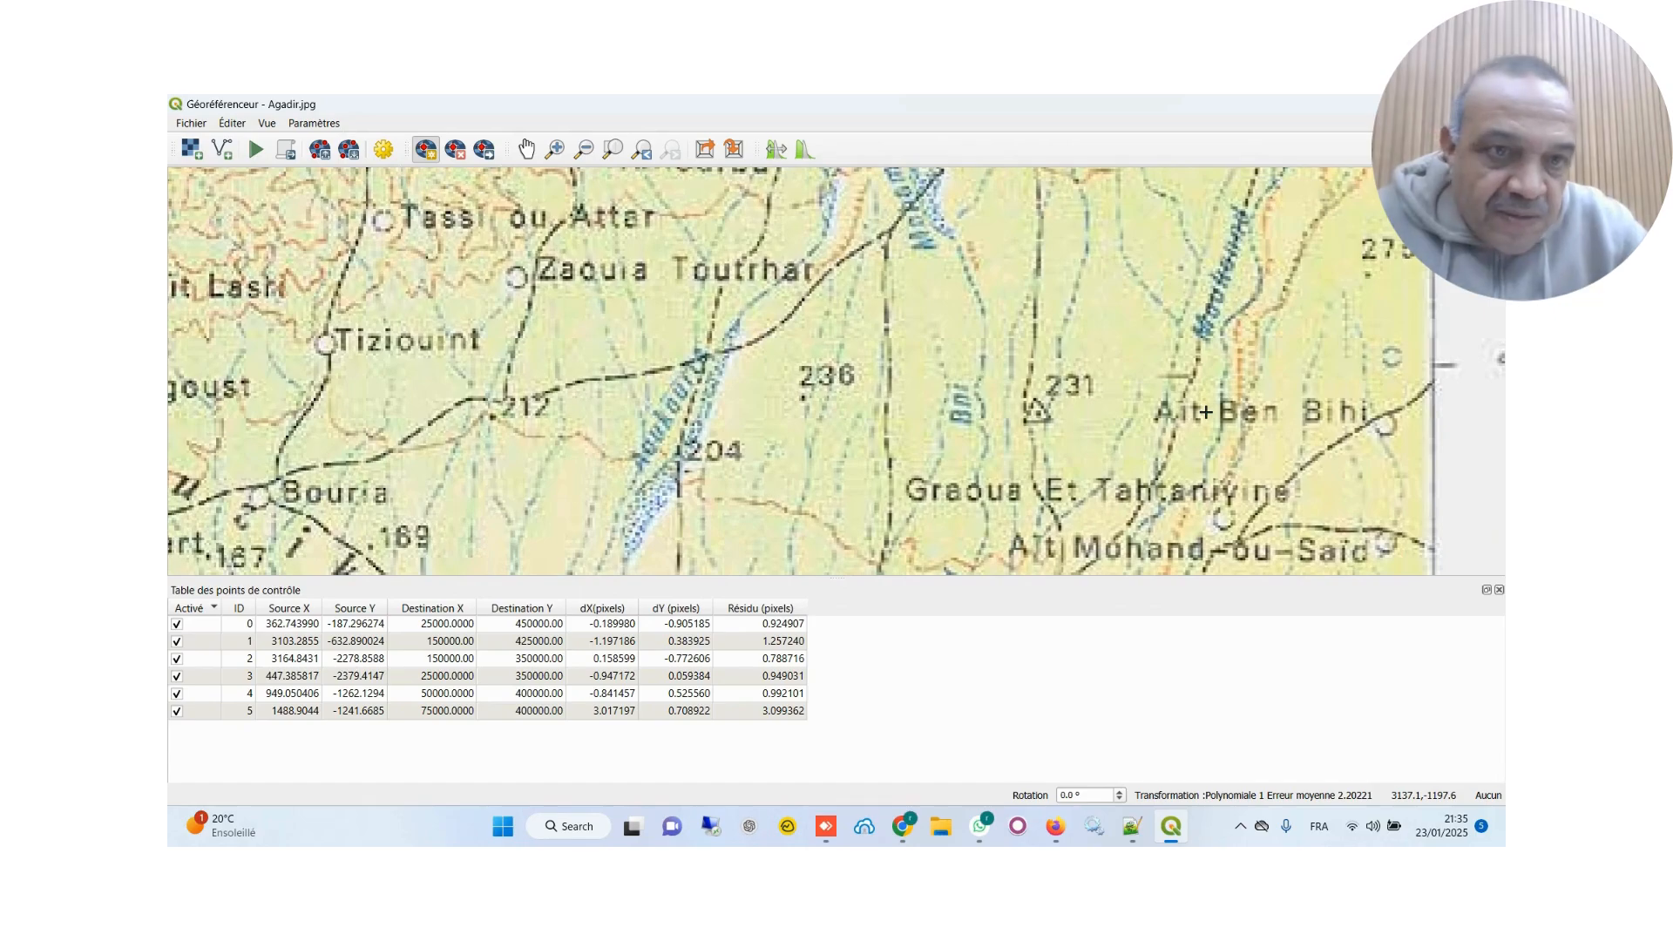
scroll(1206, 411, up, 1)
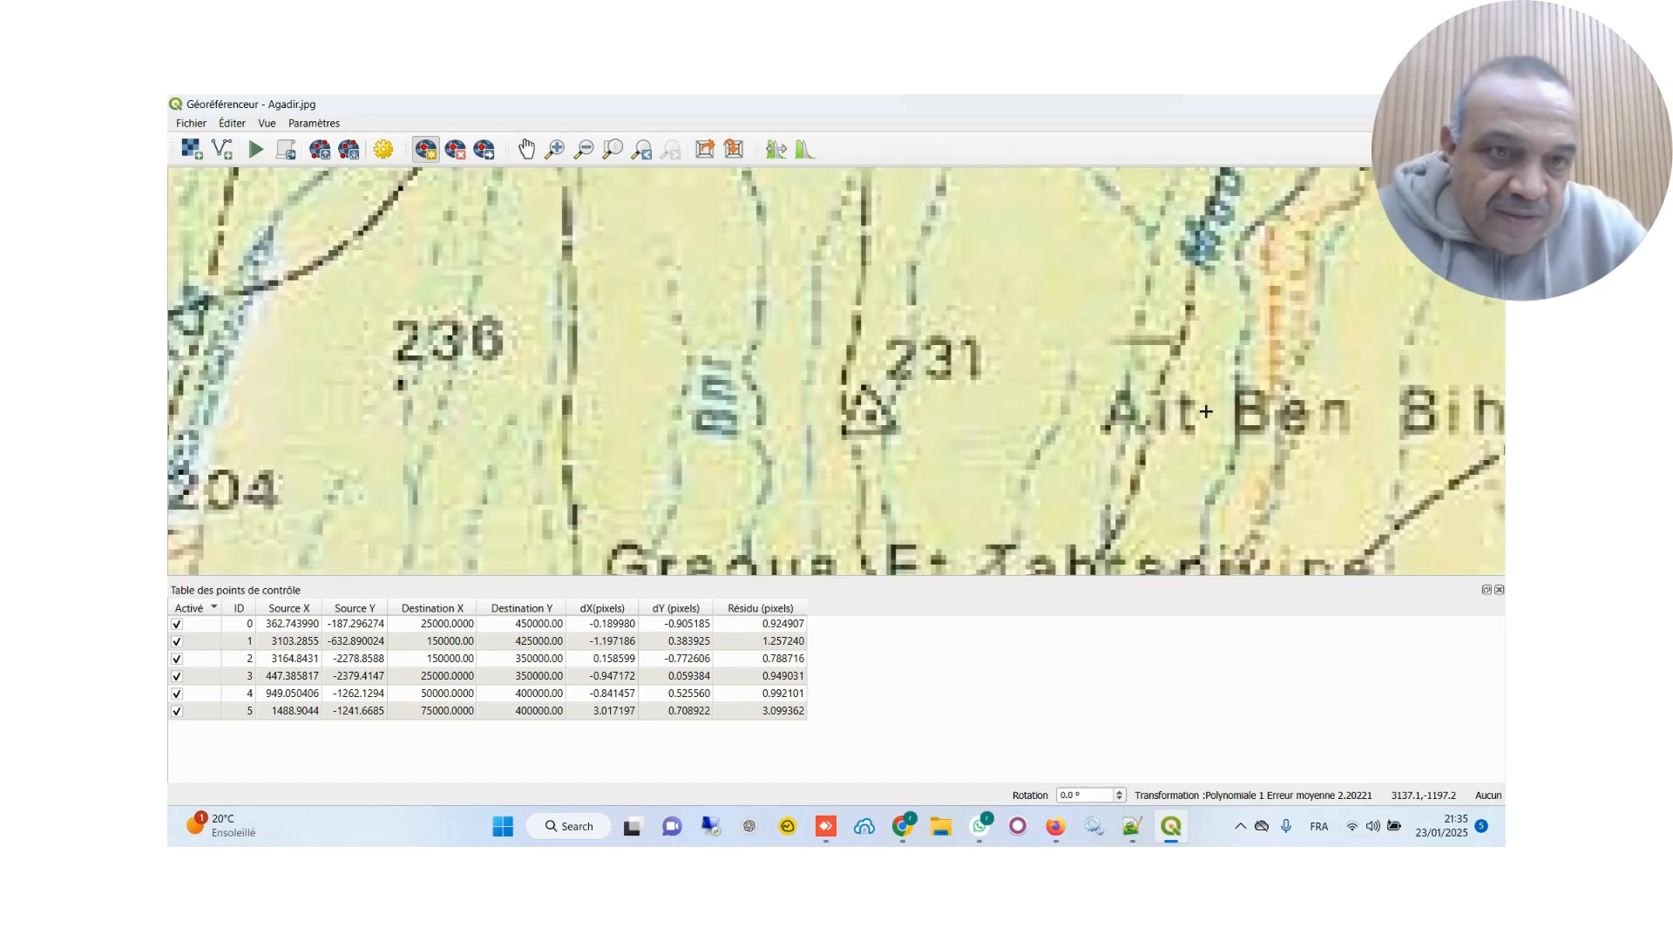
click(1138, 343)
click(932, 341)
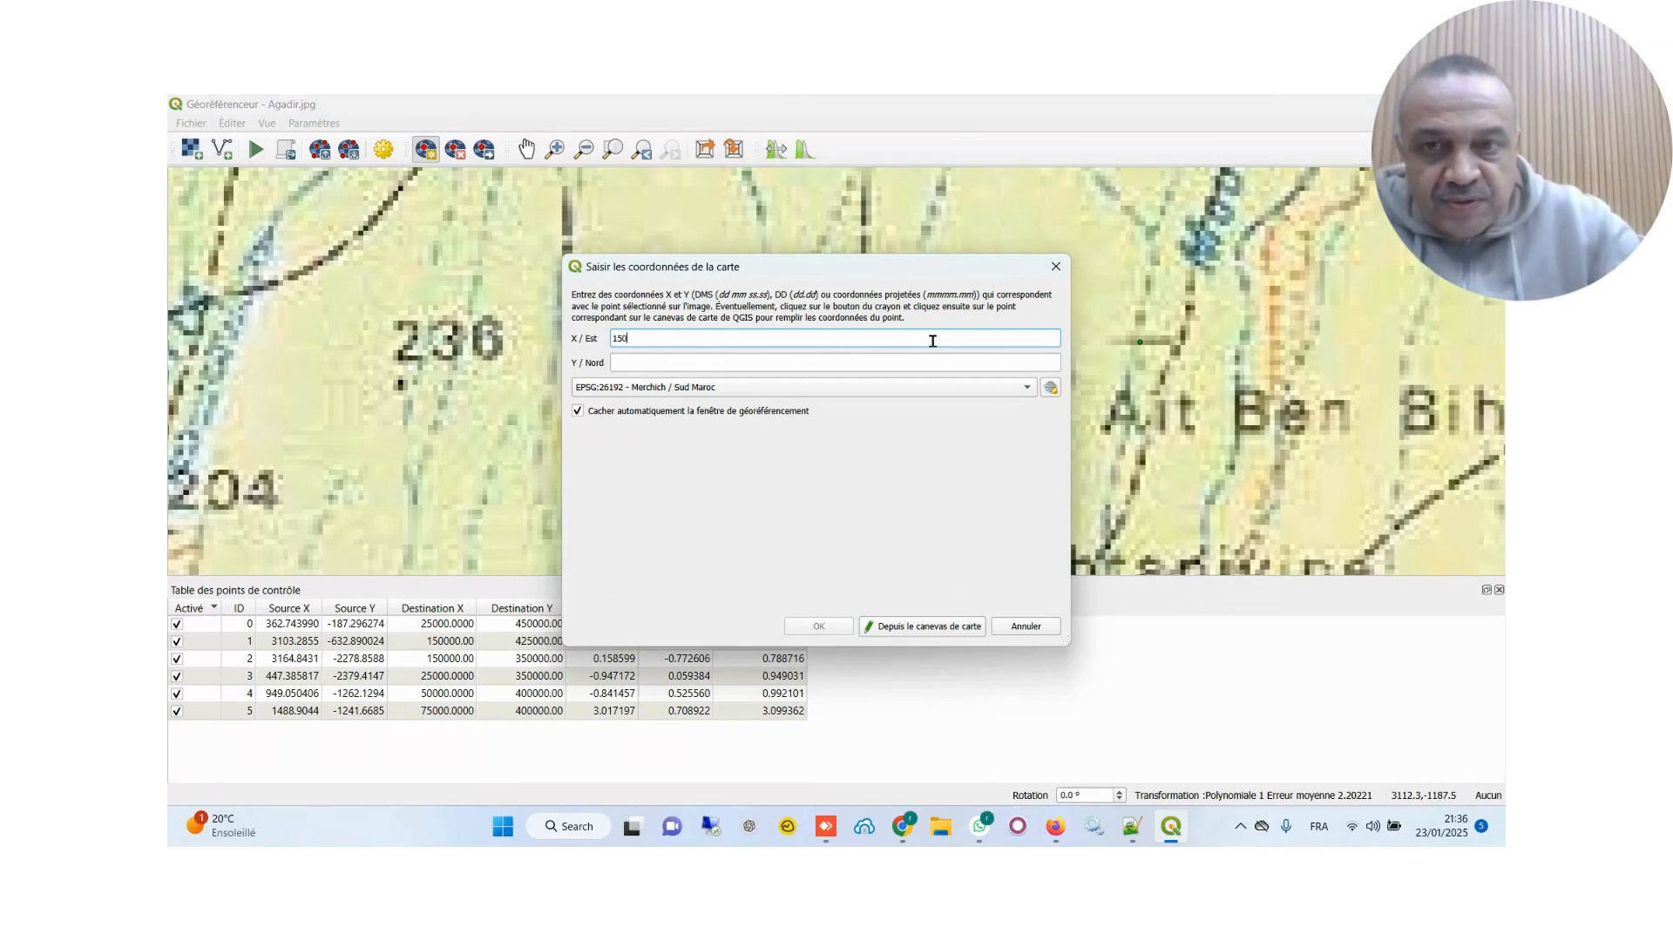
text(000)
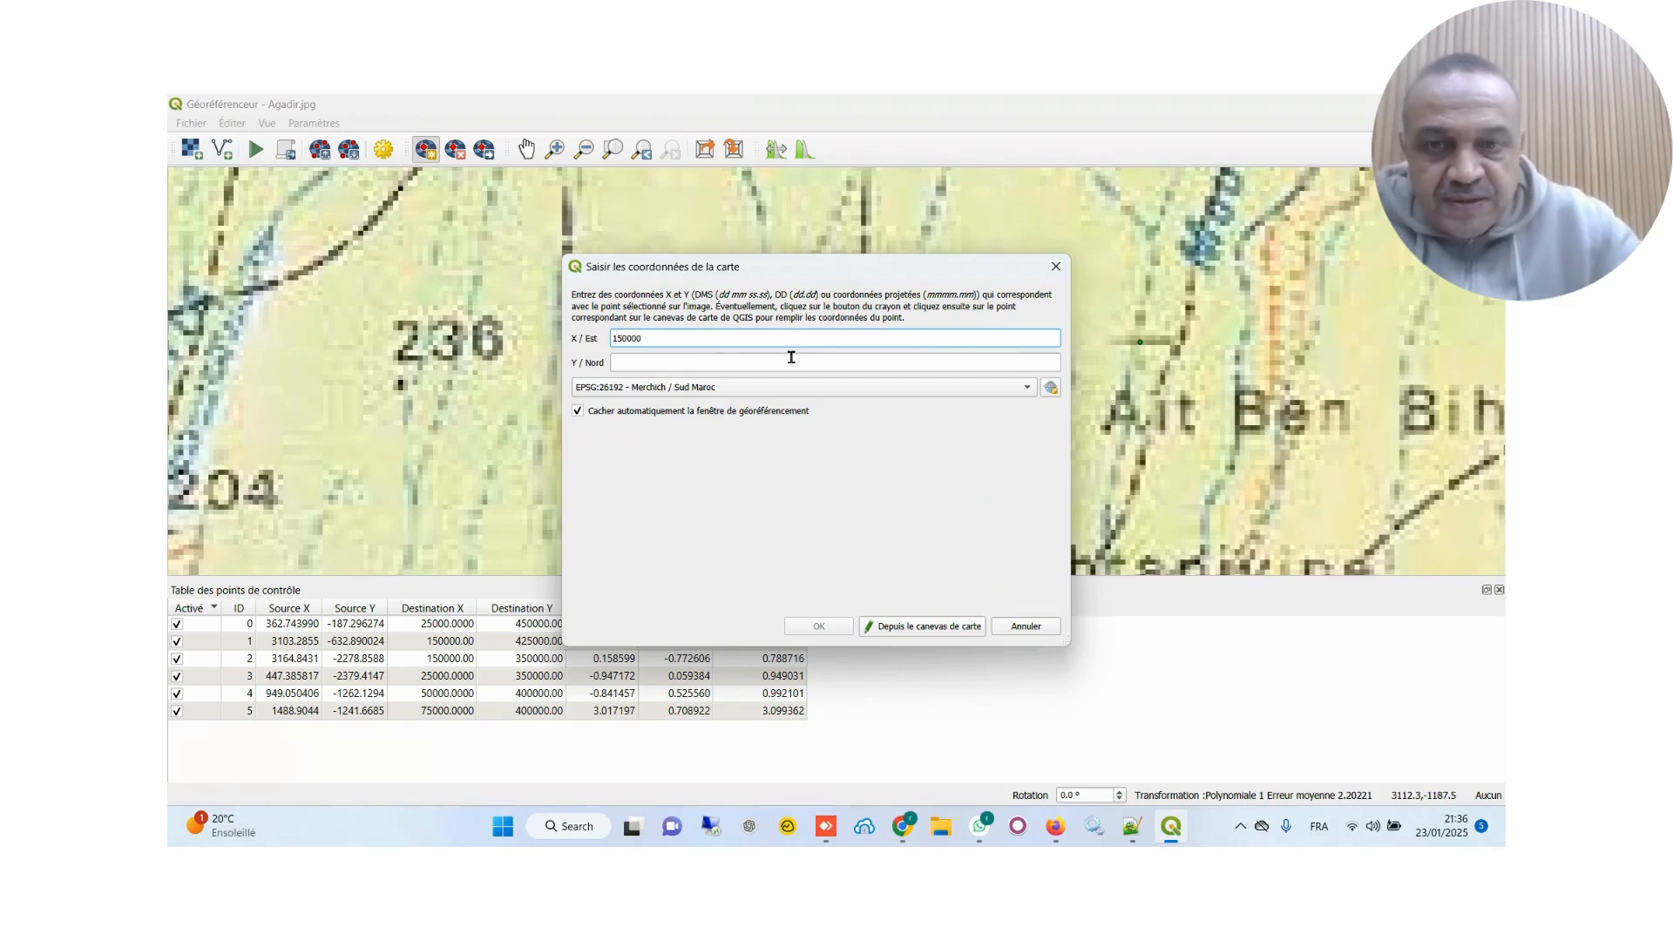
click(739, 362)
text(40)
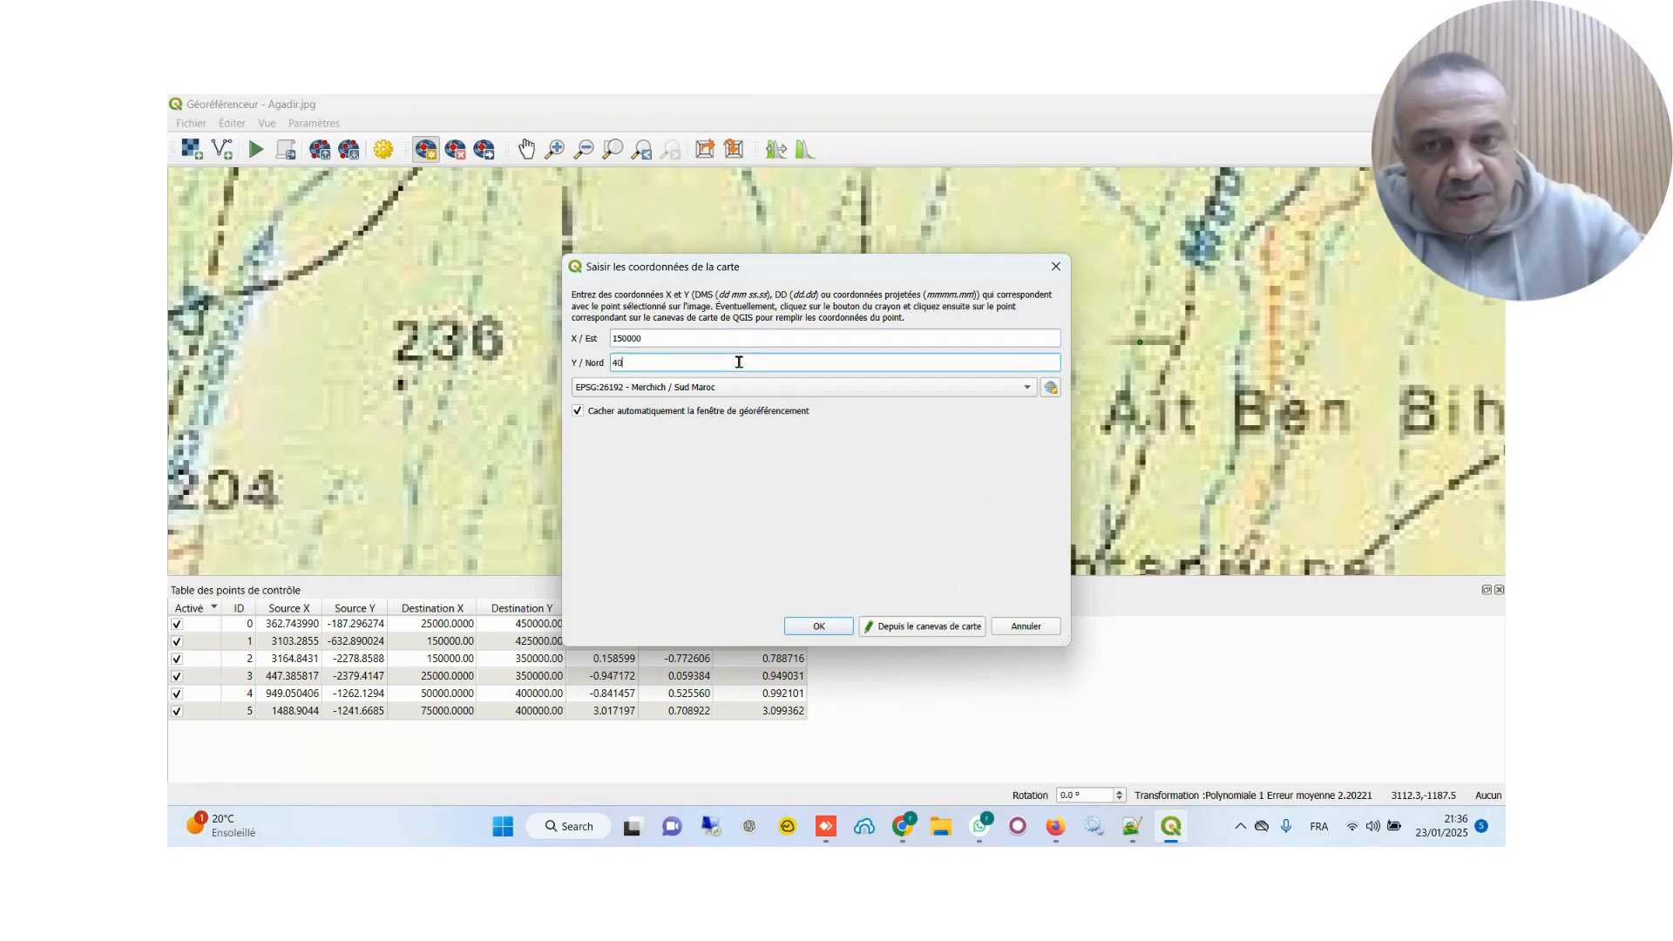
text(0000)
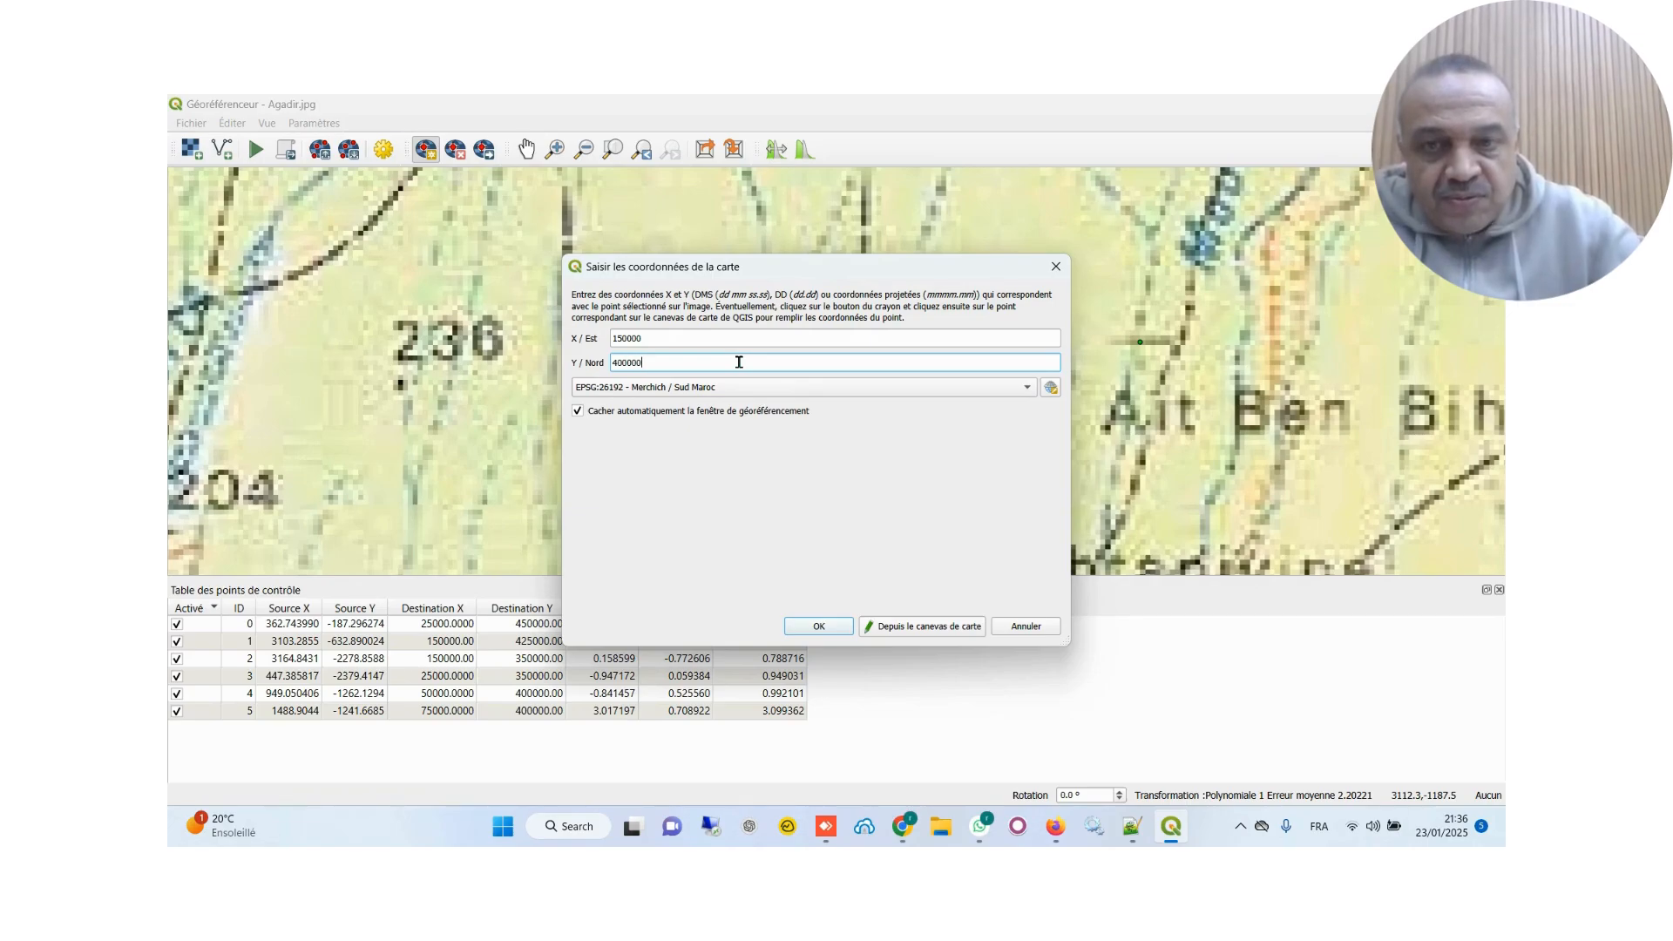
click(818, 625)
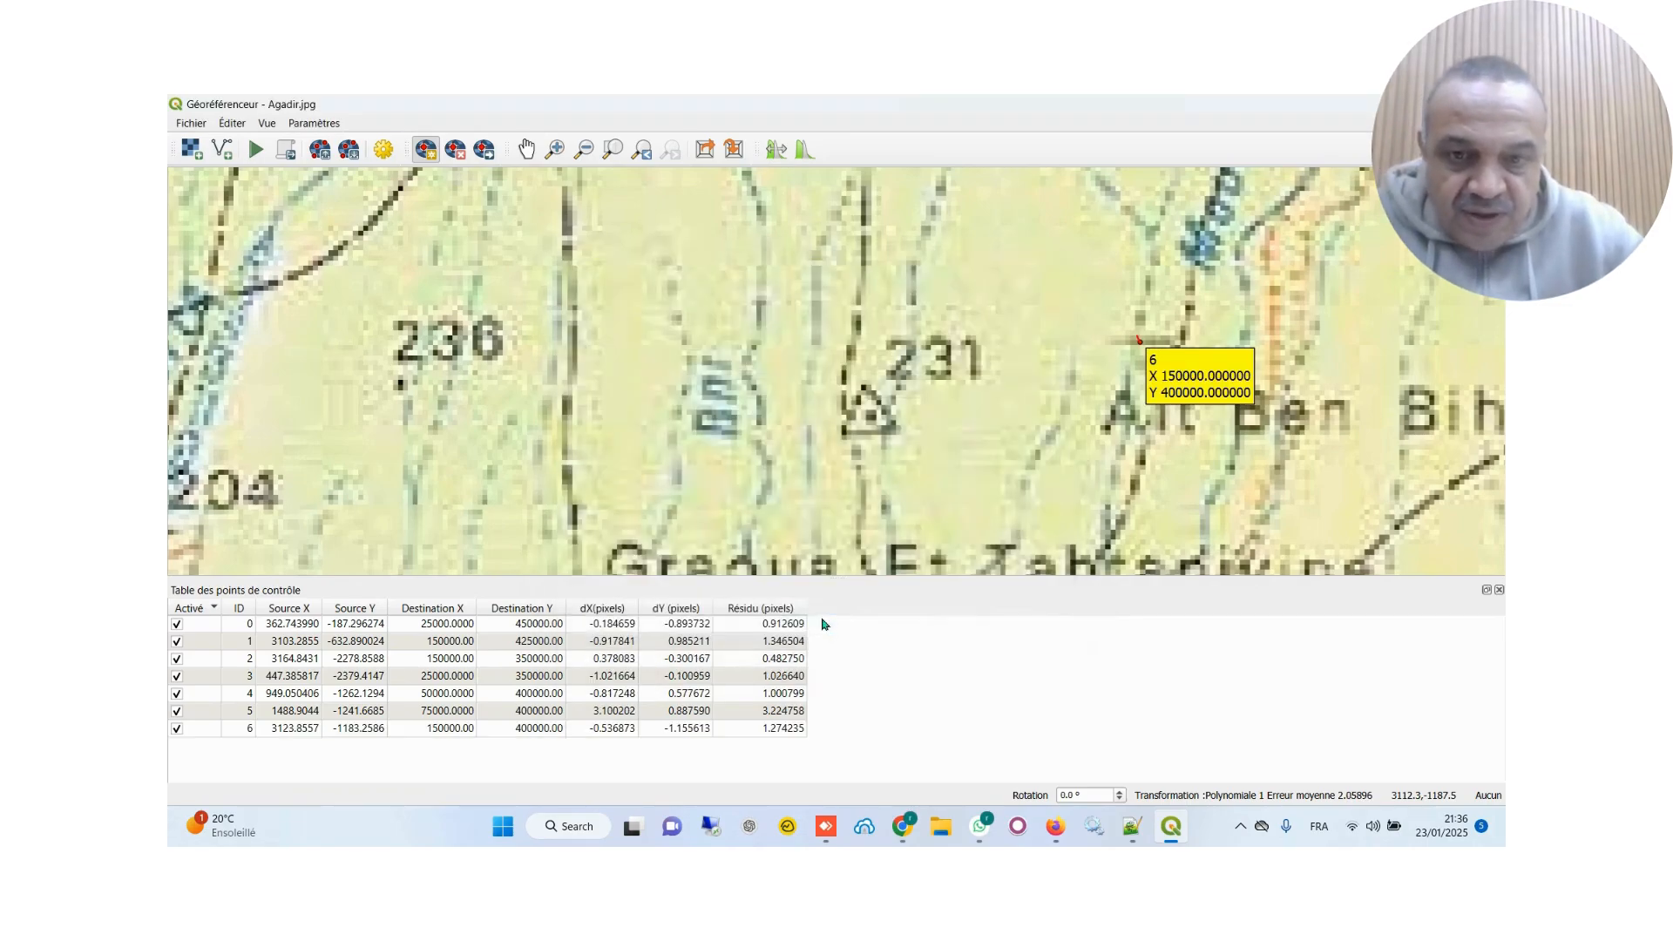
Change the transformation type to Polynomiale 2 in the transformation settings
scroll(1166, 427, down, 1)
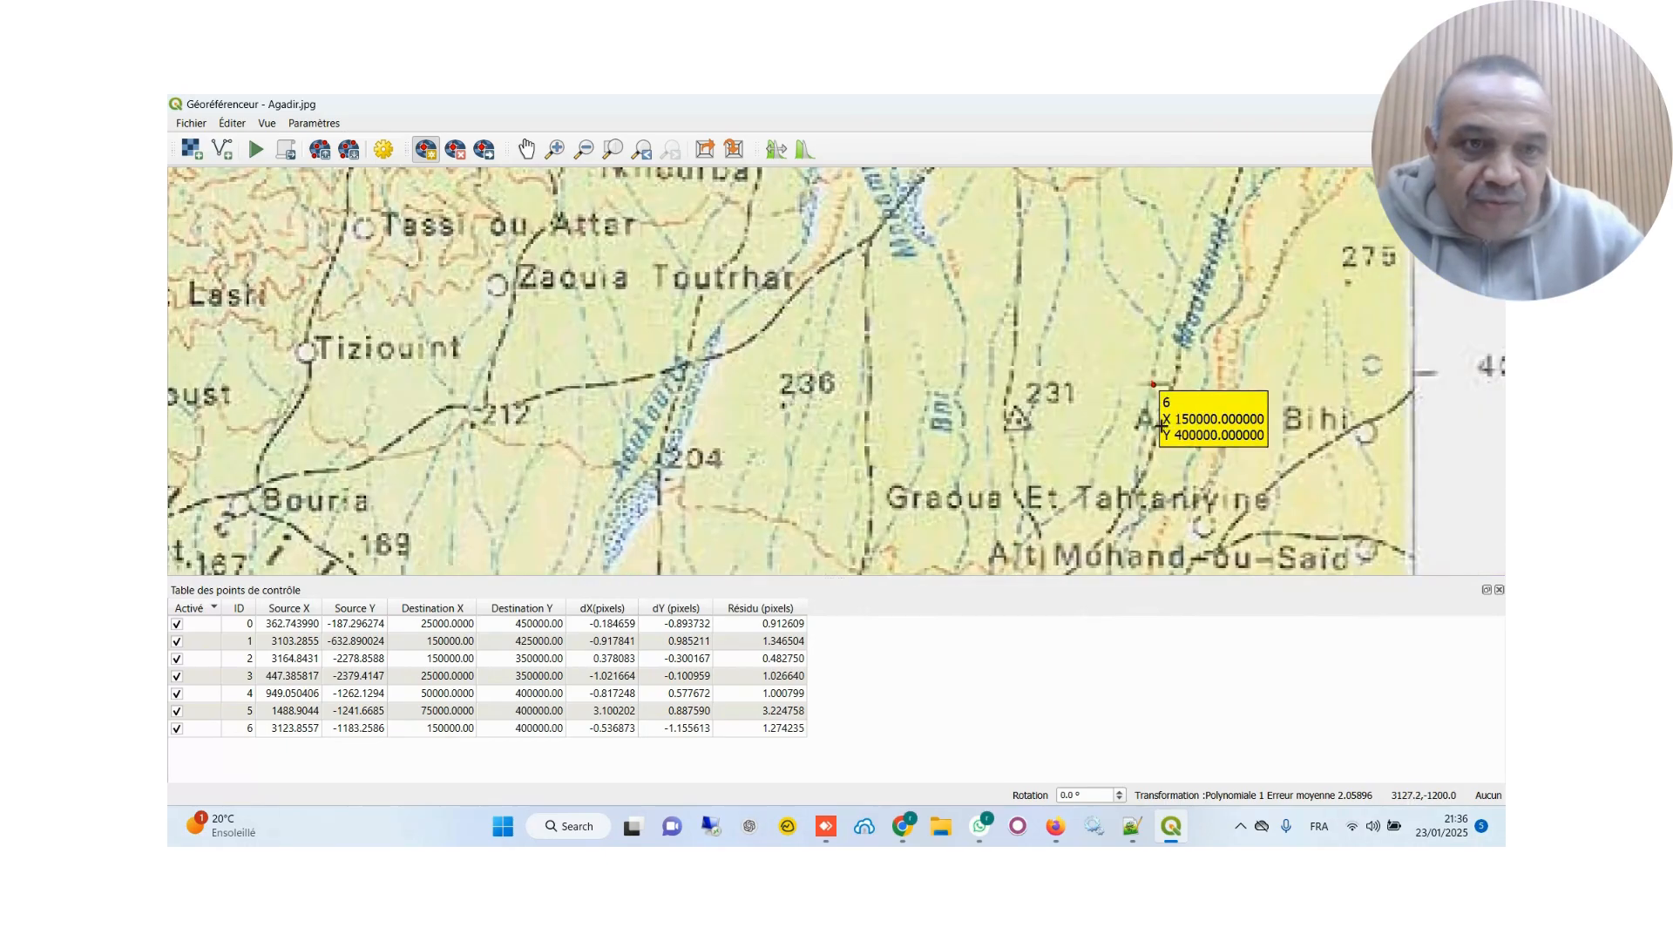
scroll(1163, 425, down, 1)
scroll(1044, 412, down, 1)
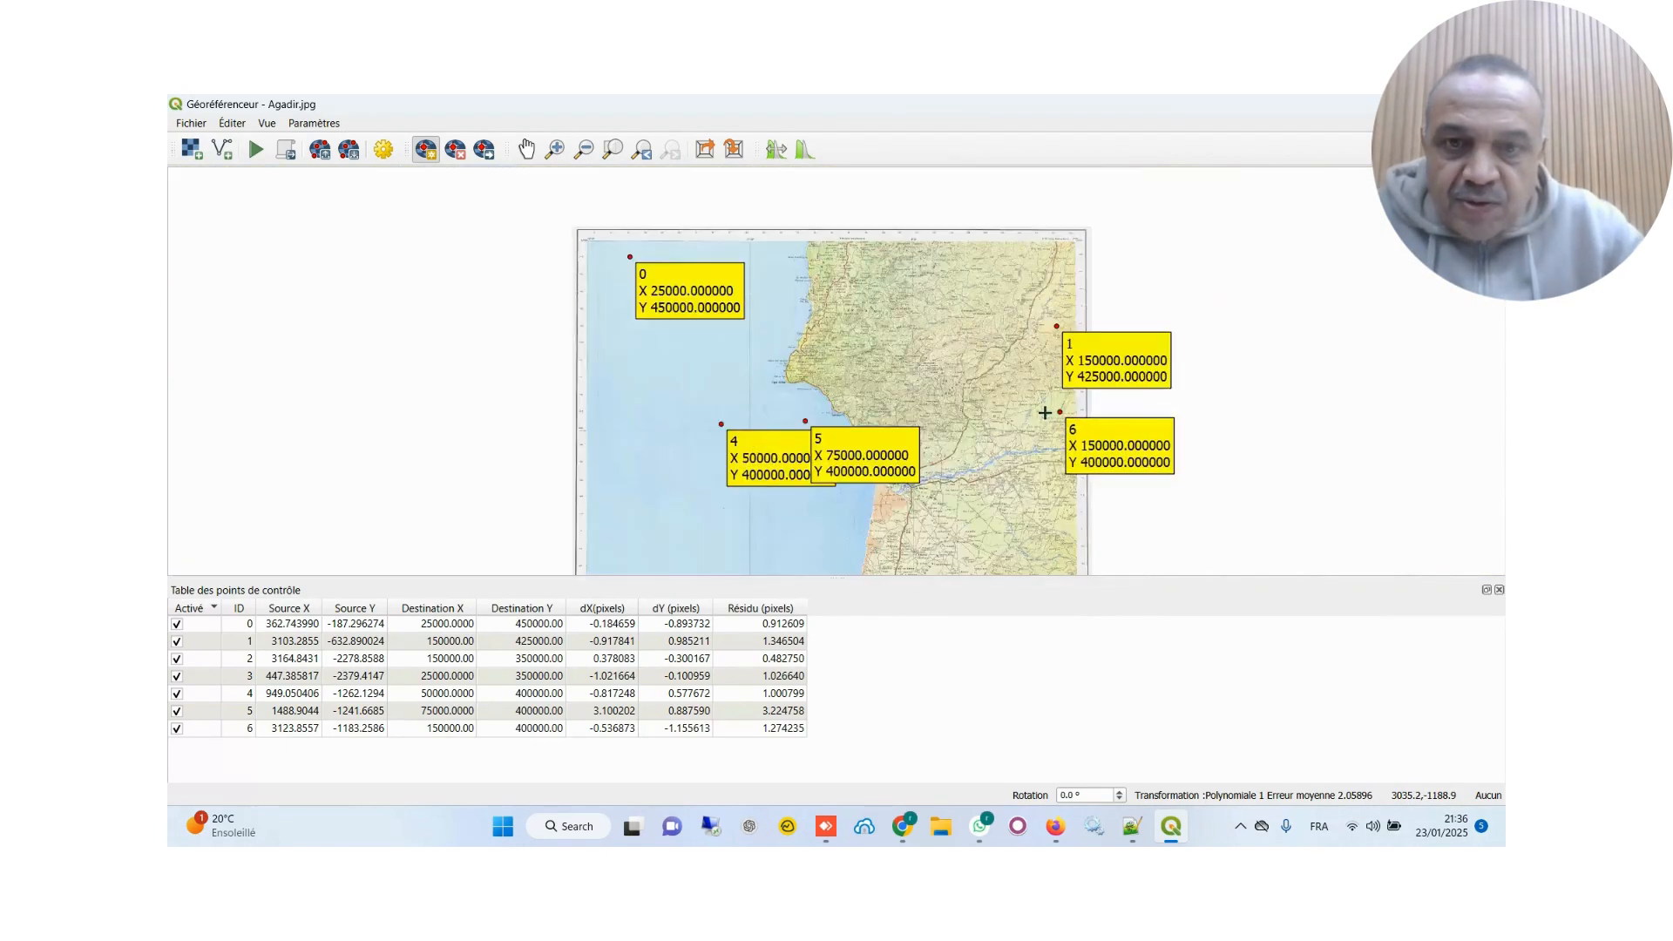
click(383, 149)
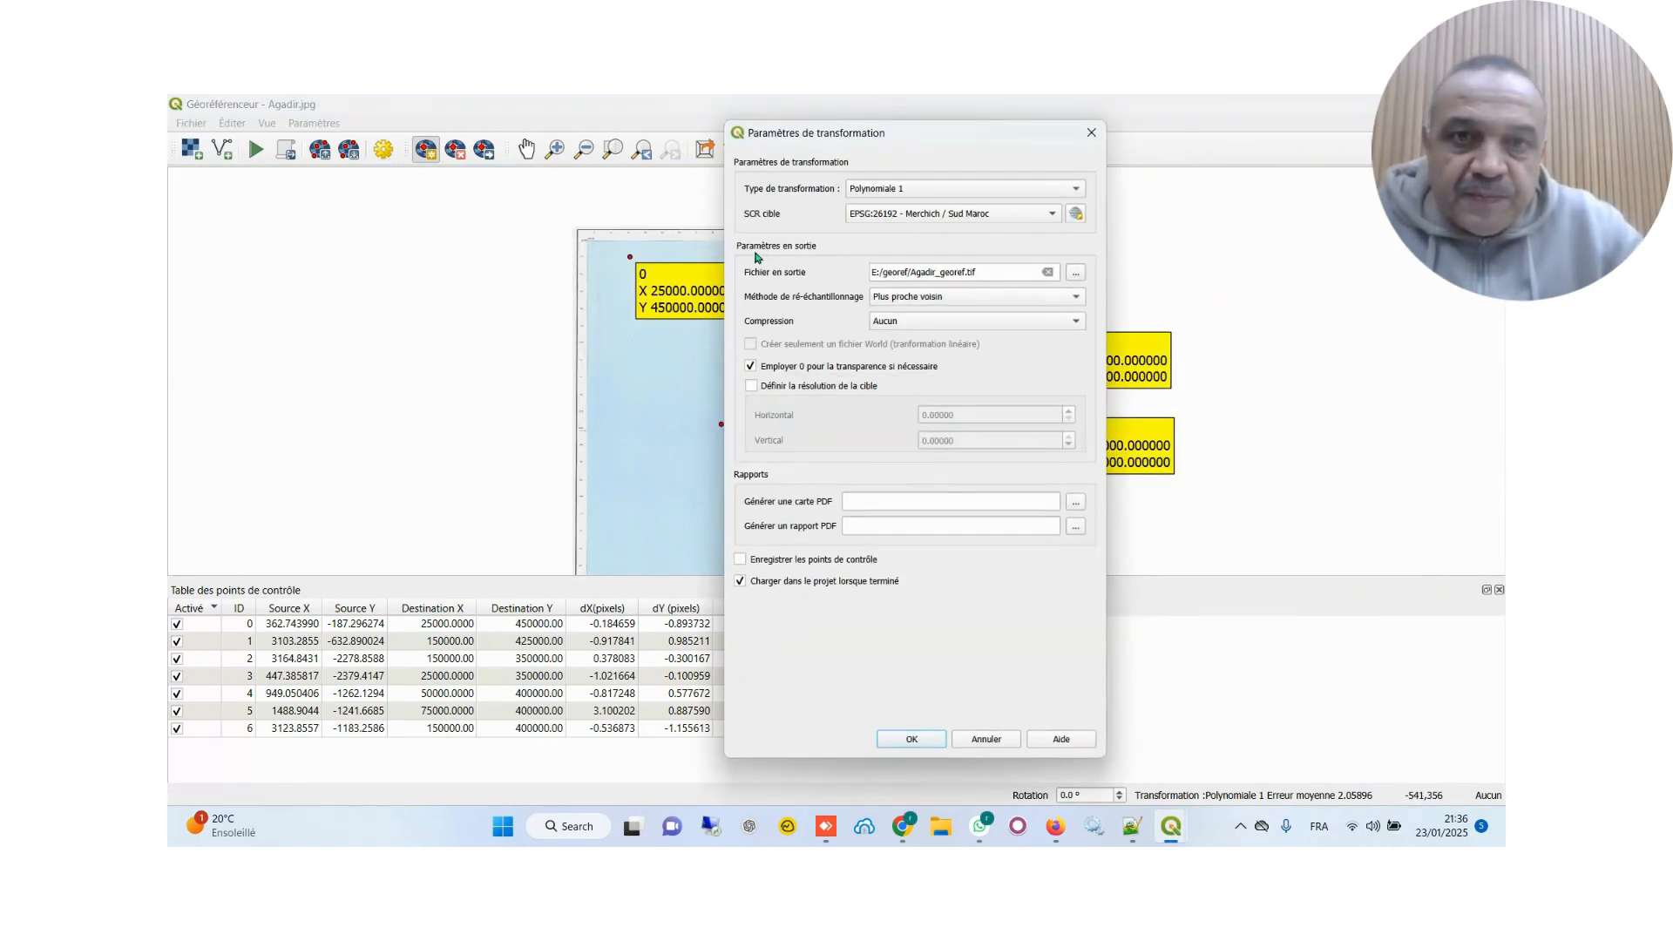
click(933, 188)
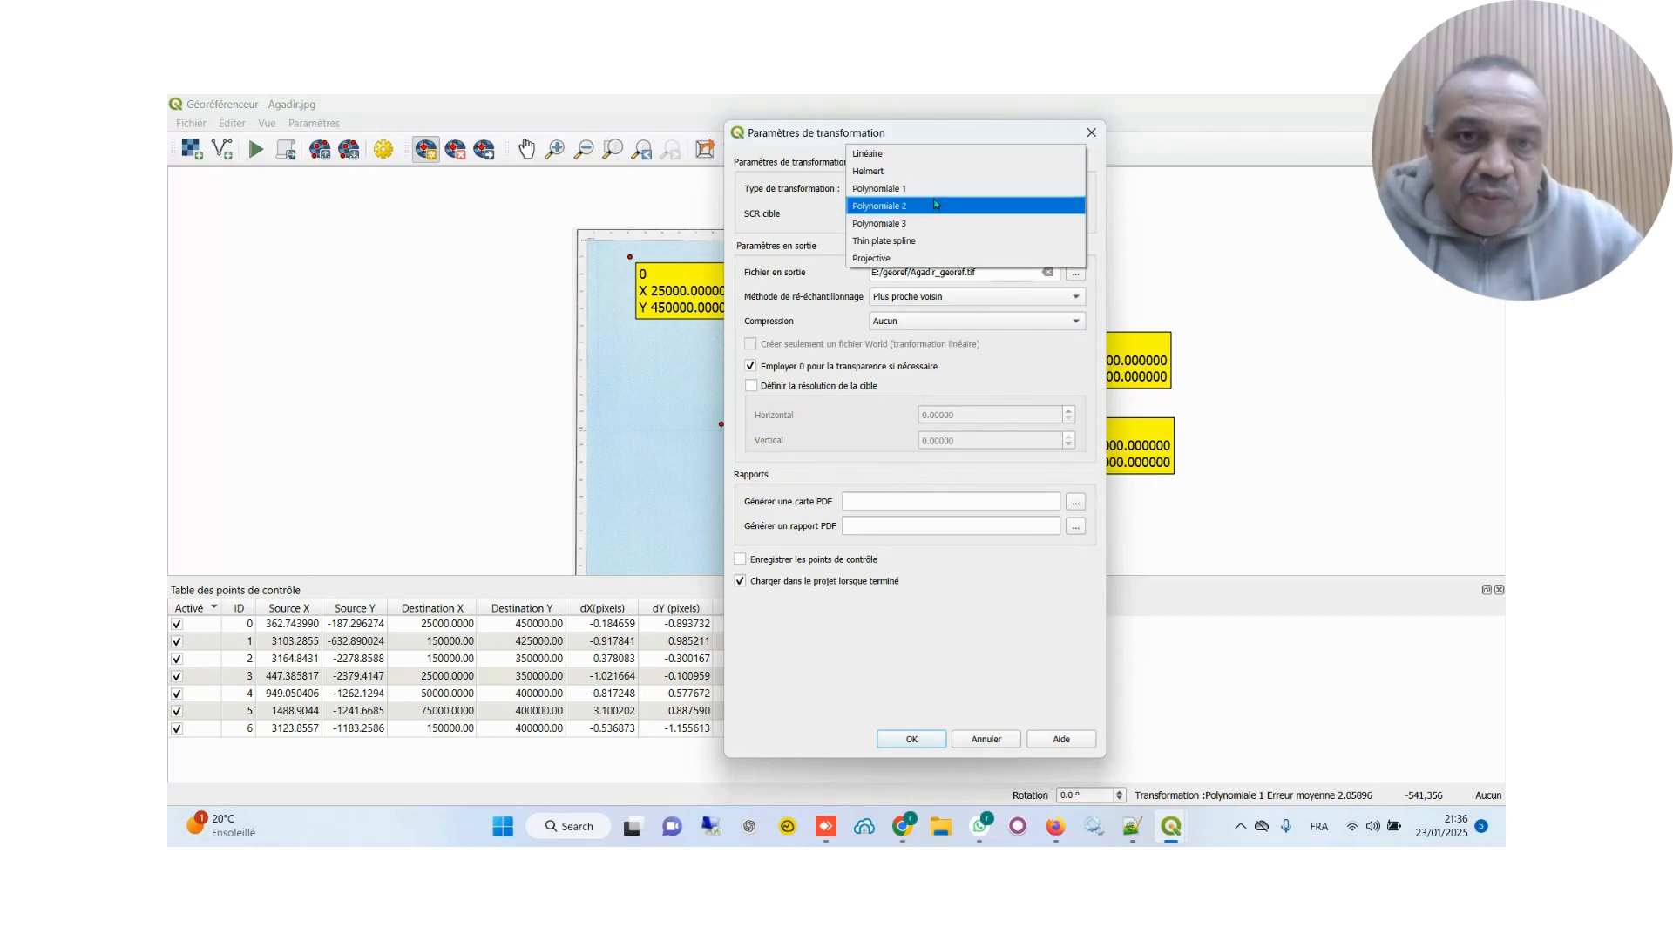
click(933, 204)
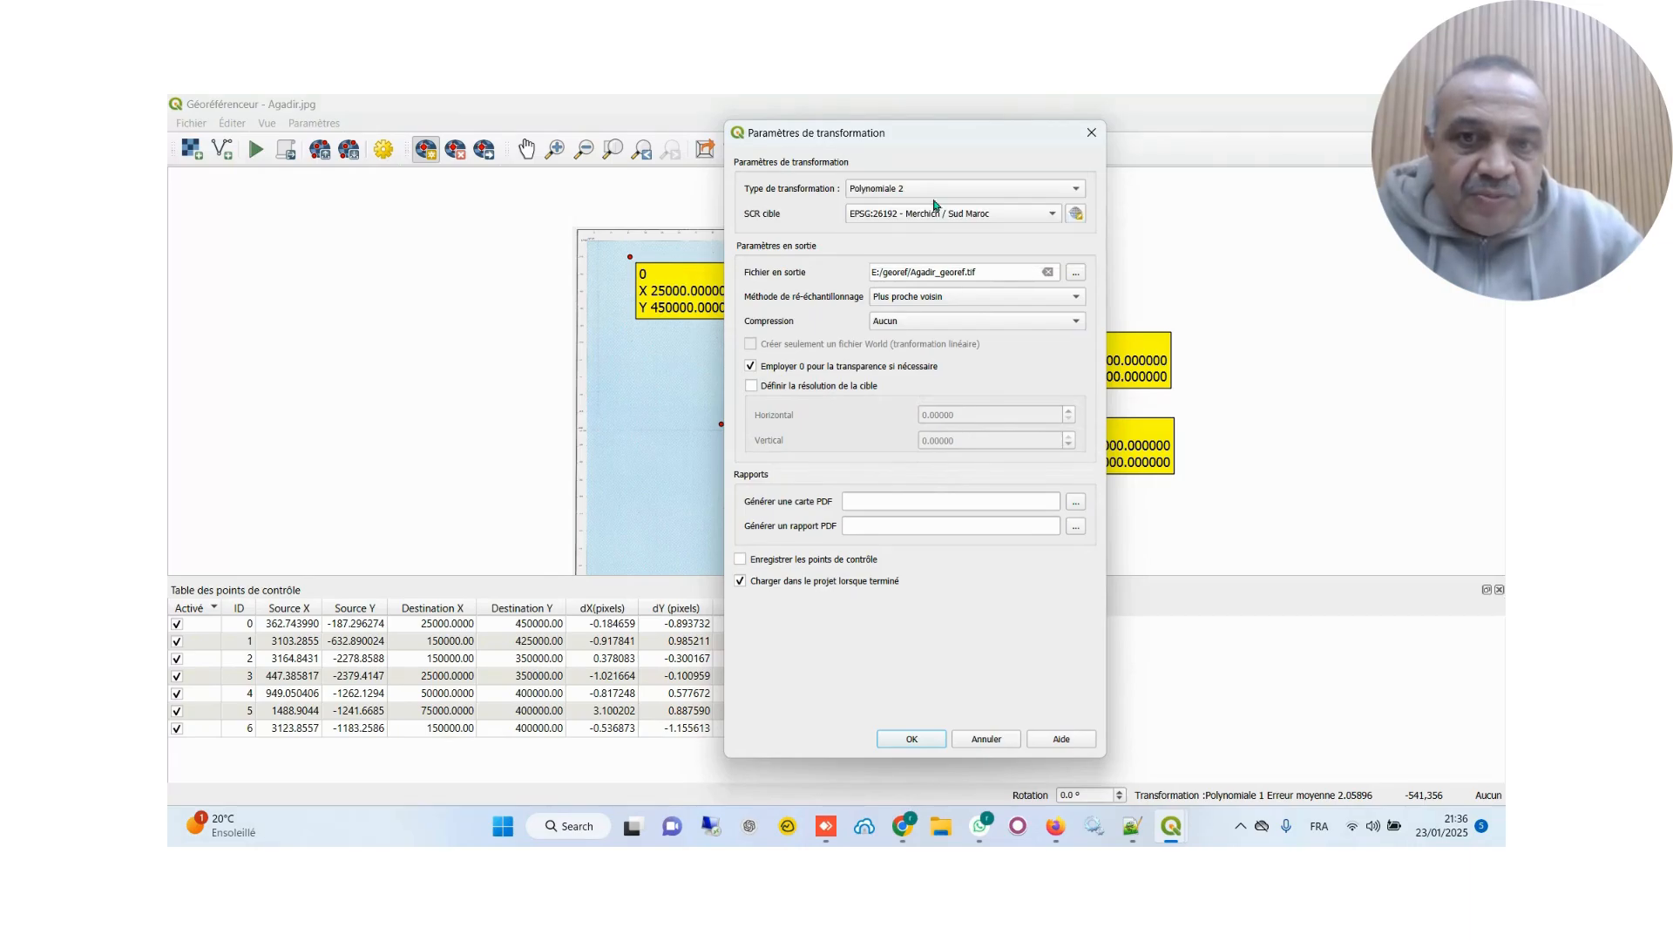
click(906, 739)
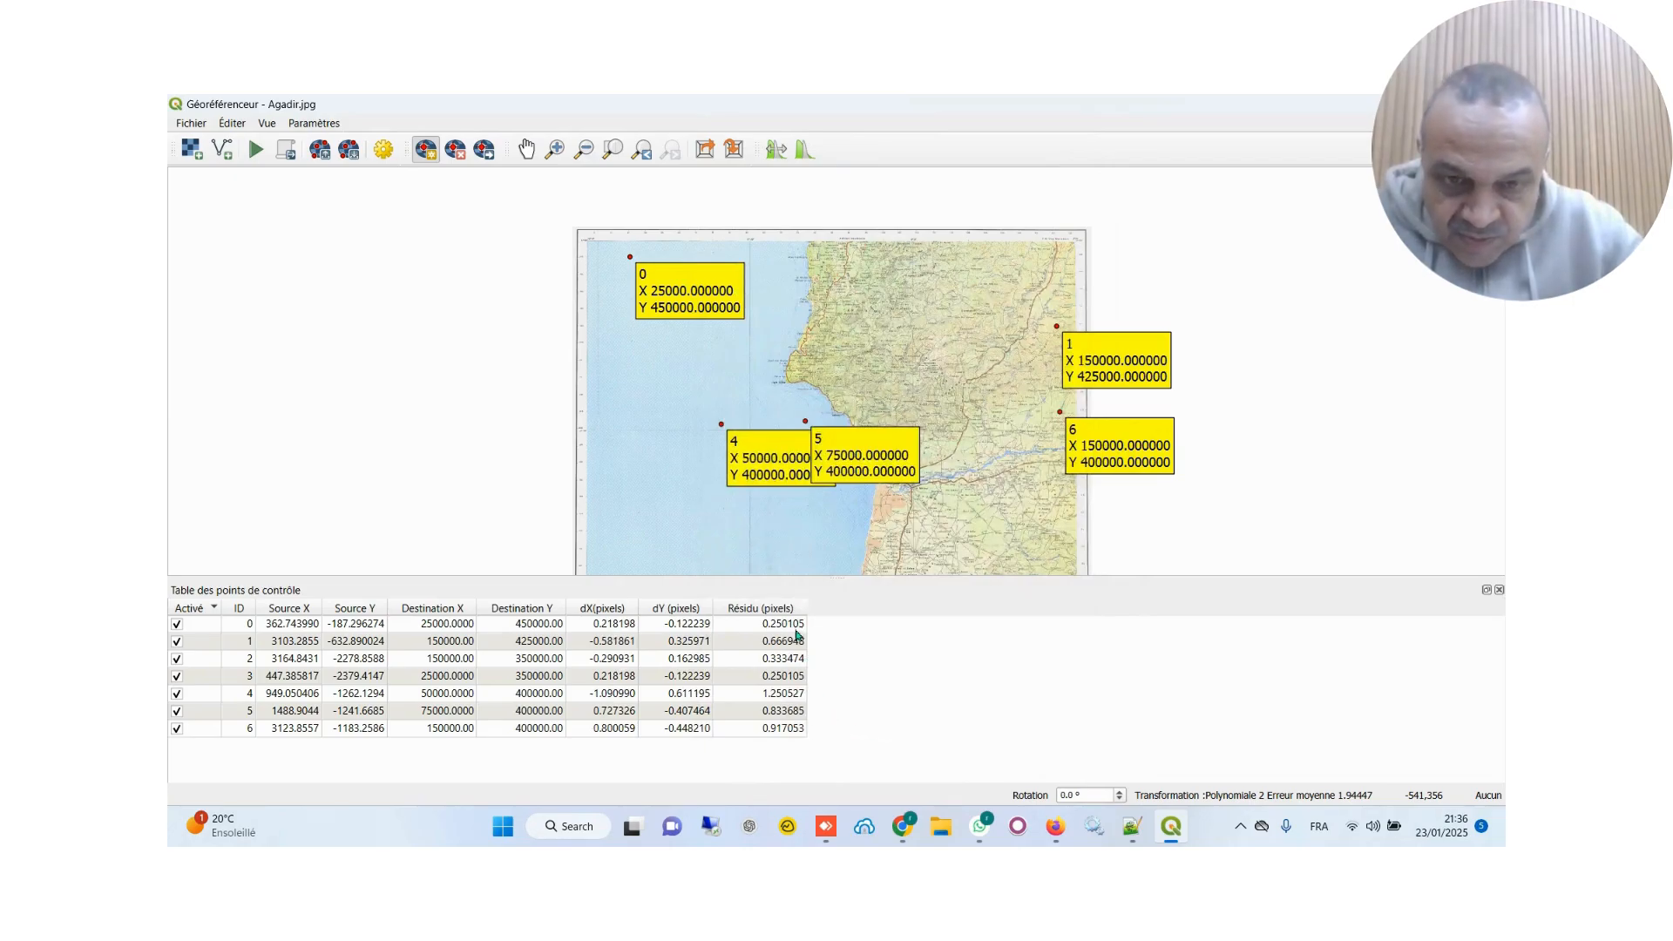
Inspect how precisely control point 5 sits on its grid cross offshore west of Taghazout
scroll(810, 447, up, 5)
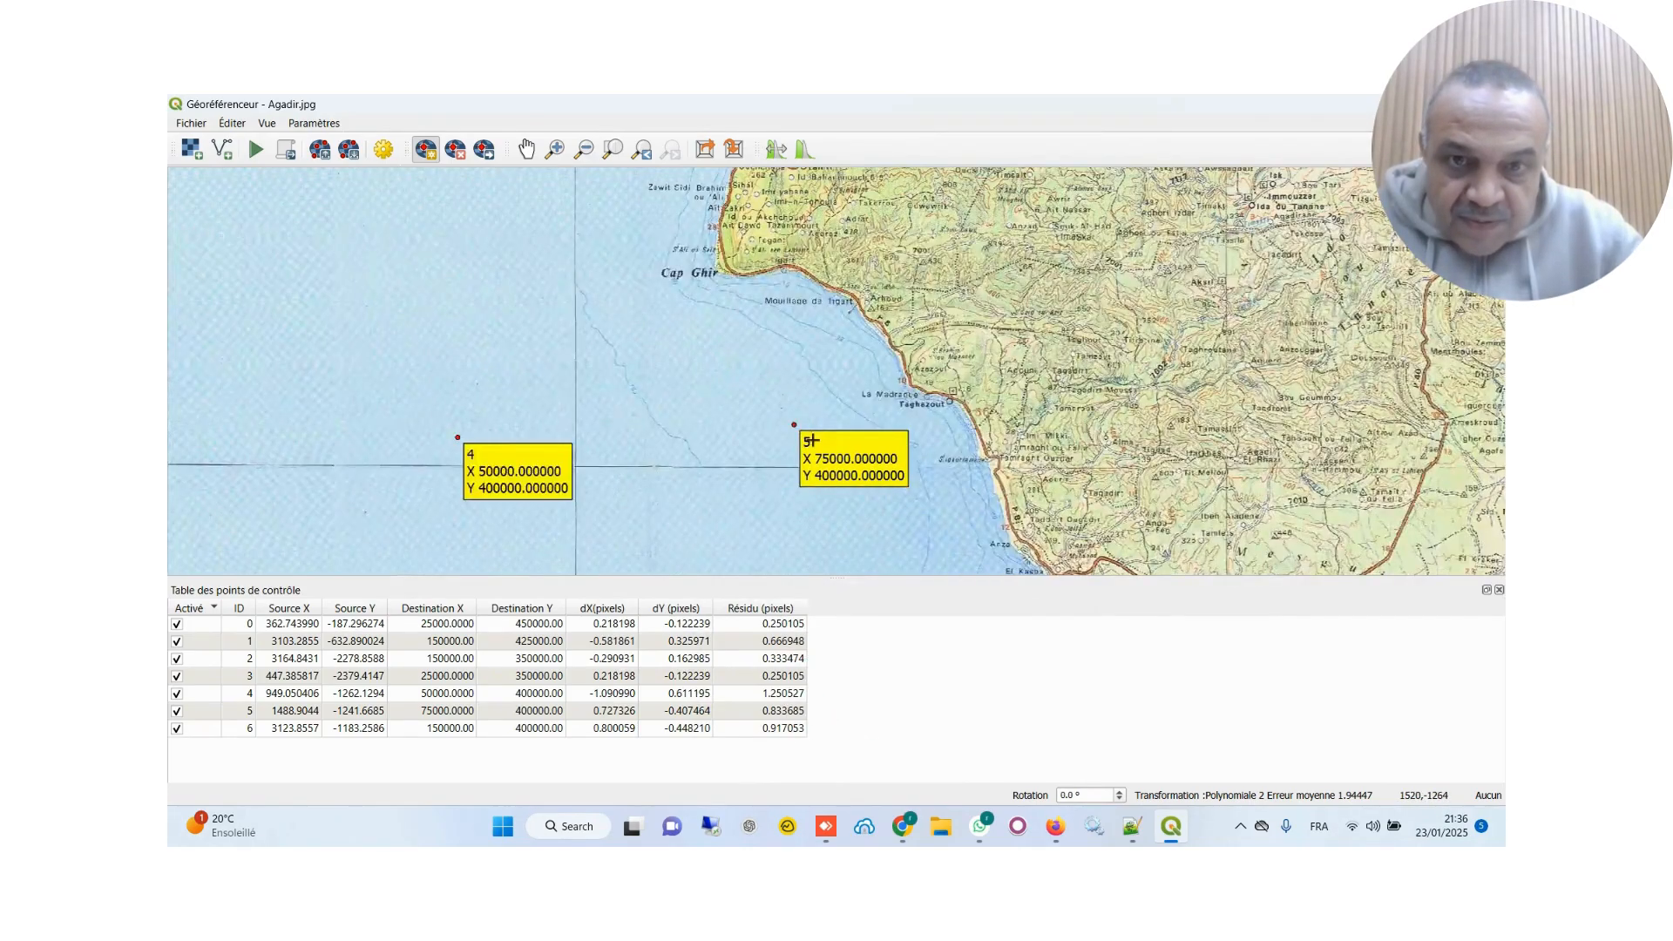
scroll(680, 257, up, 2)
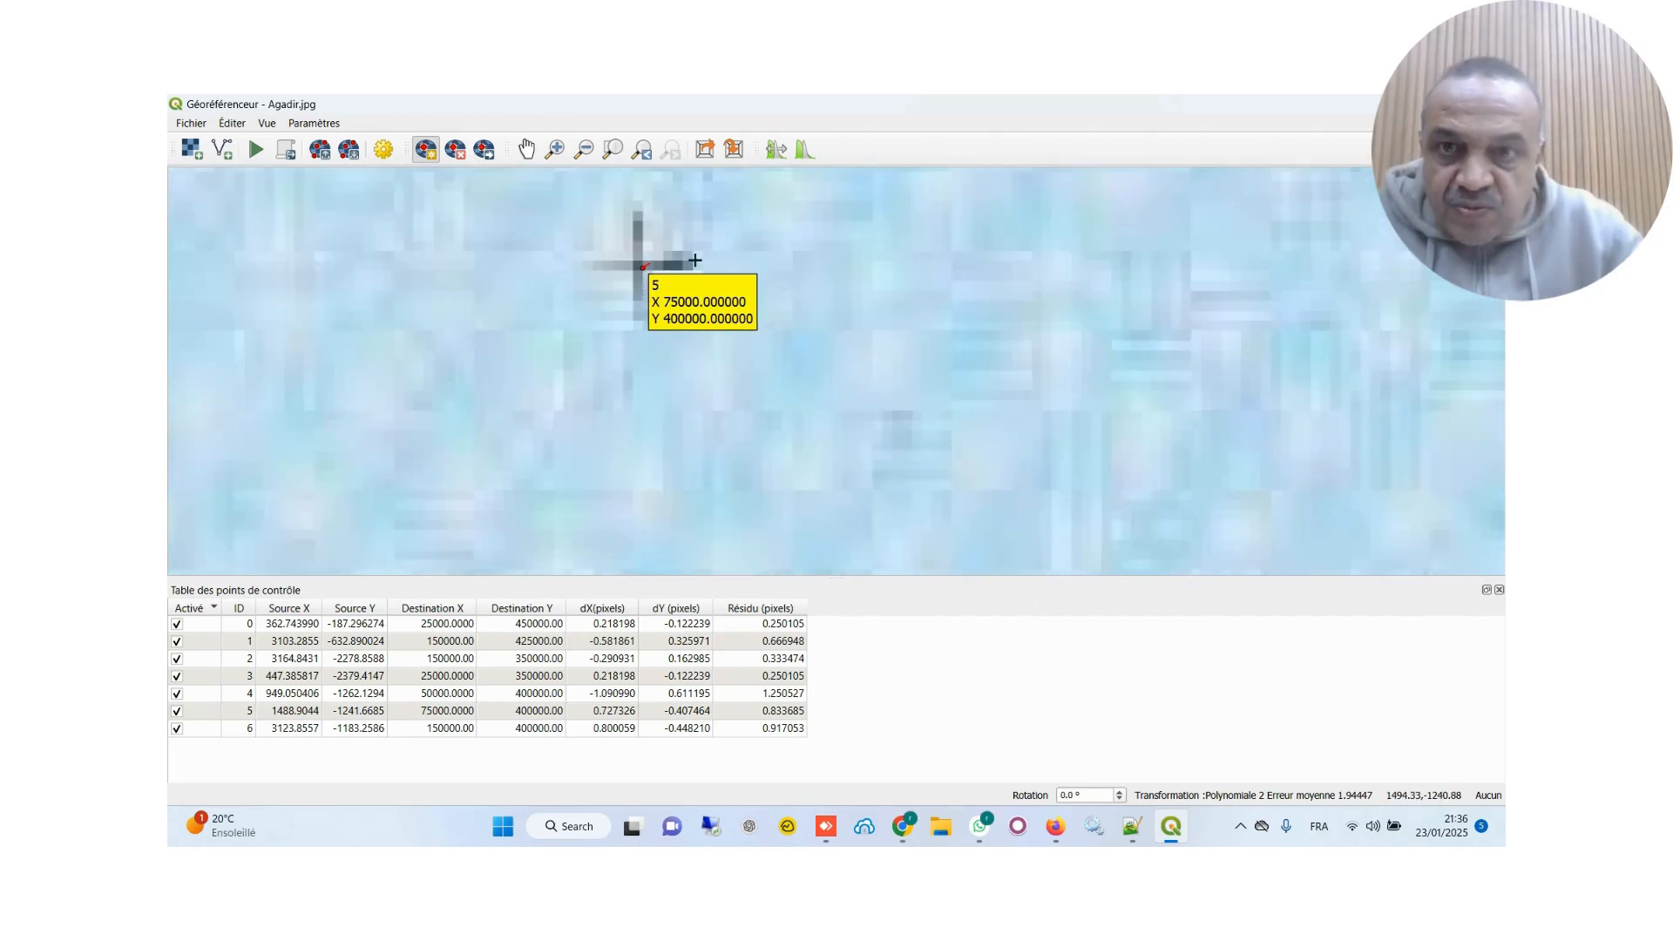
scroll(666, 258, down, 1)
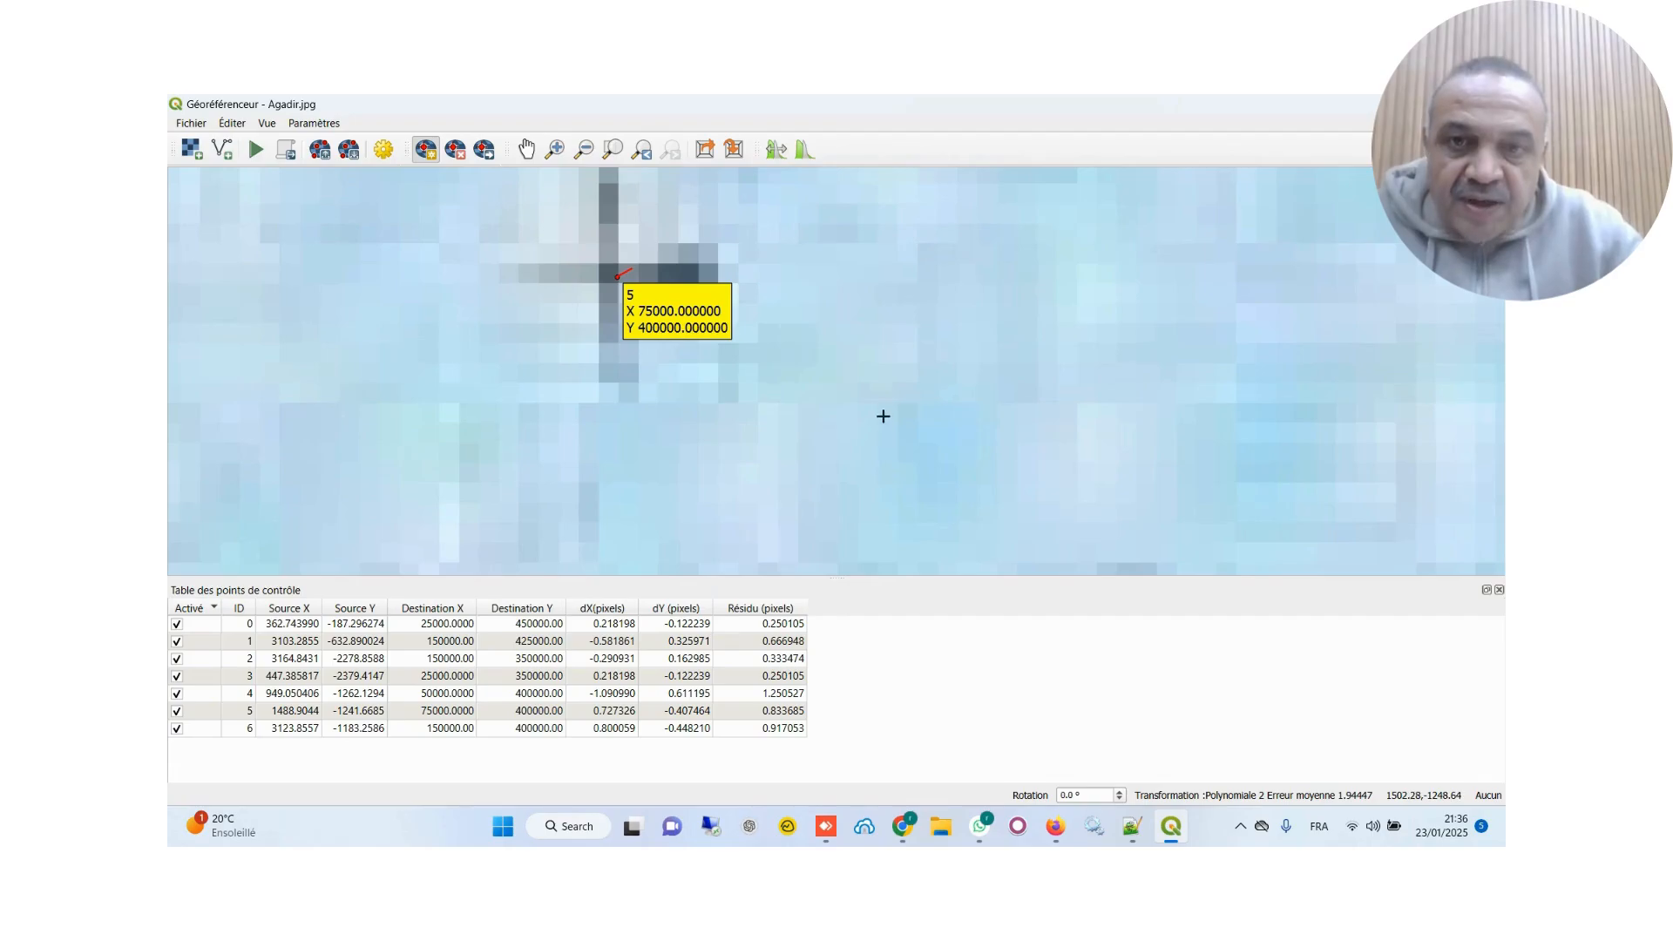
scroll(883, 435, down, 2)
scroll(883, 440, down, 8)
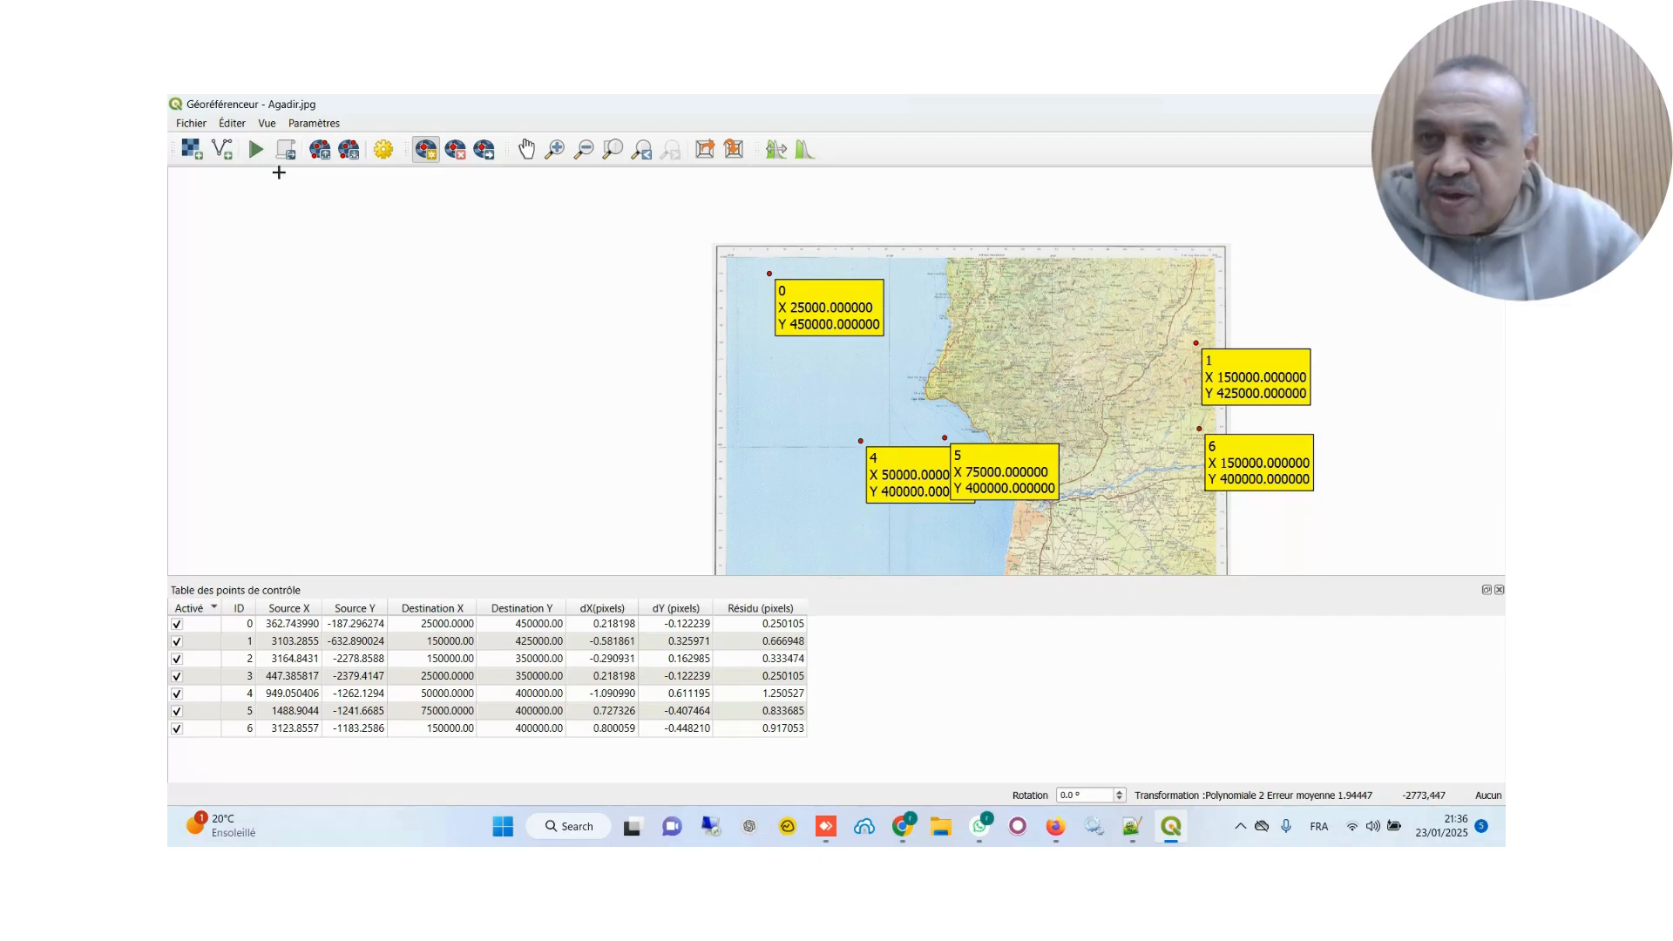
Run the georeferencing of the Agadir map and close the georeferencer without saving the control points
click(259, 160)
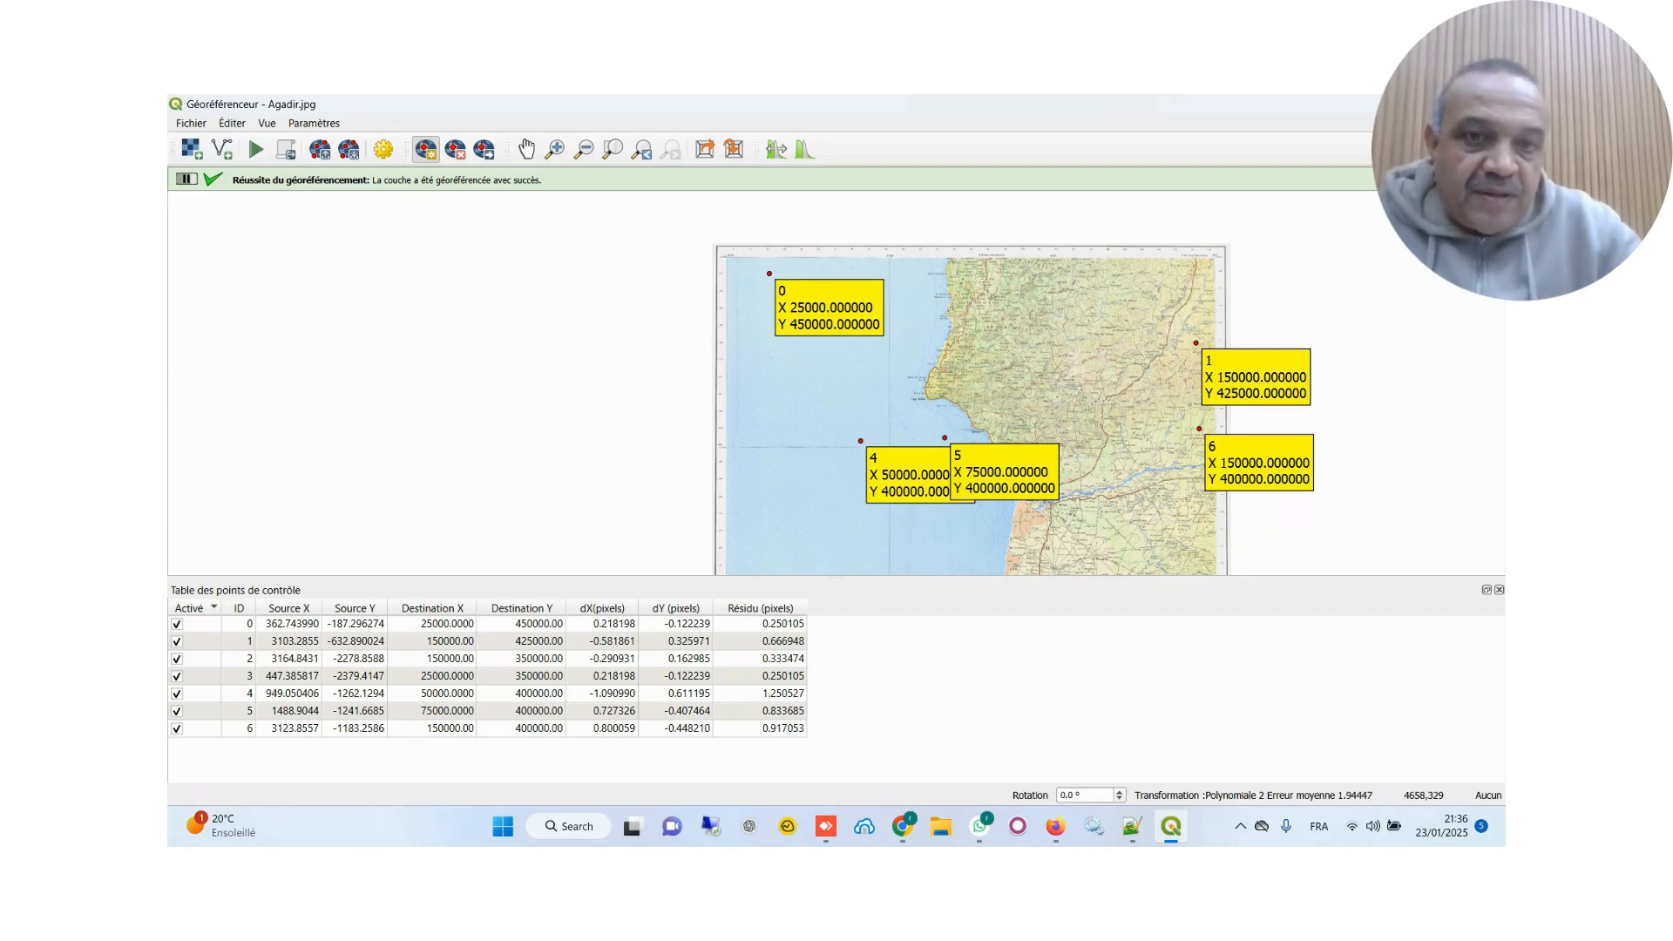
click(1489, 104)
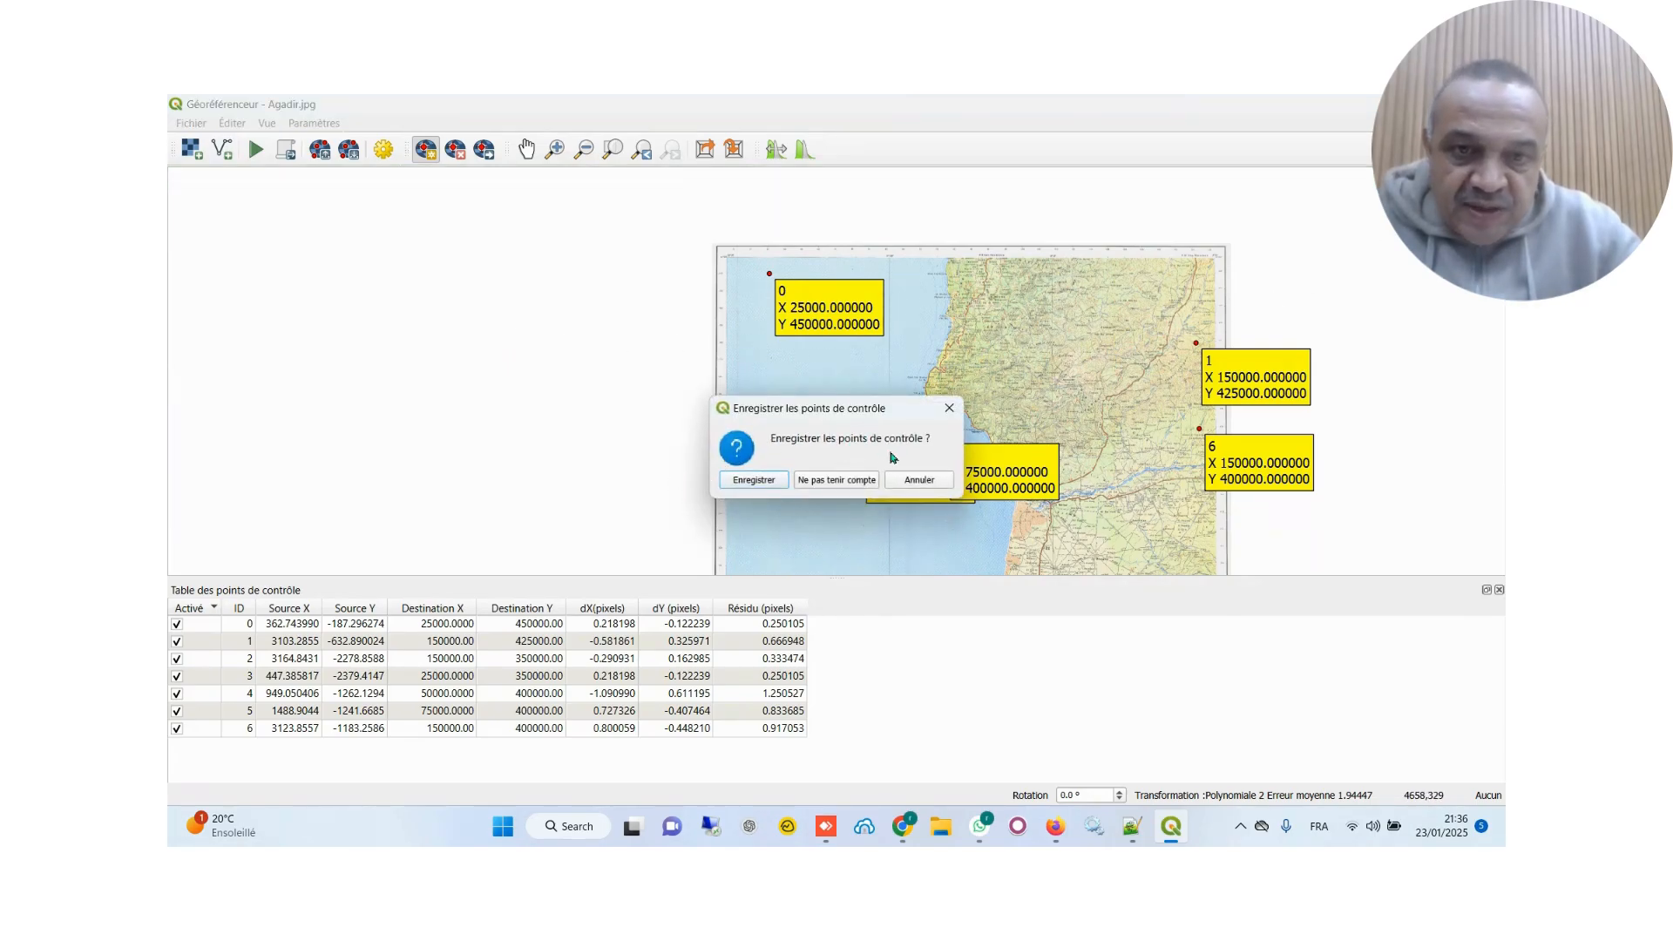
click(825, 480)
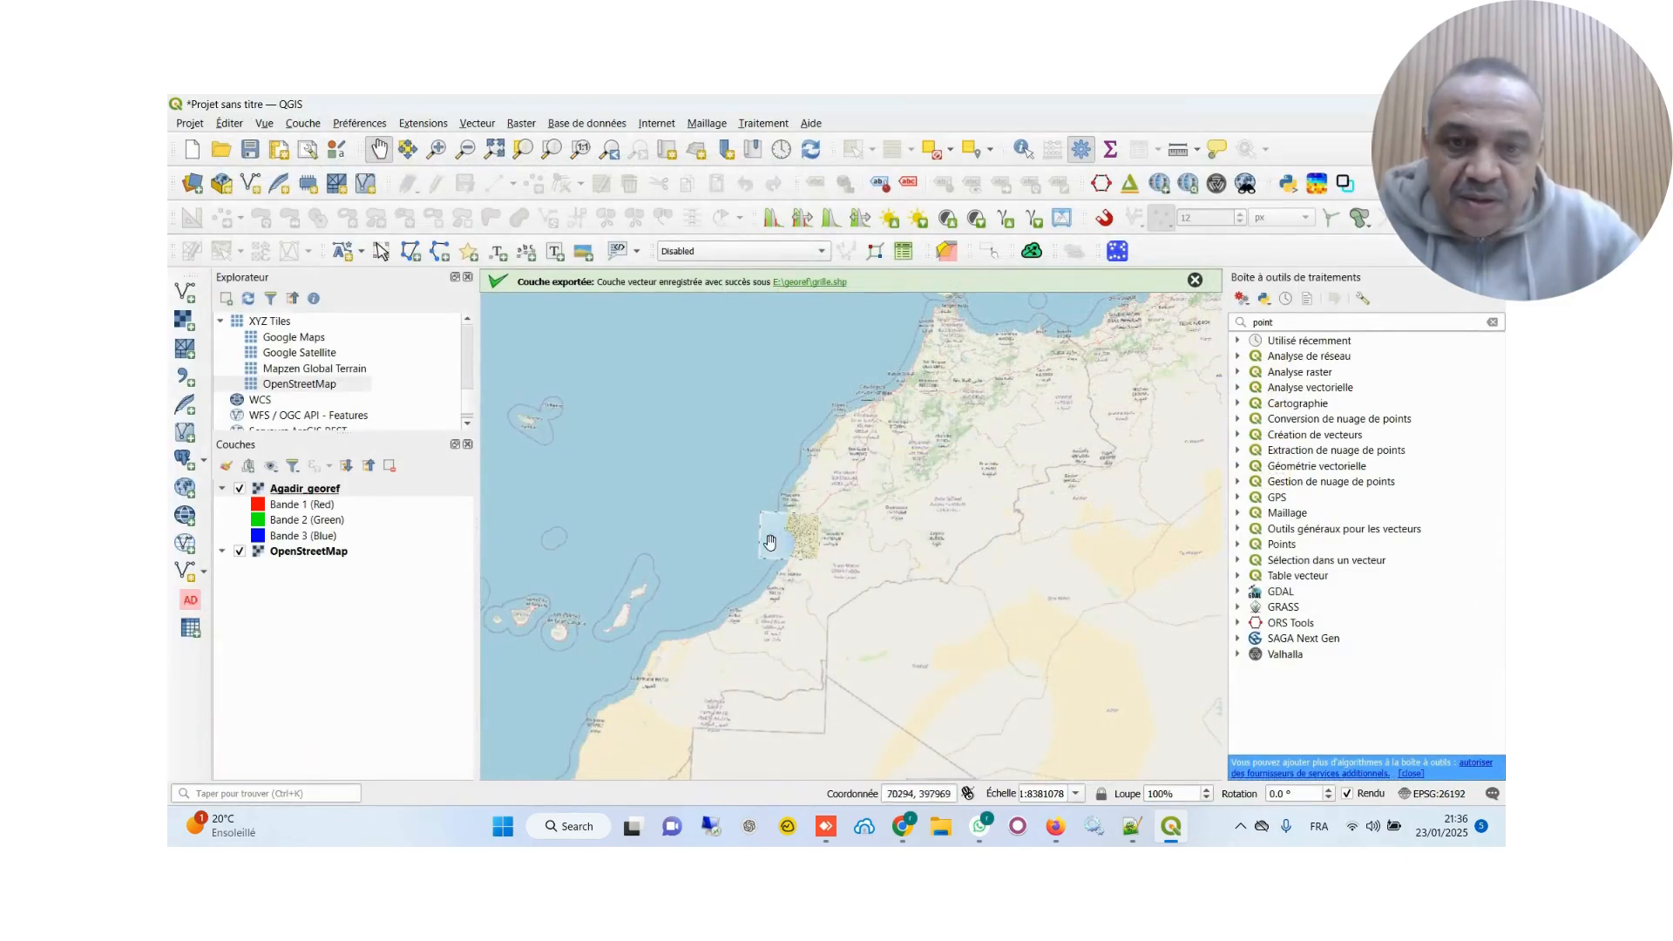
Examine how the Agadir_georef layer fits the coastline of the OpenStreetMap base map
scroll(792, 535, up, 3)
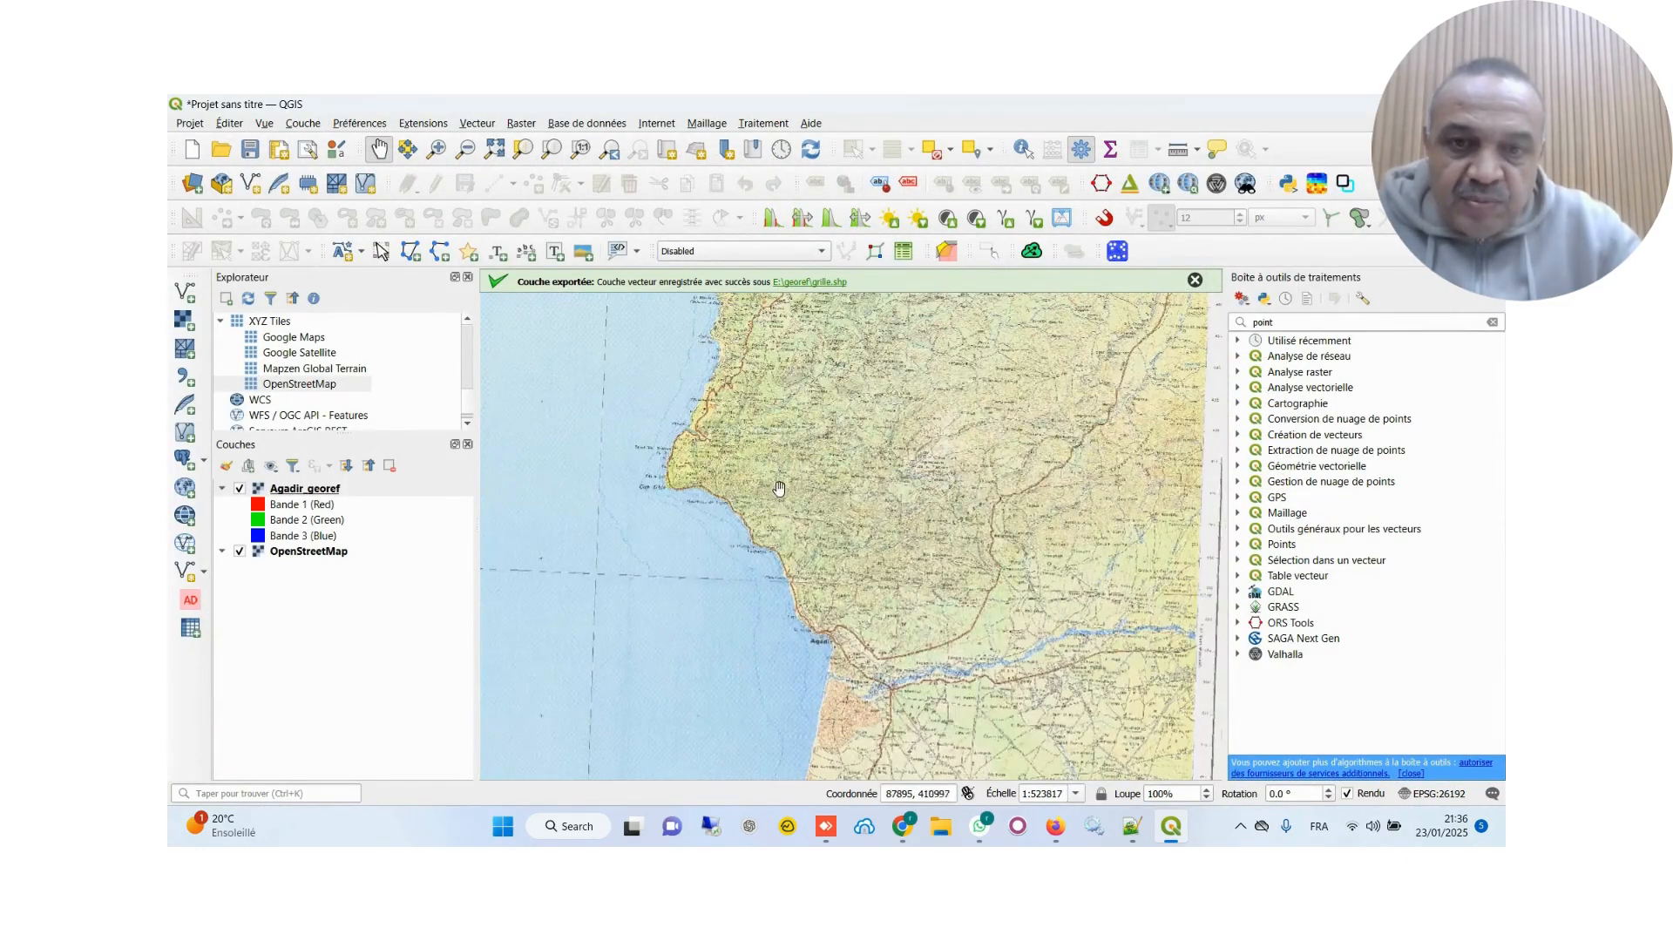
scroll(778, 492, down, 2)
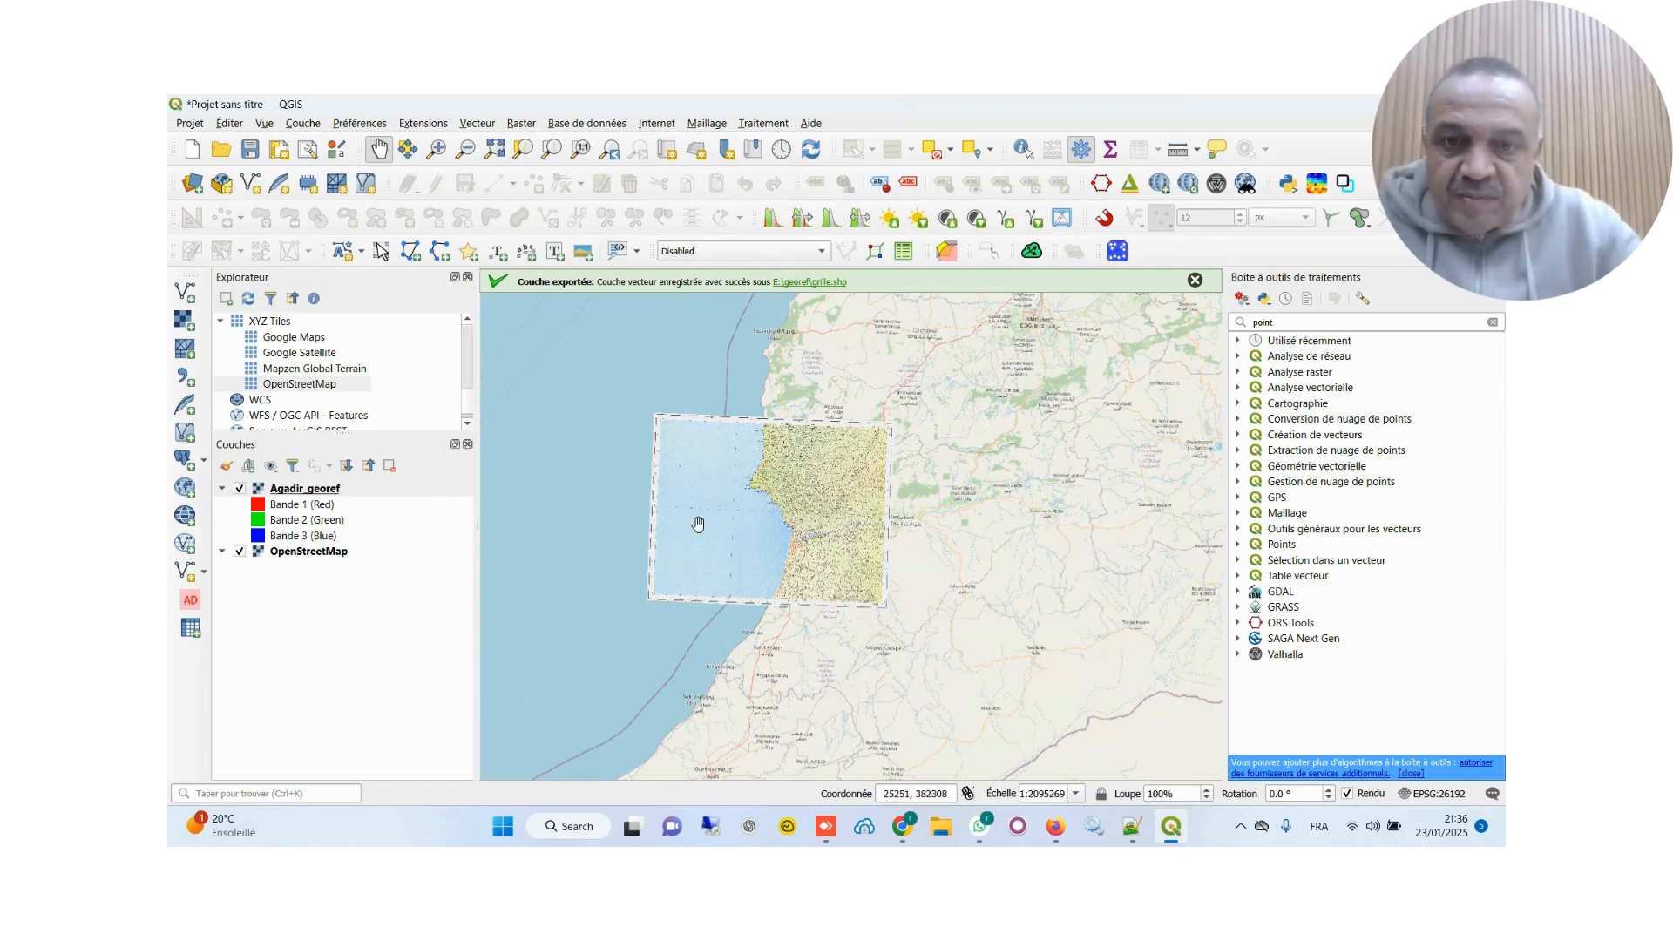